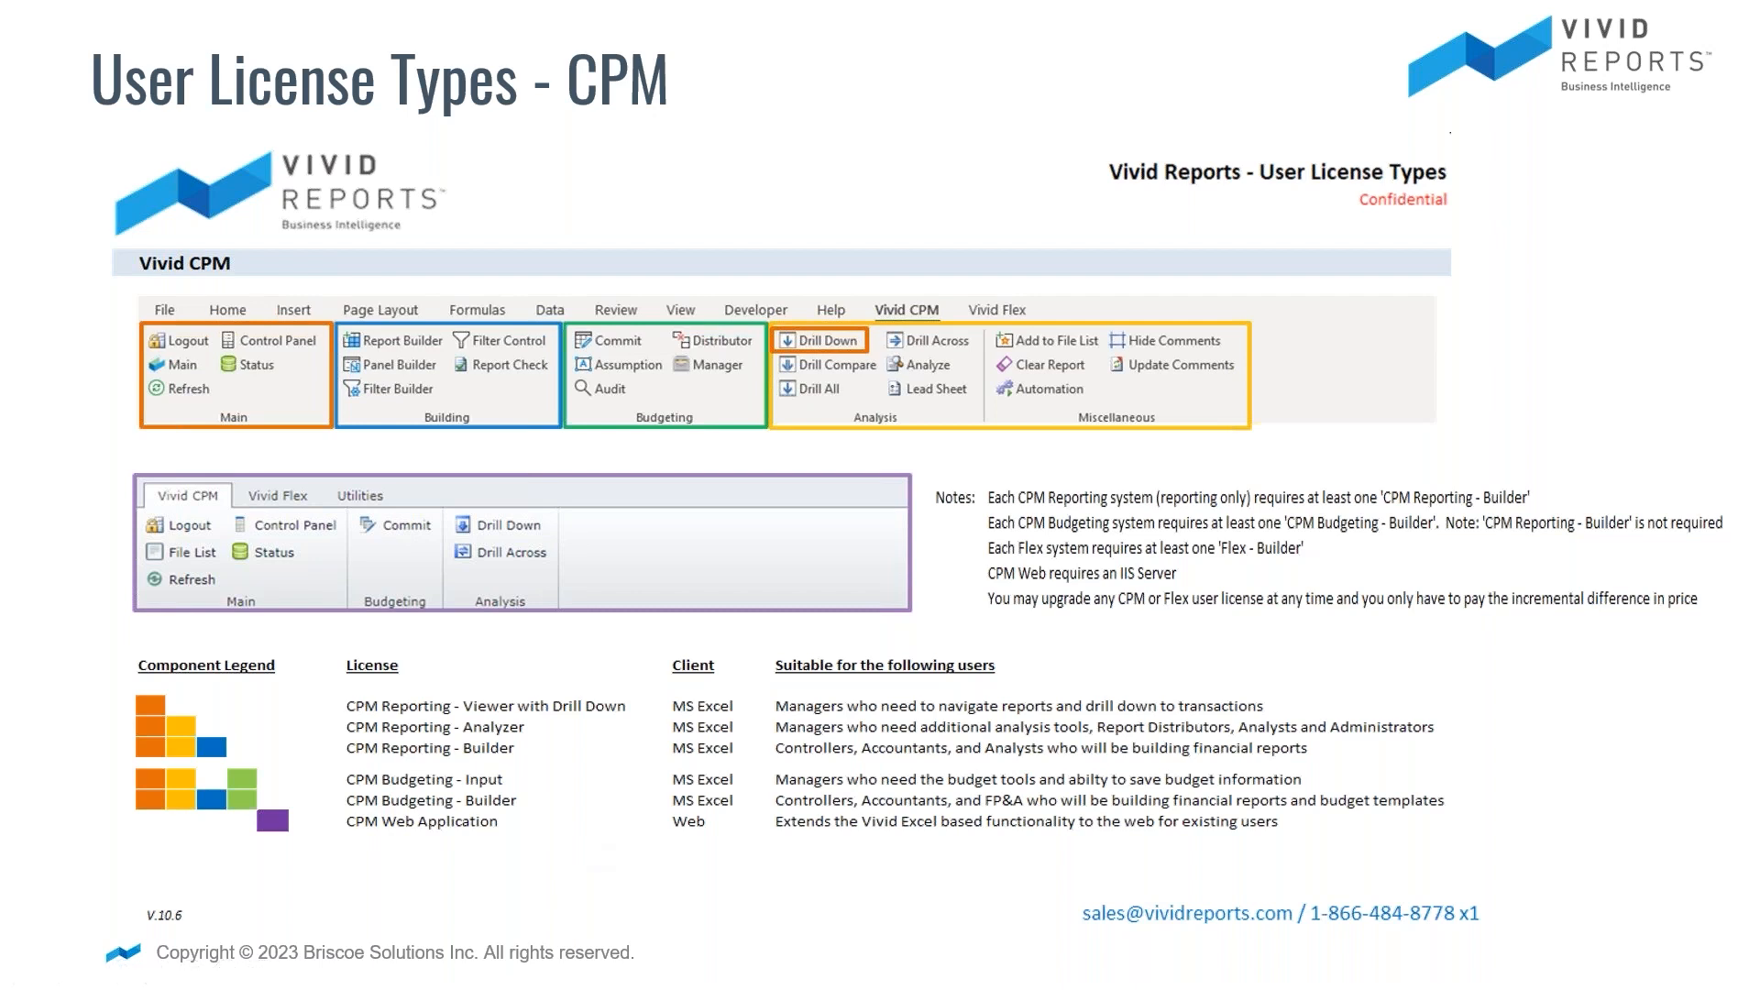
# Advance to the Reach out contacts slide and exit the slideshow to the 15-slide deck.
pyautogui.press('Right')
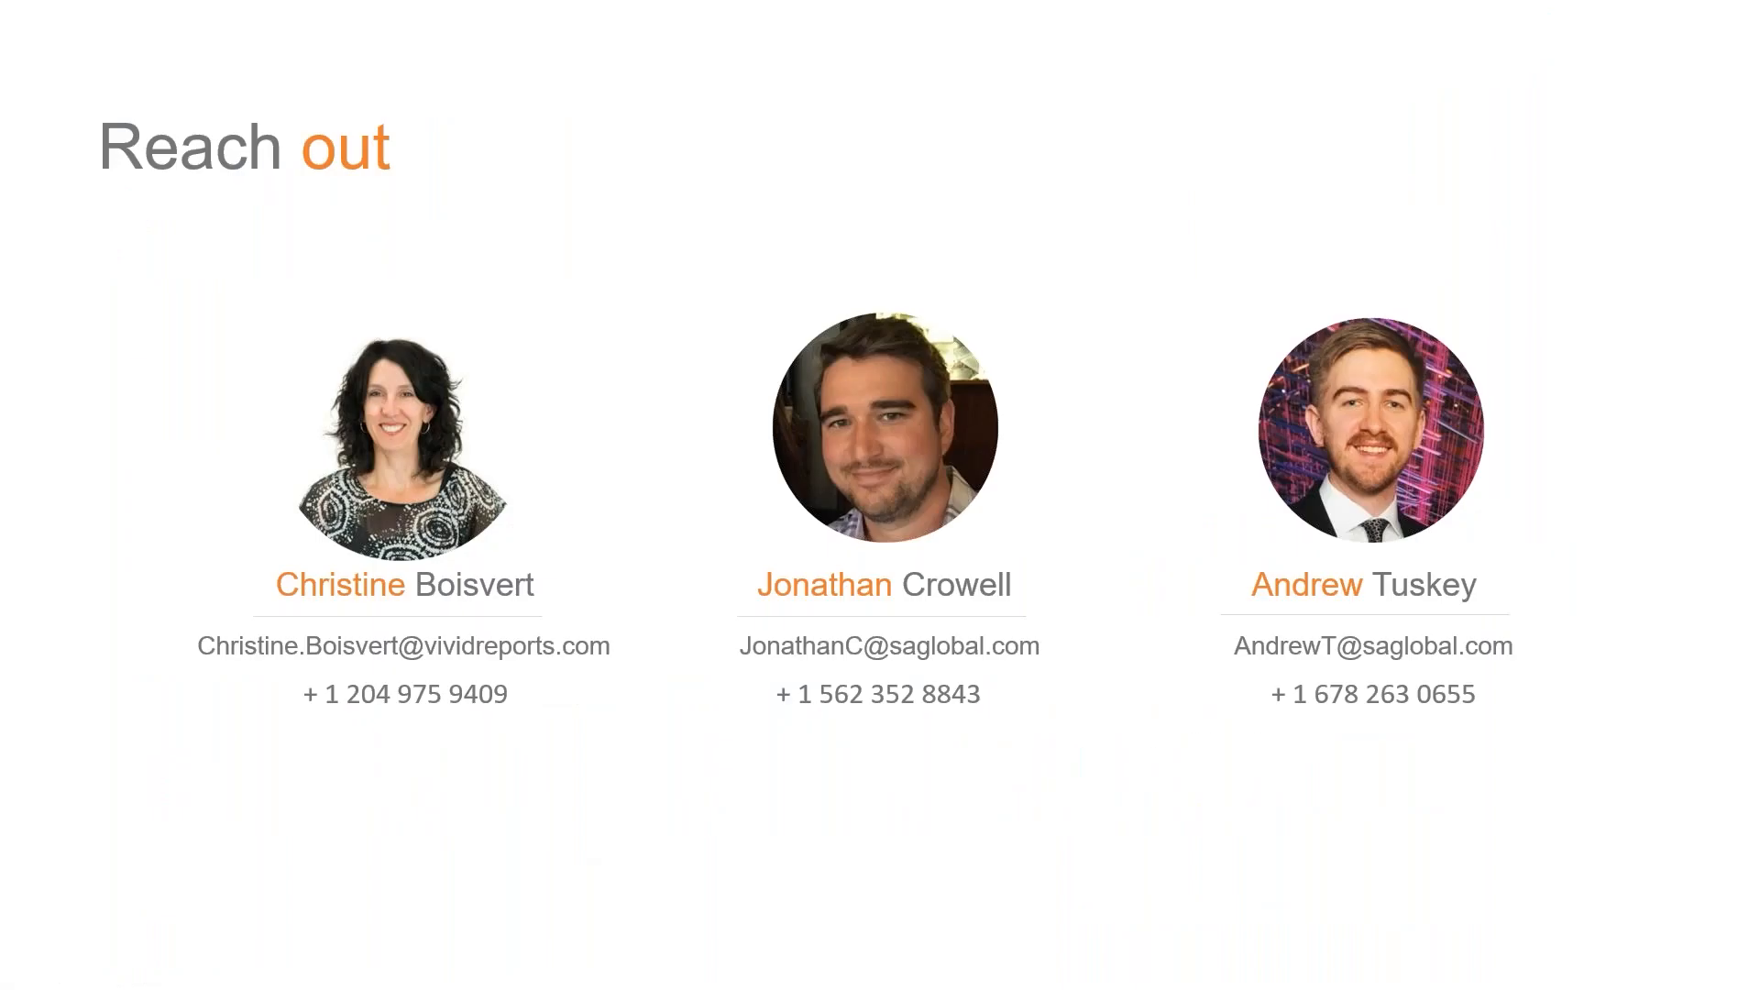
pyautogui.press('Escape')
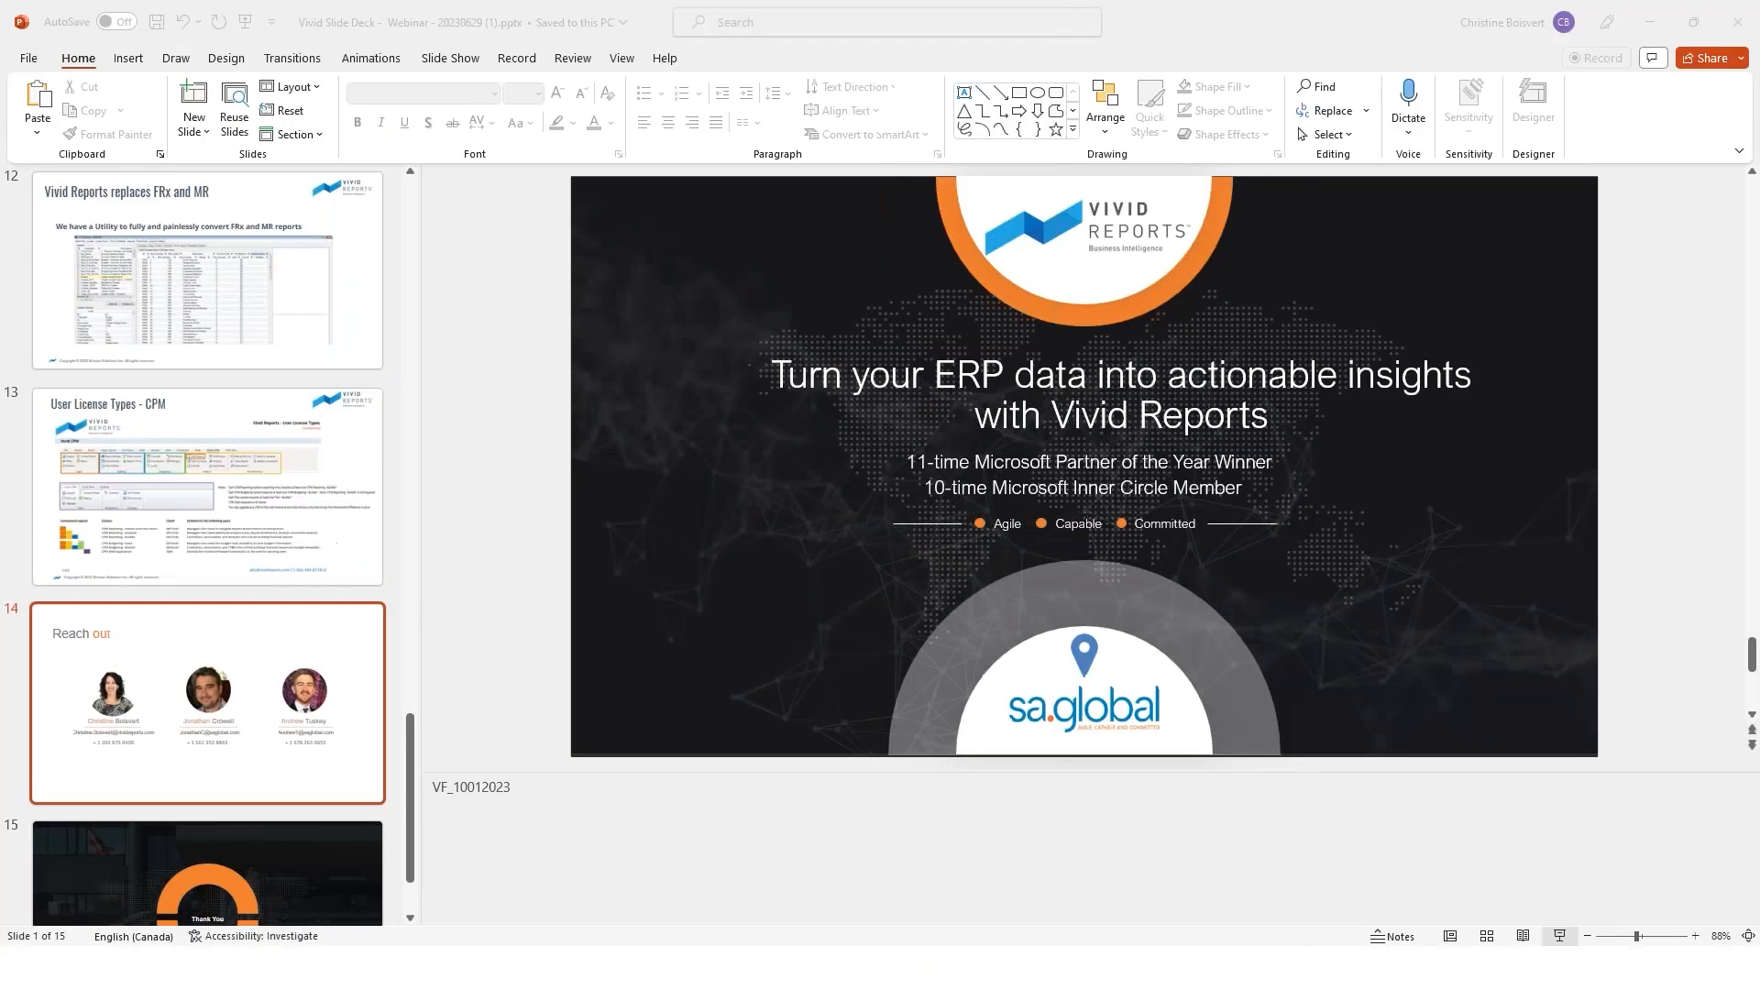
# Switch from PowerPoint to the remote session's blank Excel workbook, Book1.
pyautogui.moveTo(685, 981)
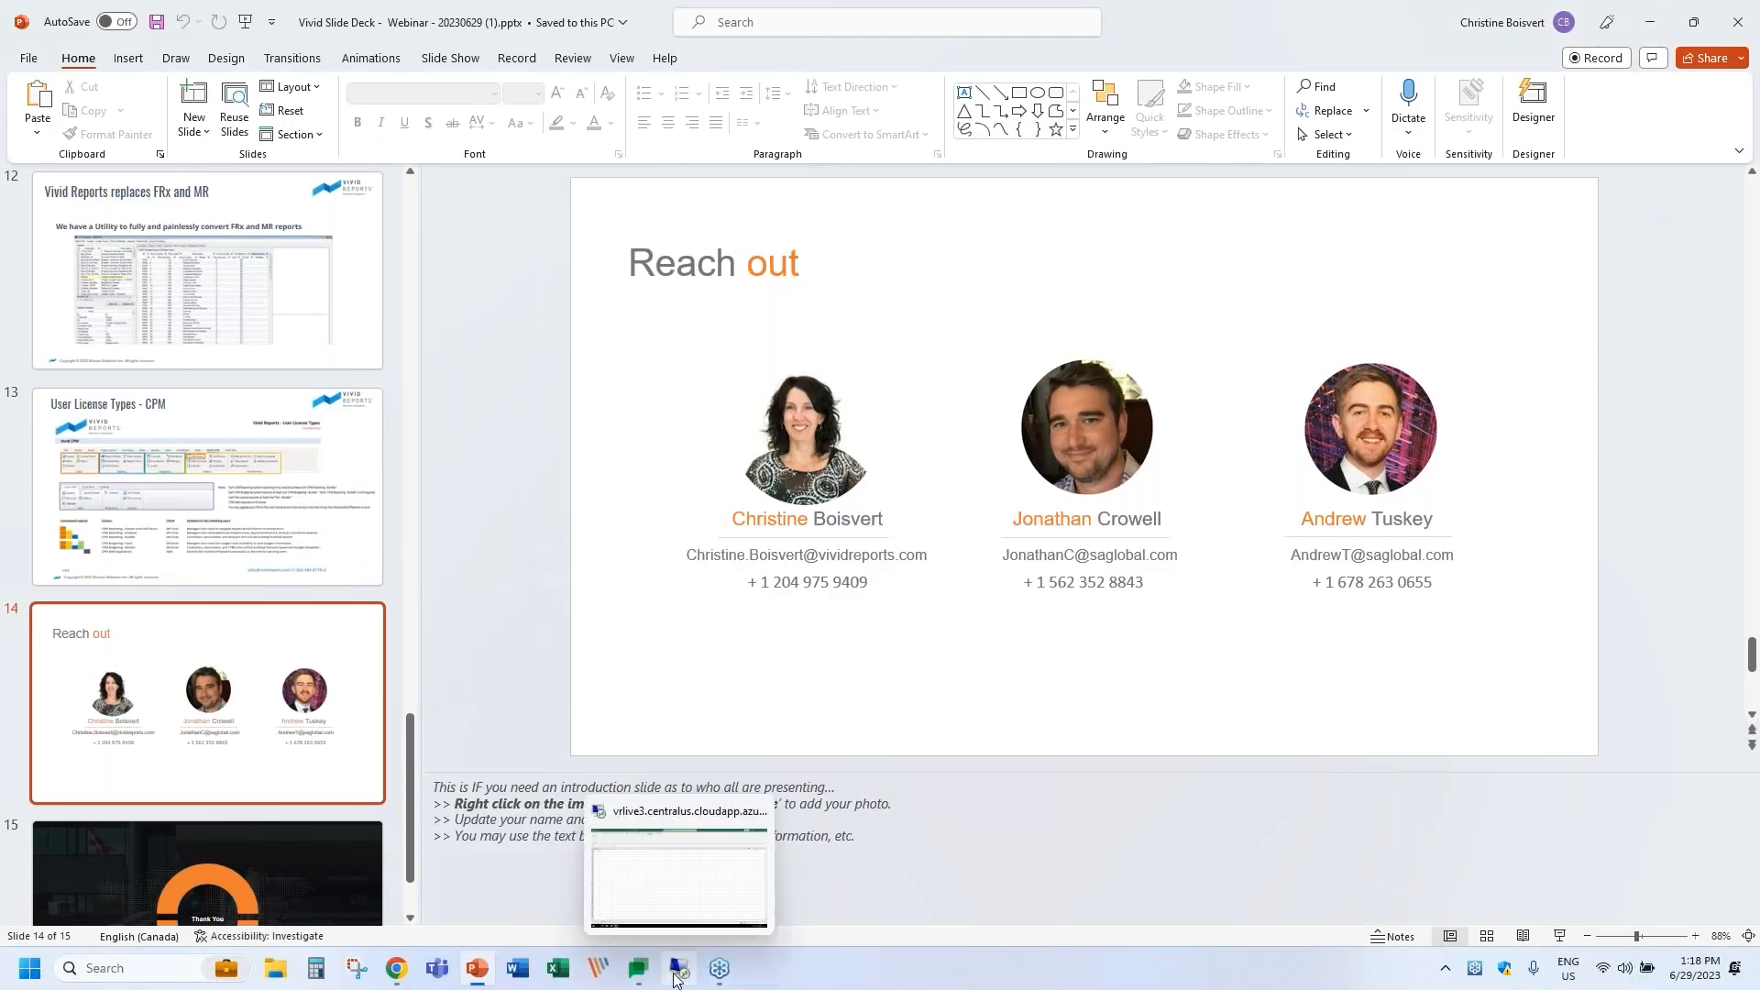
pyautogui.click(715, 858)
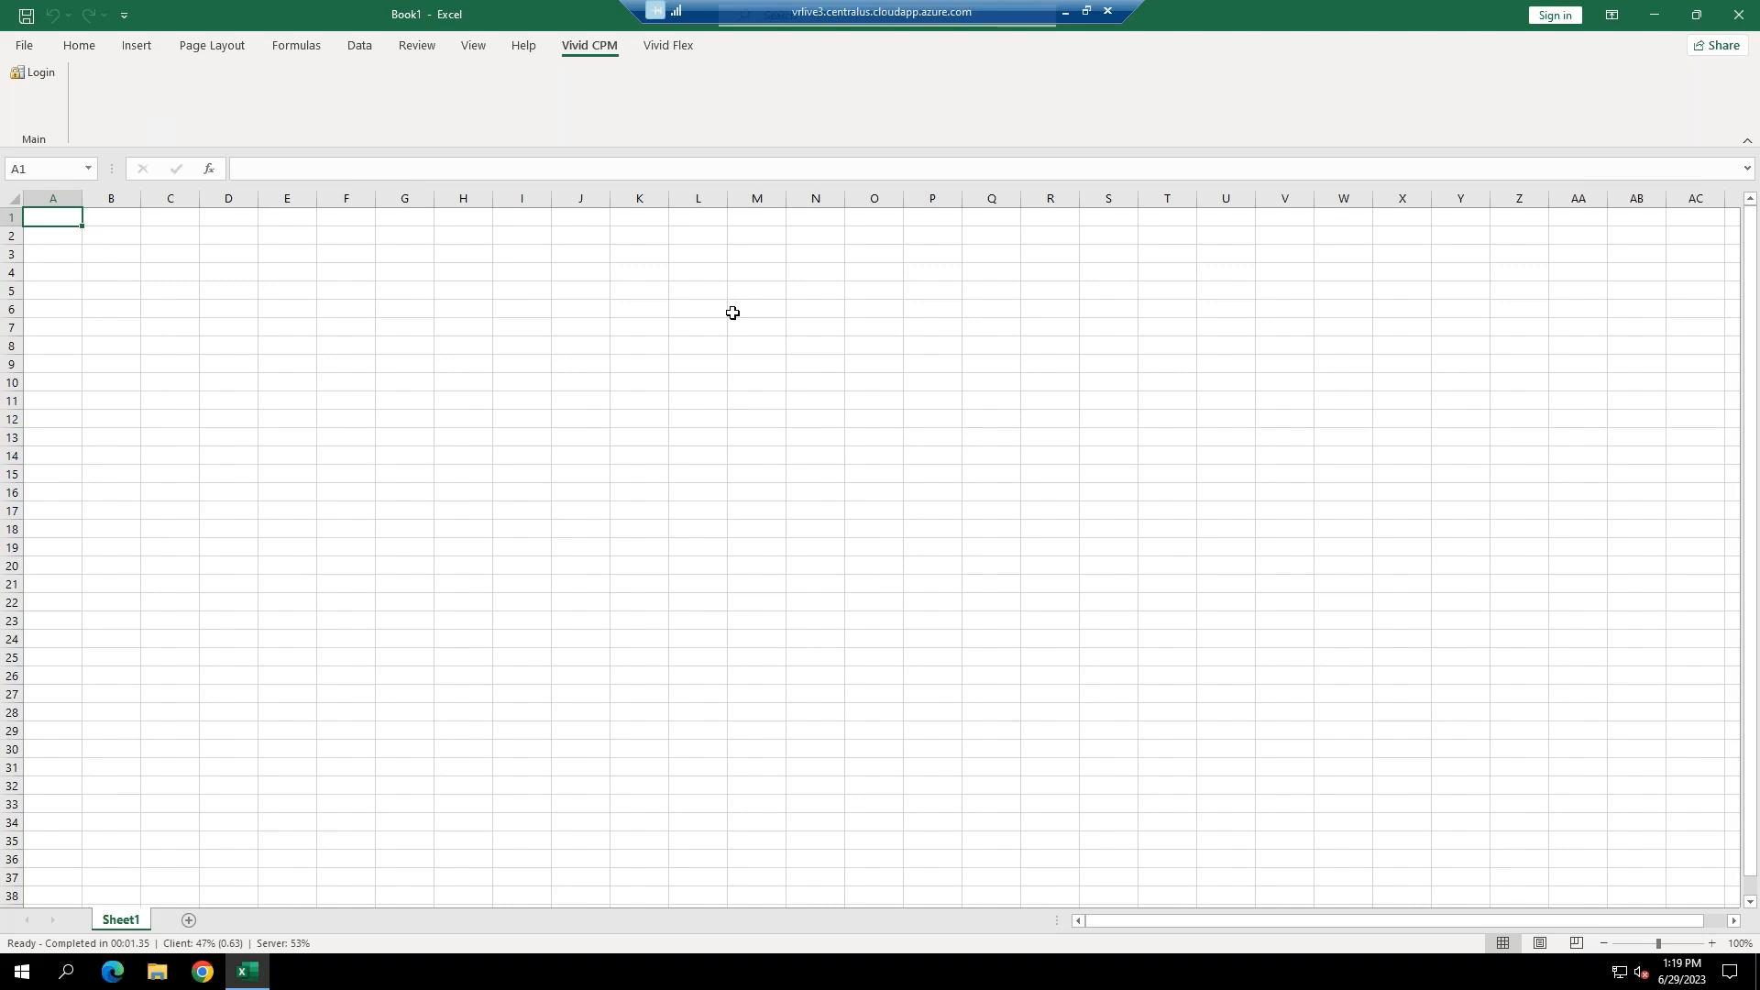
# Log in to Vivid Reports CPM from the Vivid CPM tab with the account password.
pyautogui.click(37, 72)
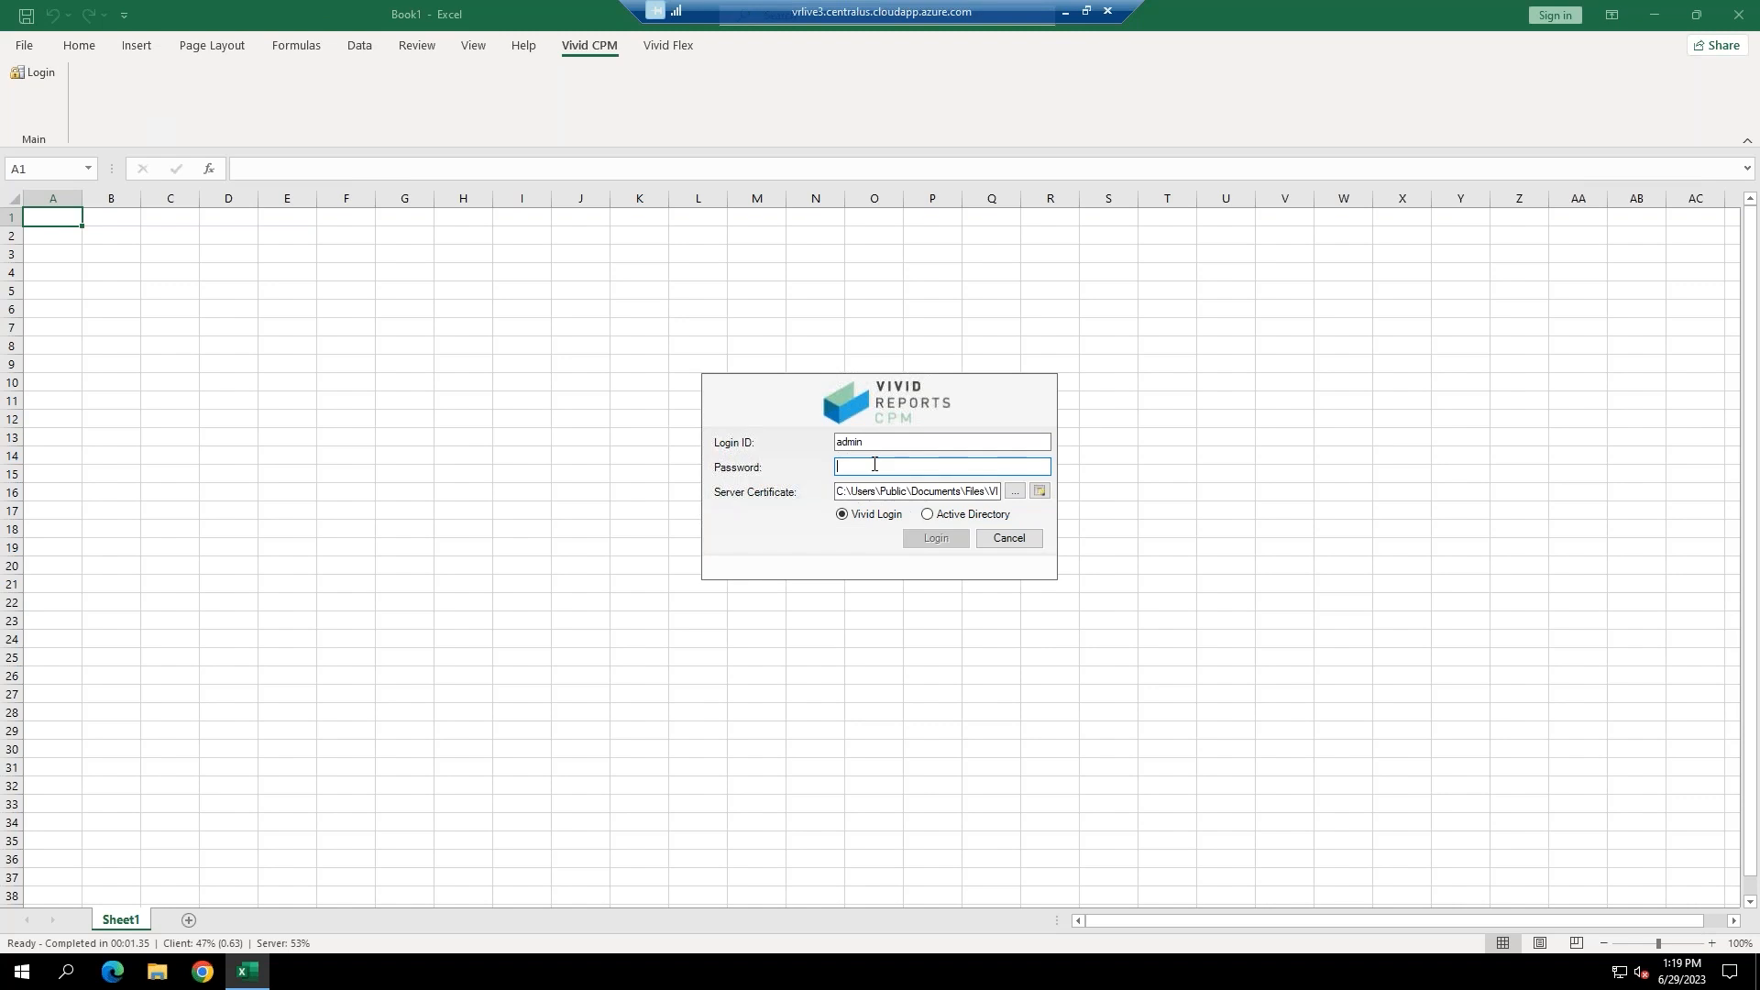
pyautogui.write('***')
pyautogui.press('Return')
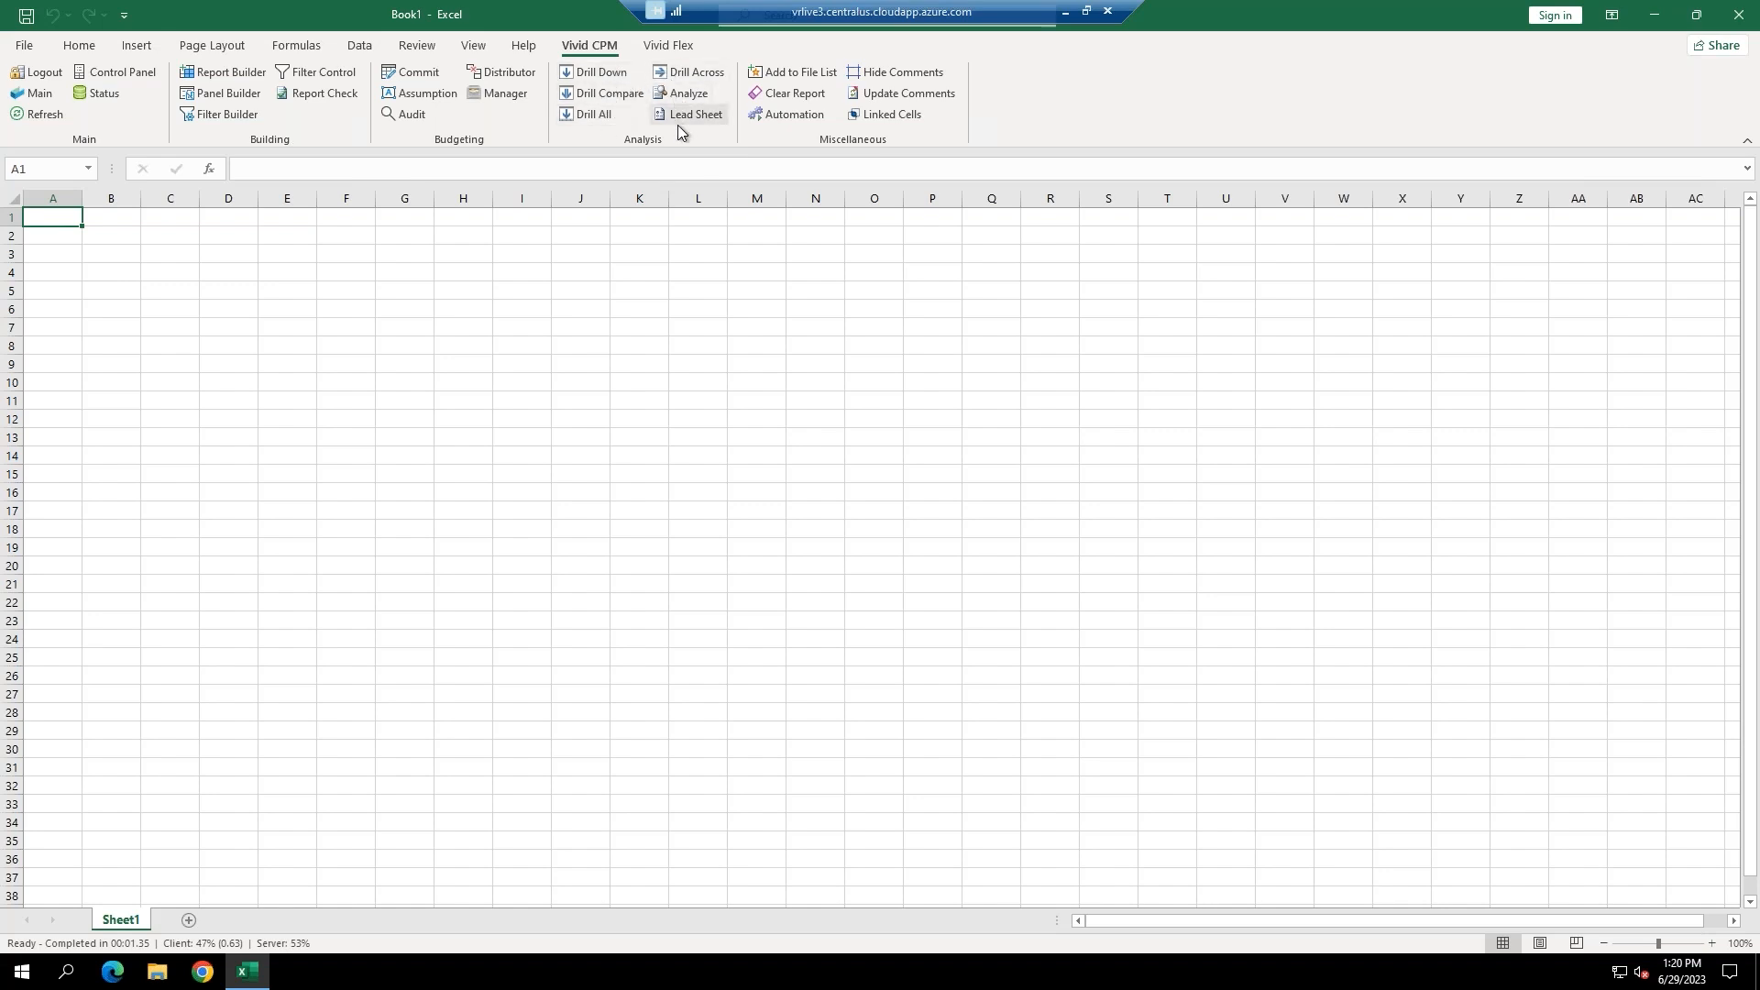
# Open Vivid Reports Demo.xlsx from the Main file list, then close the list.
pyautogui.click(30, 95)
pyautogui.moveTo(611, 248); pyautogui.dragTo(539, 254)
pyautogui.doubleClick(519, 395)
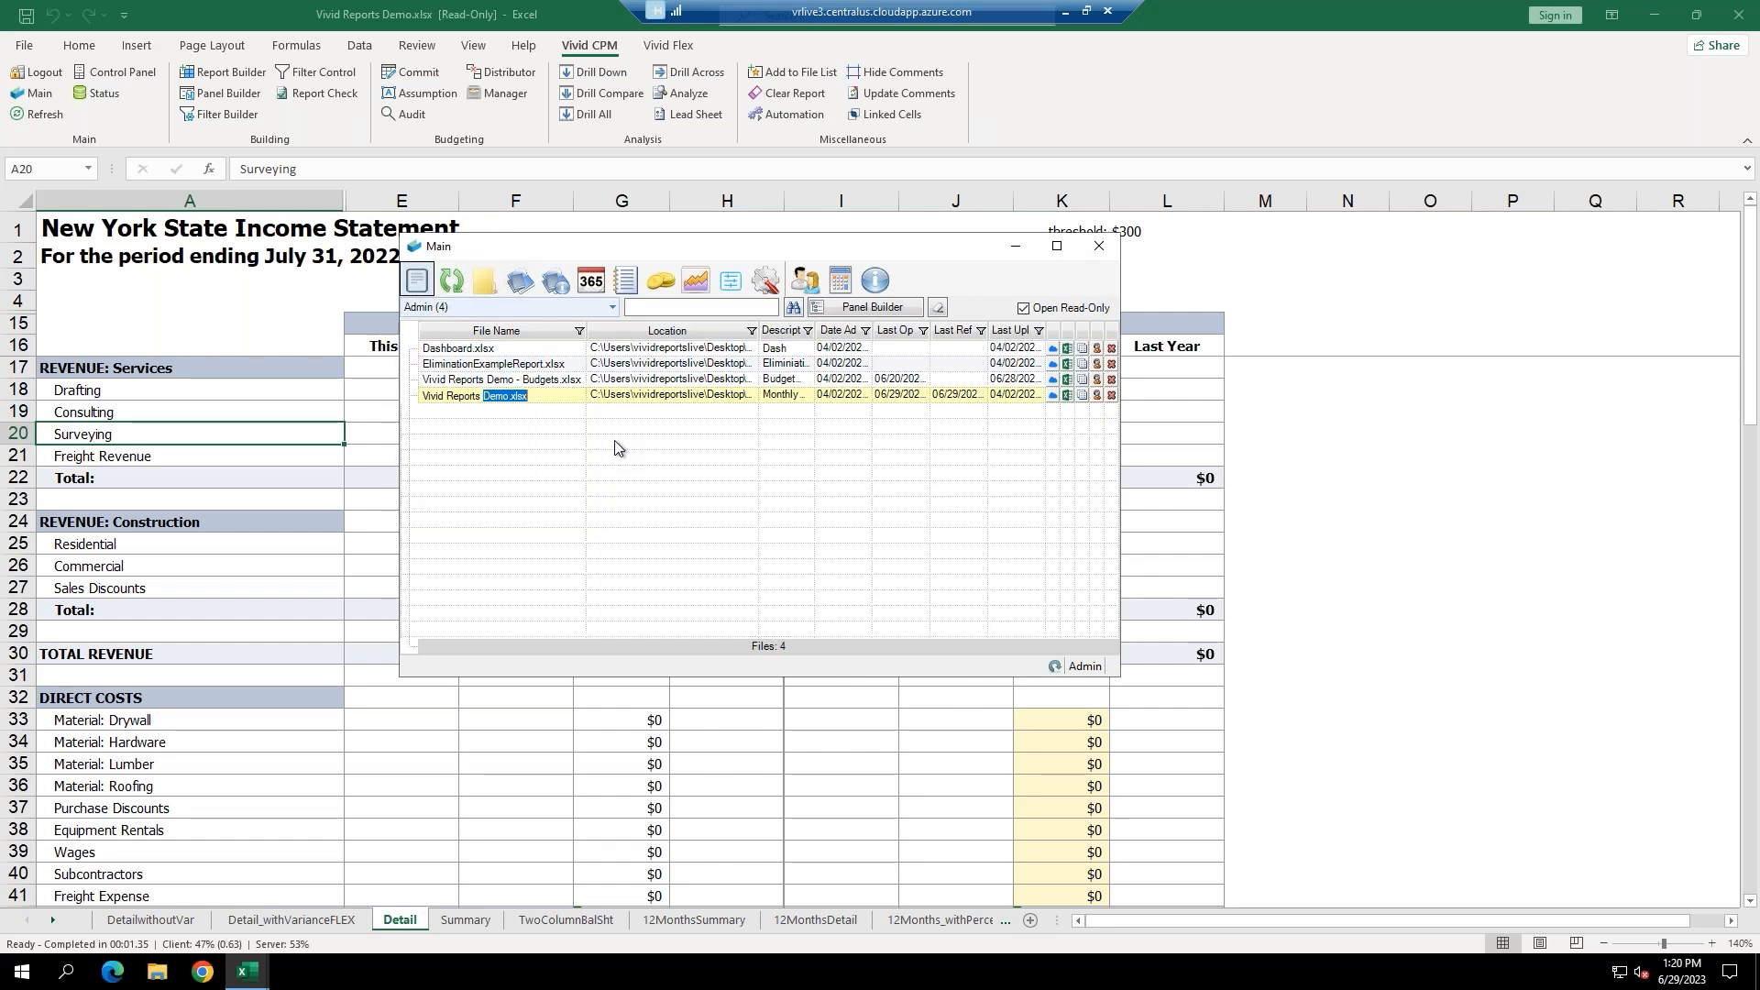
pyautogui.click(1102, 249)
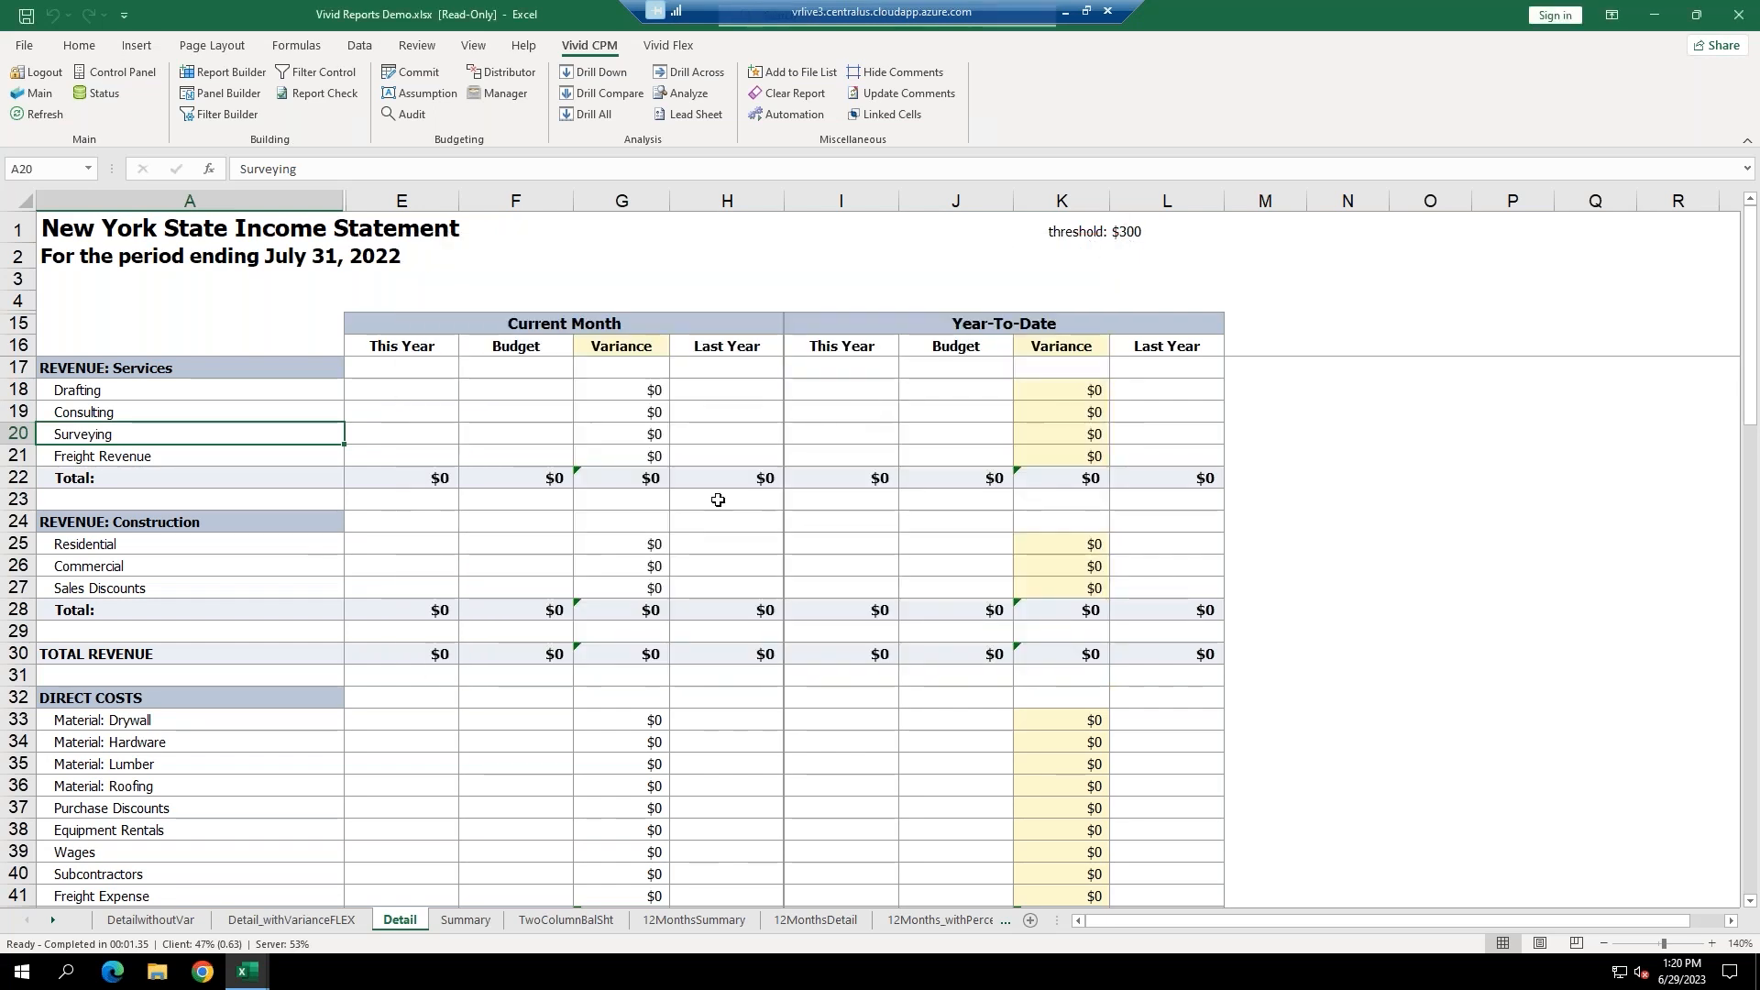
# Inspect the formulas in E18, G18 and E22 and the empty cells E18 to E21.
pyautogui.click(432, 390)
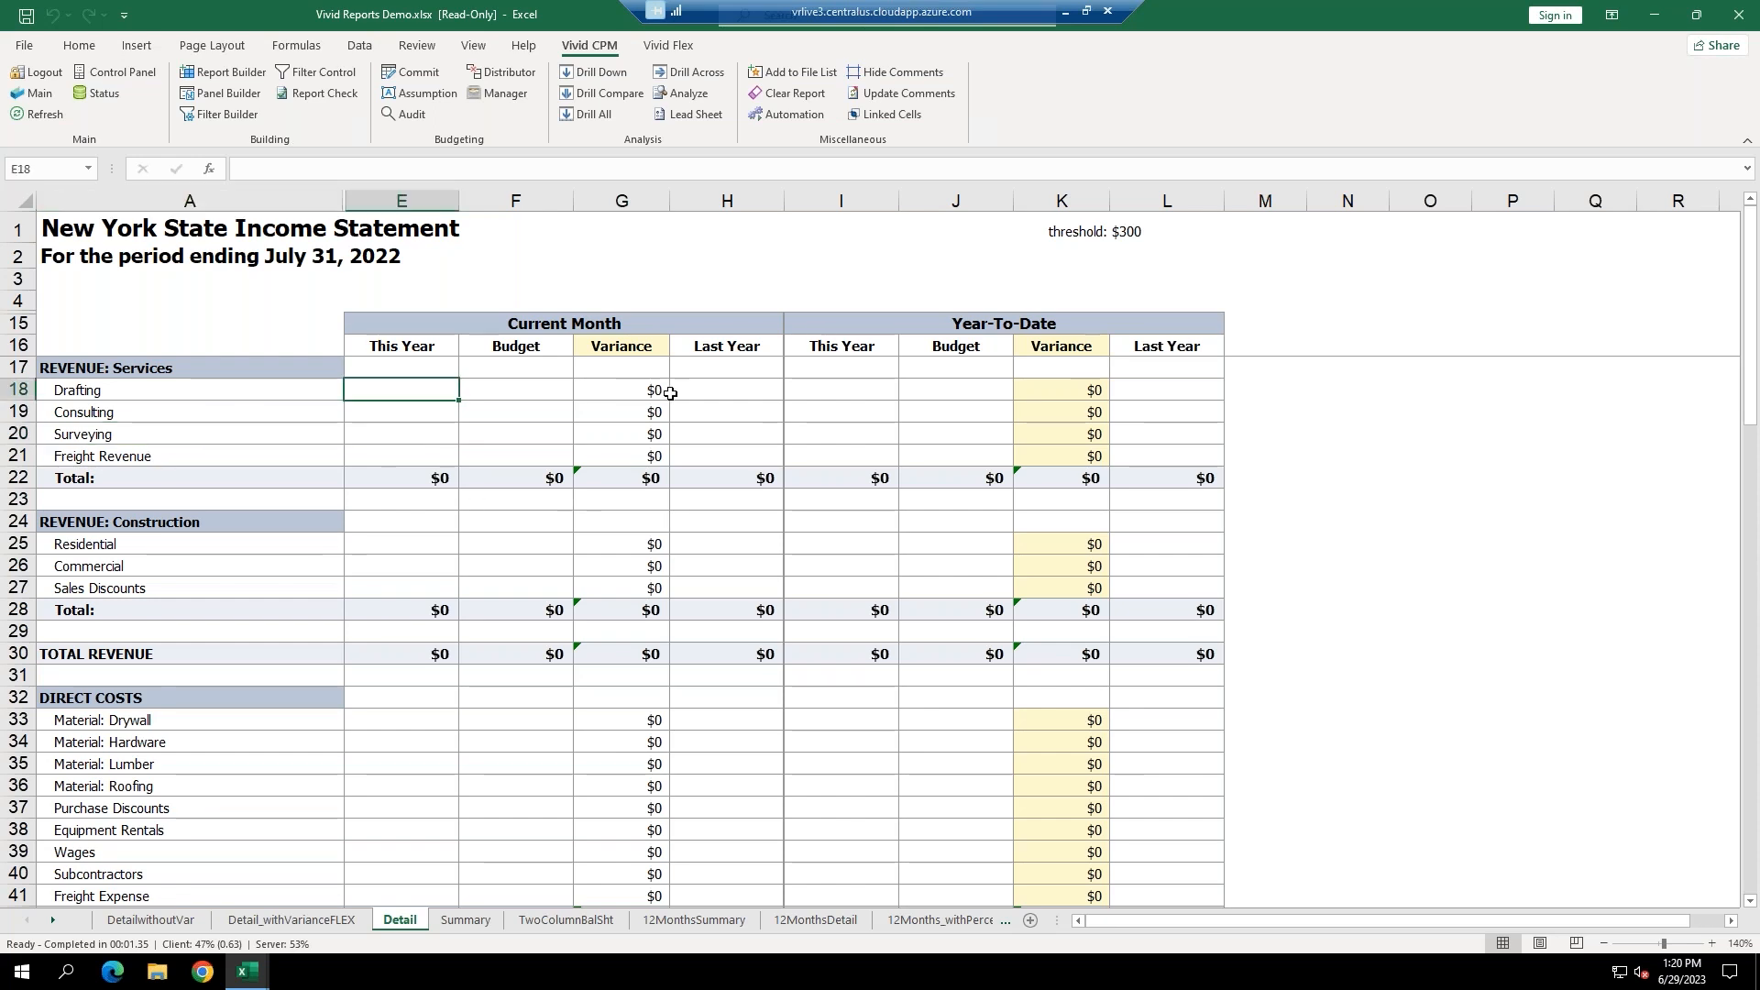
pyautogui.click(642, 389)
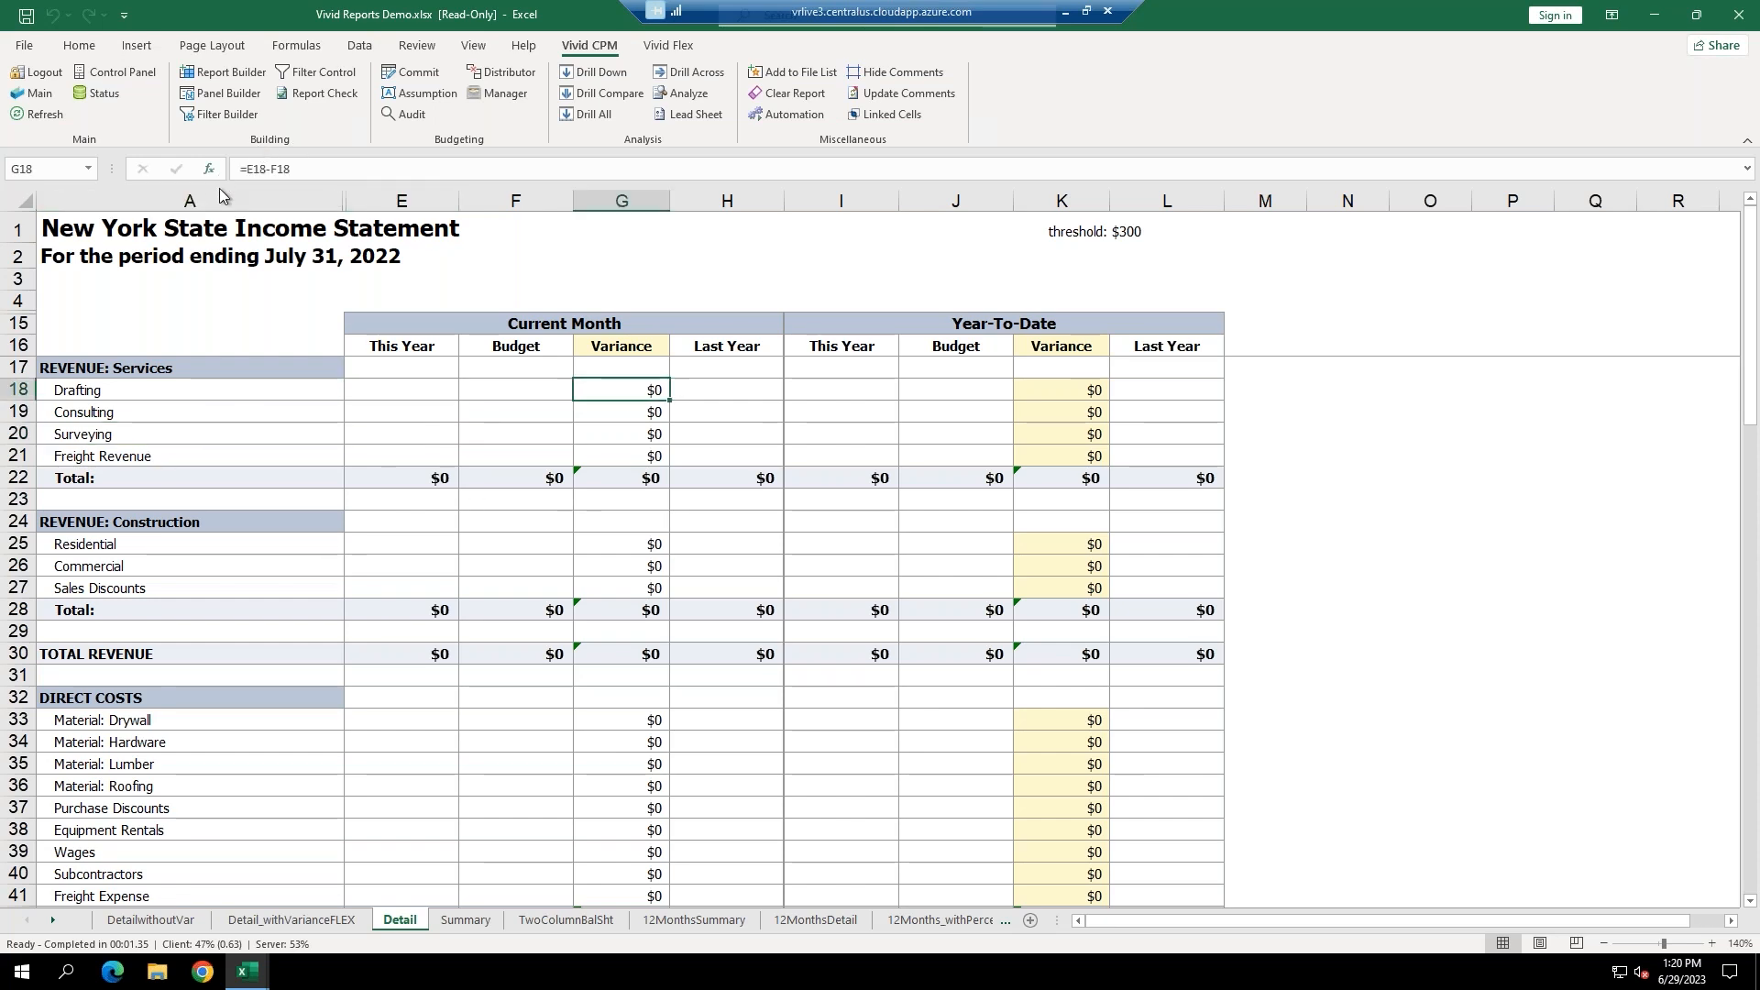
pyautogui.click(405, 478)
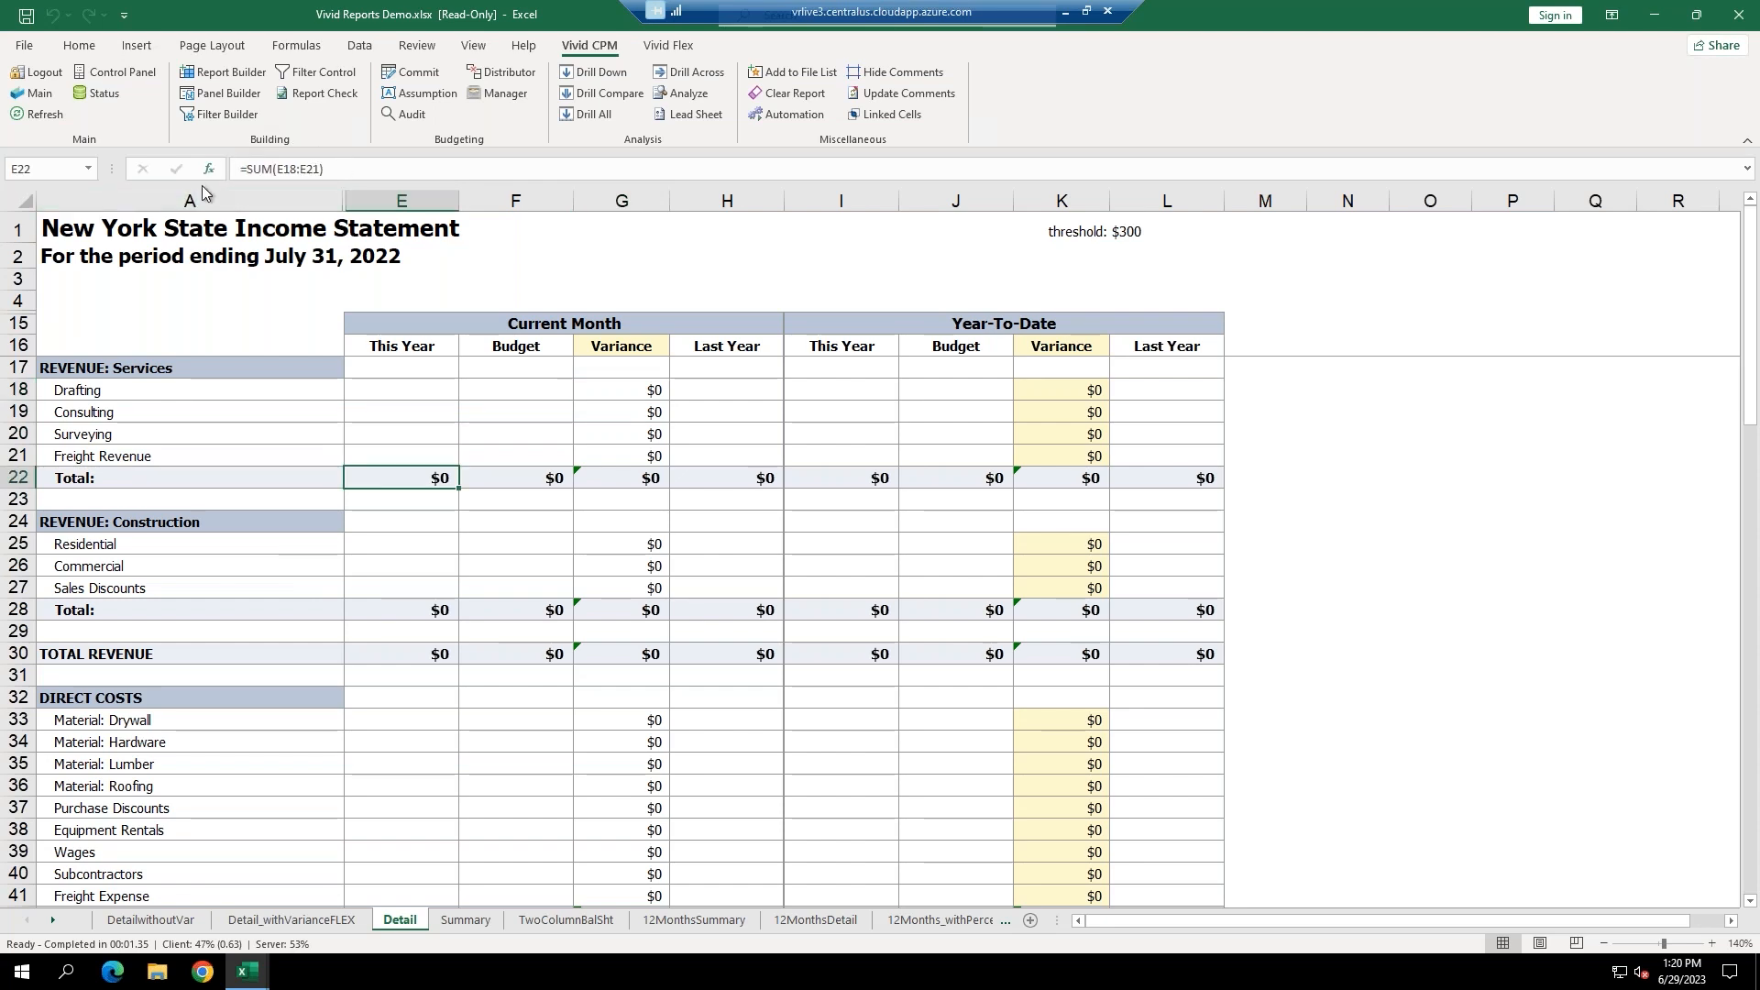
pyautogui.click(402, 386)
pyautogui.click(398, 413)
pyautogui.click(395, 435)
pyautogui.click(393, 455)
# Review the Drafting row 18 and column E, then bring up the Vivid CPM Control Panel.
pyautogui.click(400, 388)
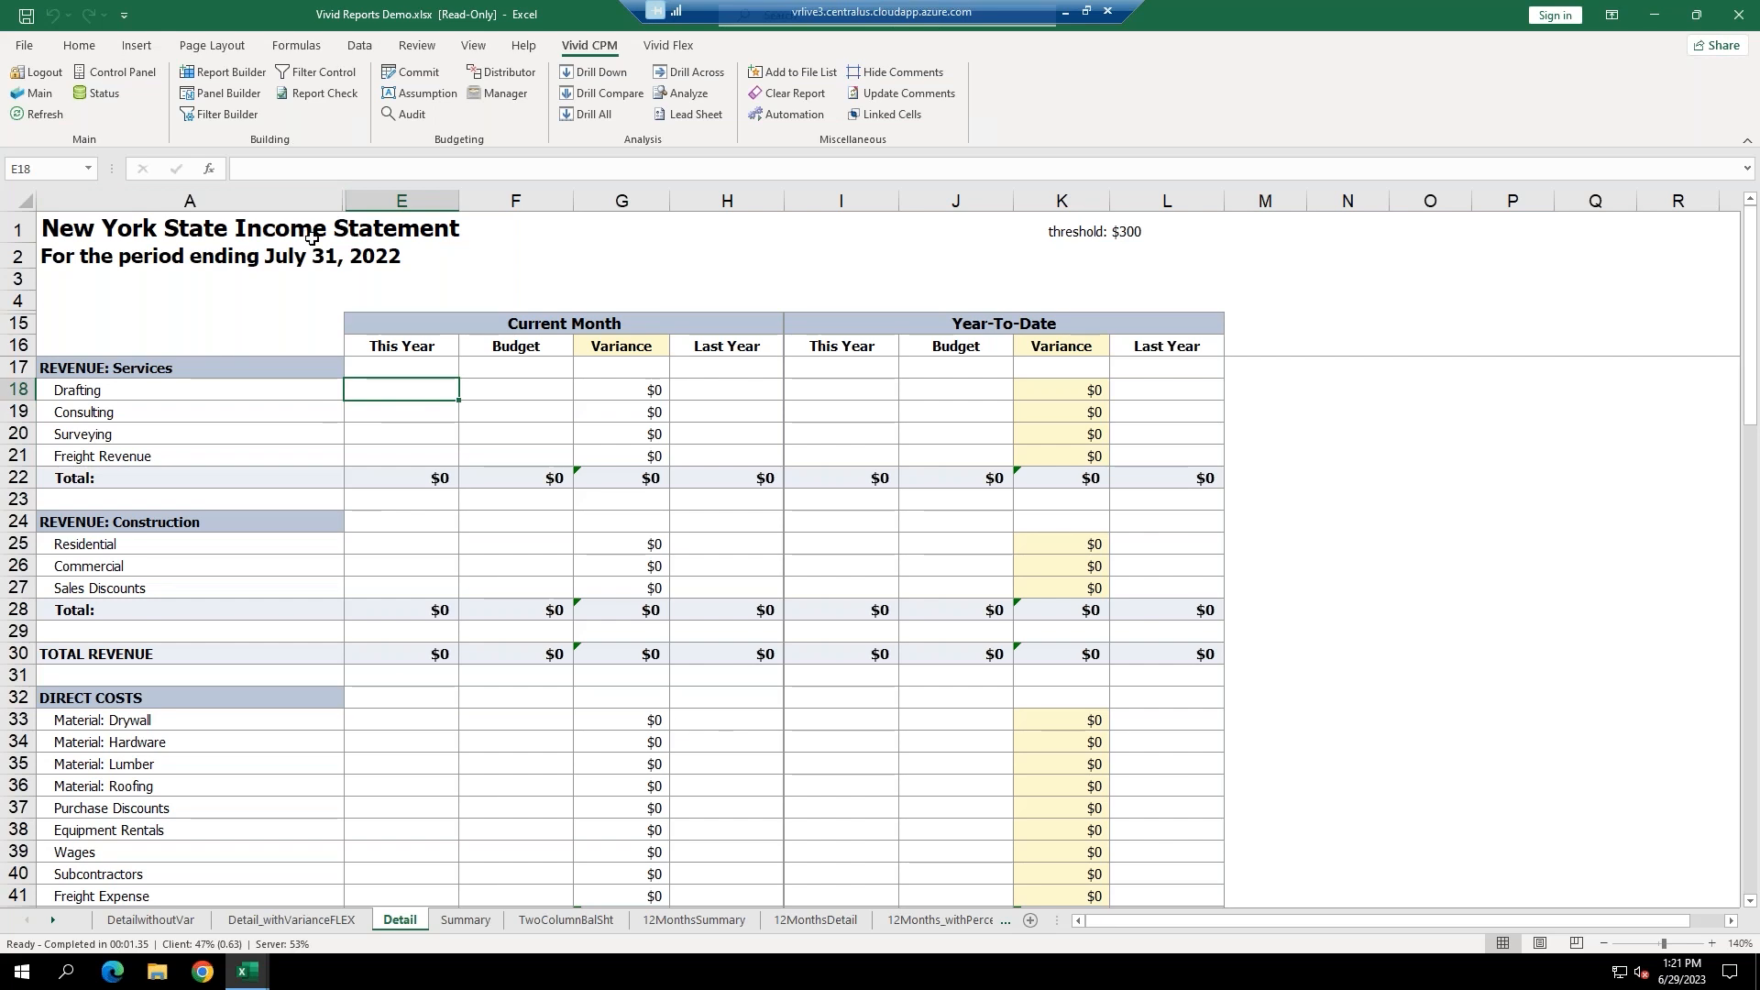
pyautogui.click(429, 413)
pyautogui.click(431, 388)
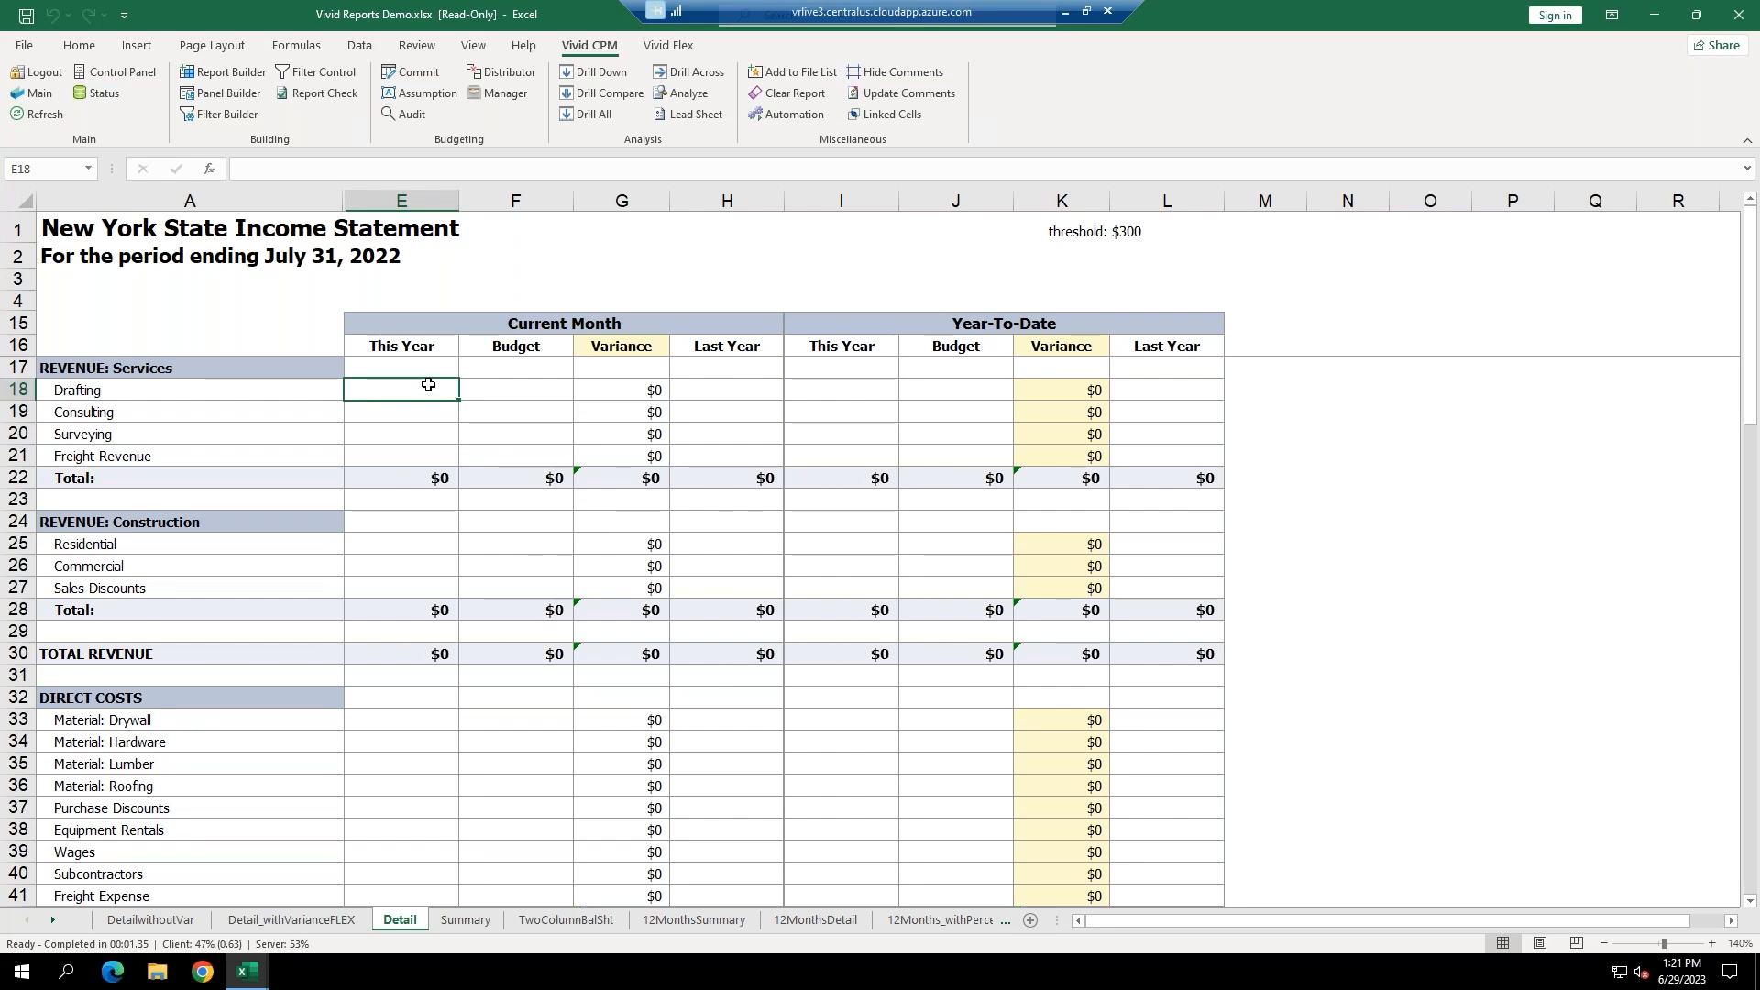
pyautogui.moveTo(277, 389); pyautogui.dragTo(1176, 394)
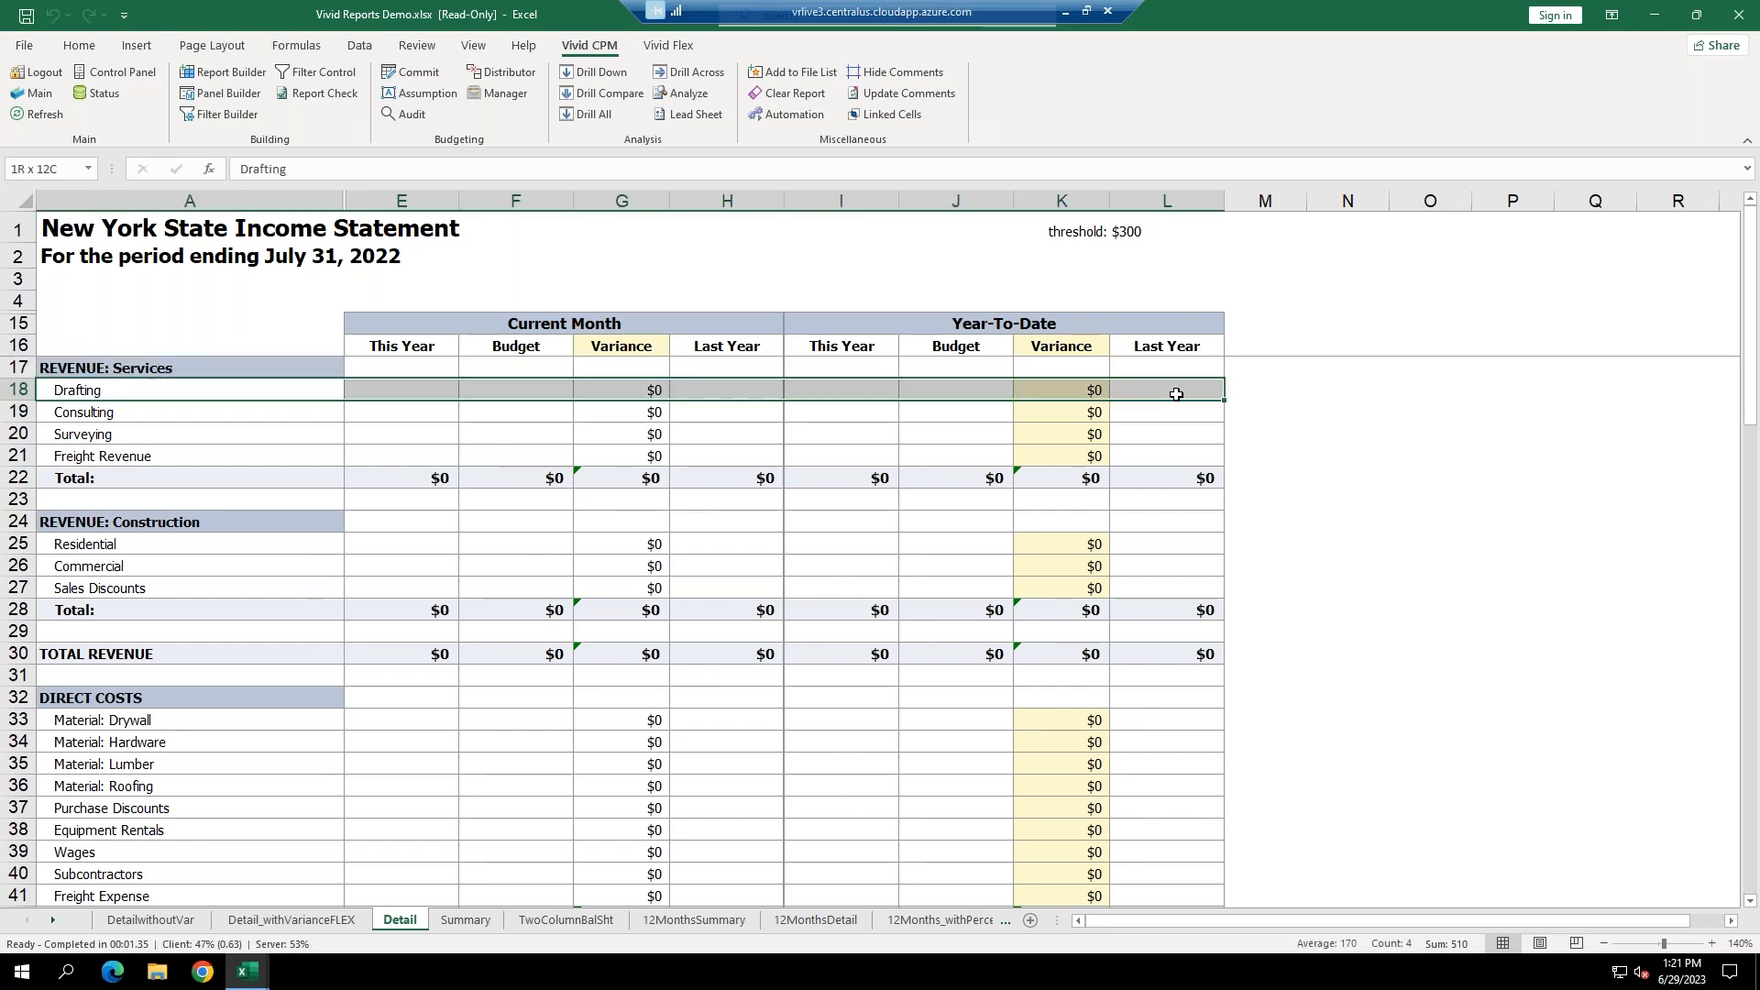
pyautogui.click(402, 200)
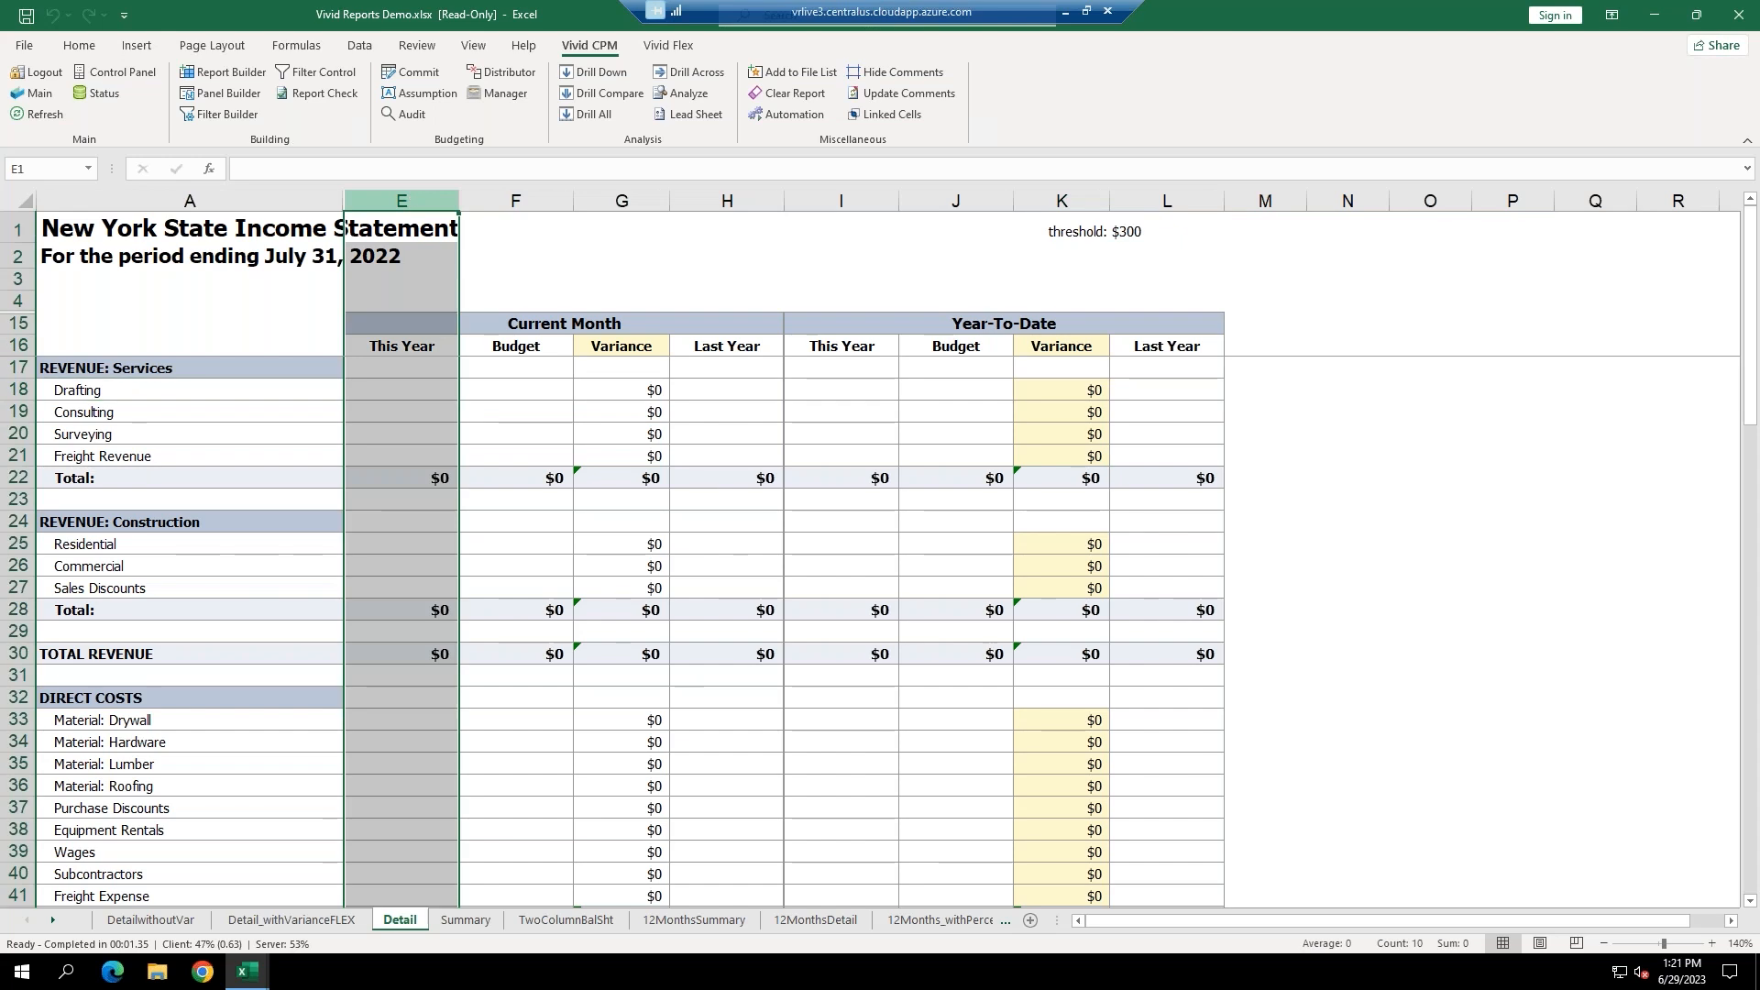
pyautogui.click(393, 392)
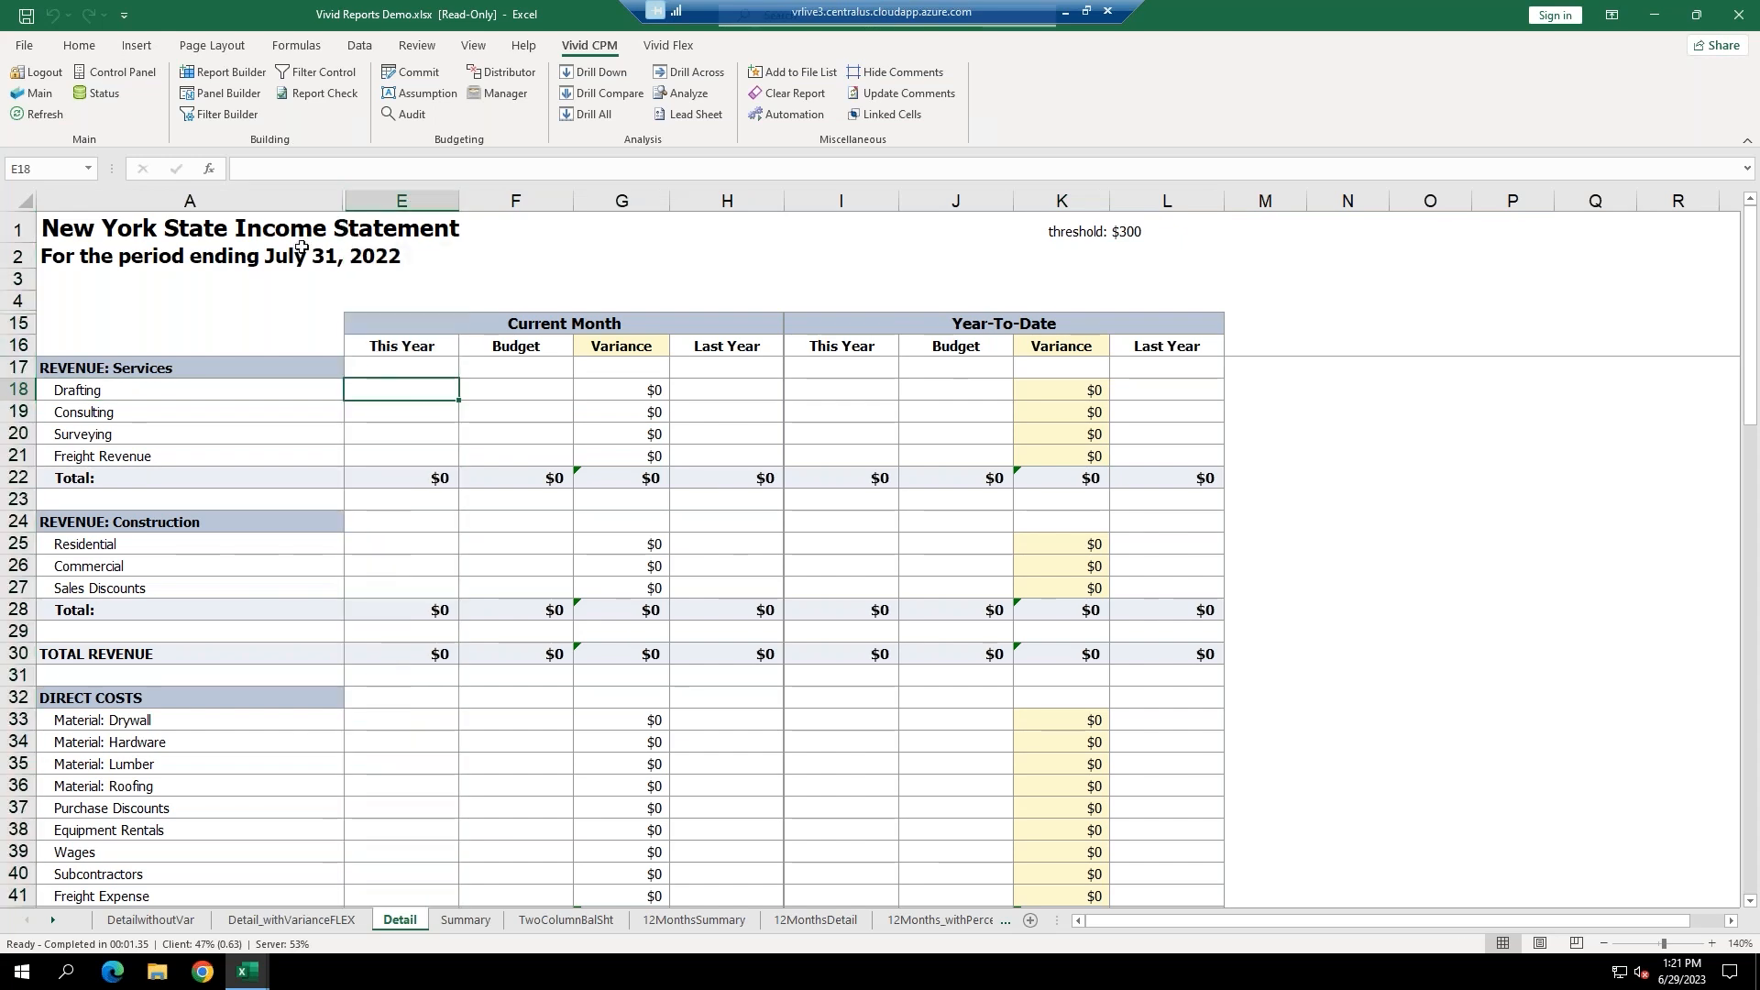
pyautogui.click(125, 73)
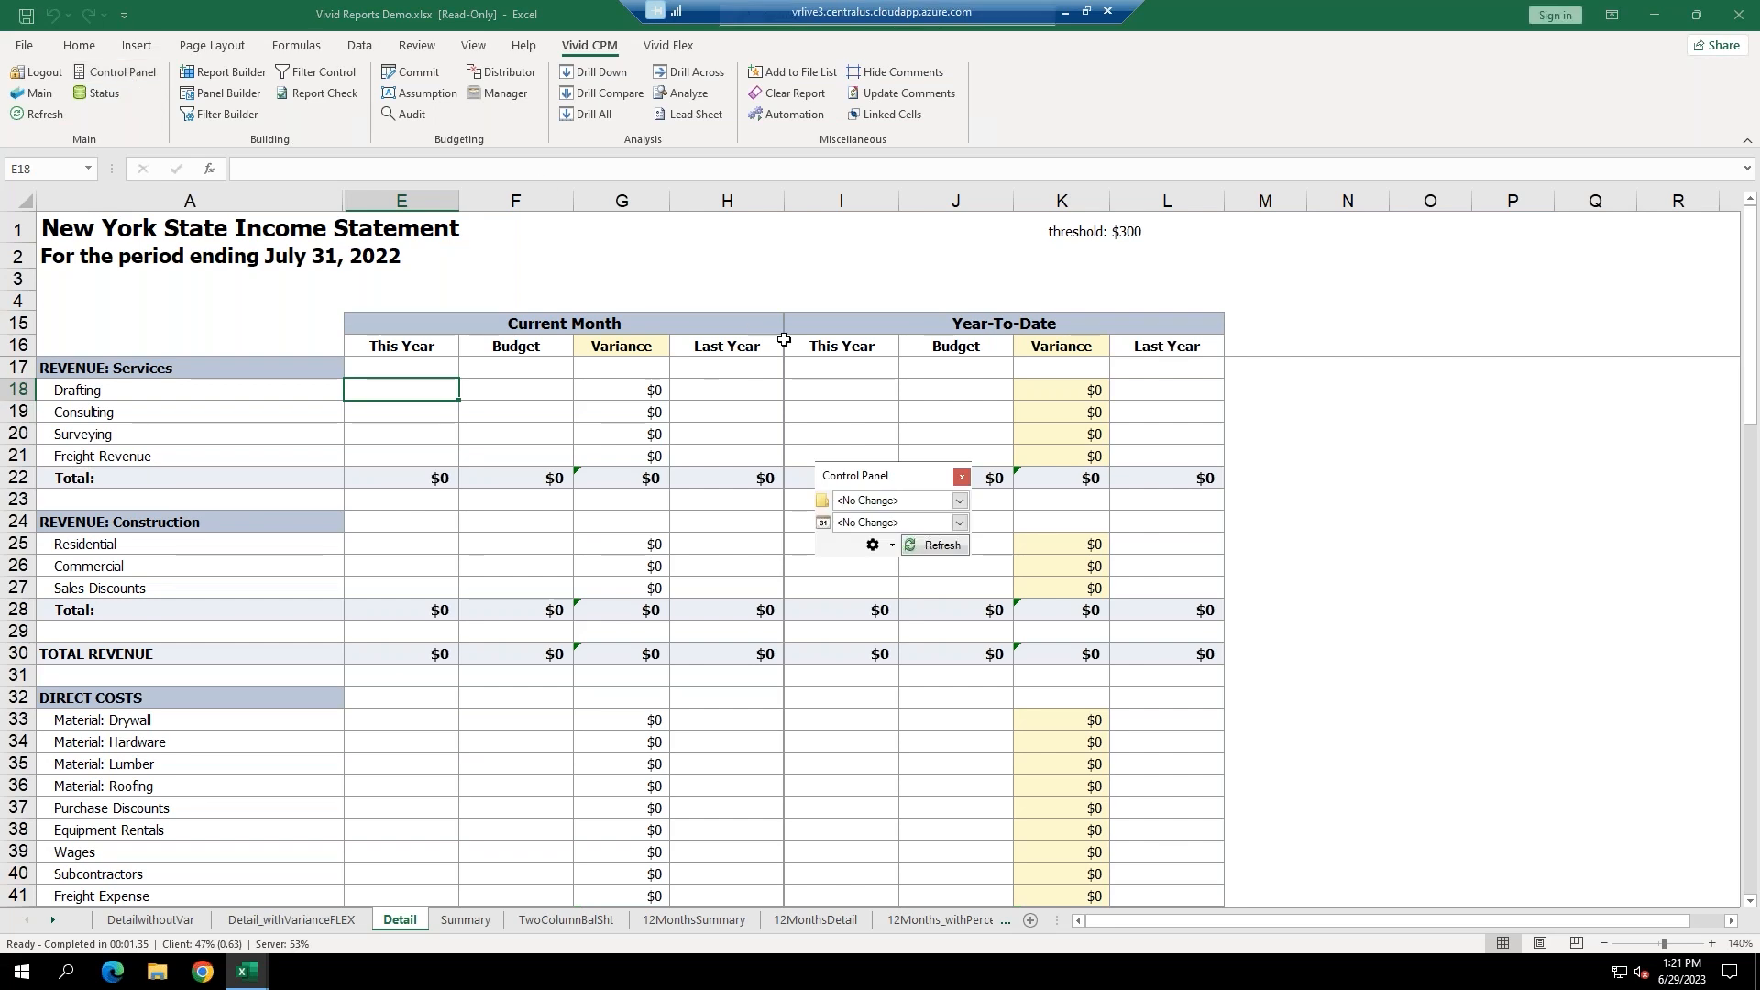
# Refresh the income statement for New York State for June.
pyautogui.moveTo(880, 465); pyautogui.dragTo(655, 208)
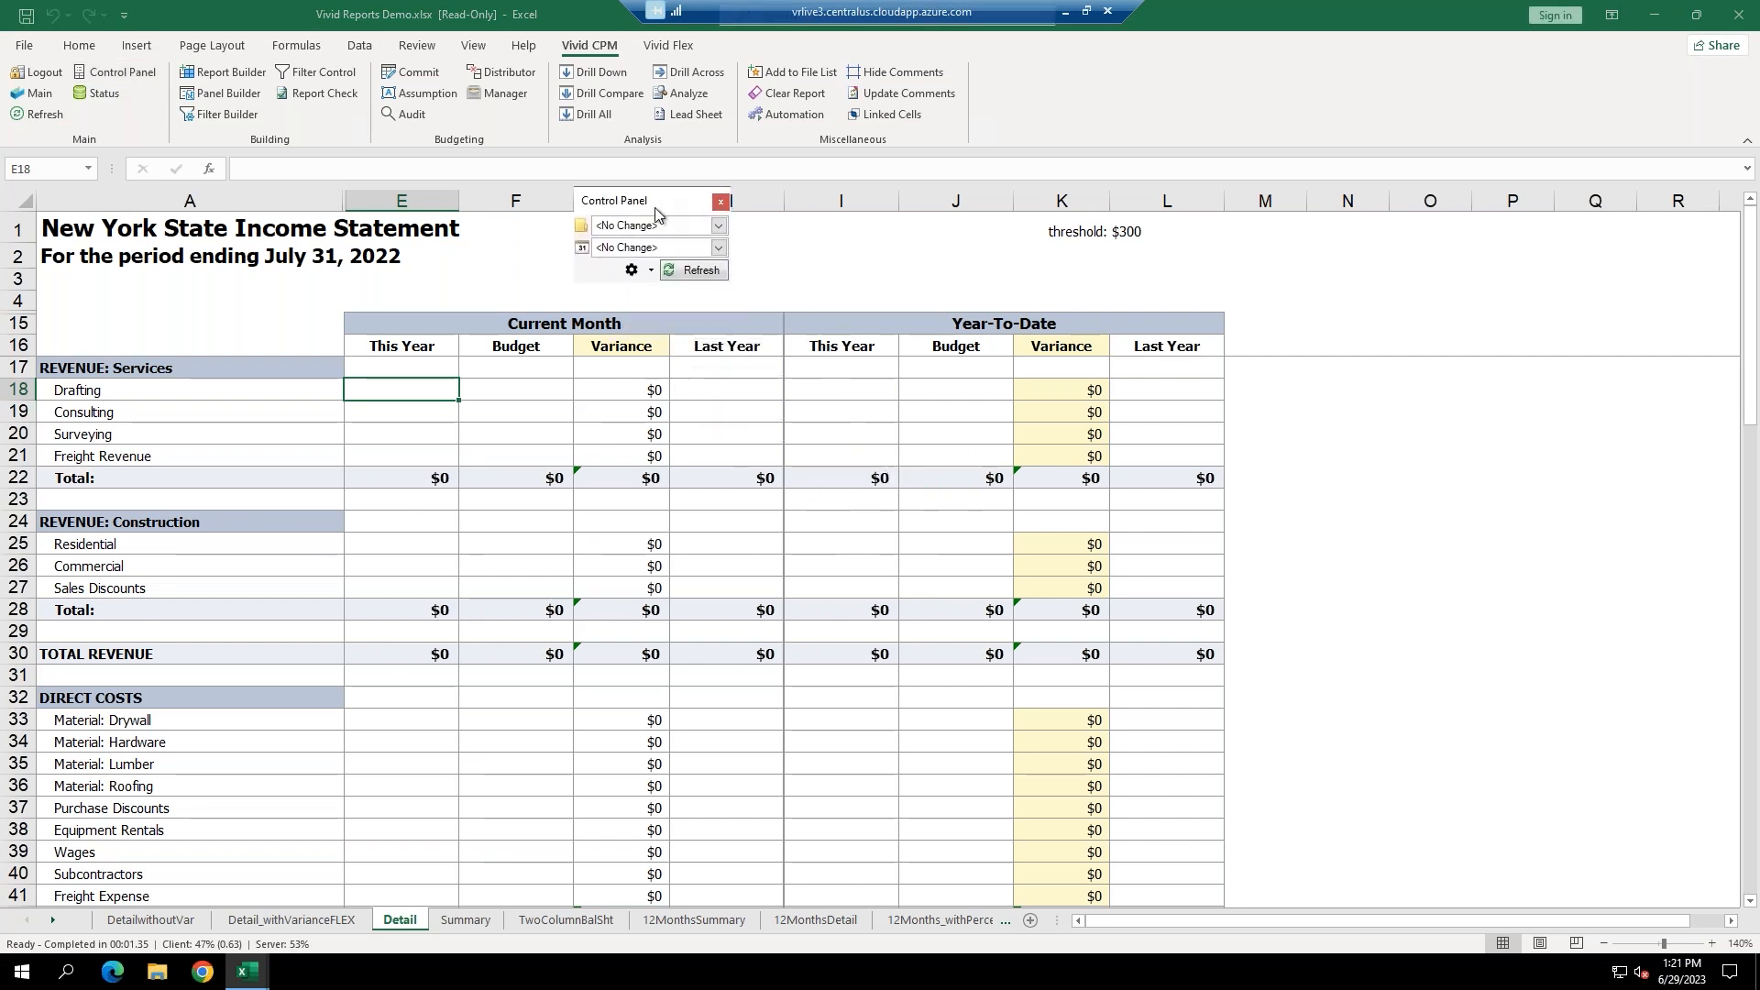
pyautogui.click(720, 226)
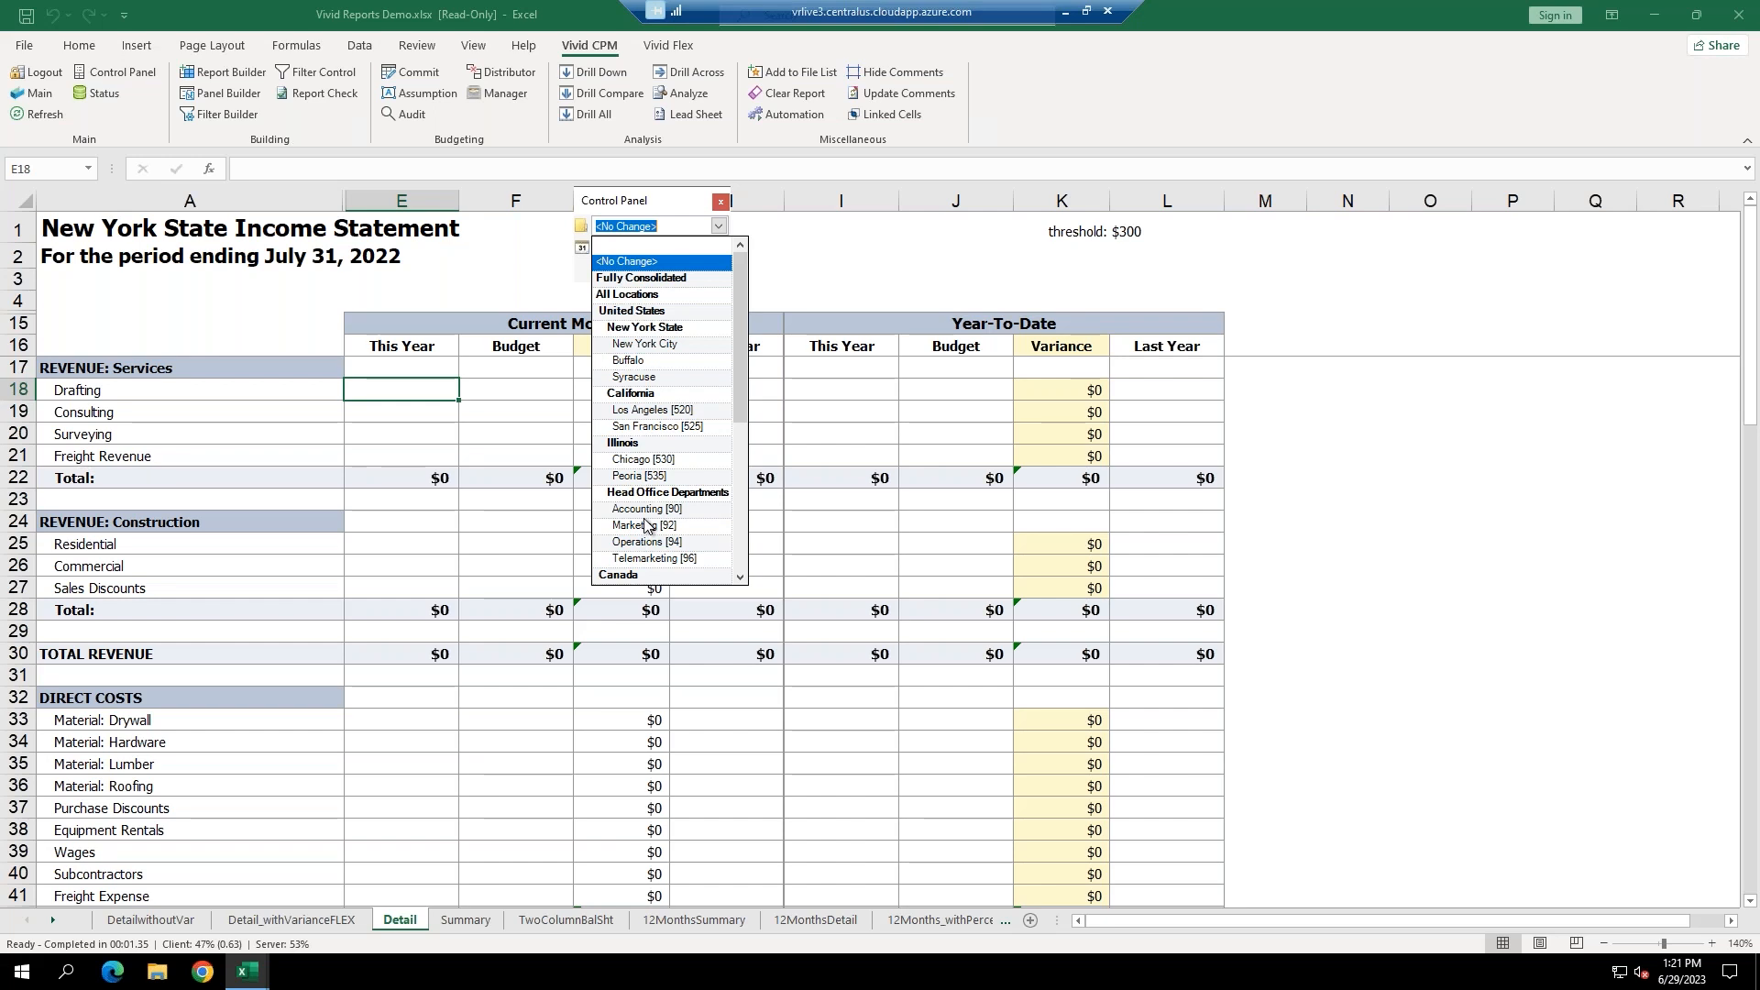
pyautogui.click(658, 329)
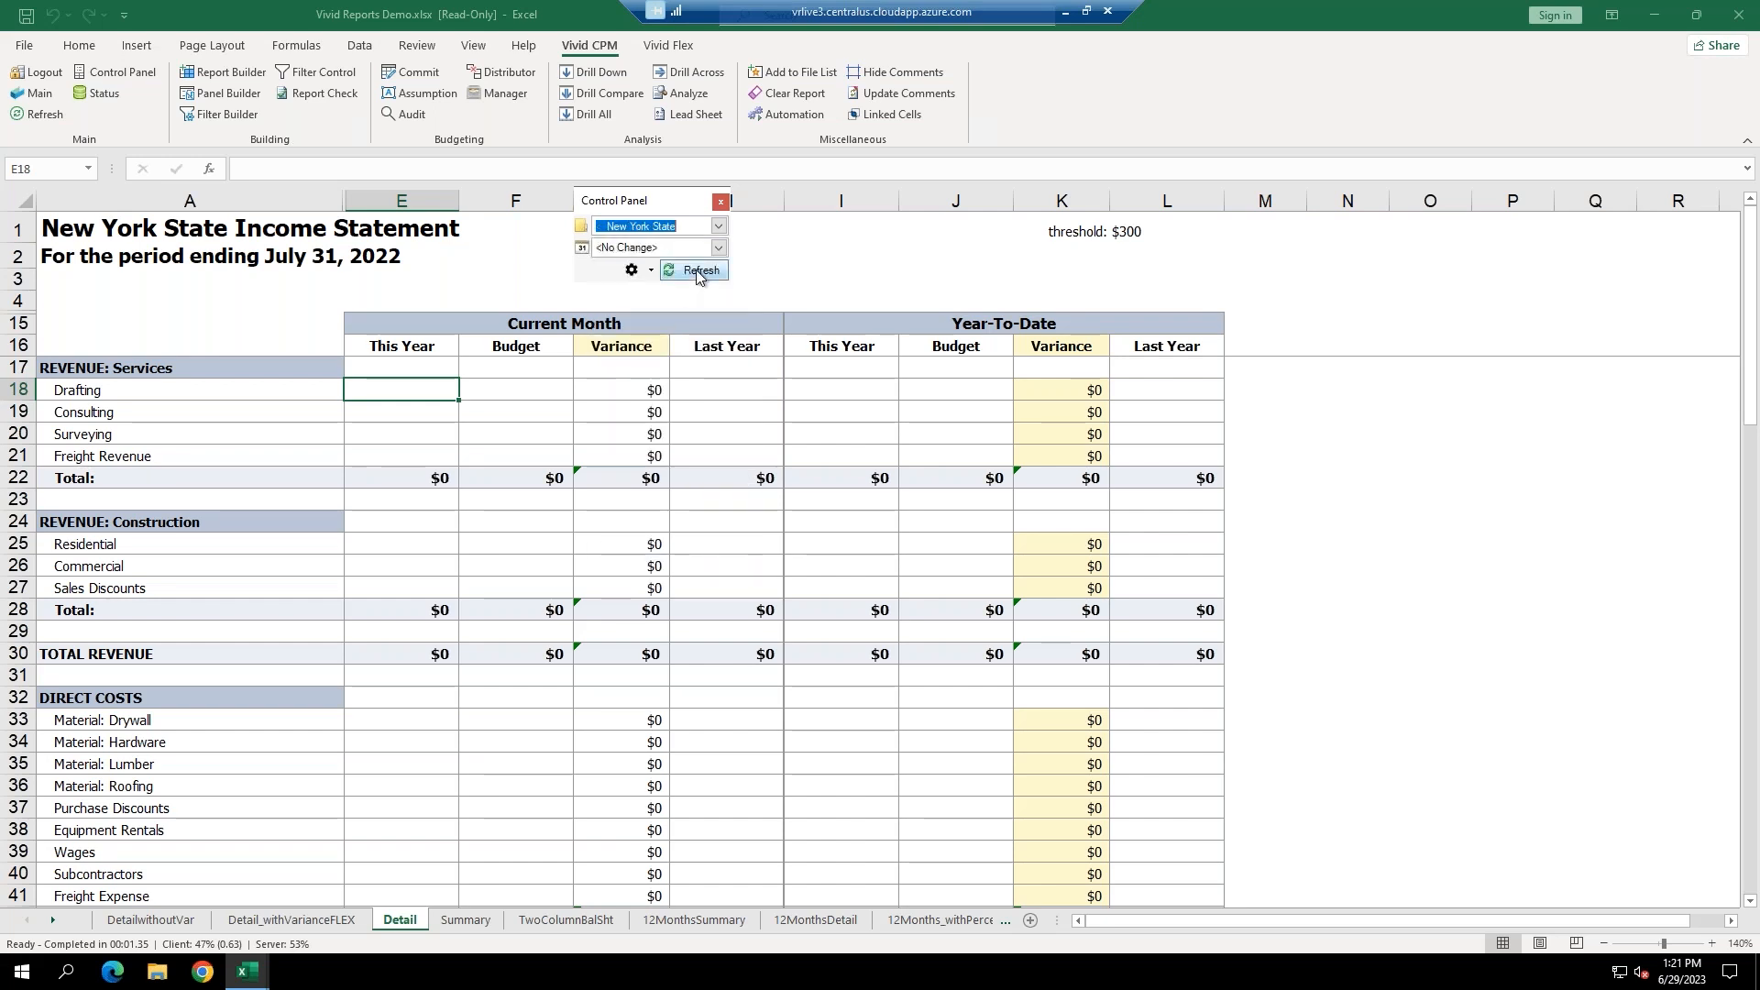
pyautogui.click(719, 248)
pyautogui.click(618, 383)
pyautogui.click(702, 273)
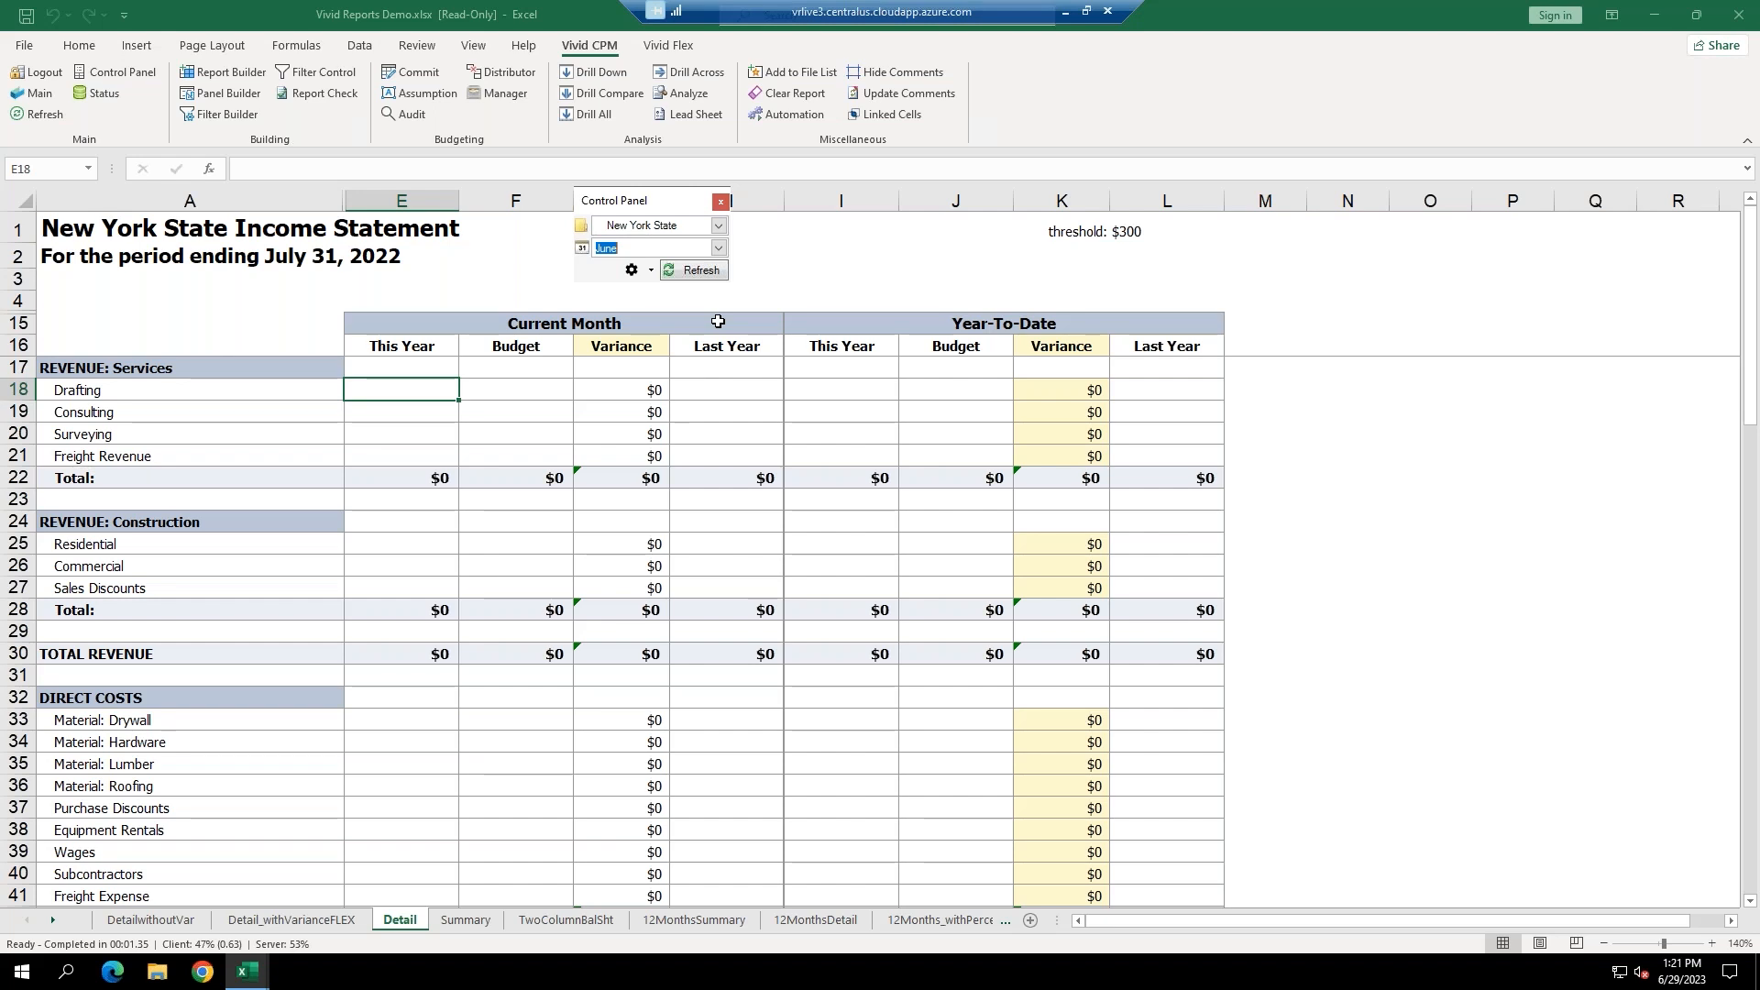
pyautogui.click(719, 271)
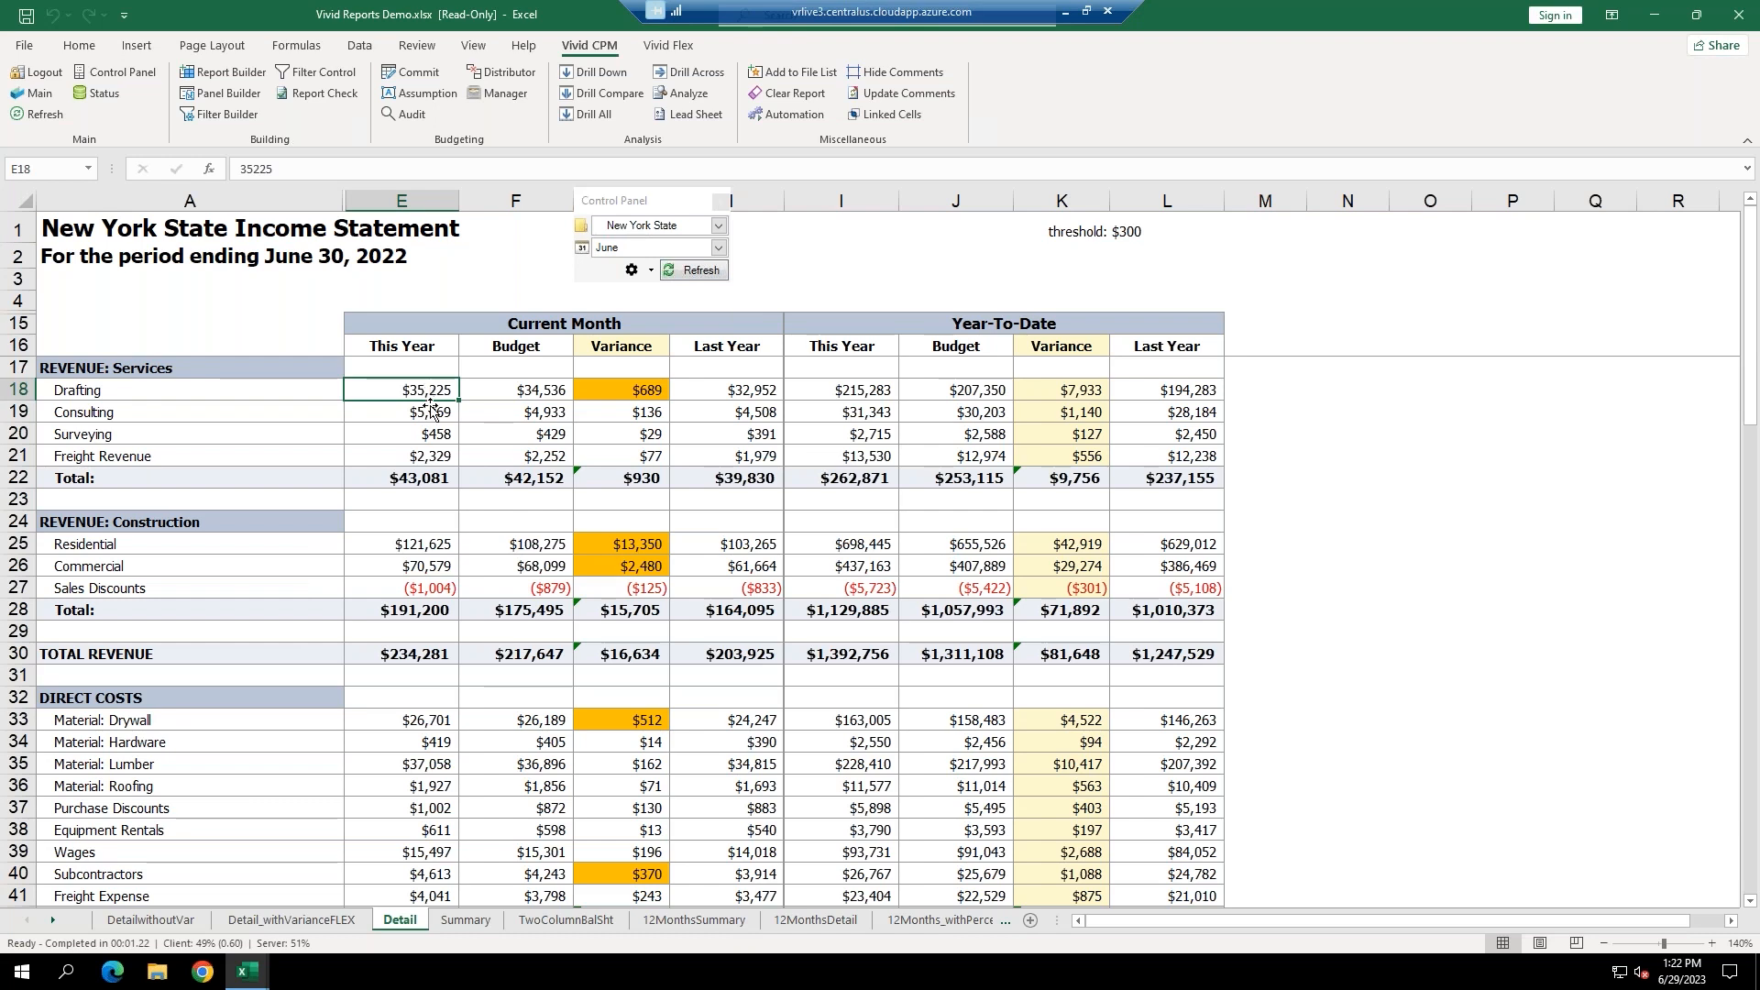
# Refresh for July and check Drafting $34,679, Consulting and Surveying $431.
pyautogui.click(427, 412)
pyautogui.click(718, 247)
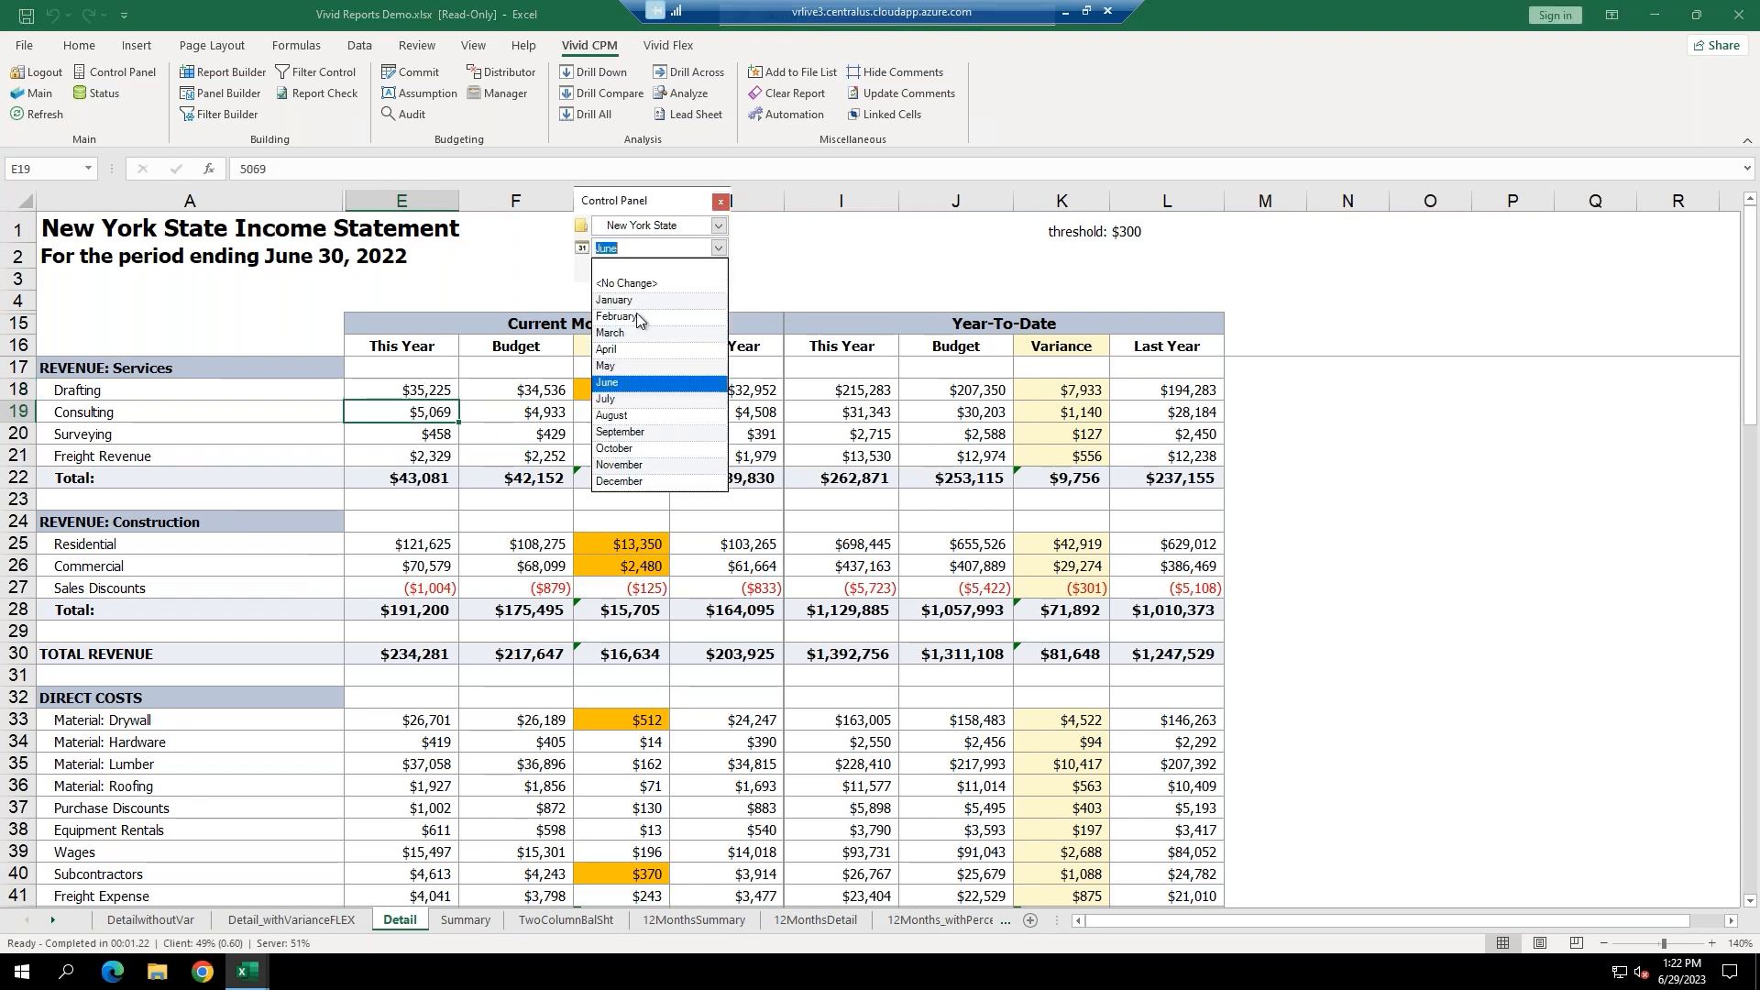
pyautogui.click(609, 398)
pyautogui.click(697, 271)
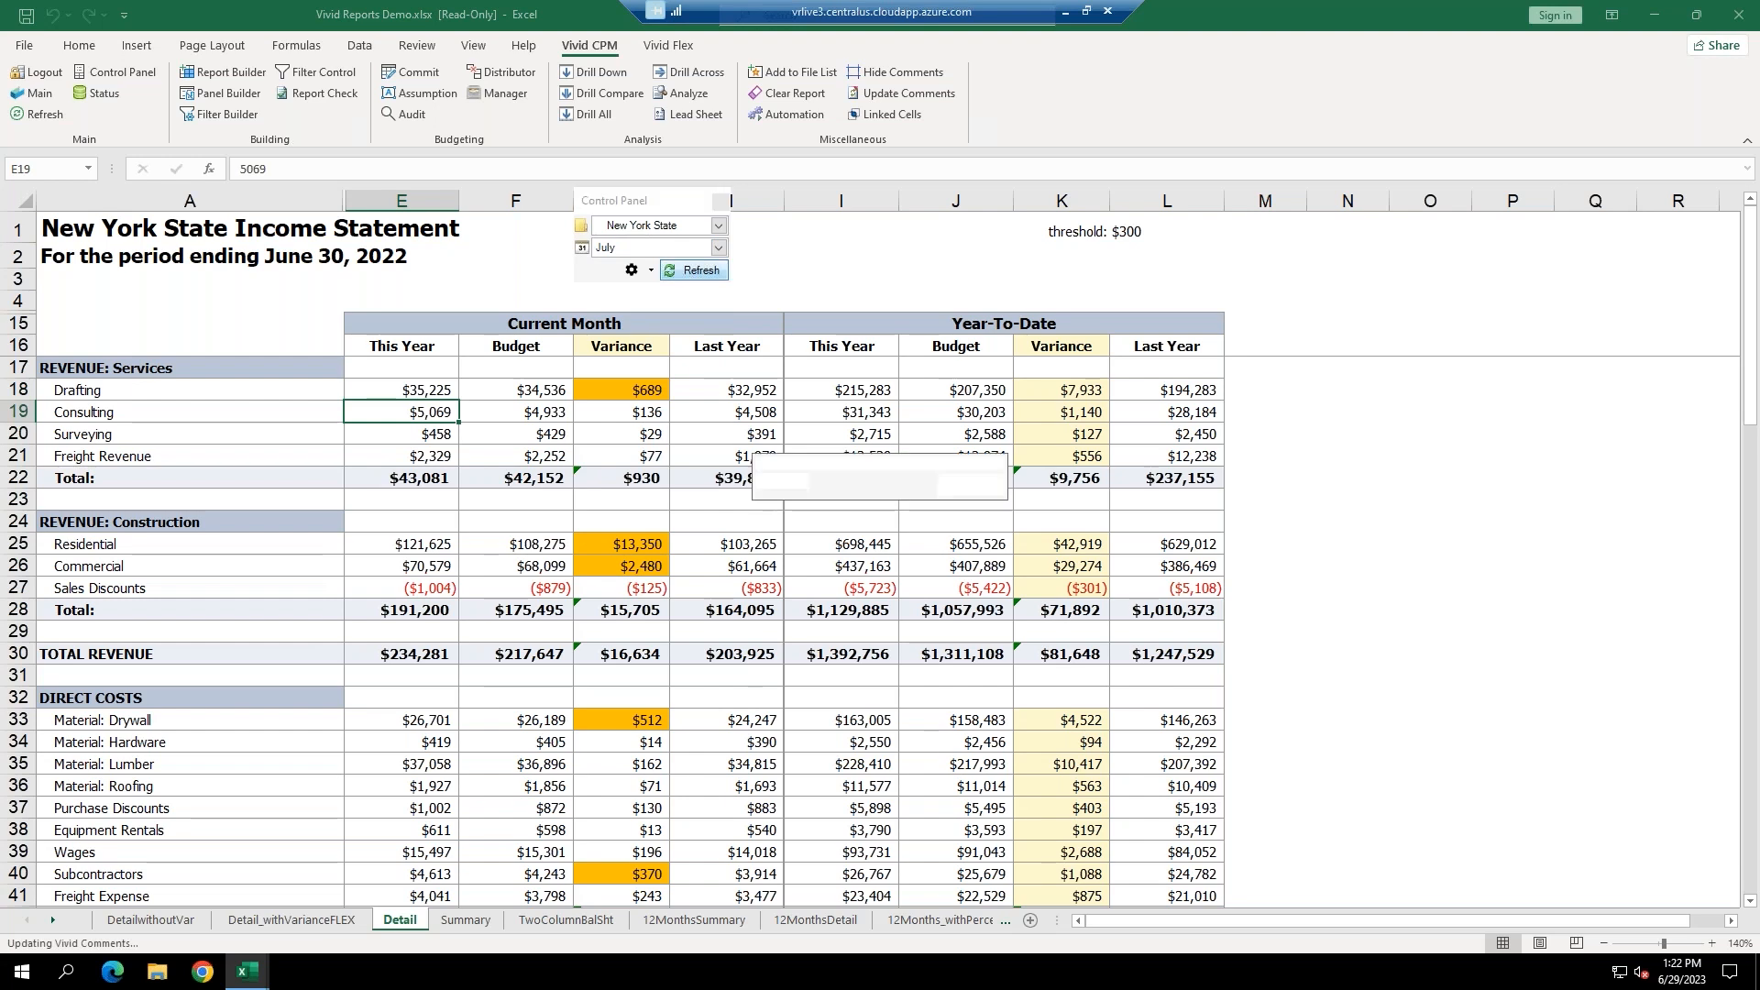
pyautogui.click(440, 392)
pyautogui.click(428, 414)
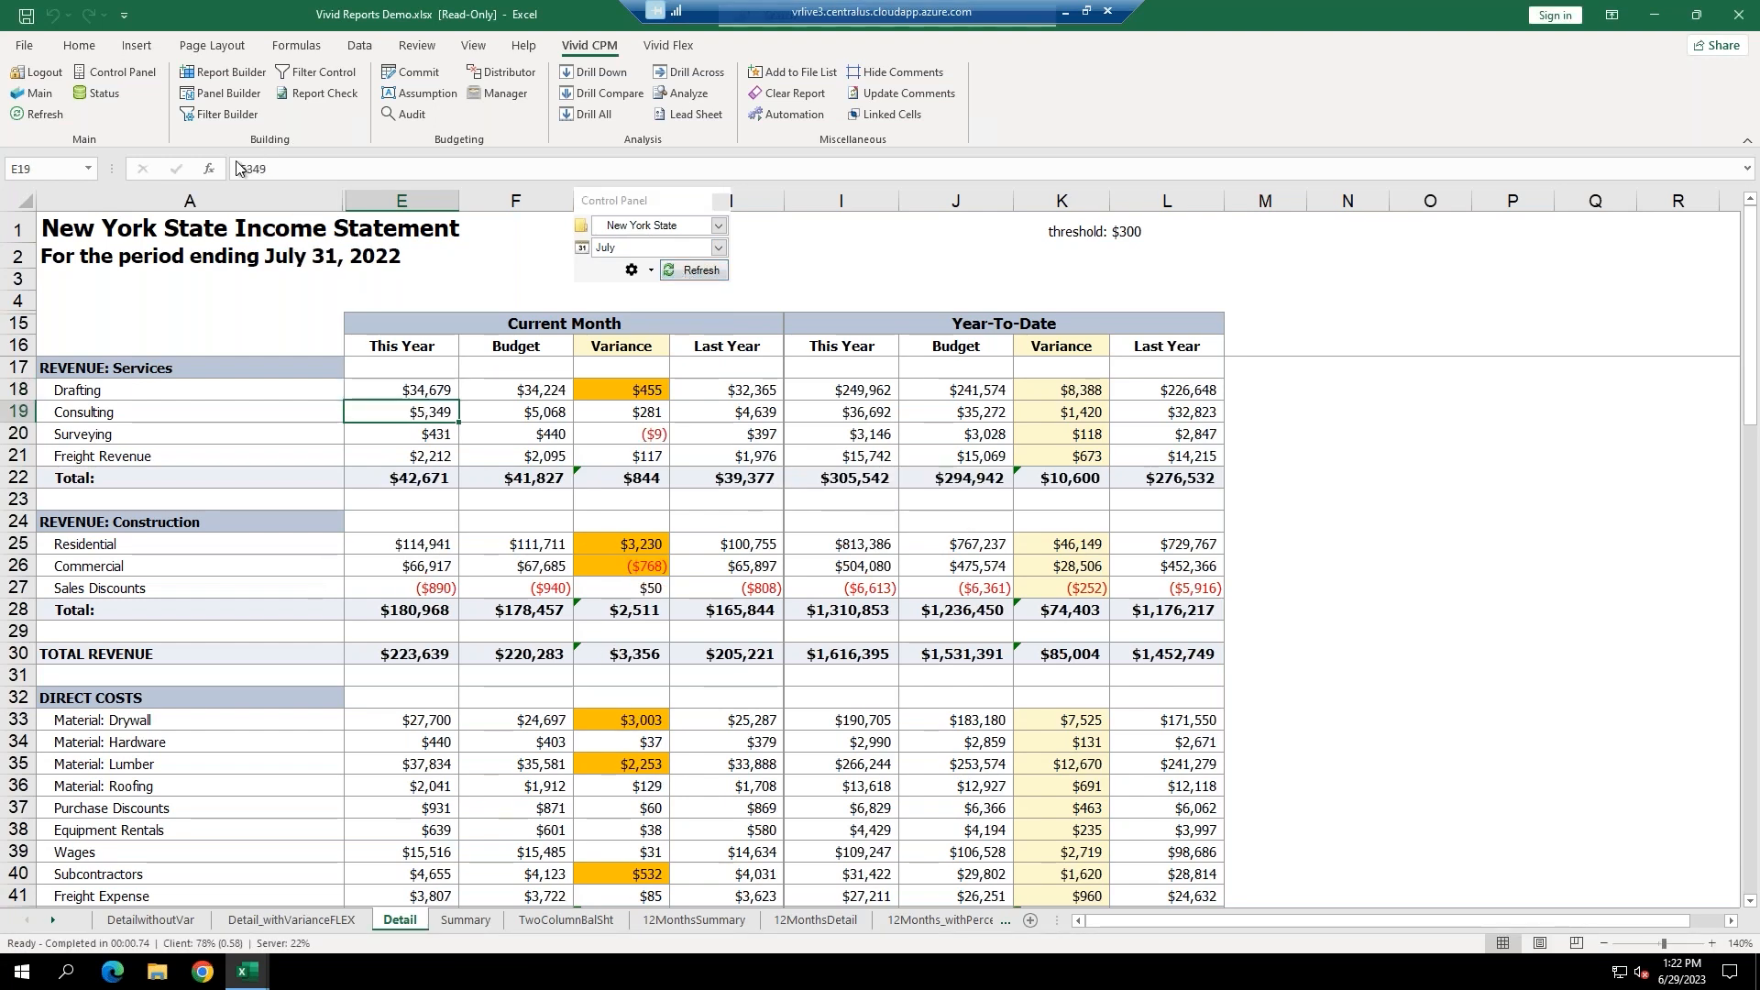
pyautogui.click(427, 435)
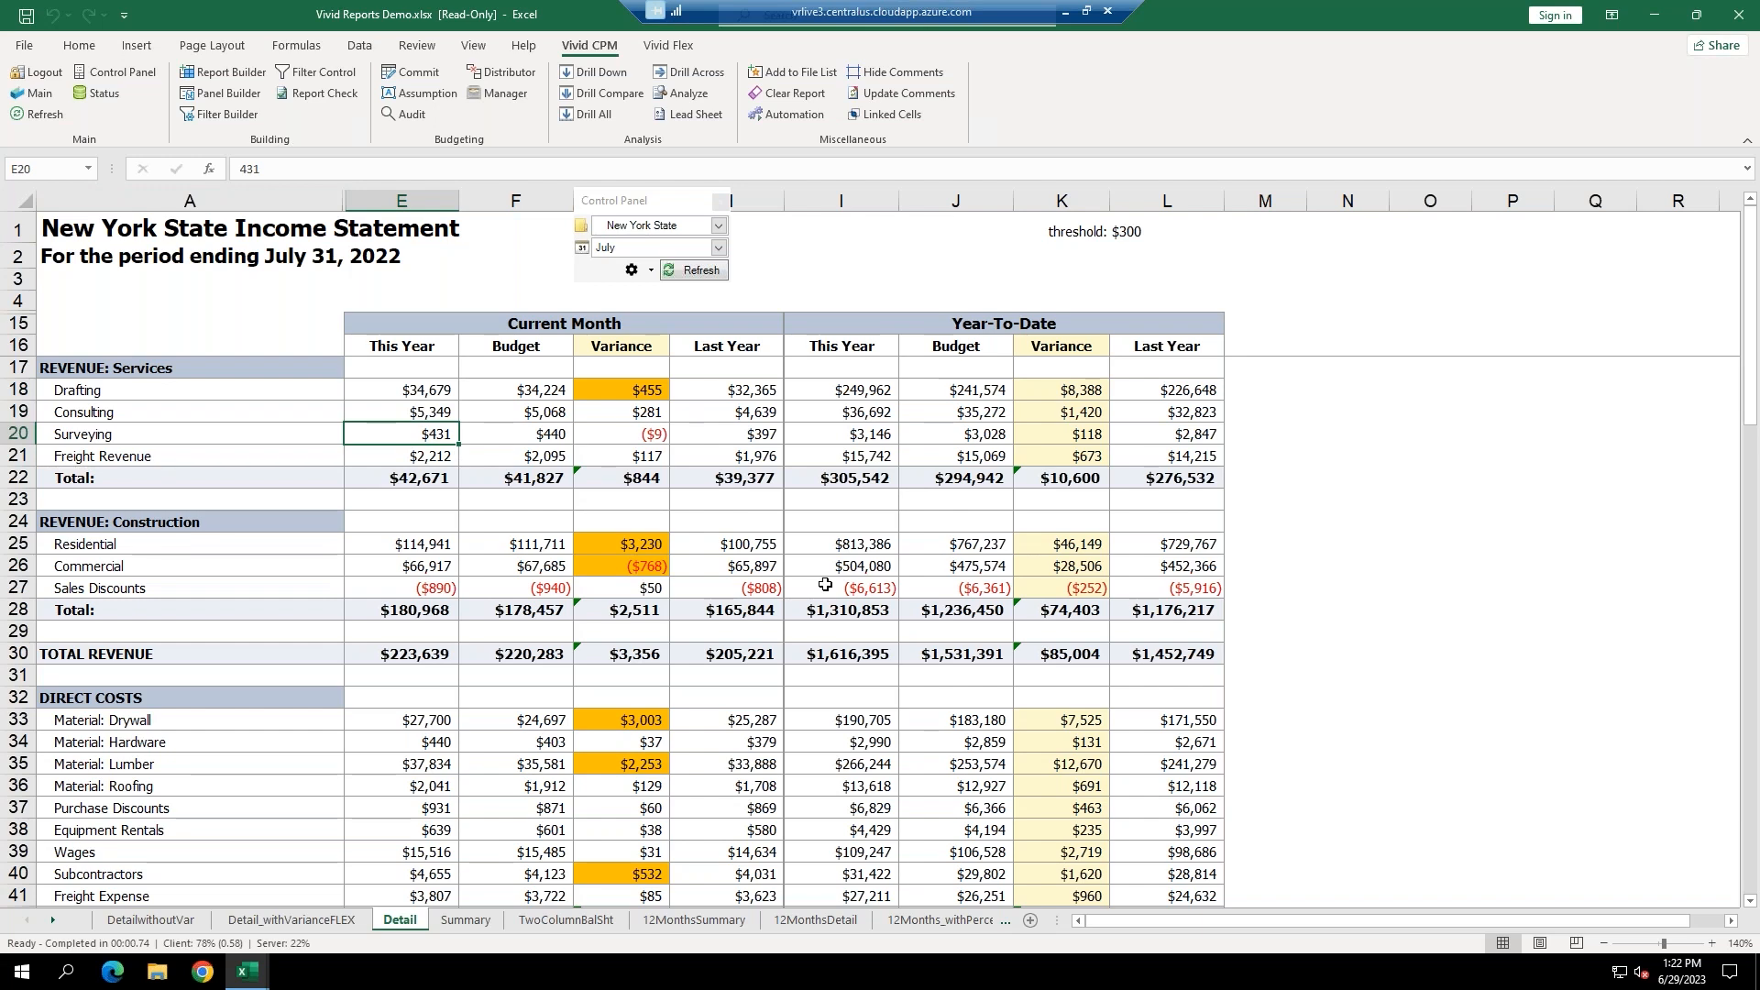
pyautogui.click(432, 392)
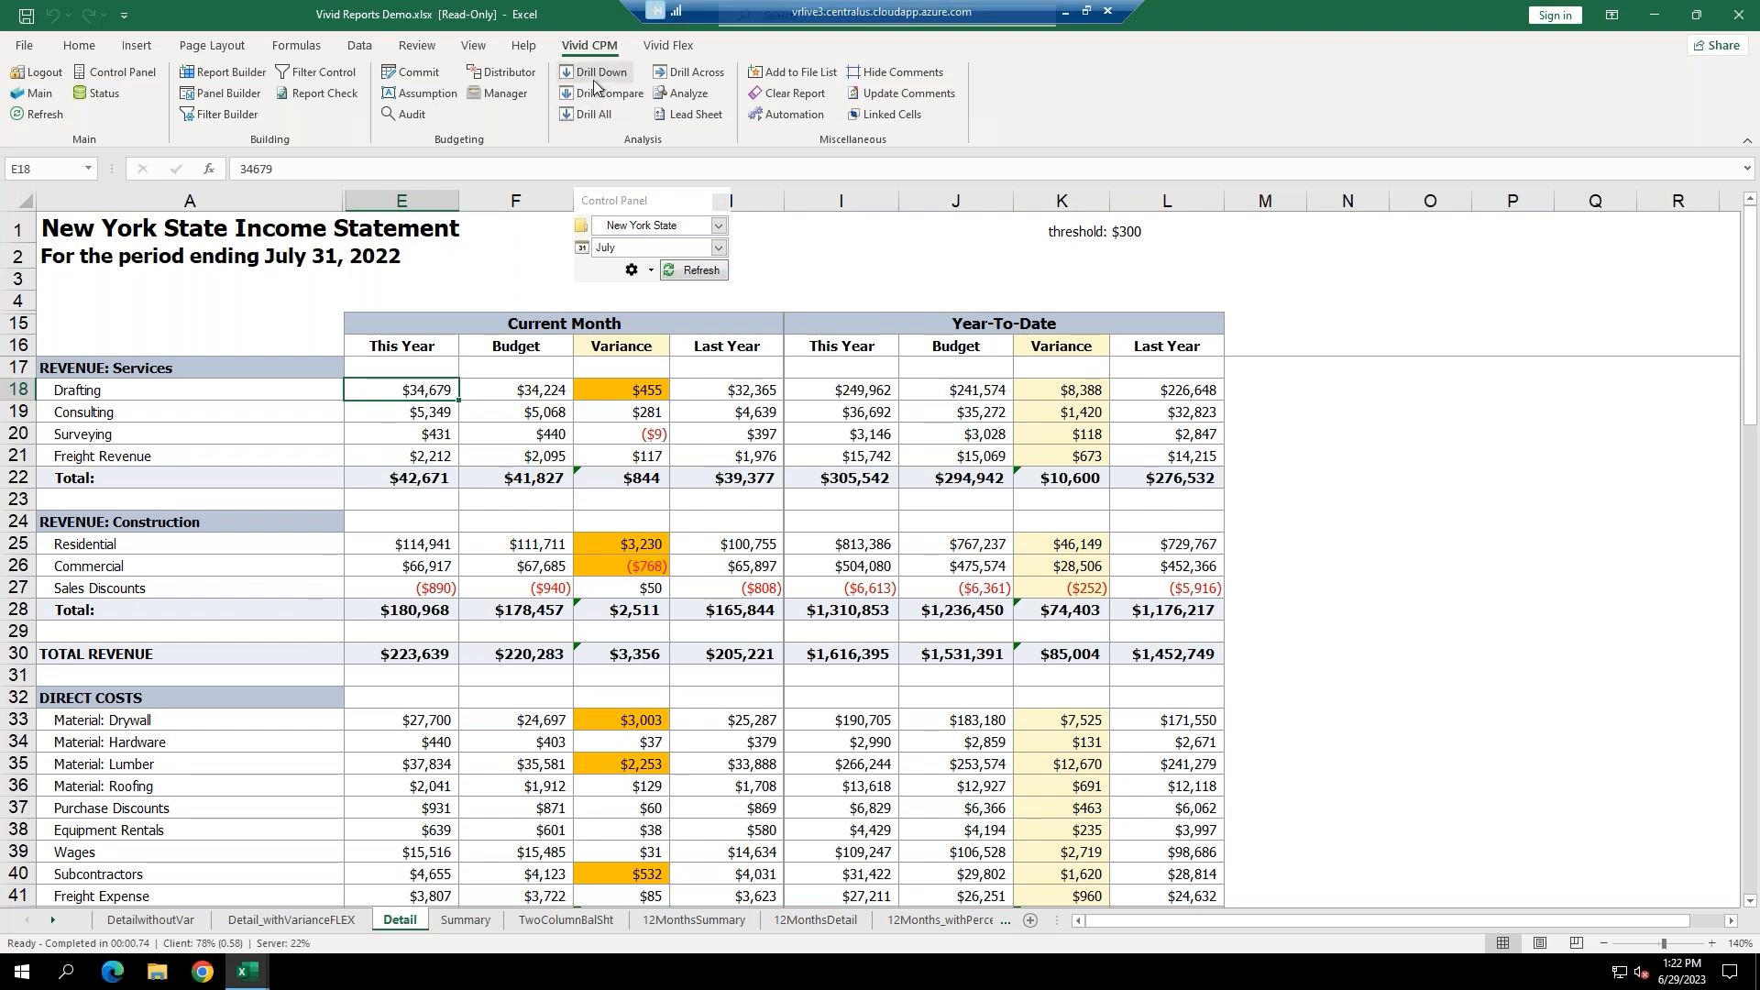
# Drill into Drafting's $34,679: its Plans Syracuse account transactions, then all its transactions.
pyautogui.click(565, 75)
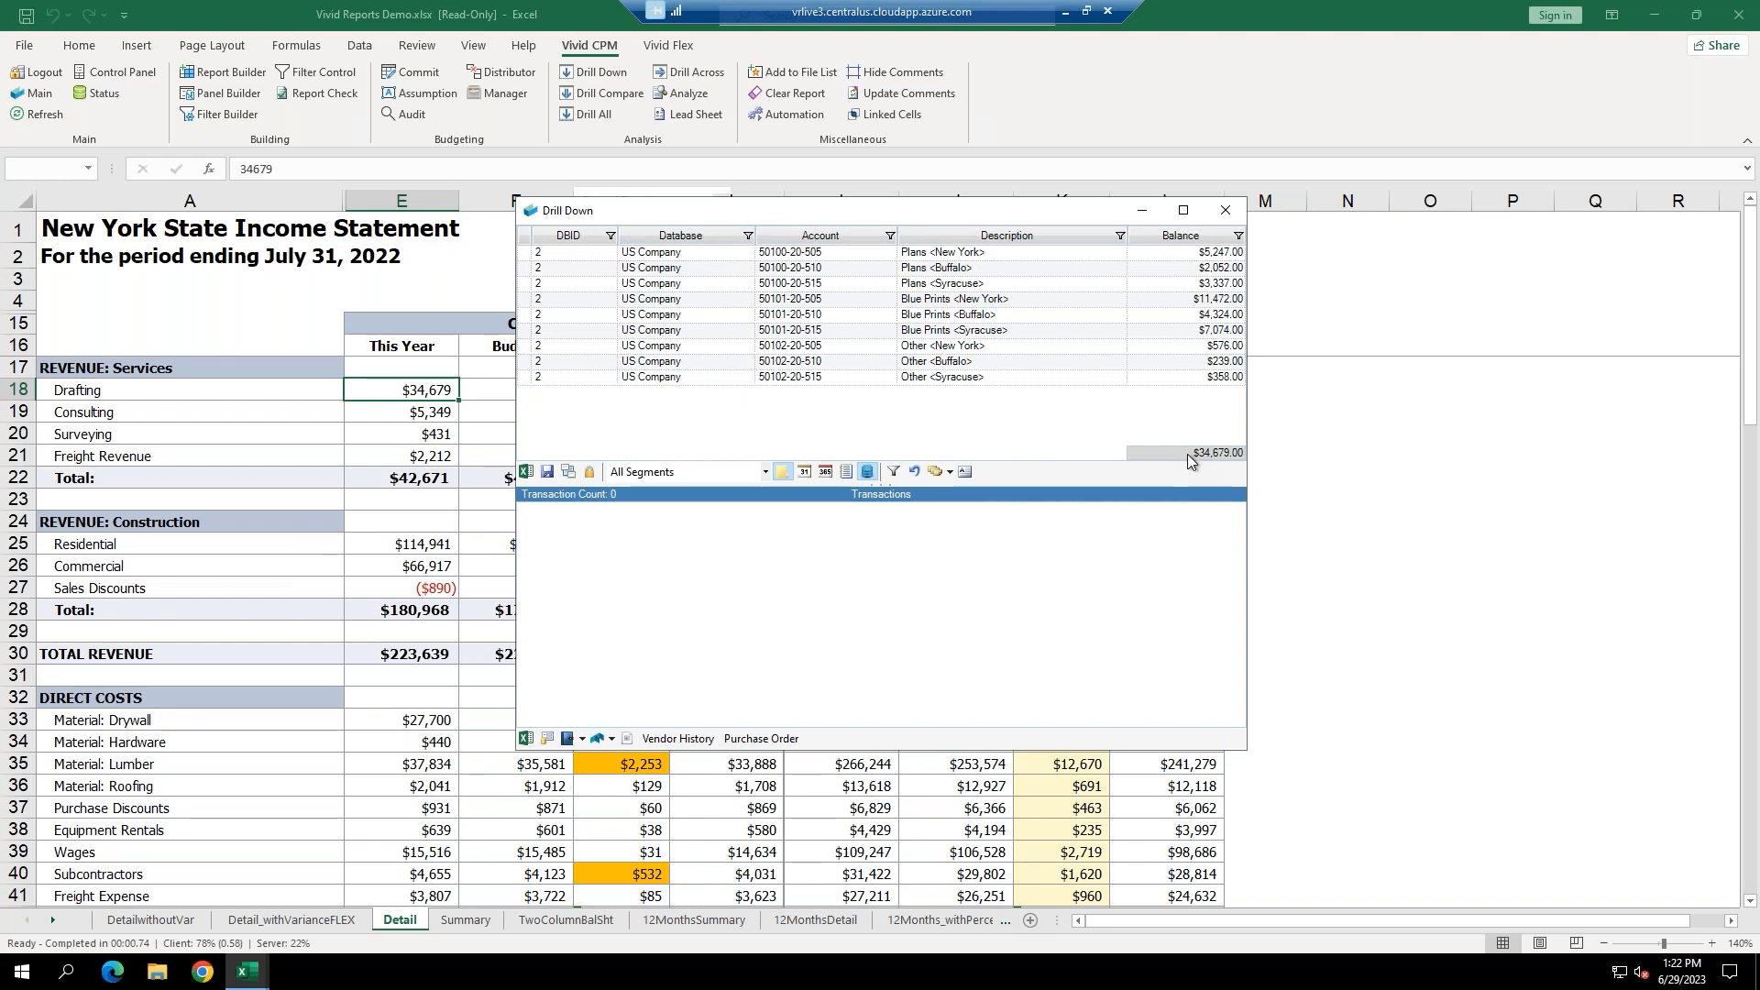
pyautogui.click(937, 286)
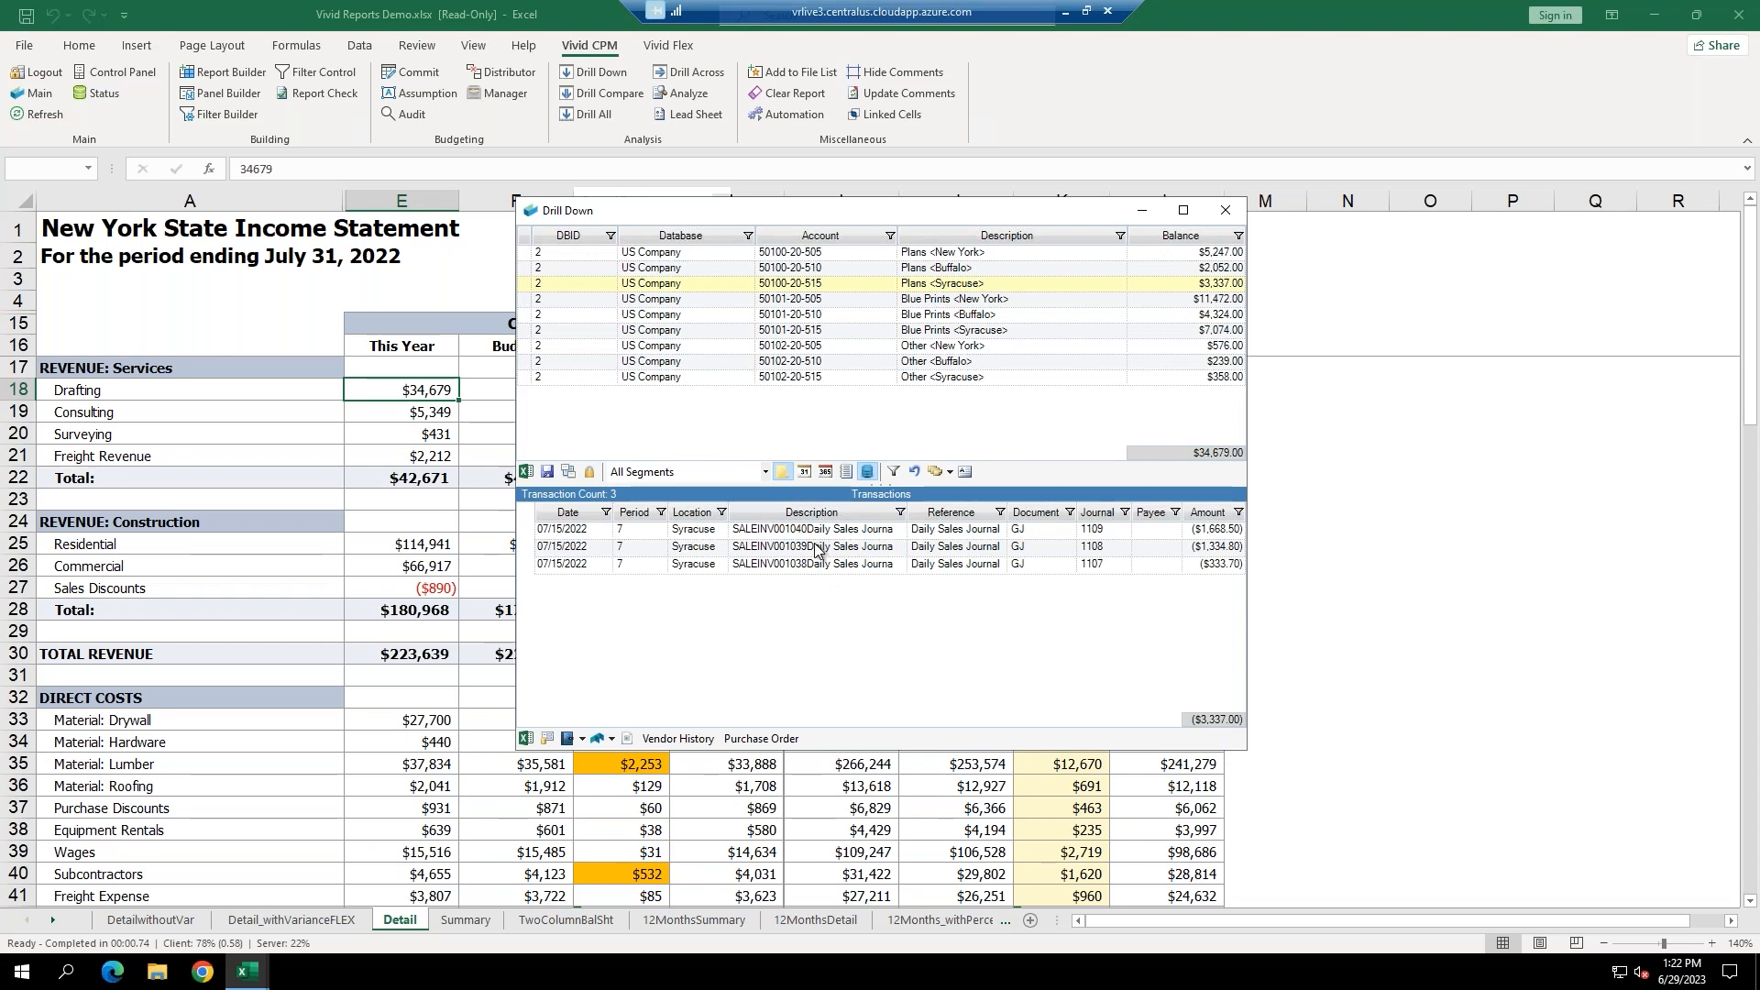
pyautogui.click(937, 474)
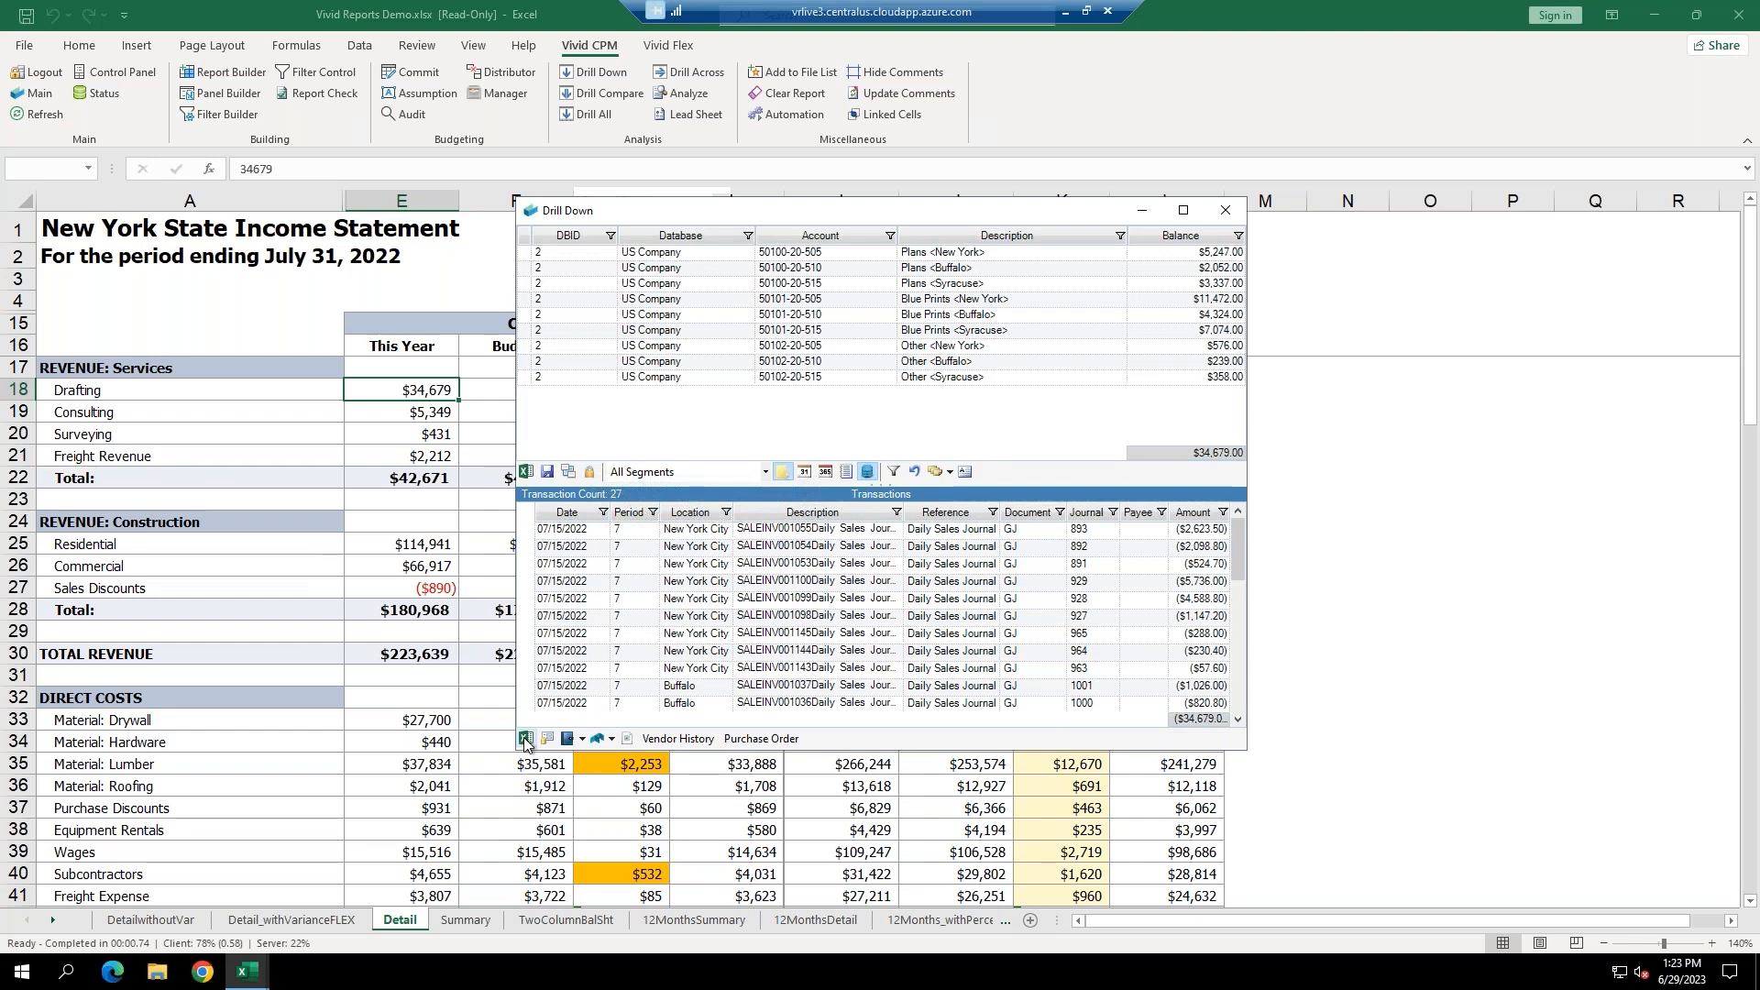
# Drill through Consulting, Freight Revenue, Surveying, Material: Lumber to Advertising's TV Syracuse transaction.
pyautogui.click(384, 416)
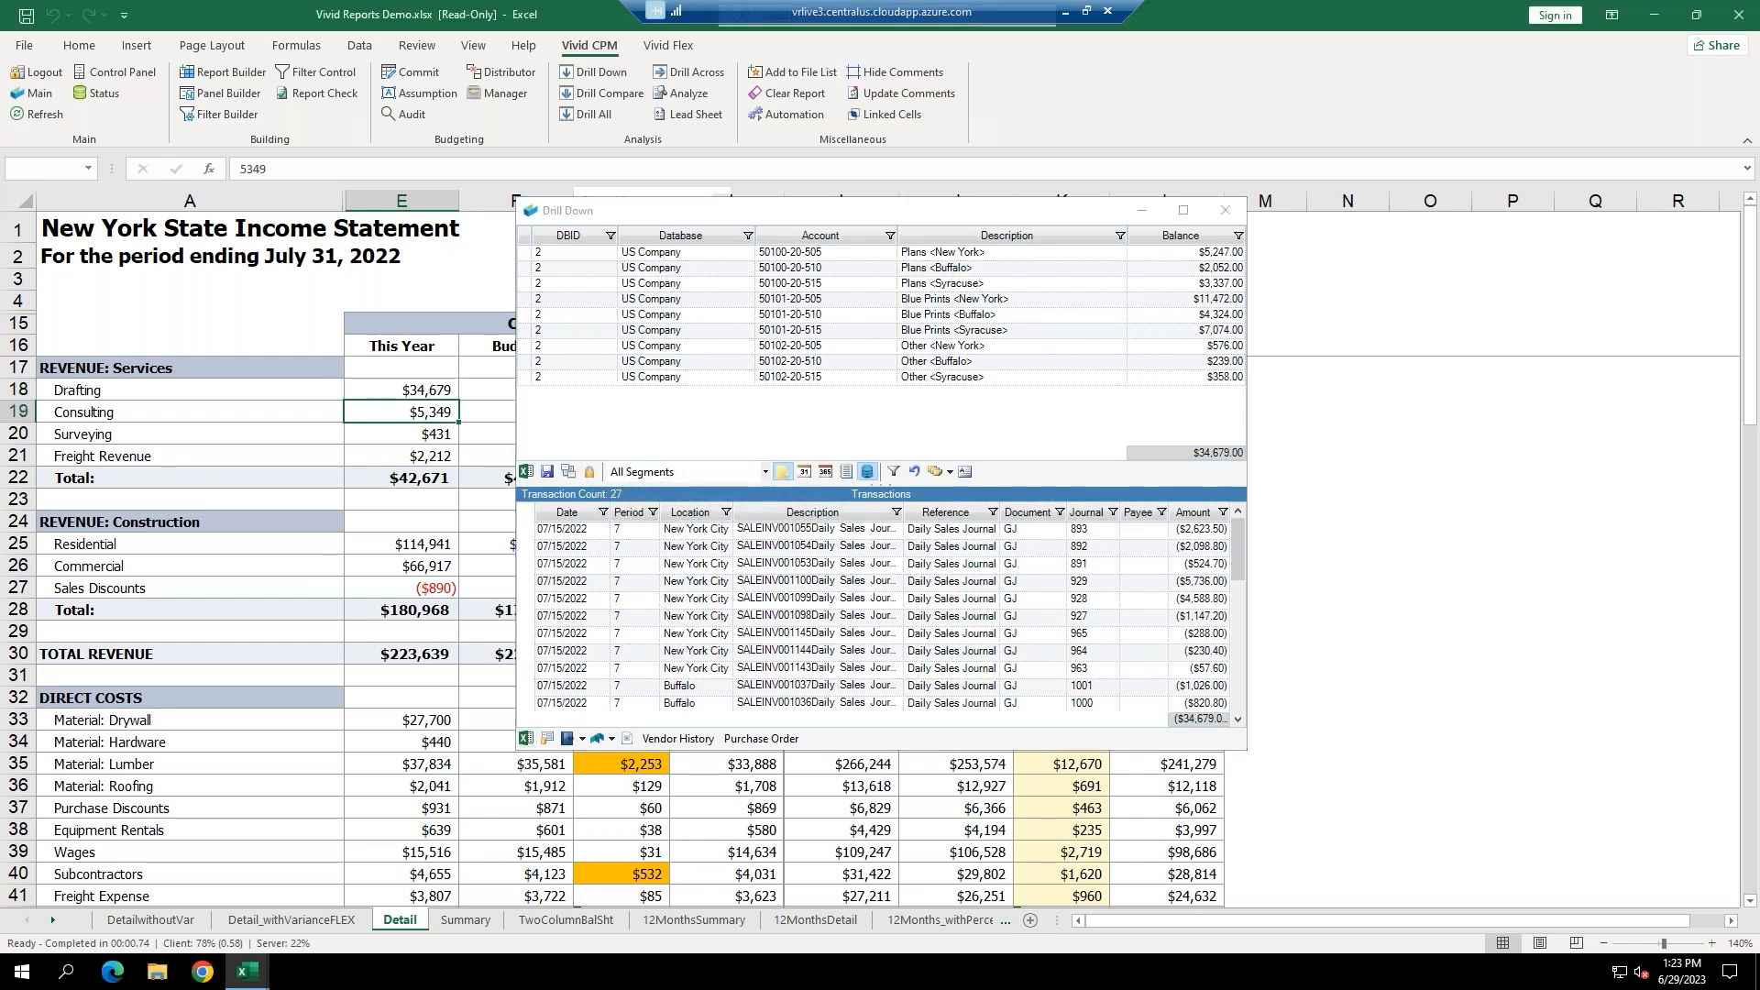
pyautogui.click(389, 447)
pyautogui.click(394, 433)
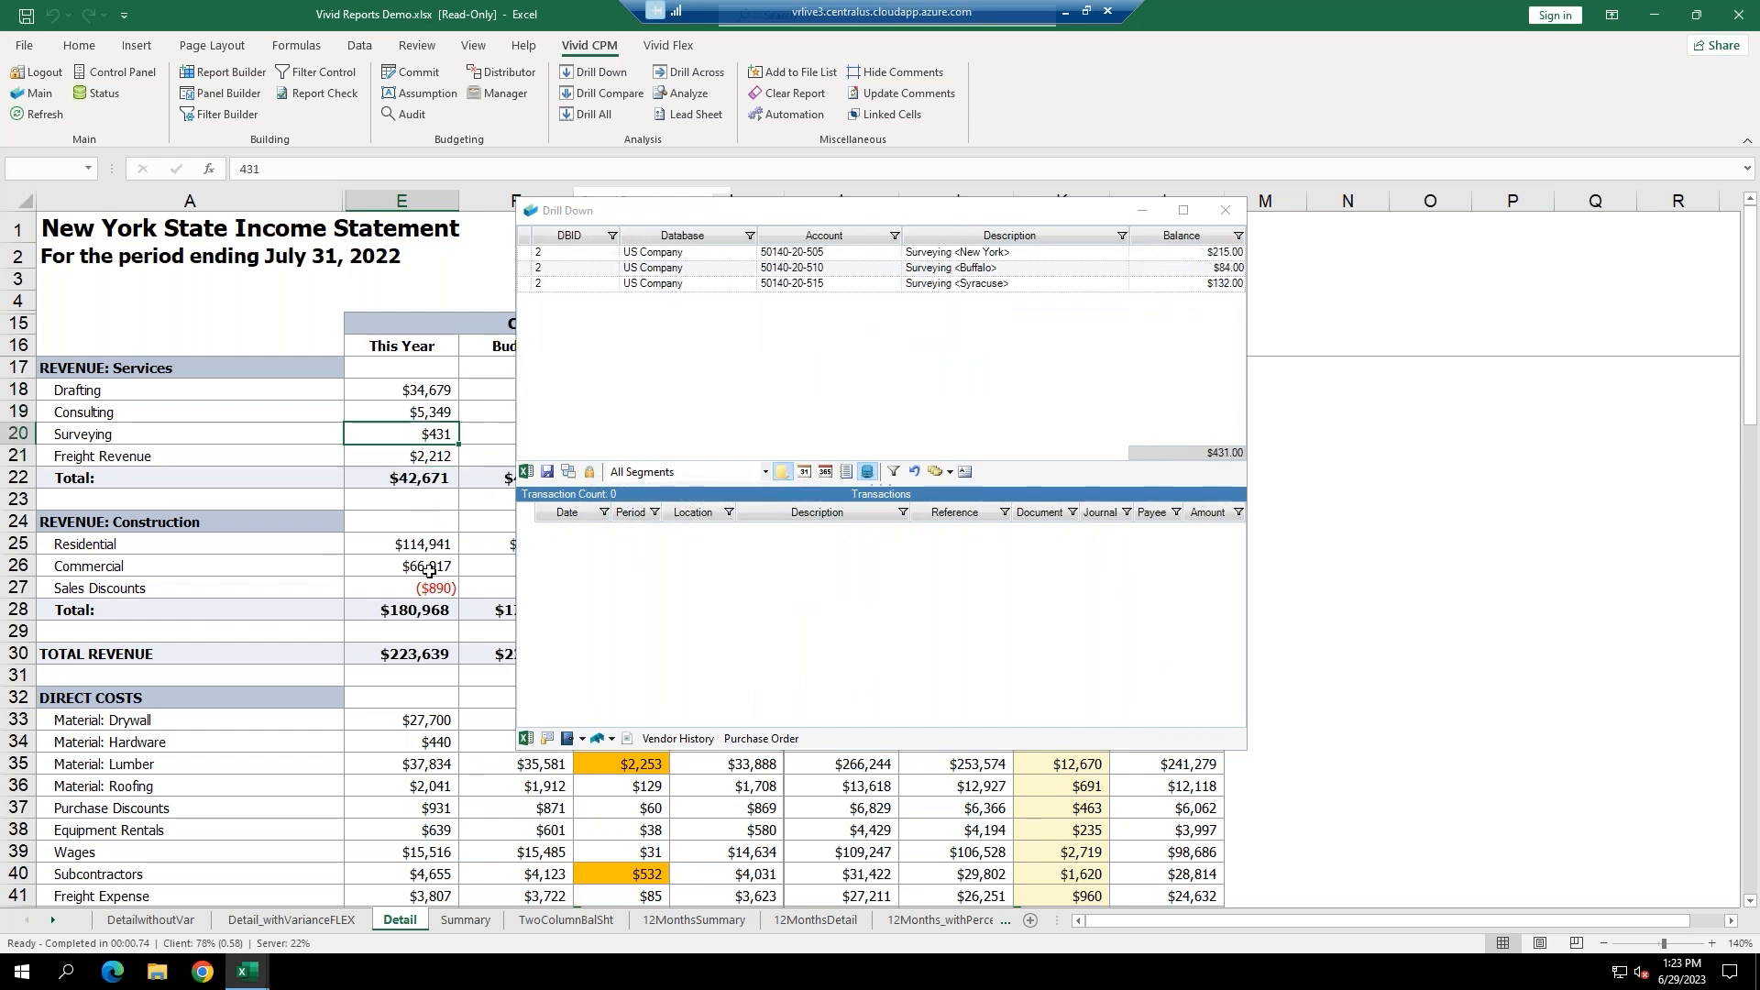
pyautogui.click(407, 755)
pyautogui.scroll(-5, 410, 769)
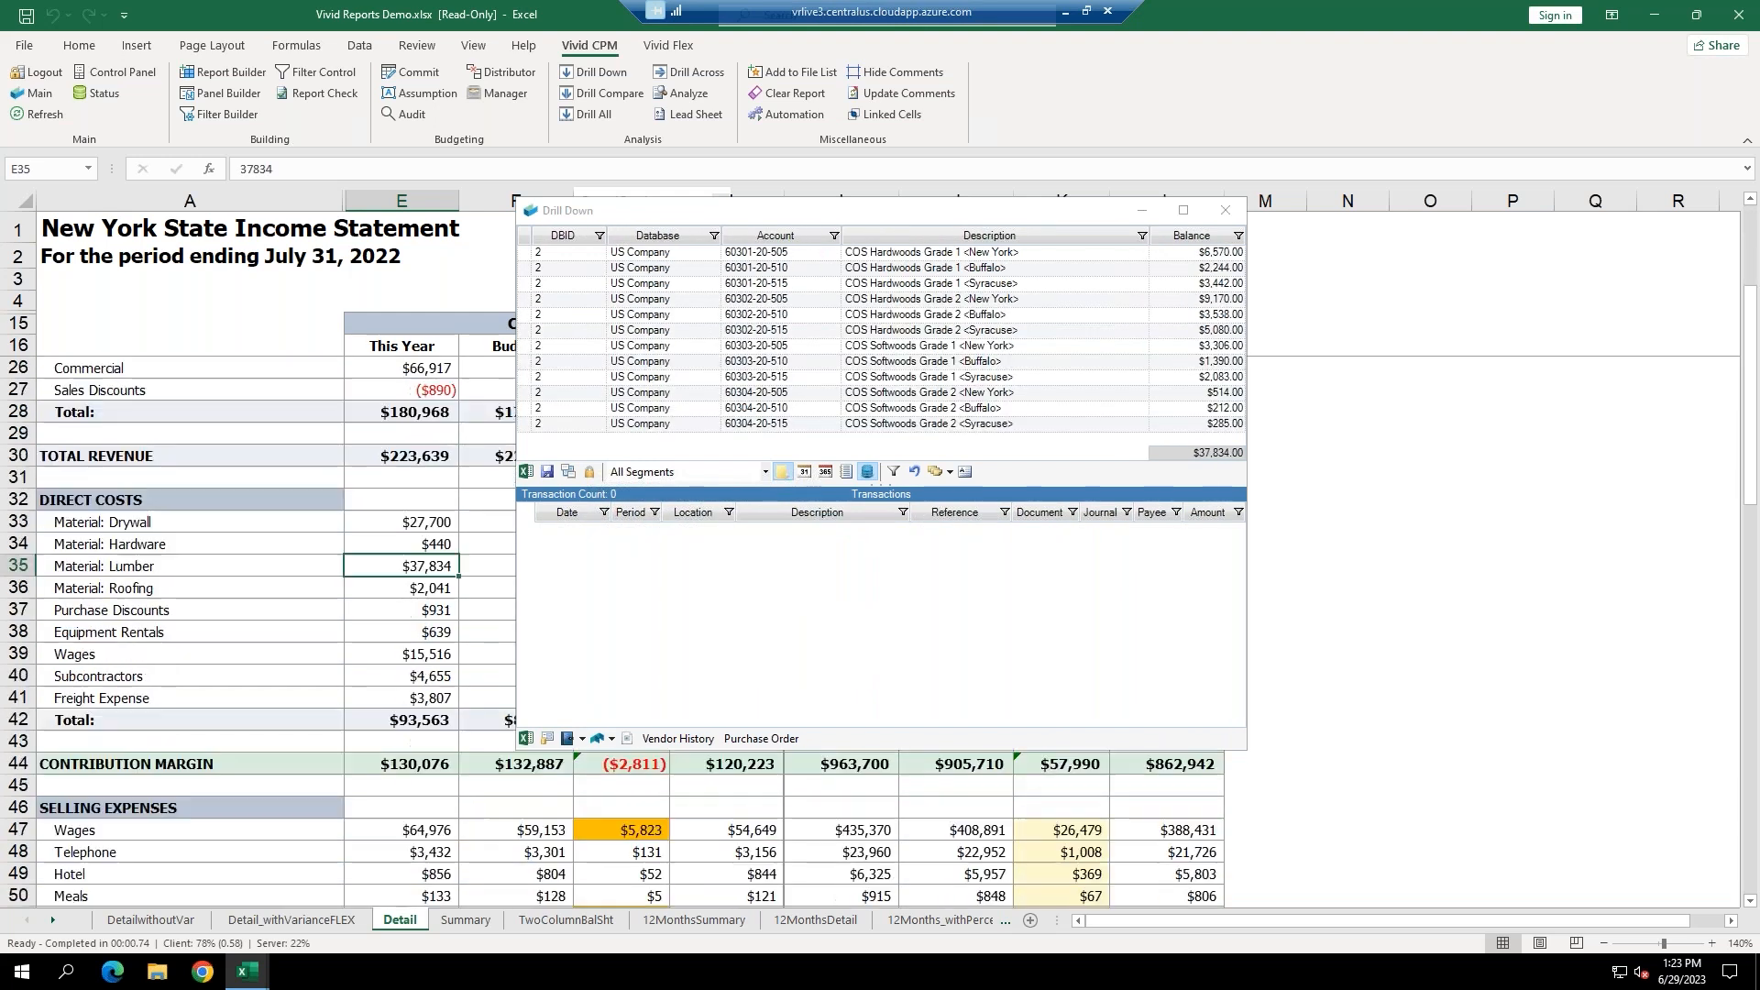
pyautogui.click(410, 785)
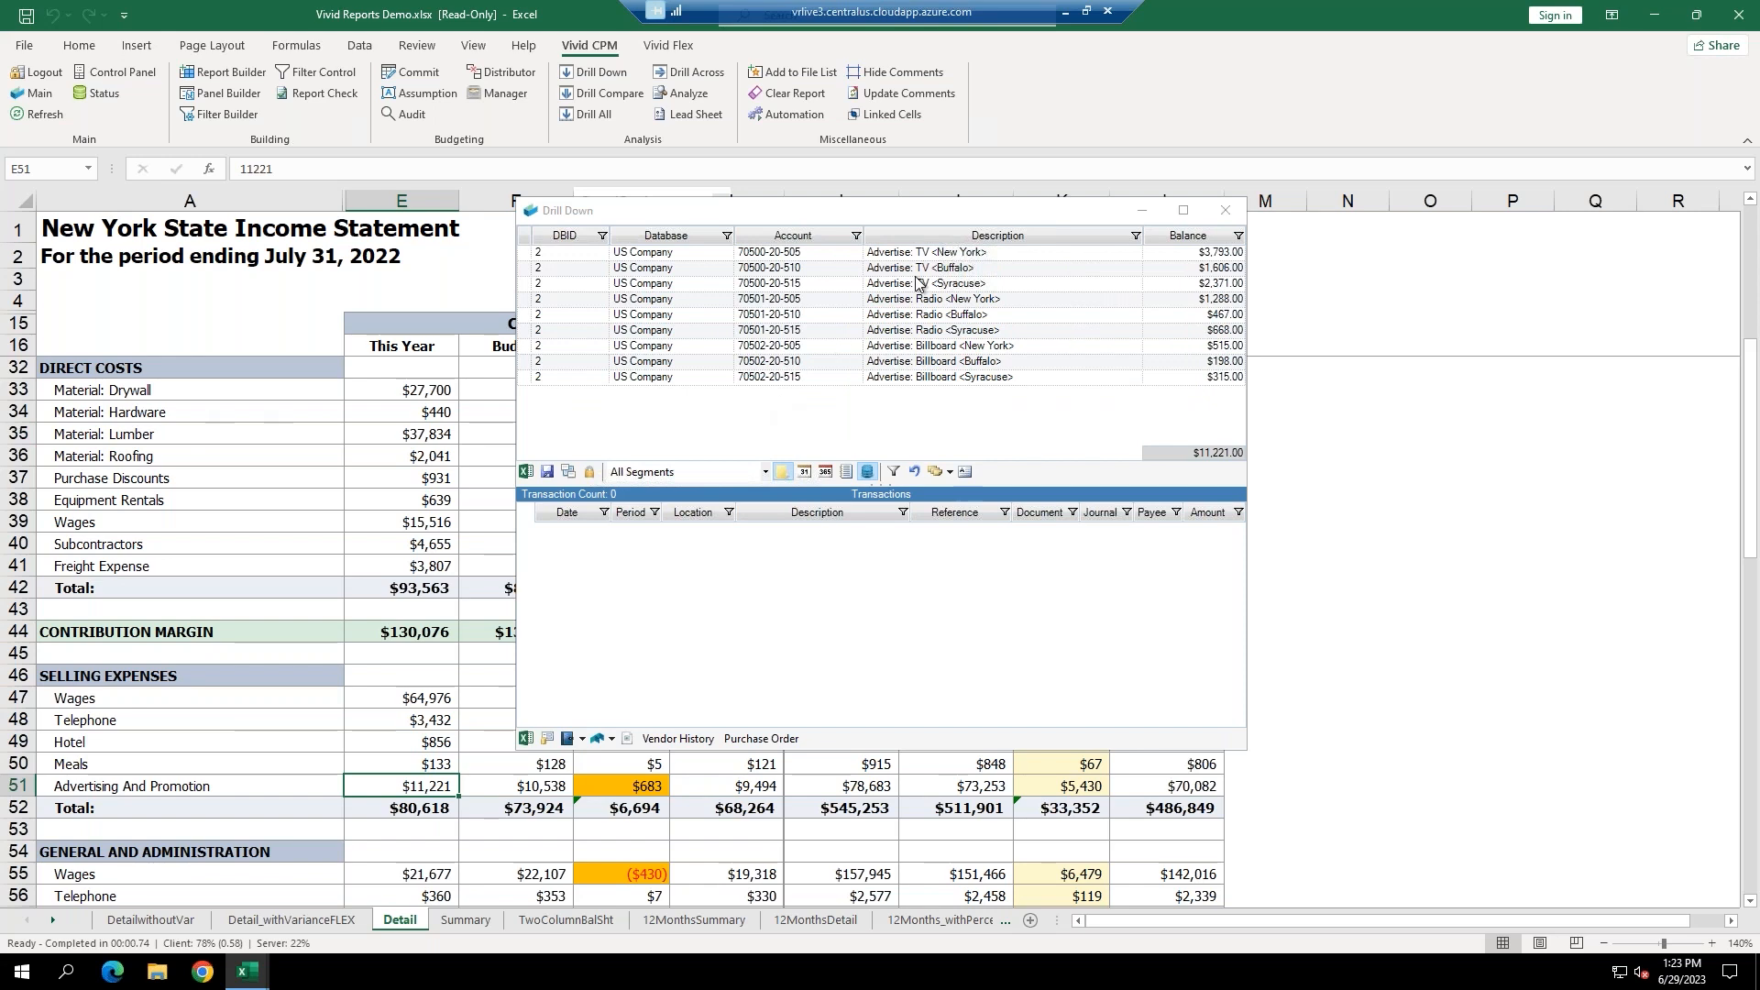
pyautogui.click(917, 283)
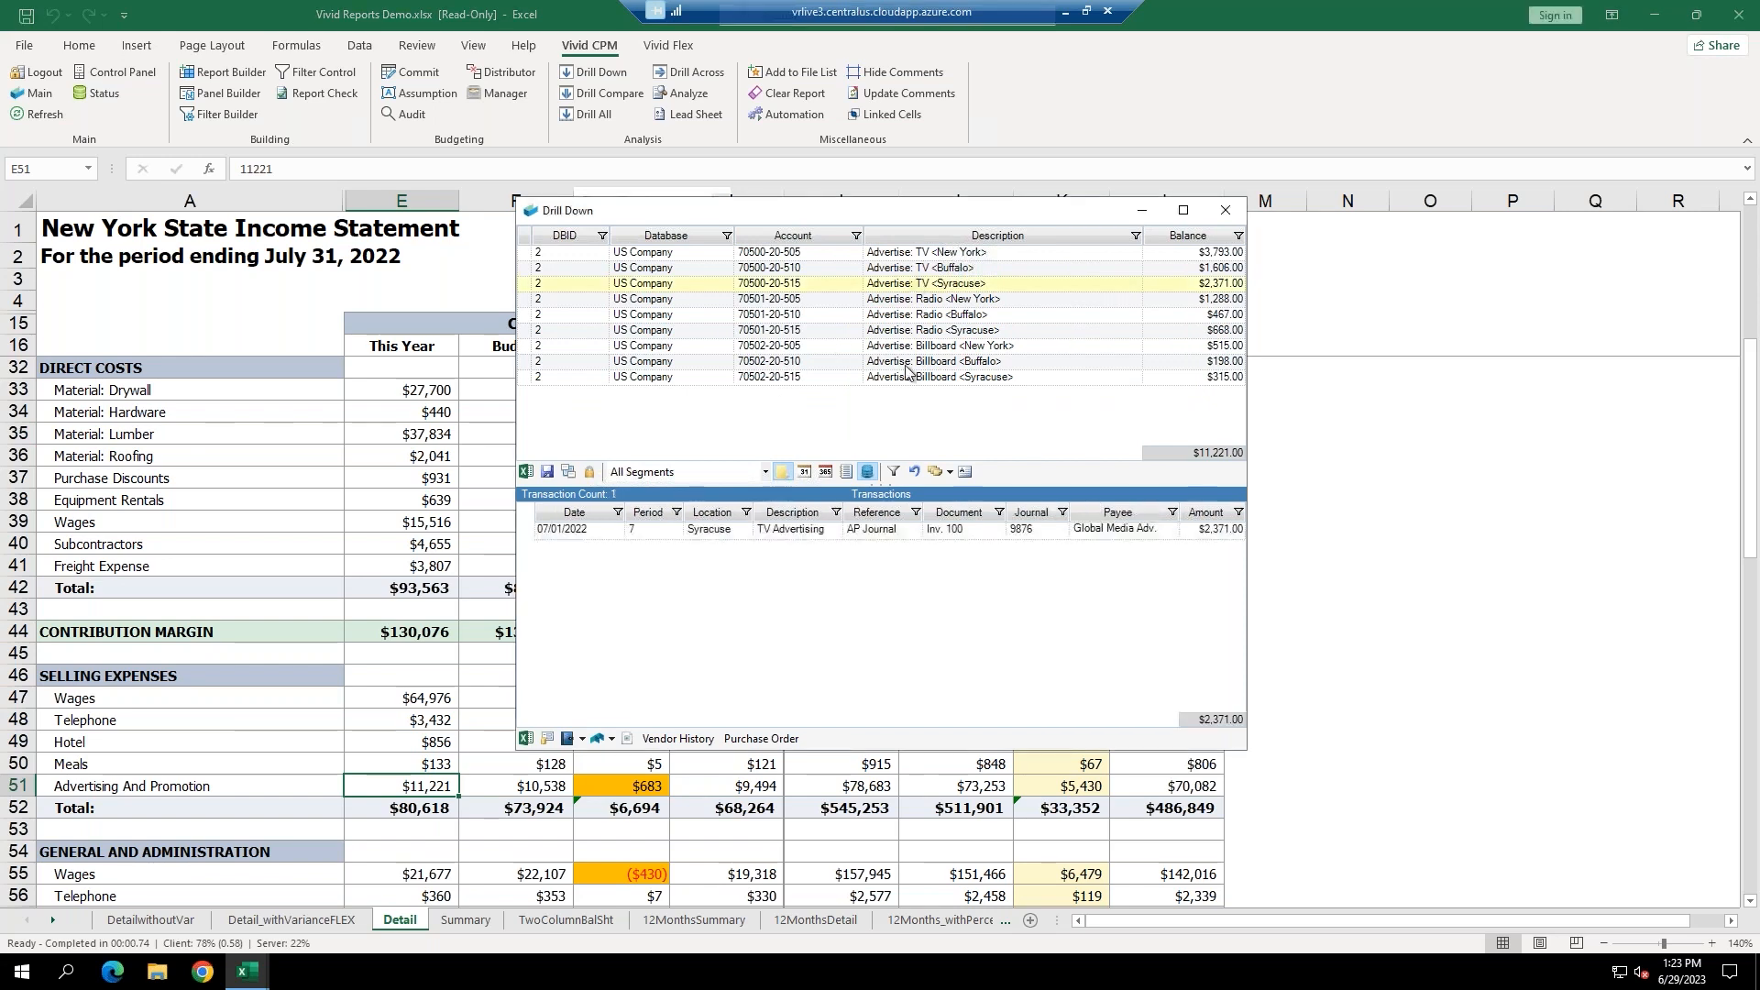
pyautogui.click(784, 532)
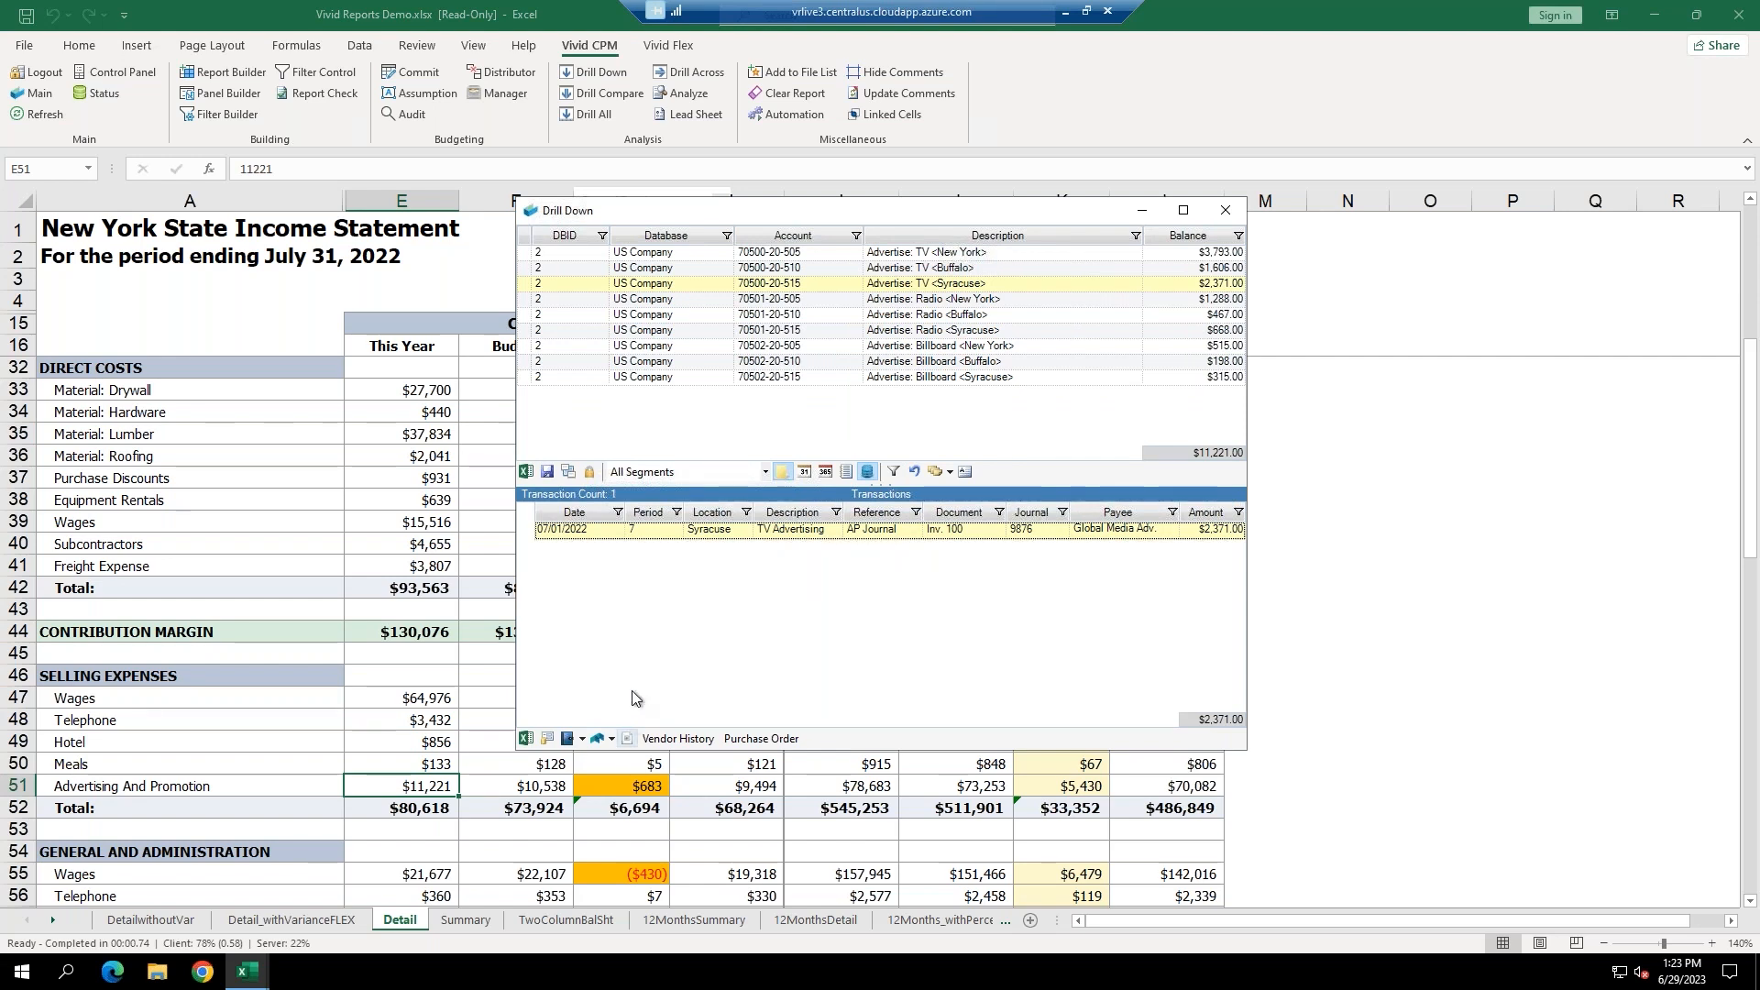
pyautogui.click(627, 738)
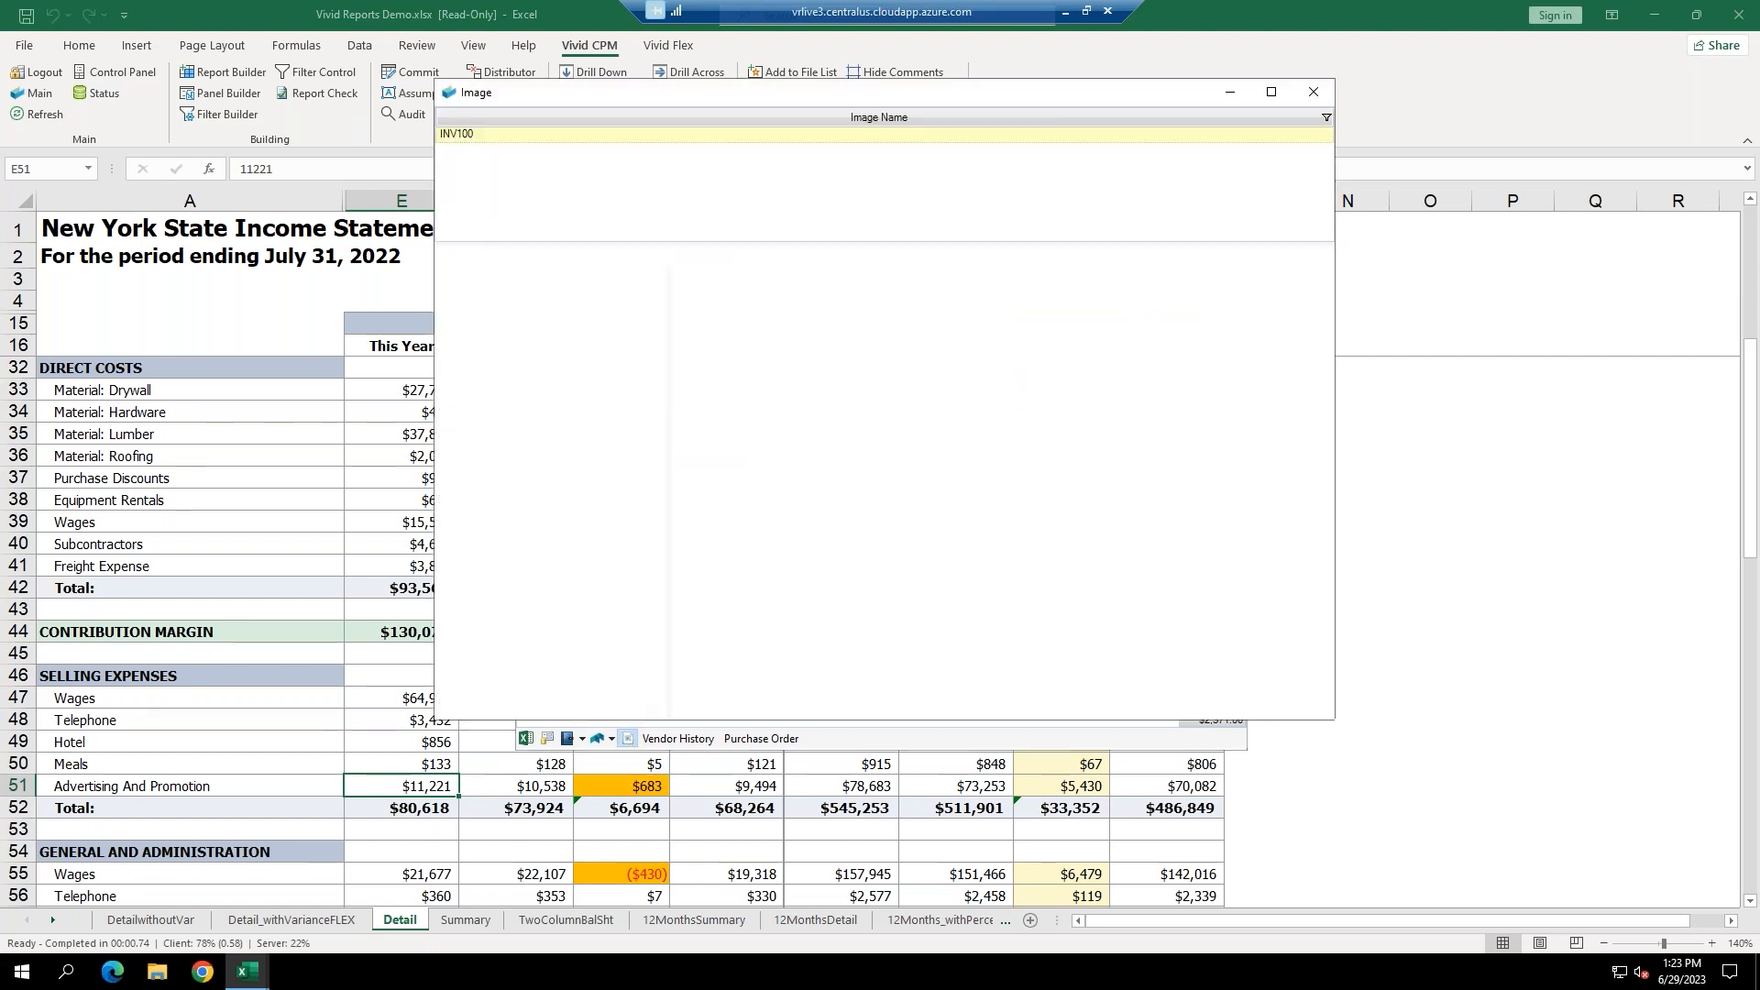
pyautogui.moveTo(868, 96); pyautogui.dragTo(1231, 289)
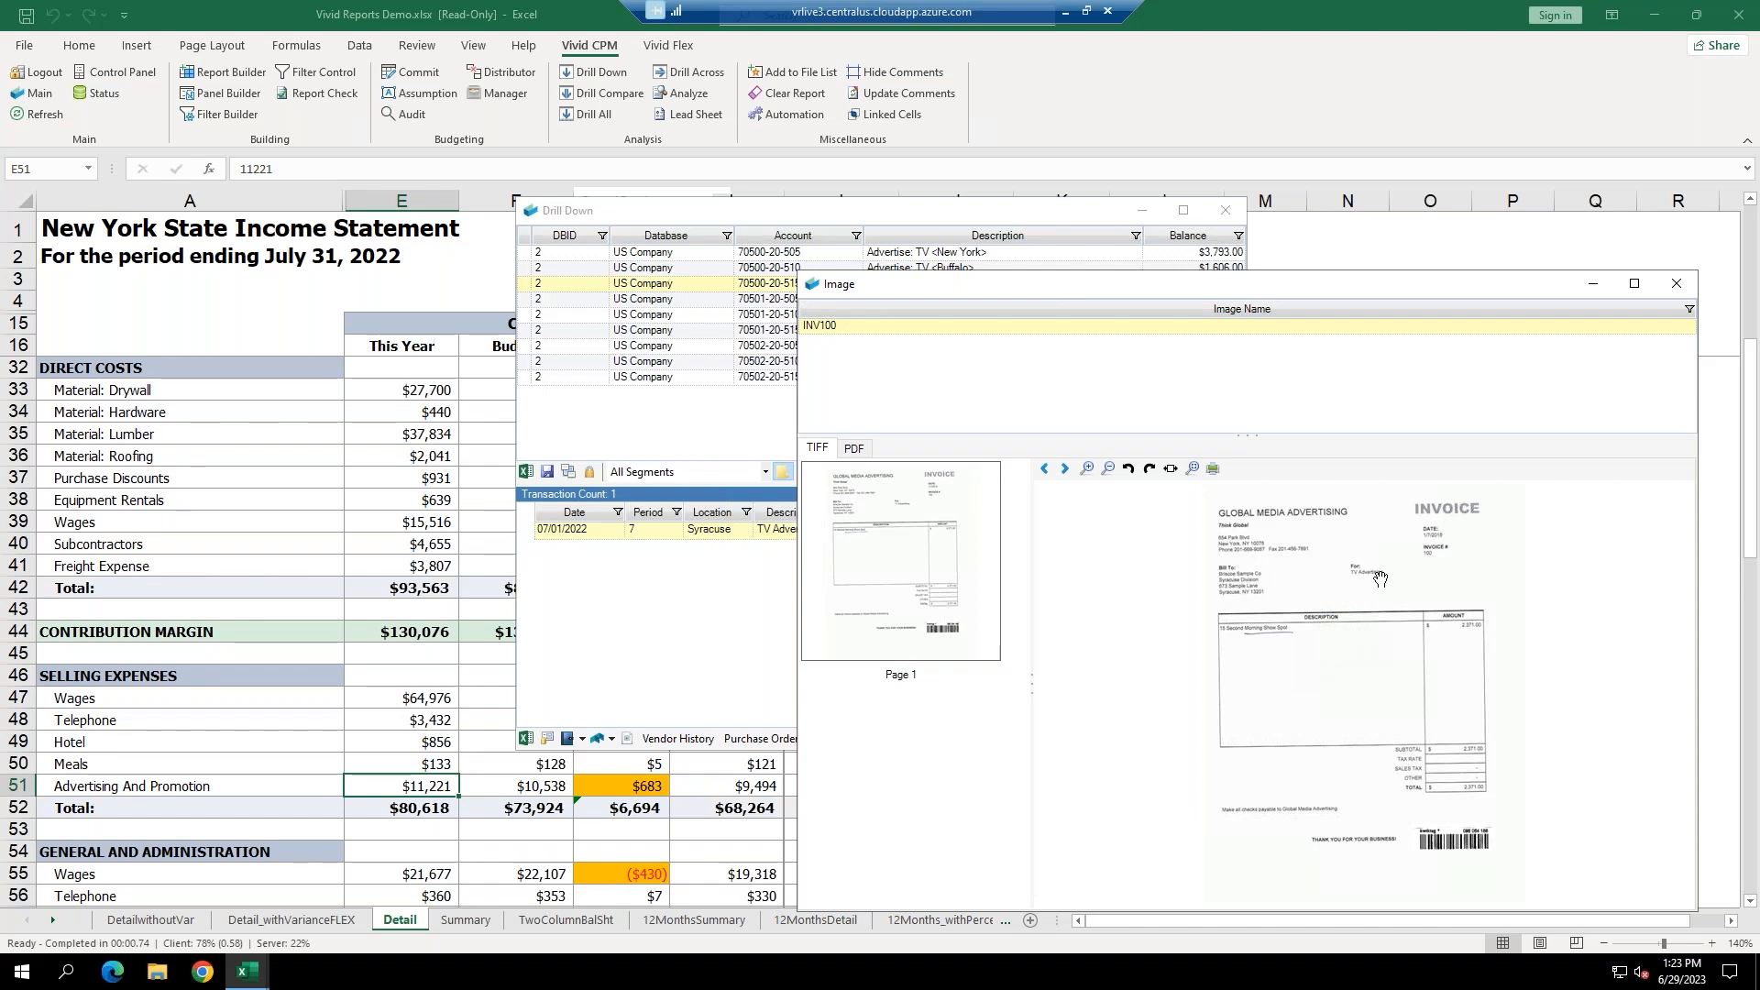
pyautogui.click(1672, 288)
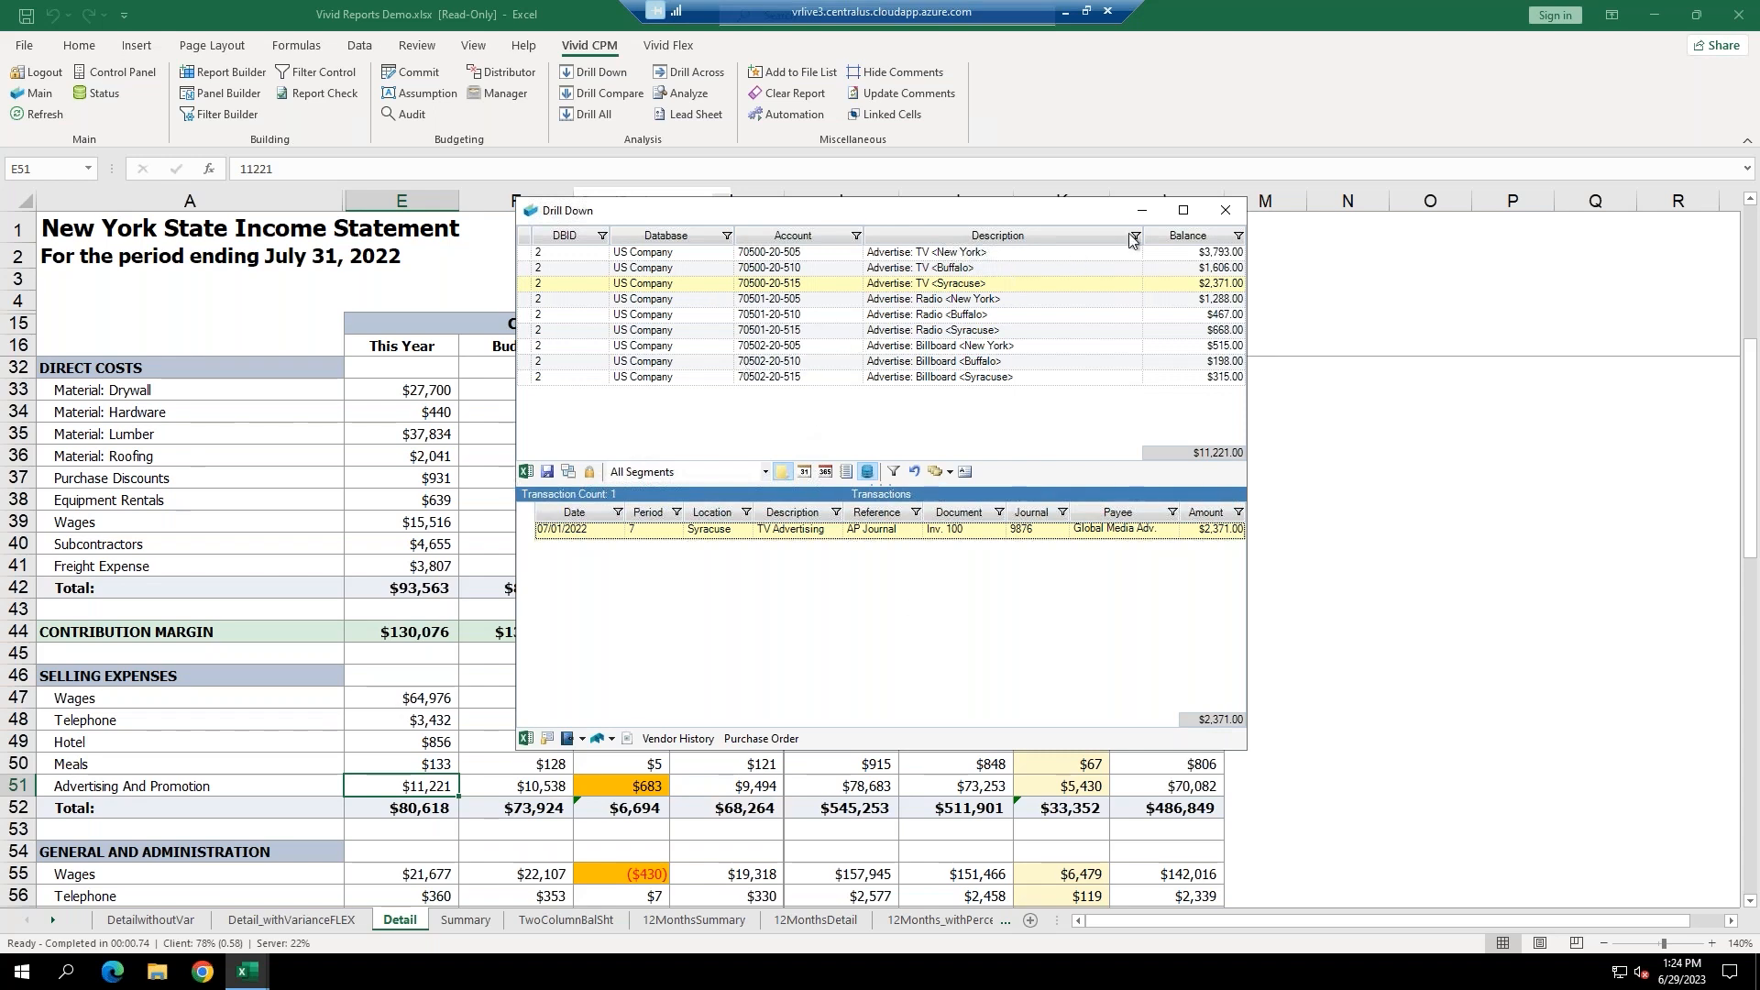
# Close the drill-down and Control Panel, then run Drill Across on Advertising And Promotion in E51.
pyautogui.click(1220, 216)
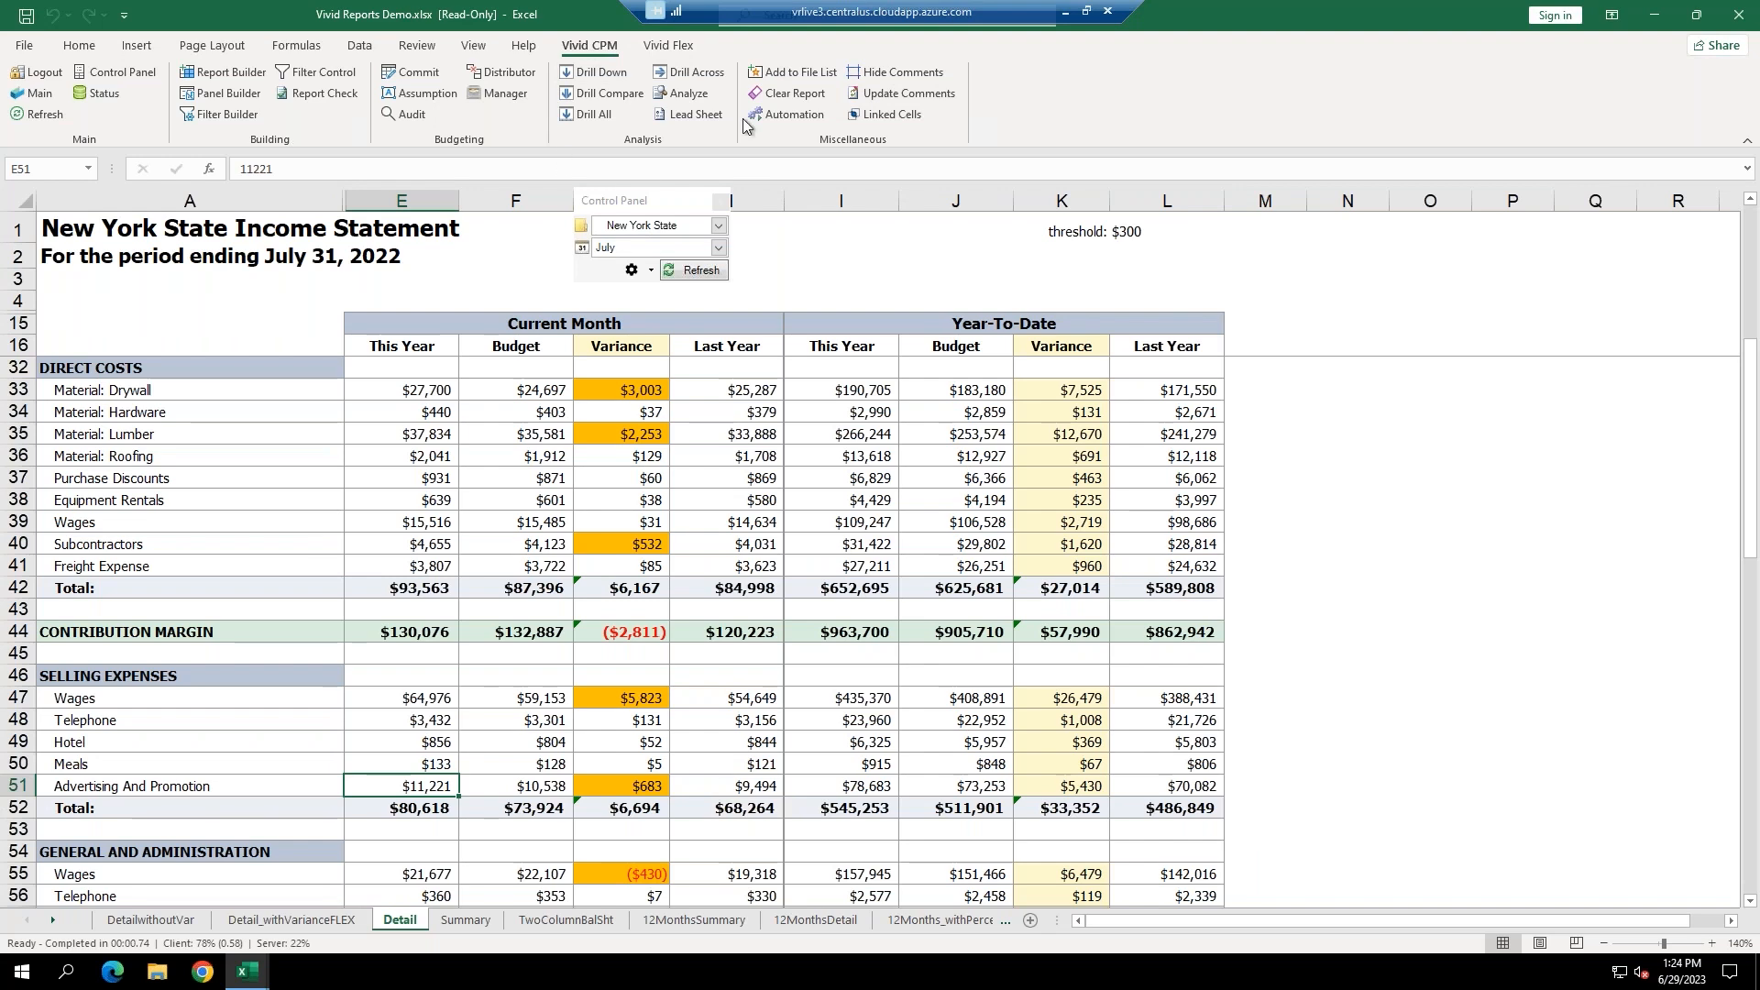
pyautogui.click(719, 200)
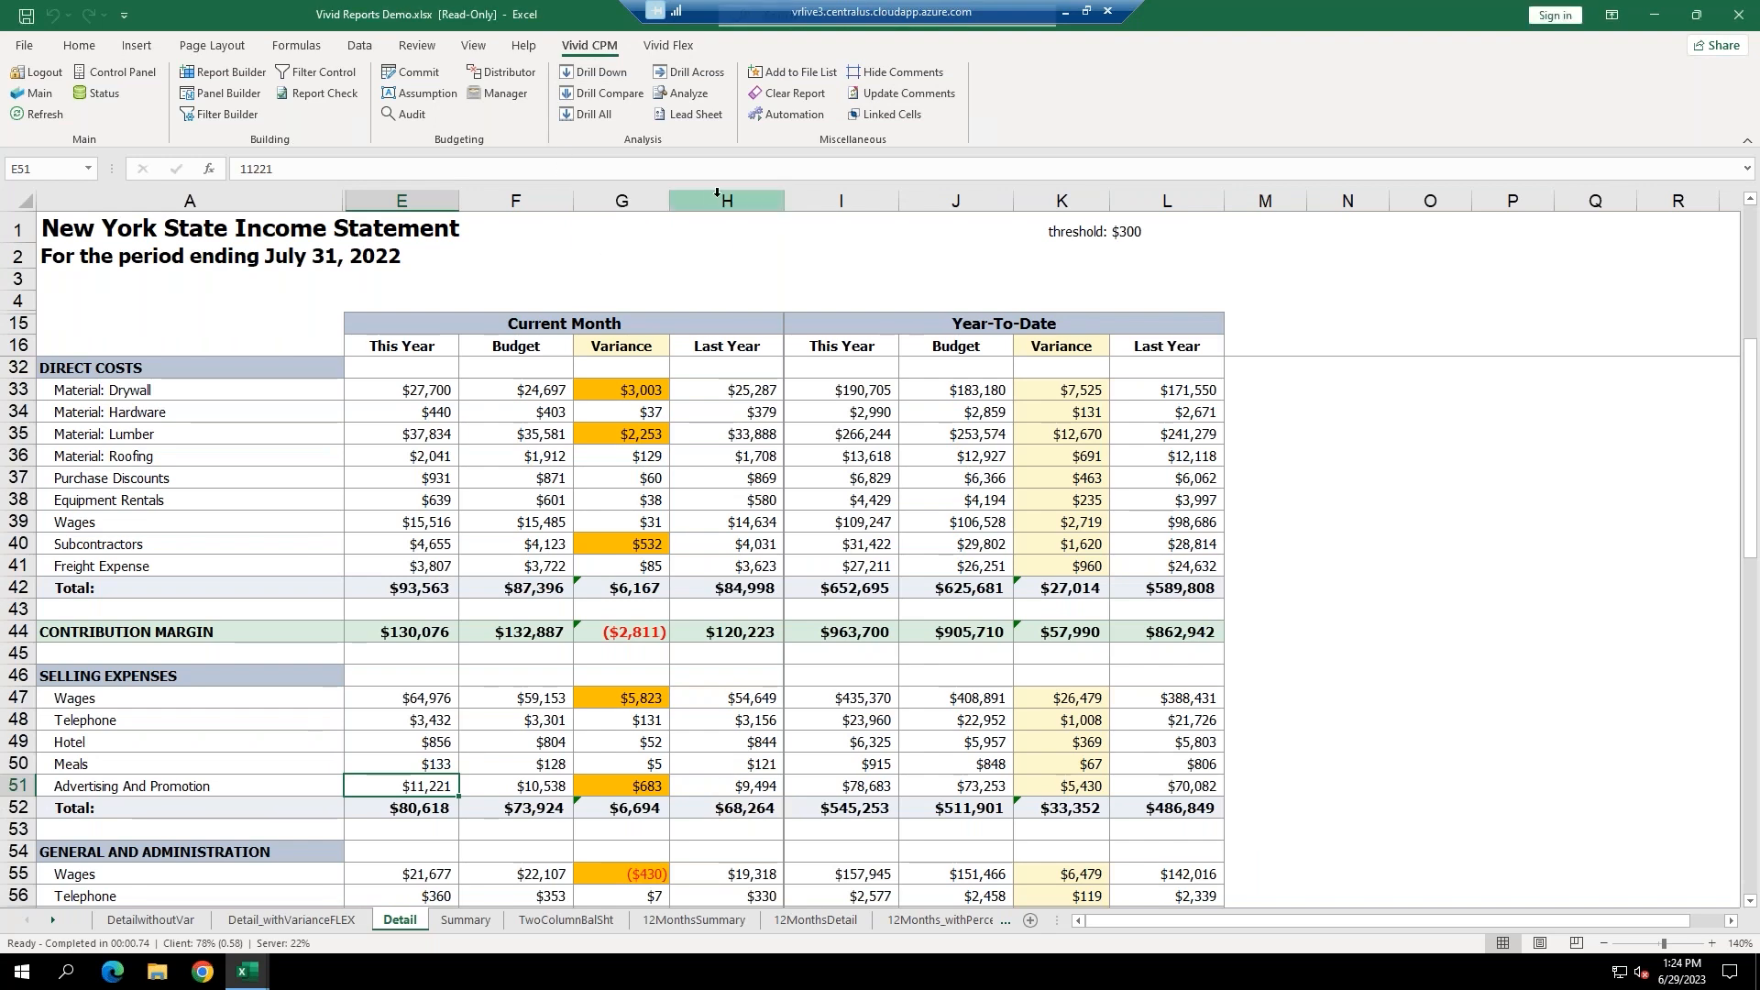
pyautogui.click(689, 73)
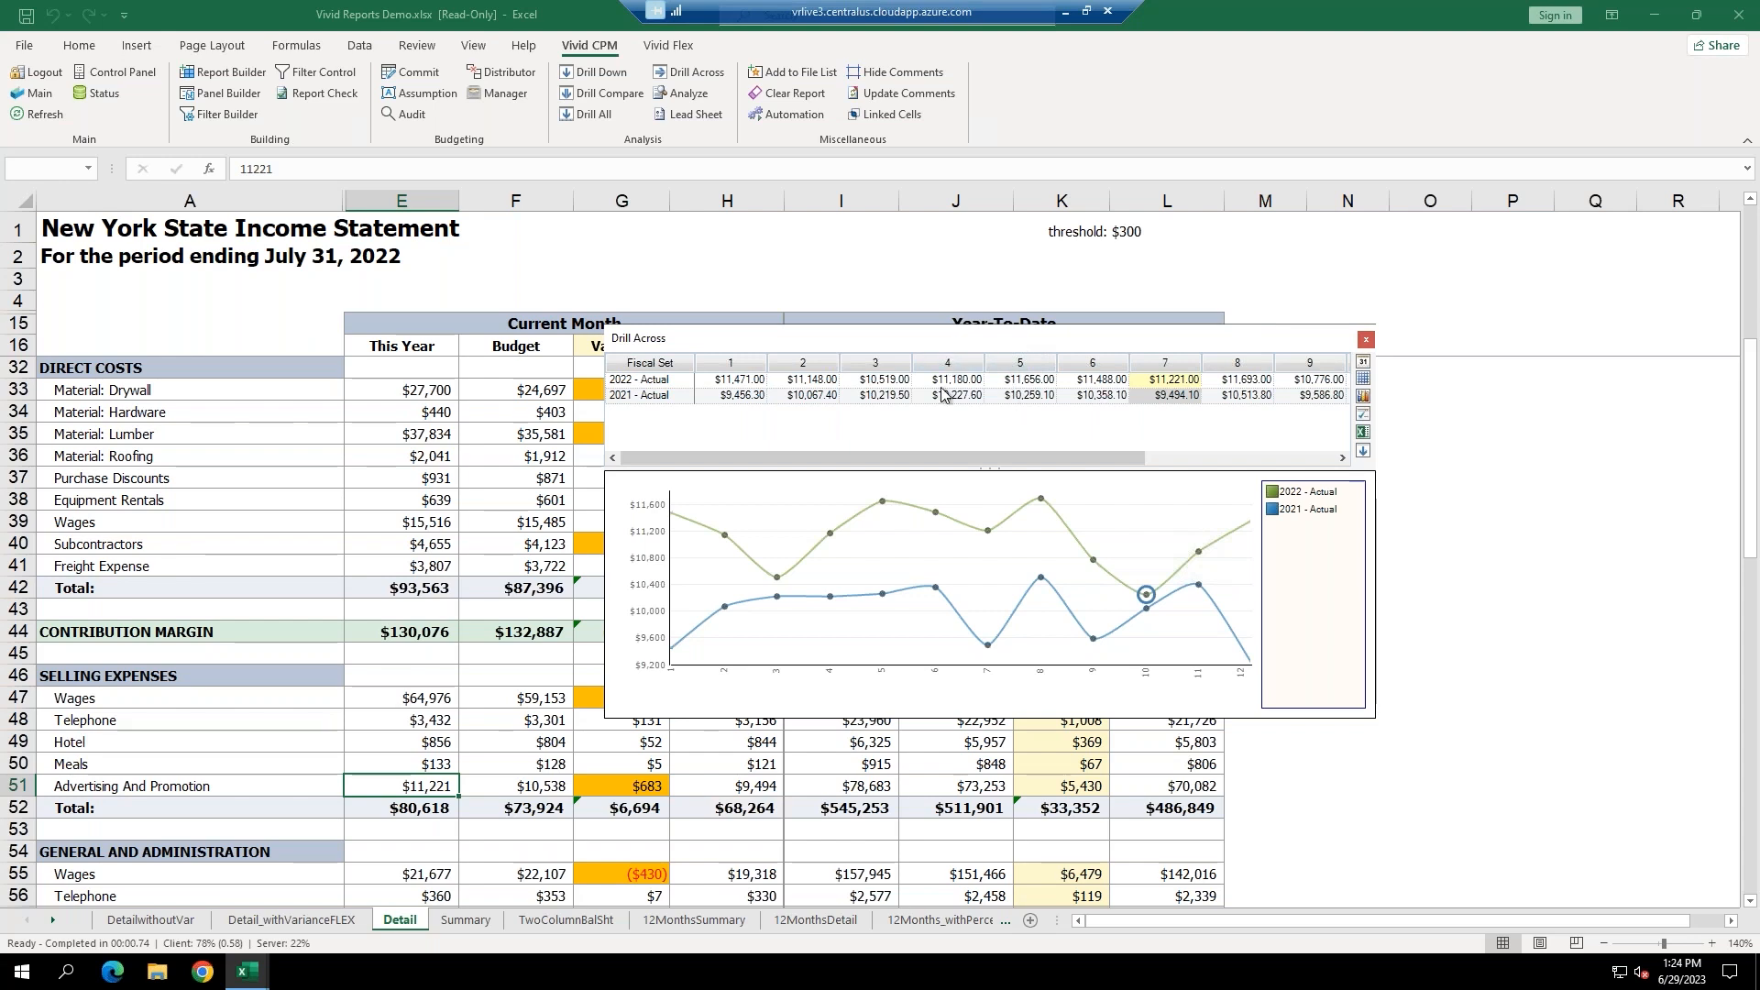
# Check the Fiscal Sets choices, then switch to the 2021-1 to 2022-12 Actual timeline view.
pyautogui.click(1363, 414)
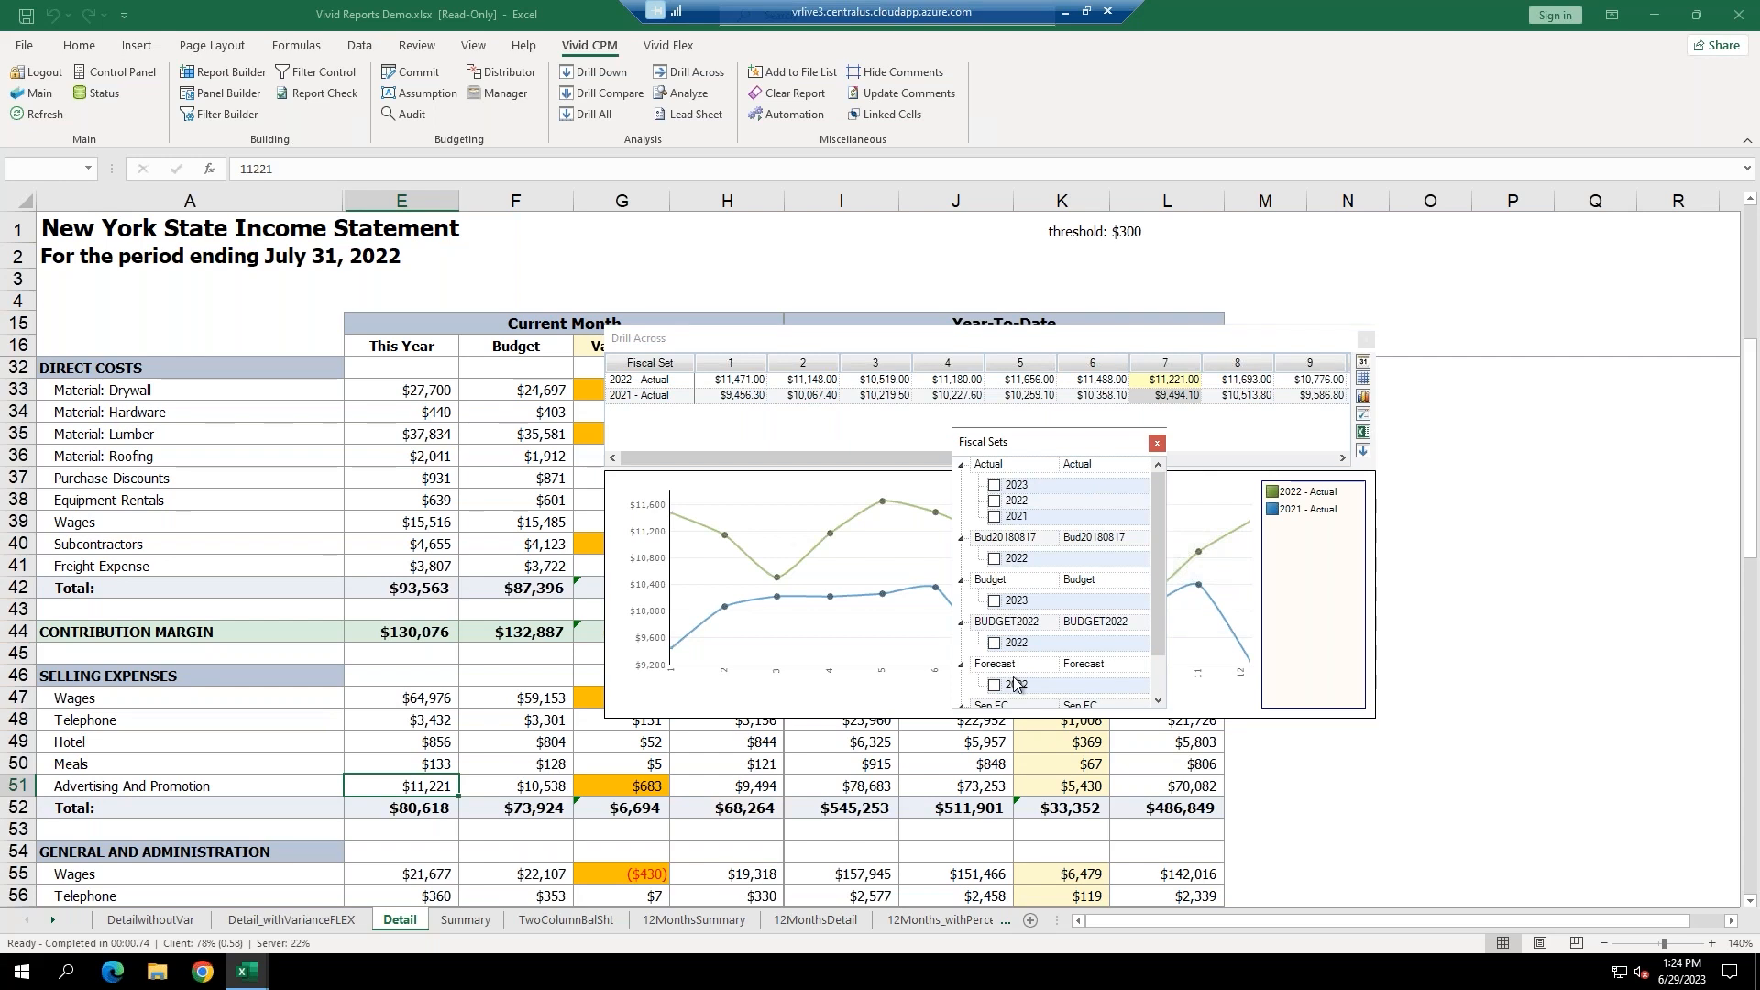
pyautogui.click(1157, 443)
pyautogui.click(1362, 380)
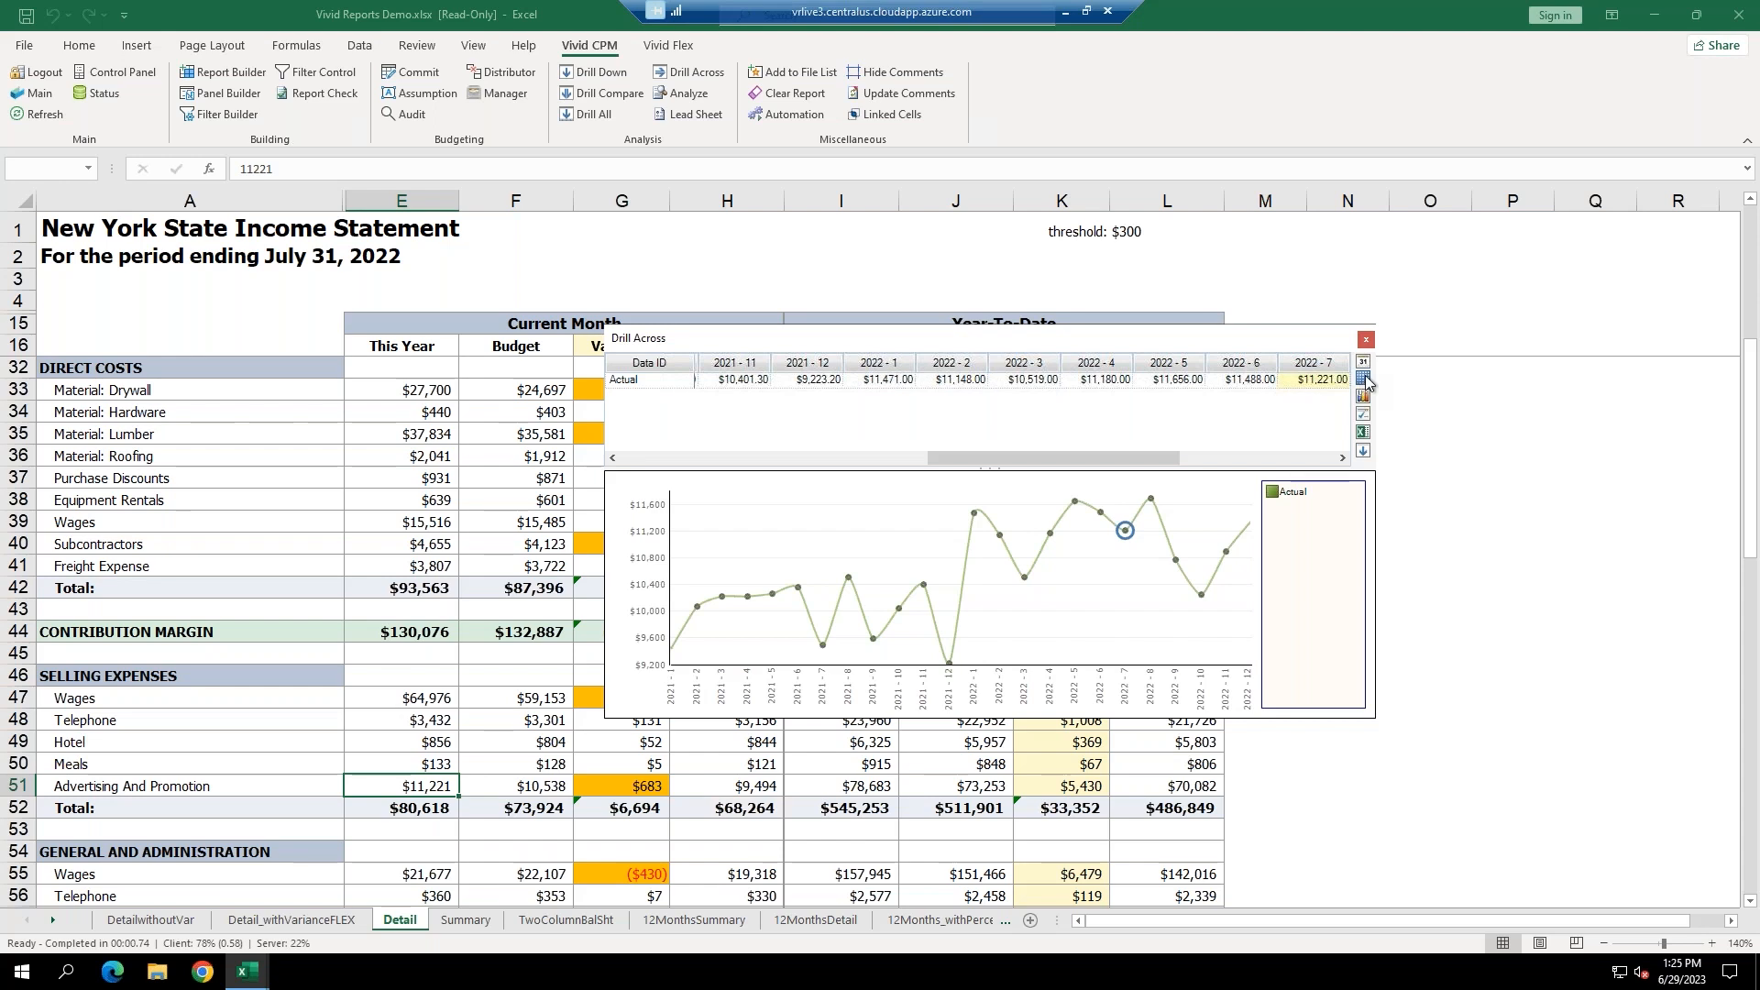
# Switch Drill Across back to Fiscal Set view, then close the chart popup.
pyautogui.click(1364, 379)
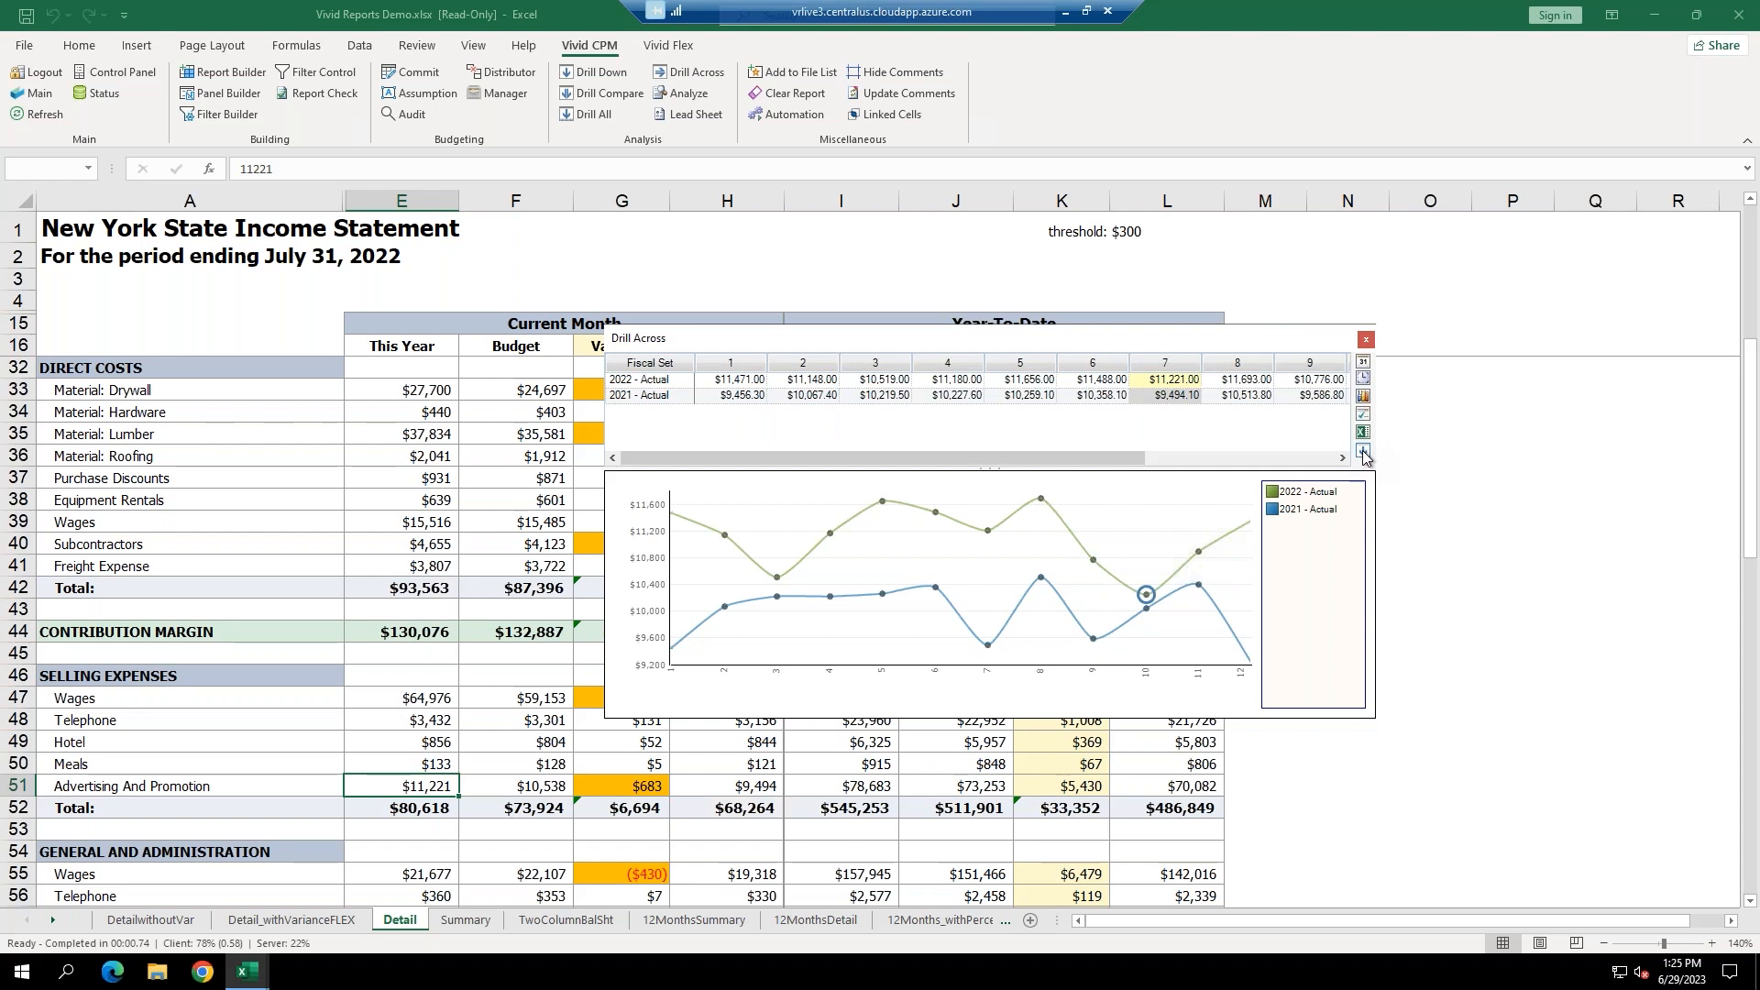
pyautogui.click(1366, 342)
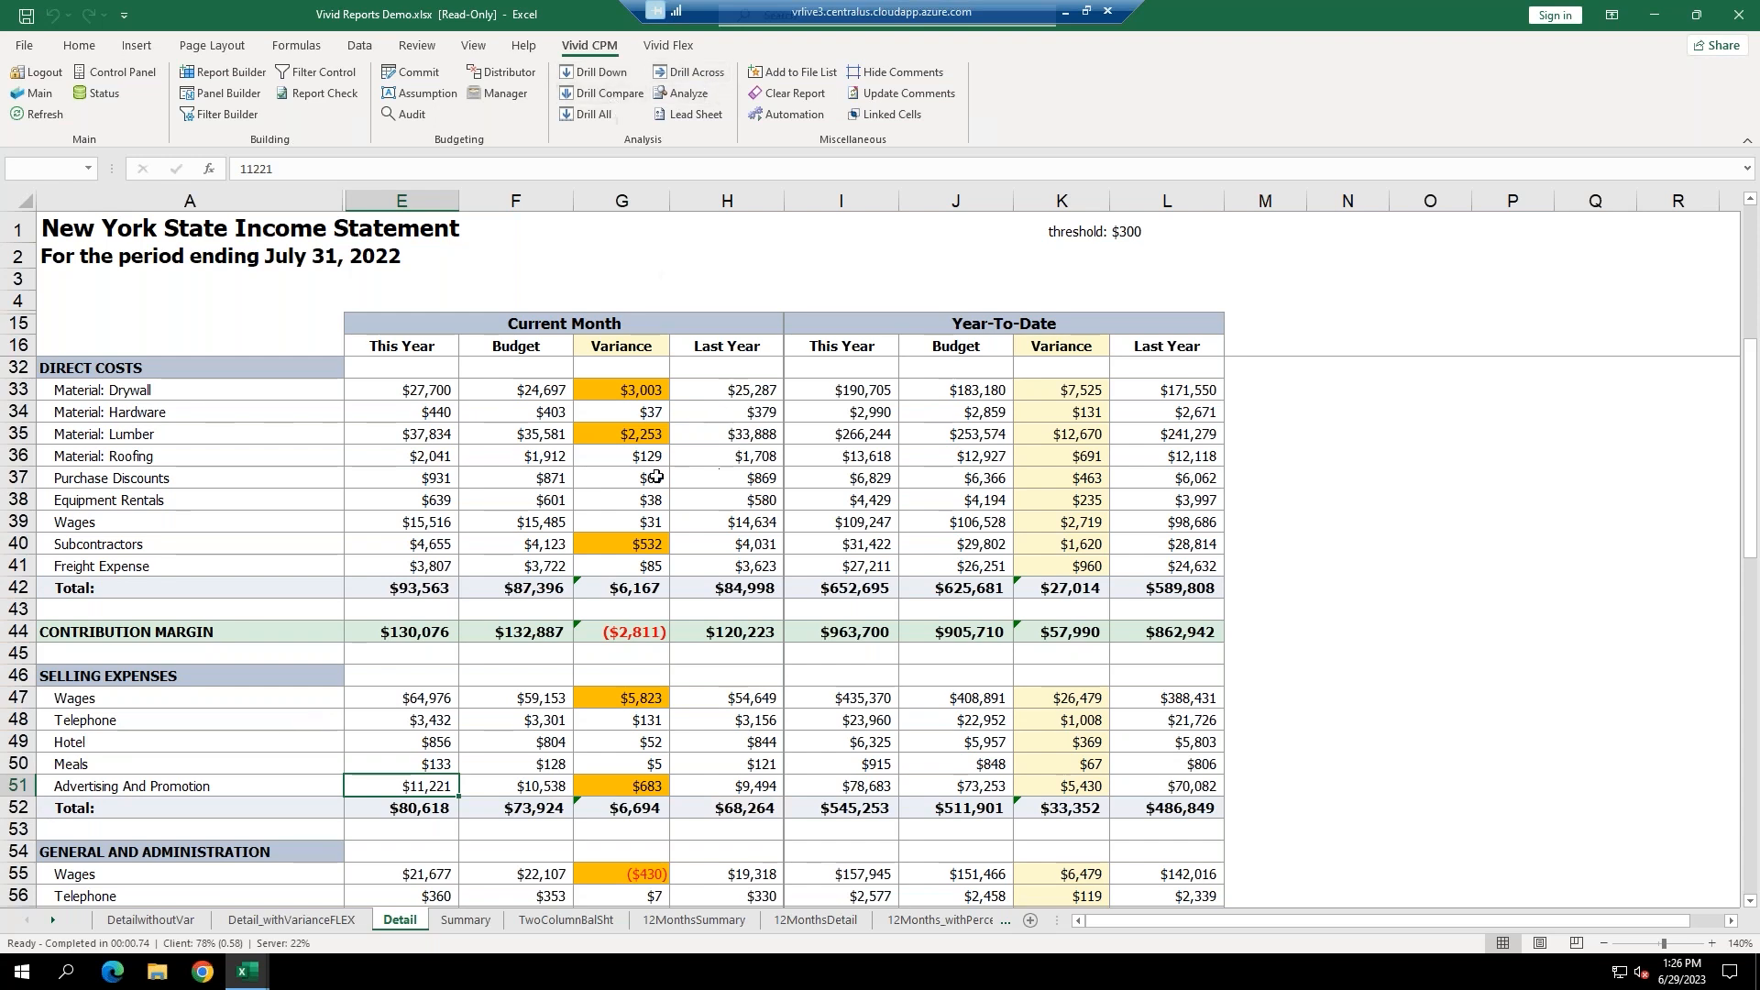
# Set the L1 variance threshold to 1000, then back to 300, and reselect Drafting in E18.
pyautogui.scroll(5, 660, 468)
pyautogui.click(420, 394)
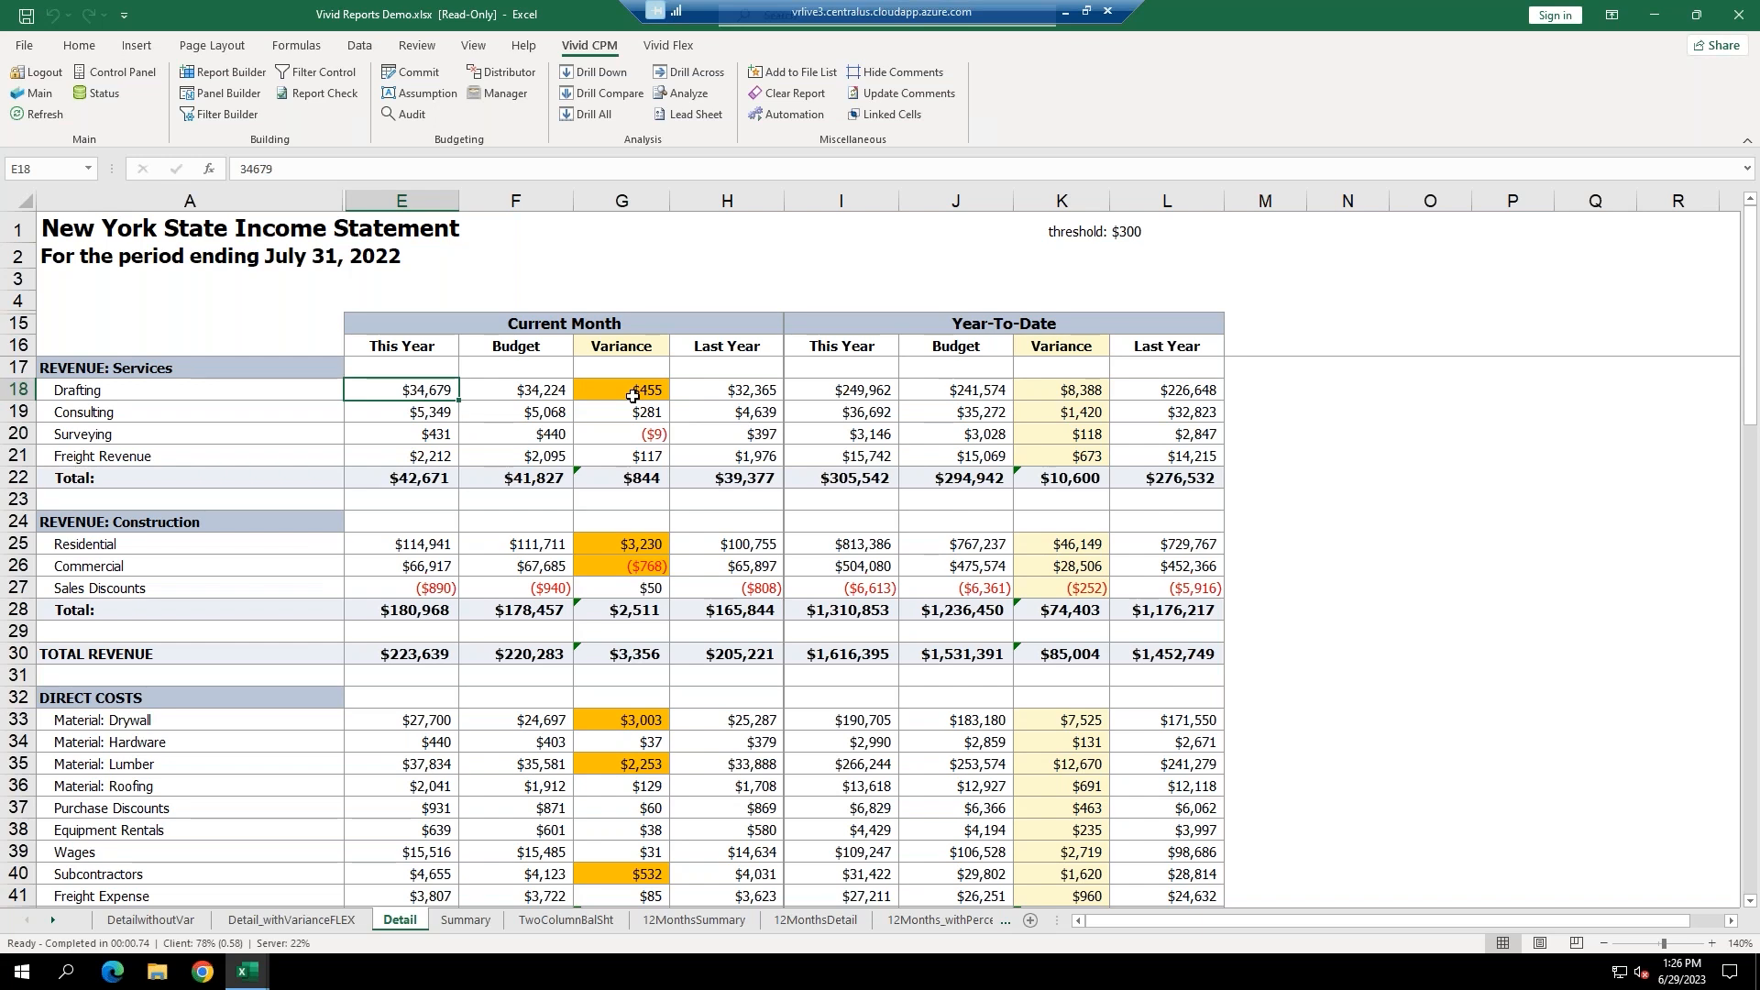
pyautogui.click(1140, 237)
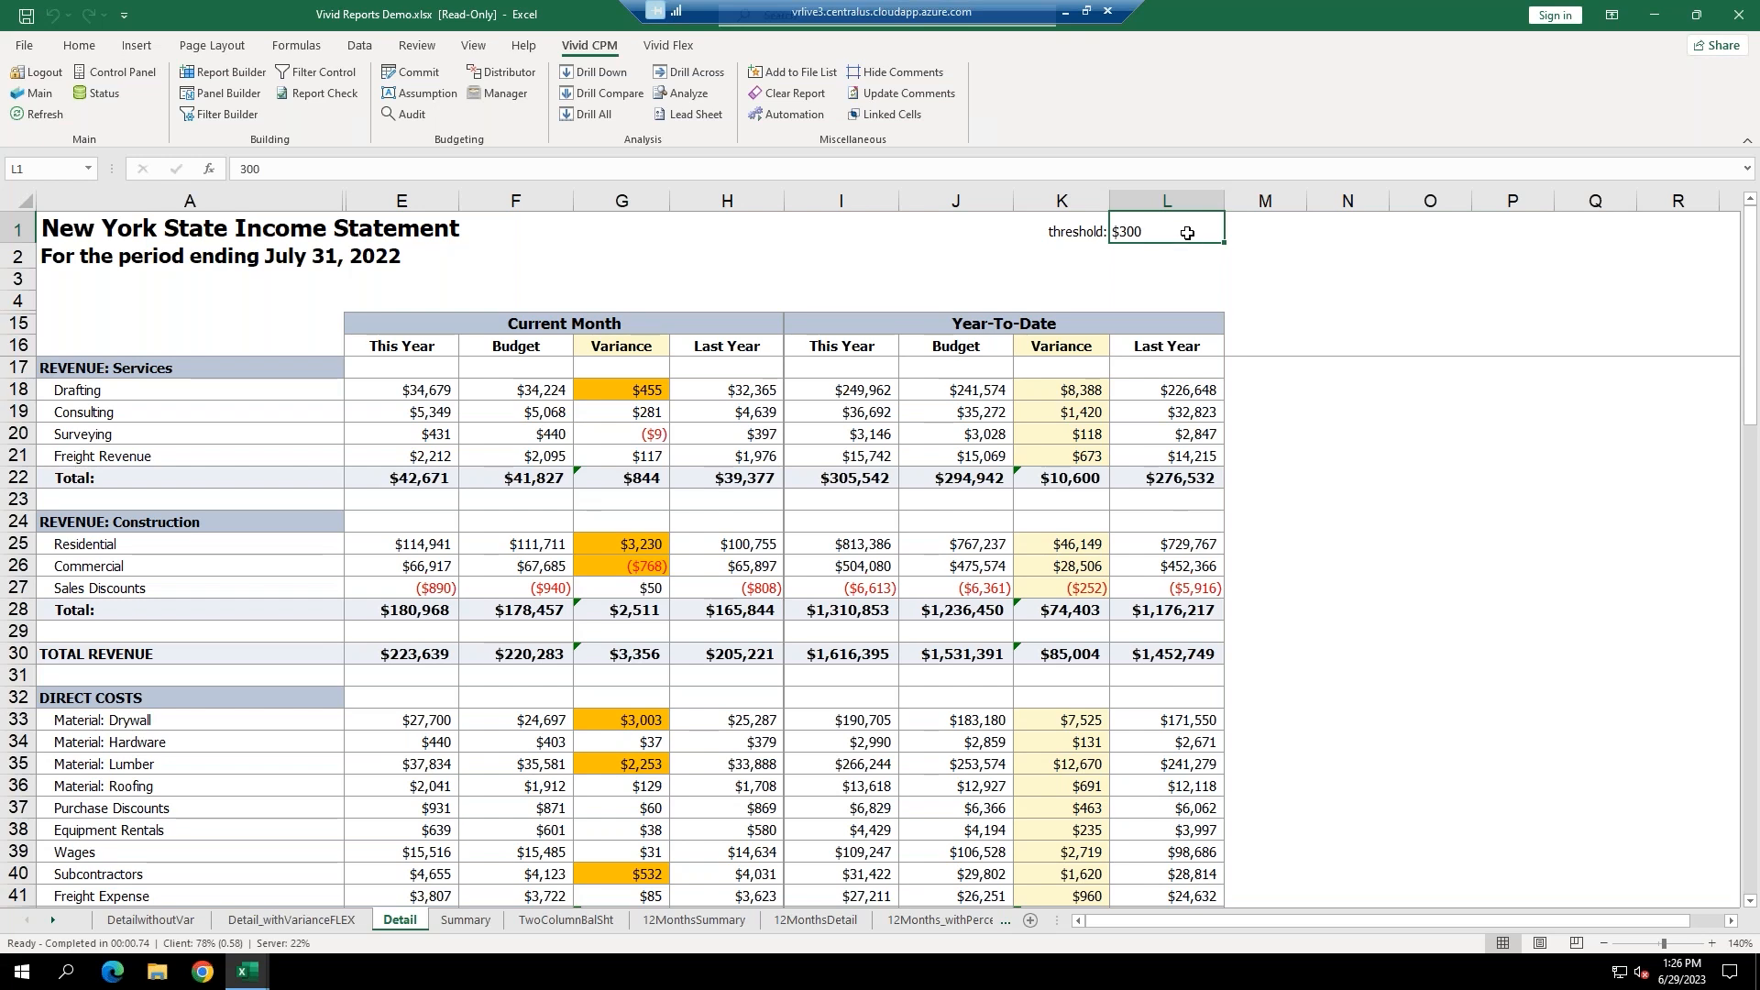
pyautogui.write('1000')
pyautogui.press('Return')
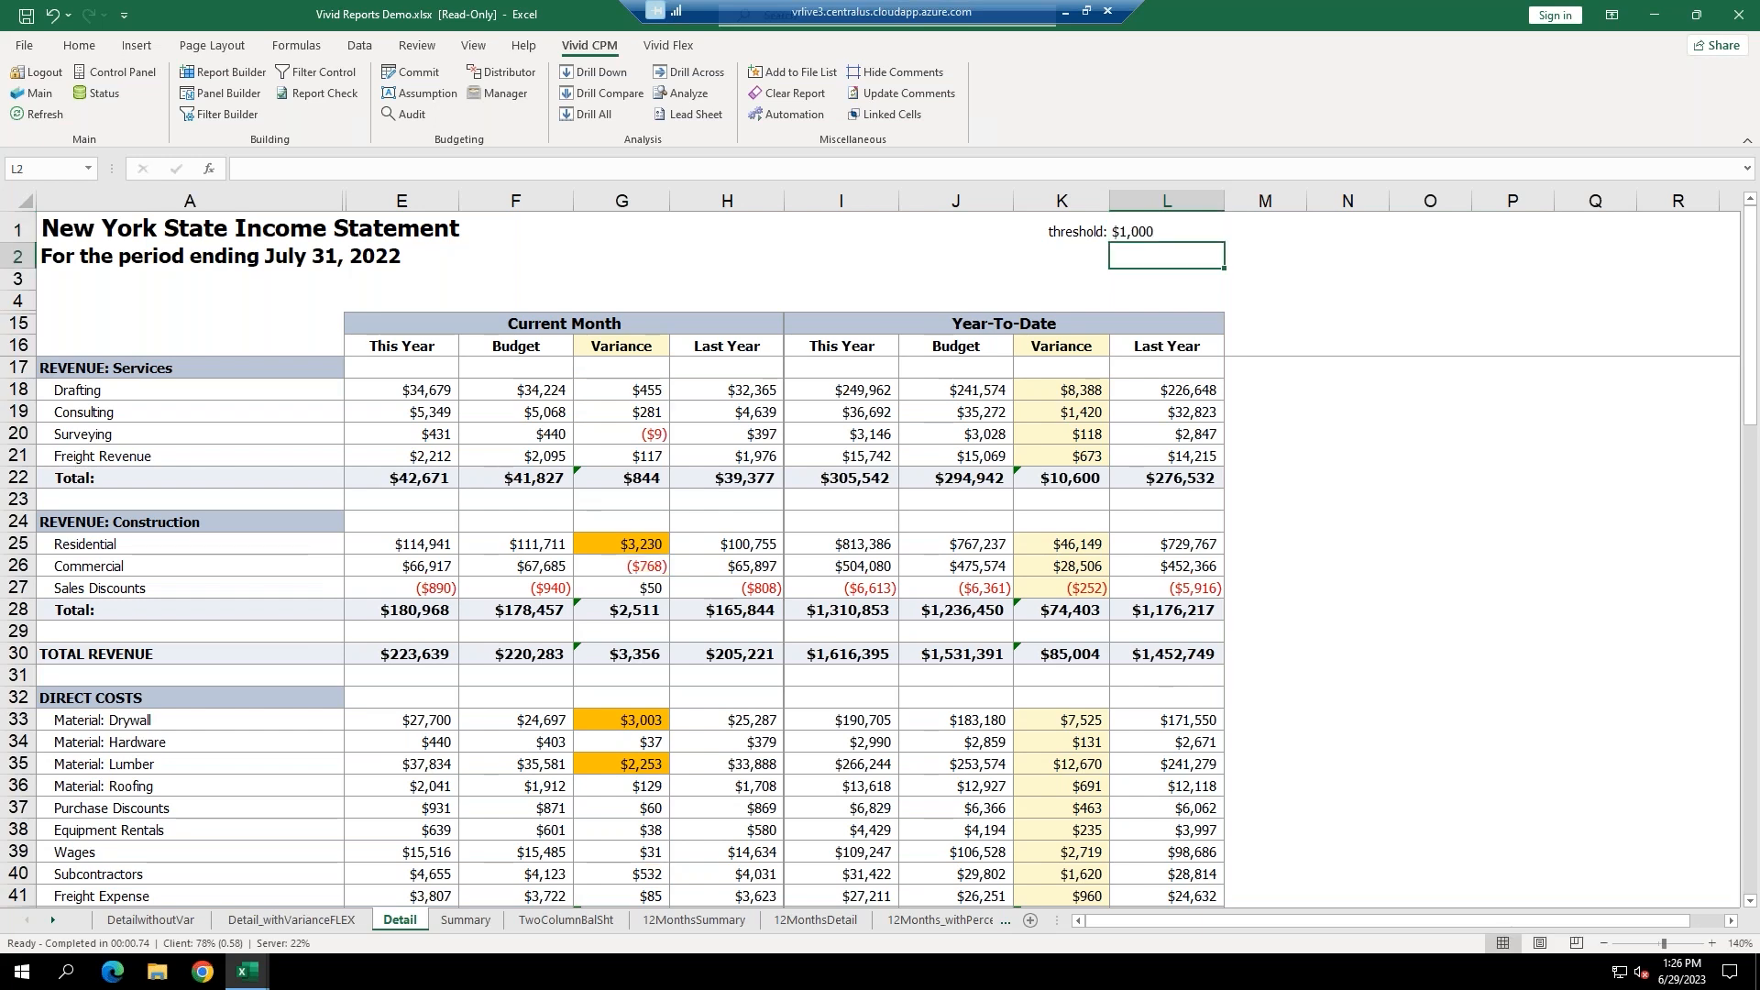
pyautogui.press('Up')
pyautogui.write('300')
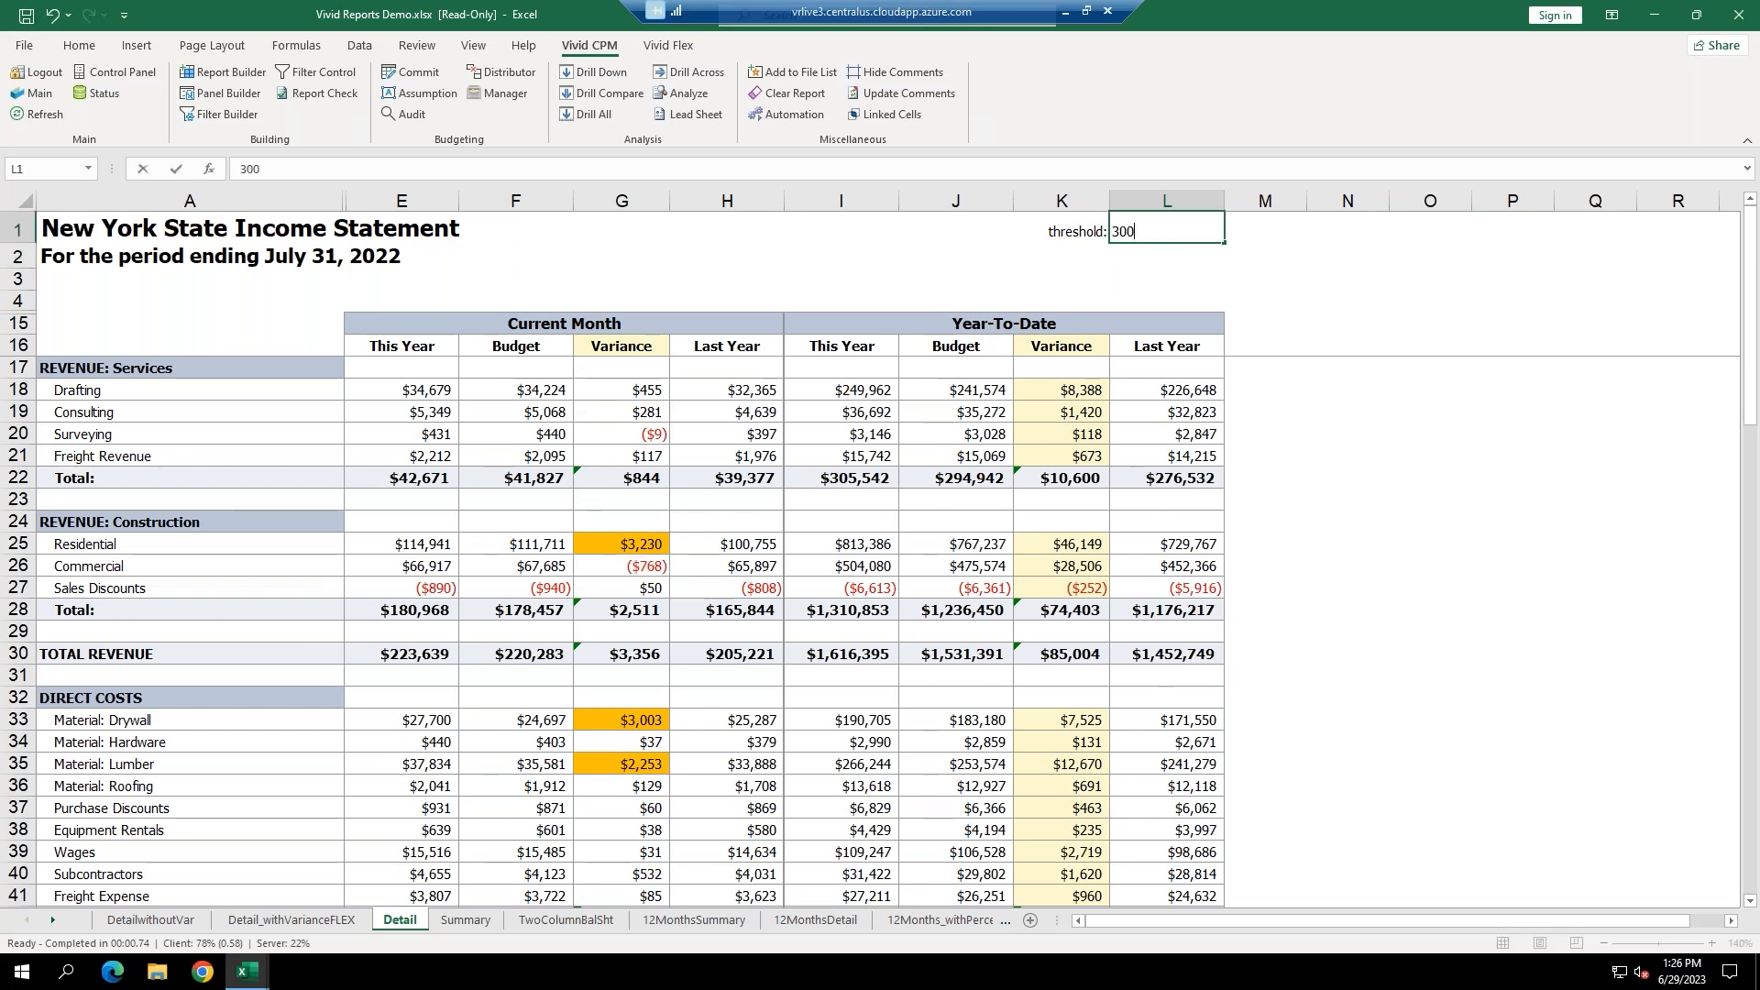
pyautogui.press('Return')
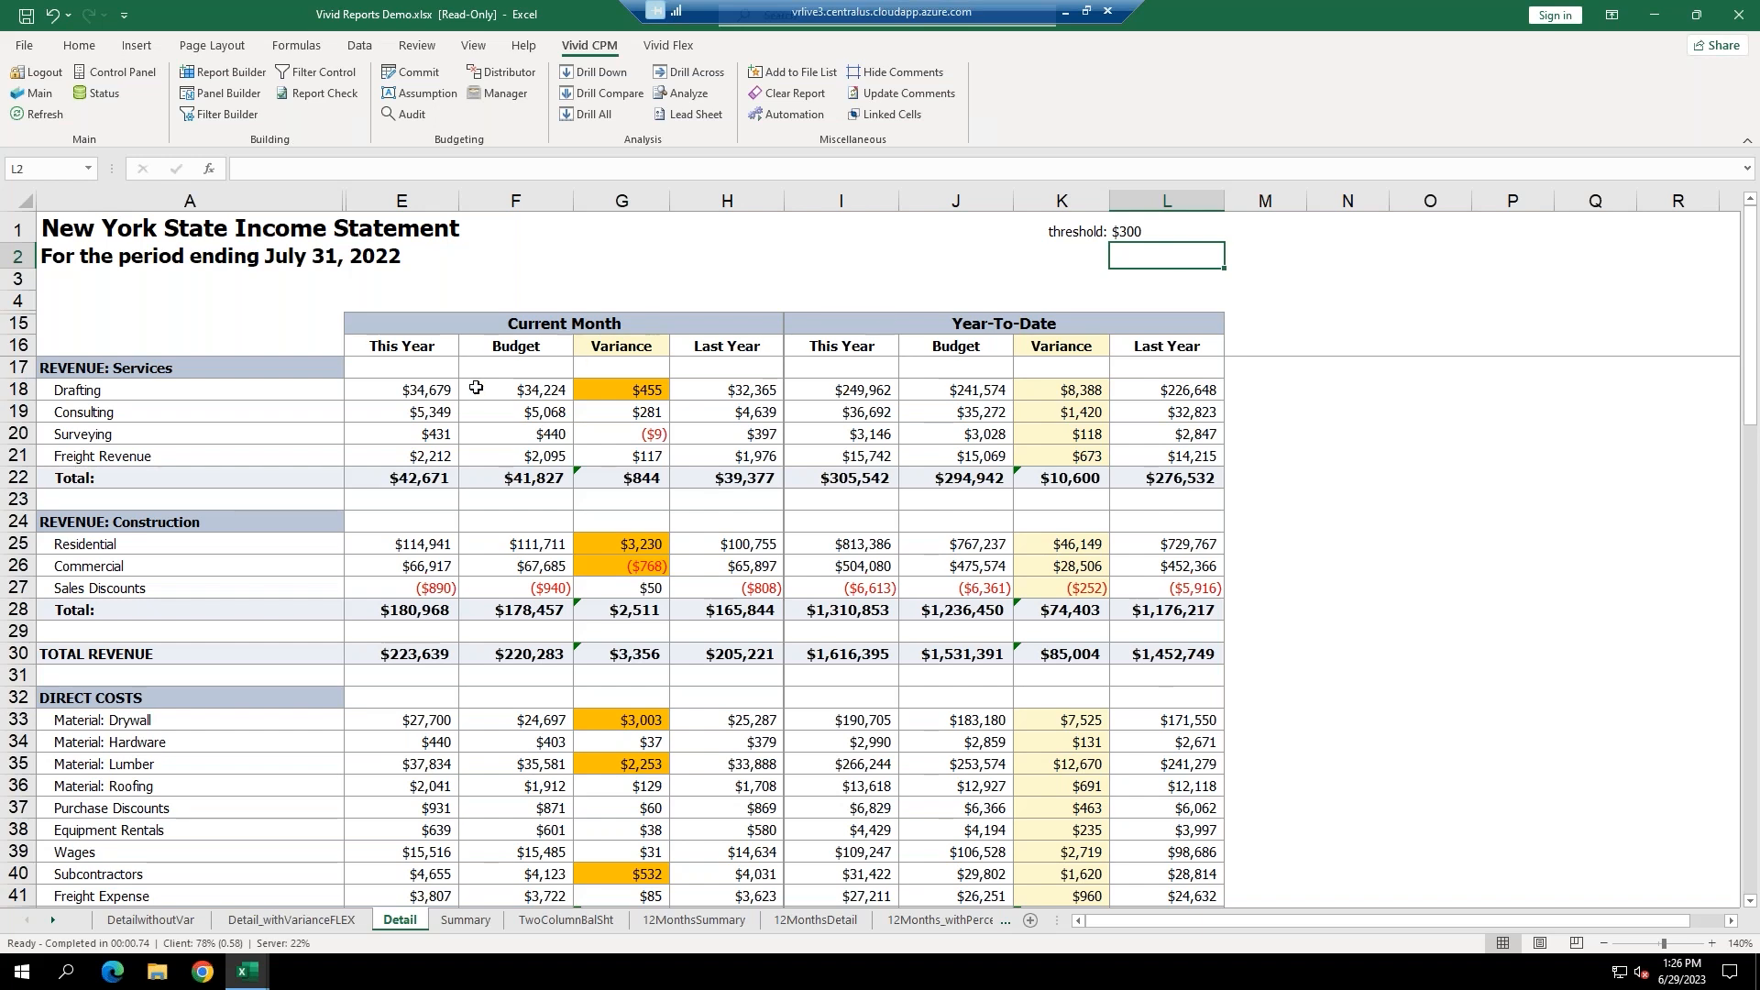
pyautogui.click(394, 385)
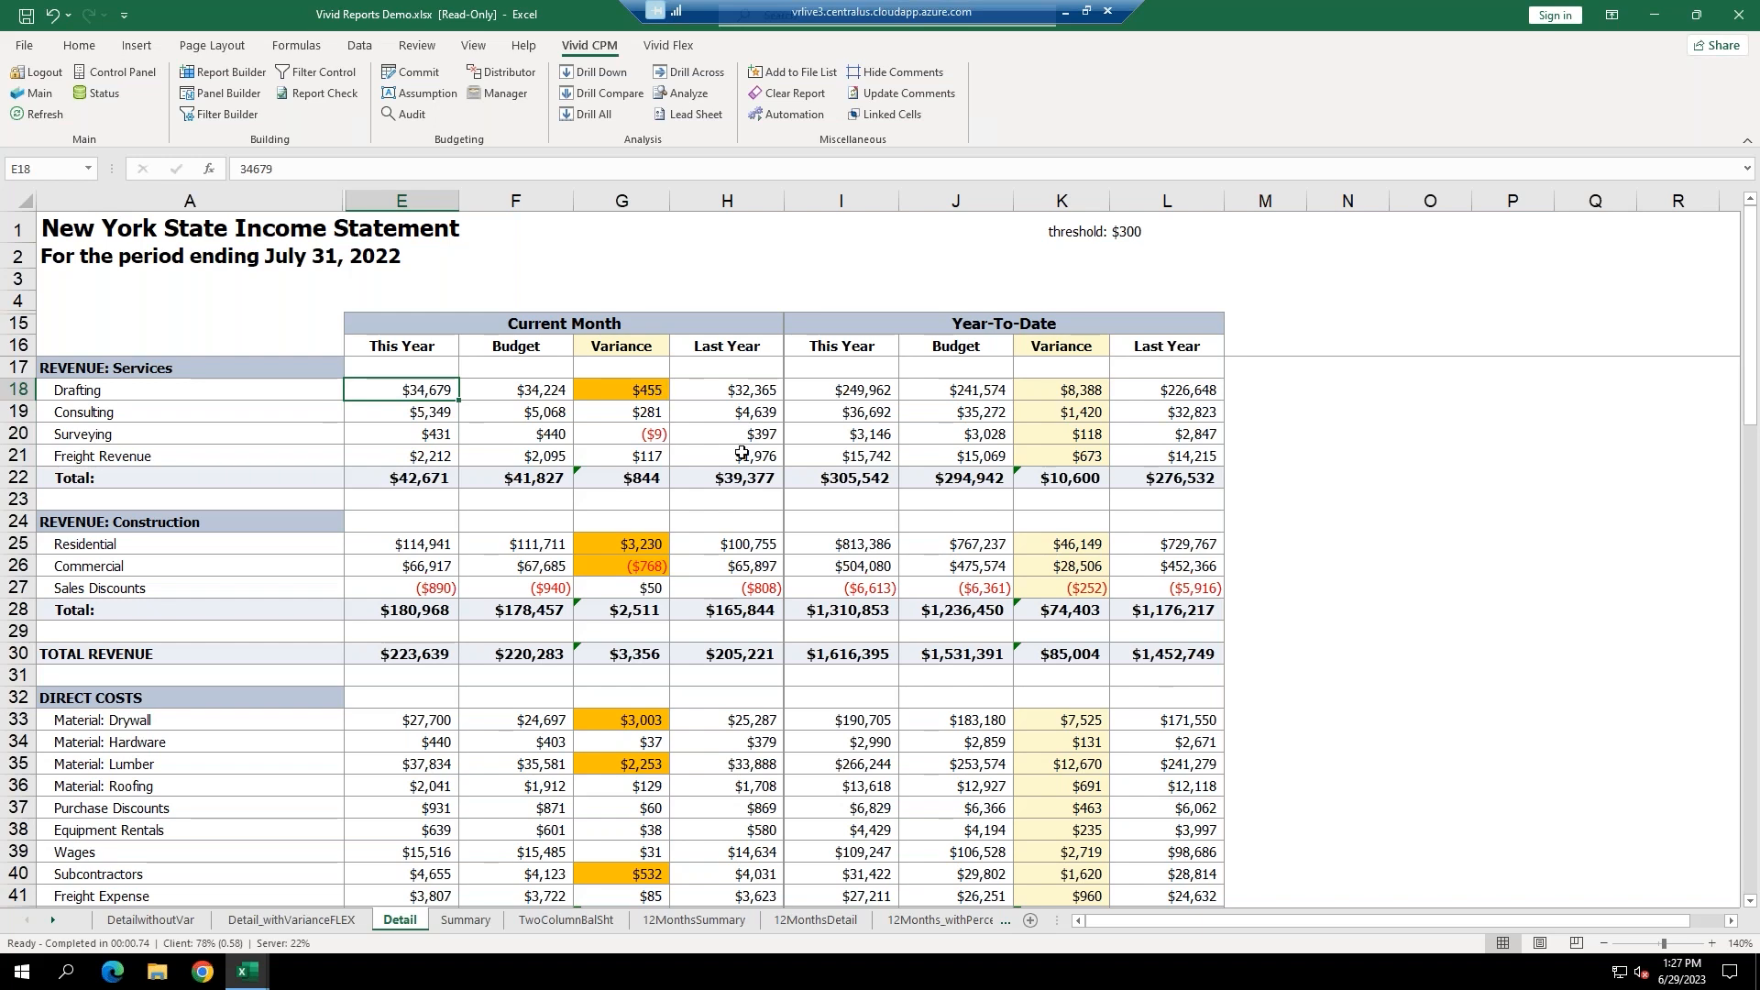
pyautogui.click(607, 93)
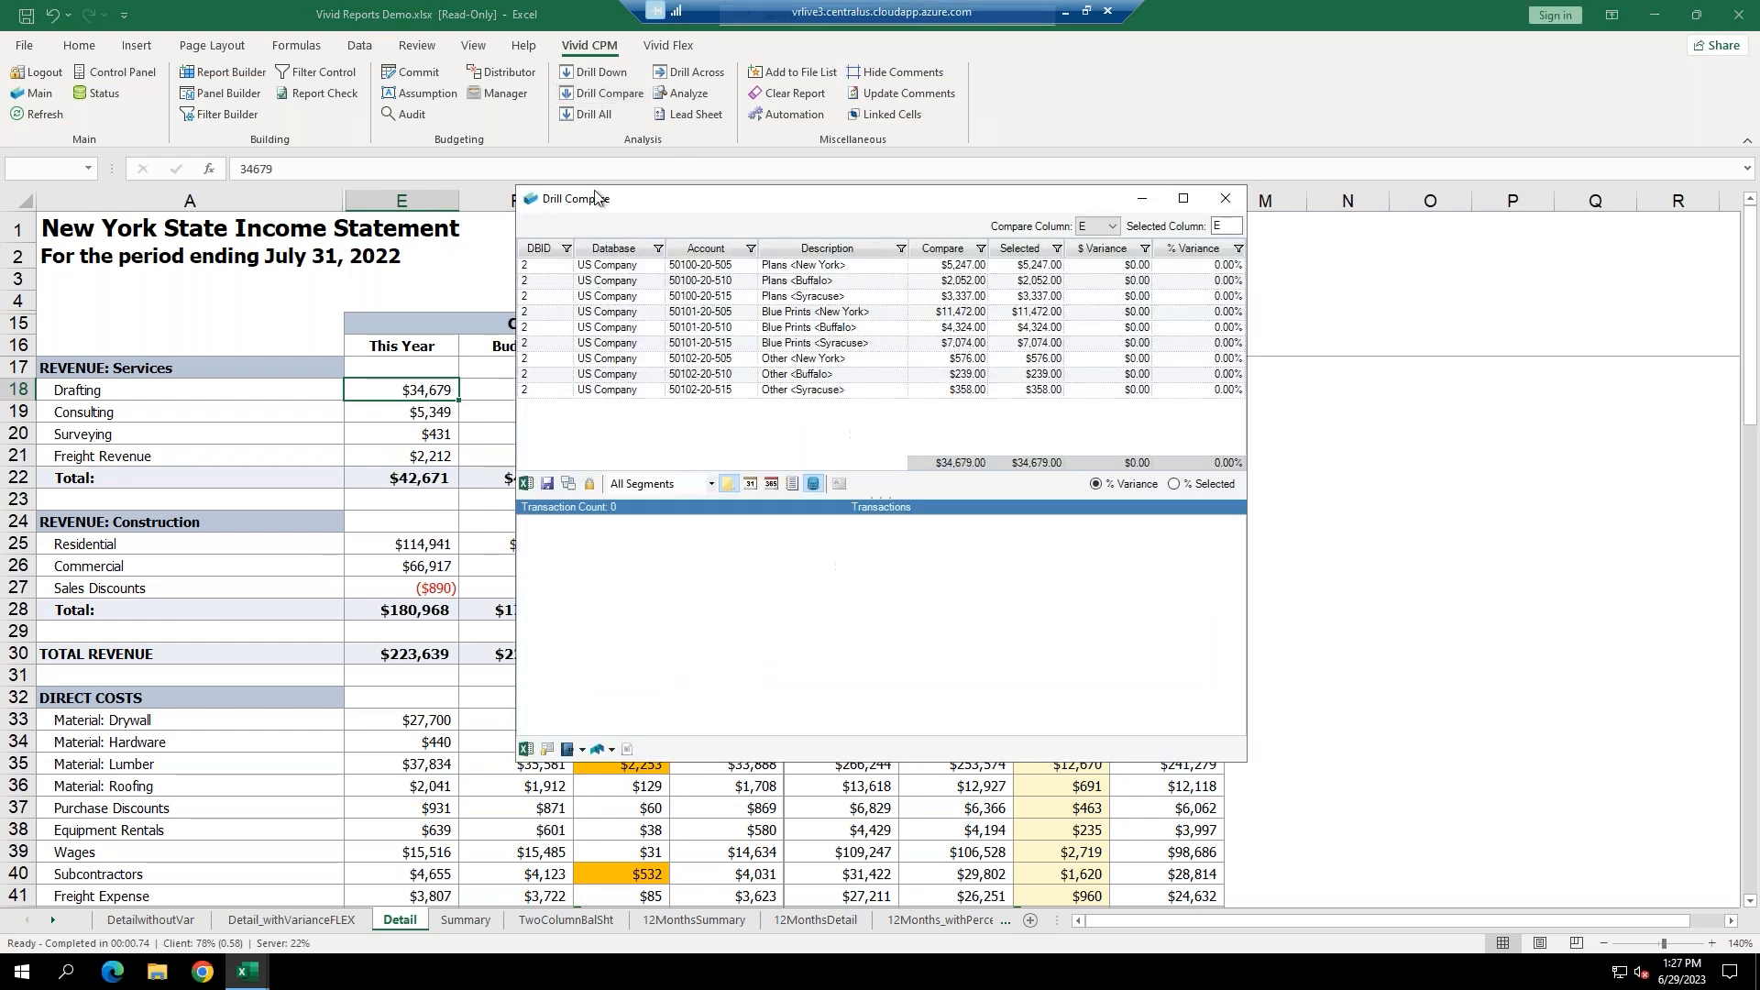
pyautogui.moveTo(706, 204); pyautogui.dragTo(899, 294)
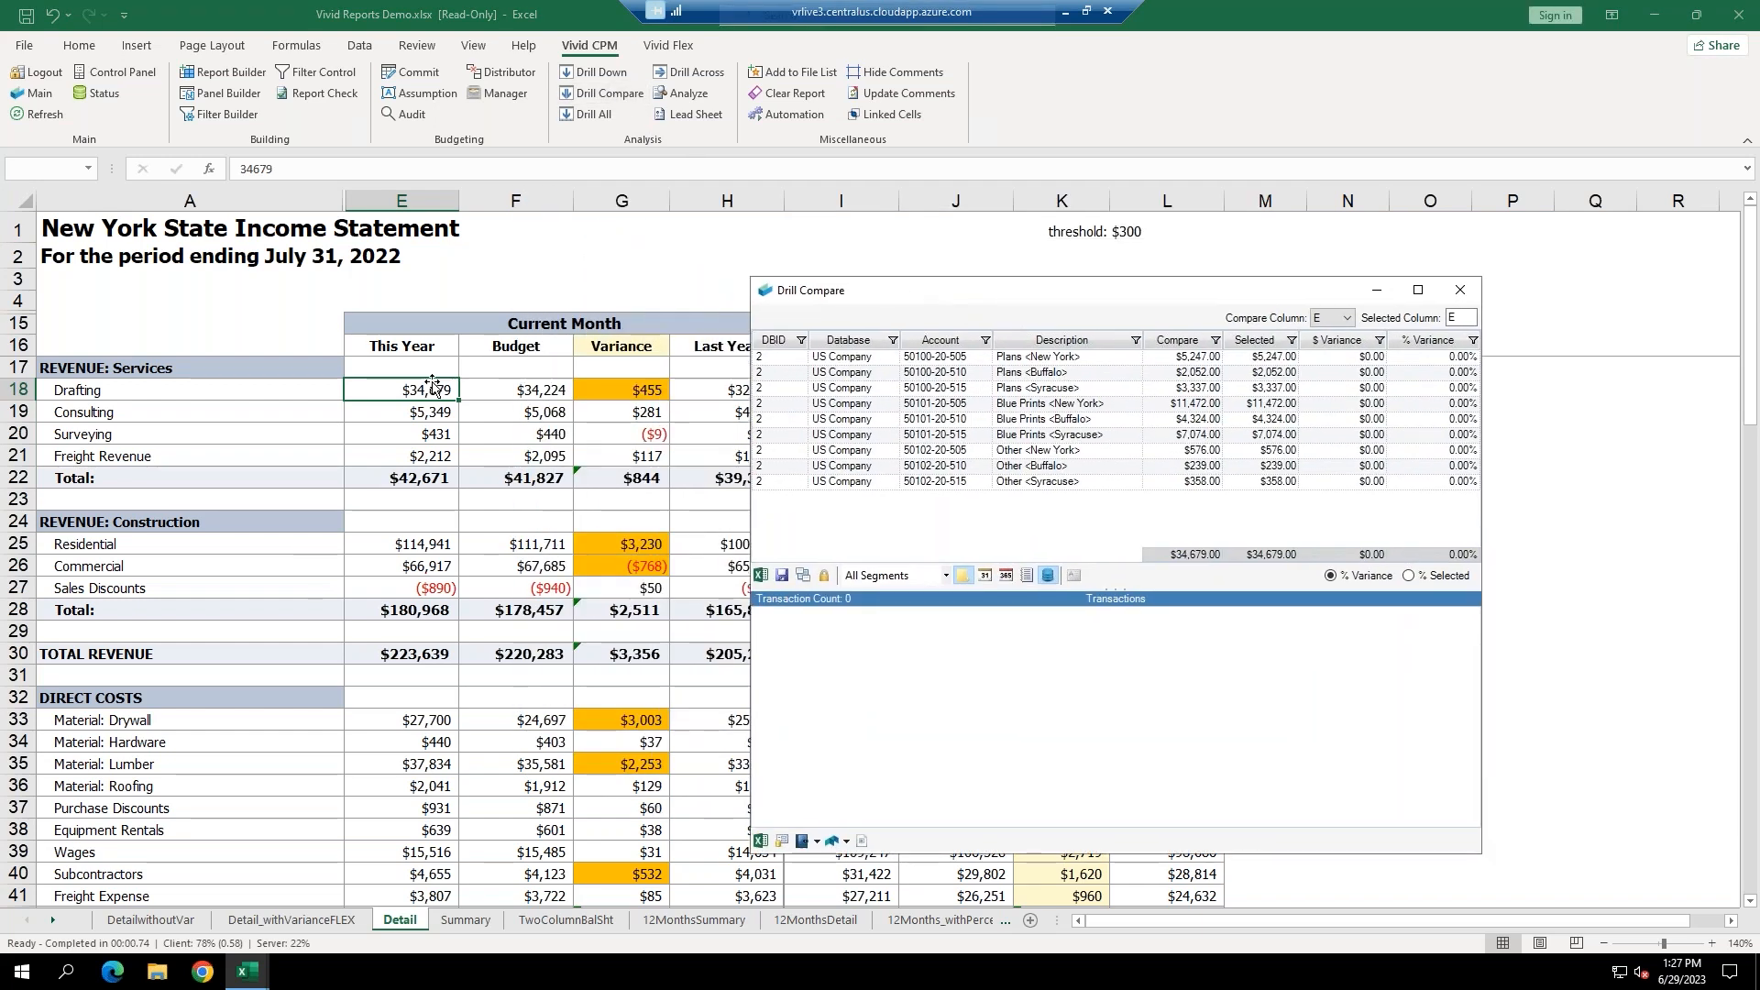
pyautogui.click(543, 391)
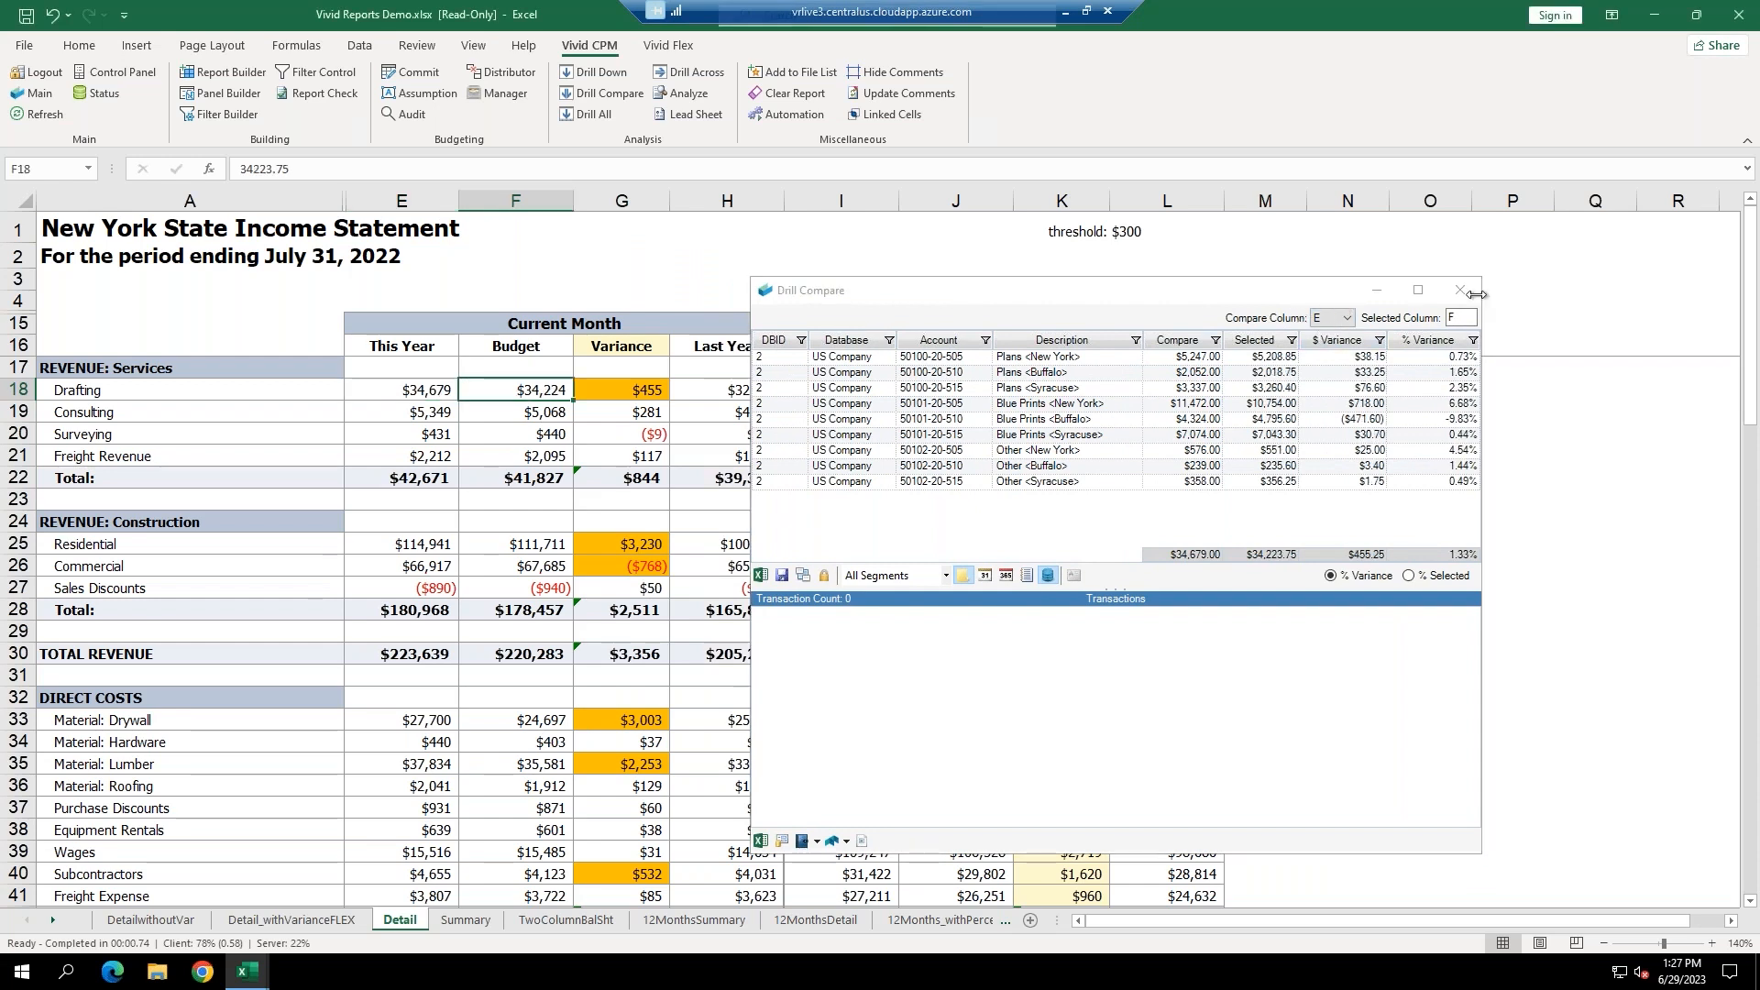
pyautogui.click(1336, 342)
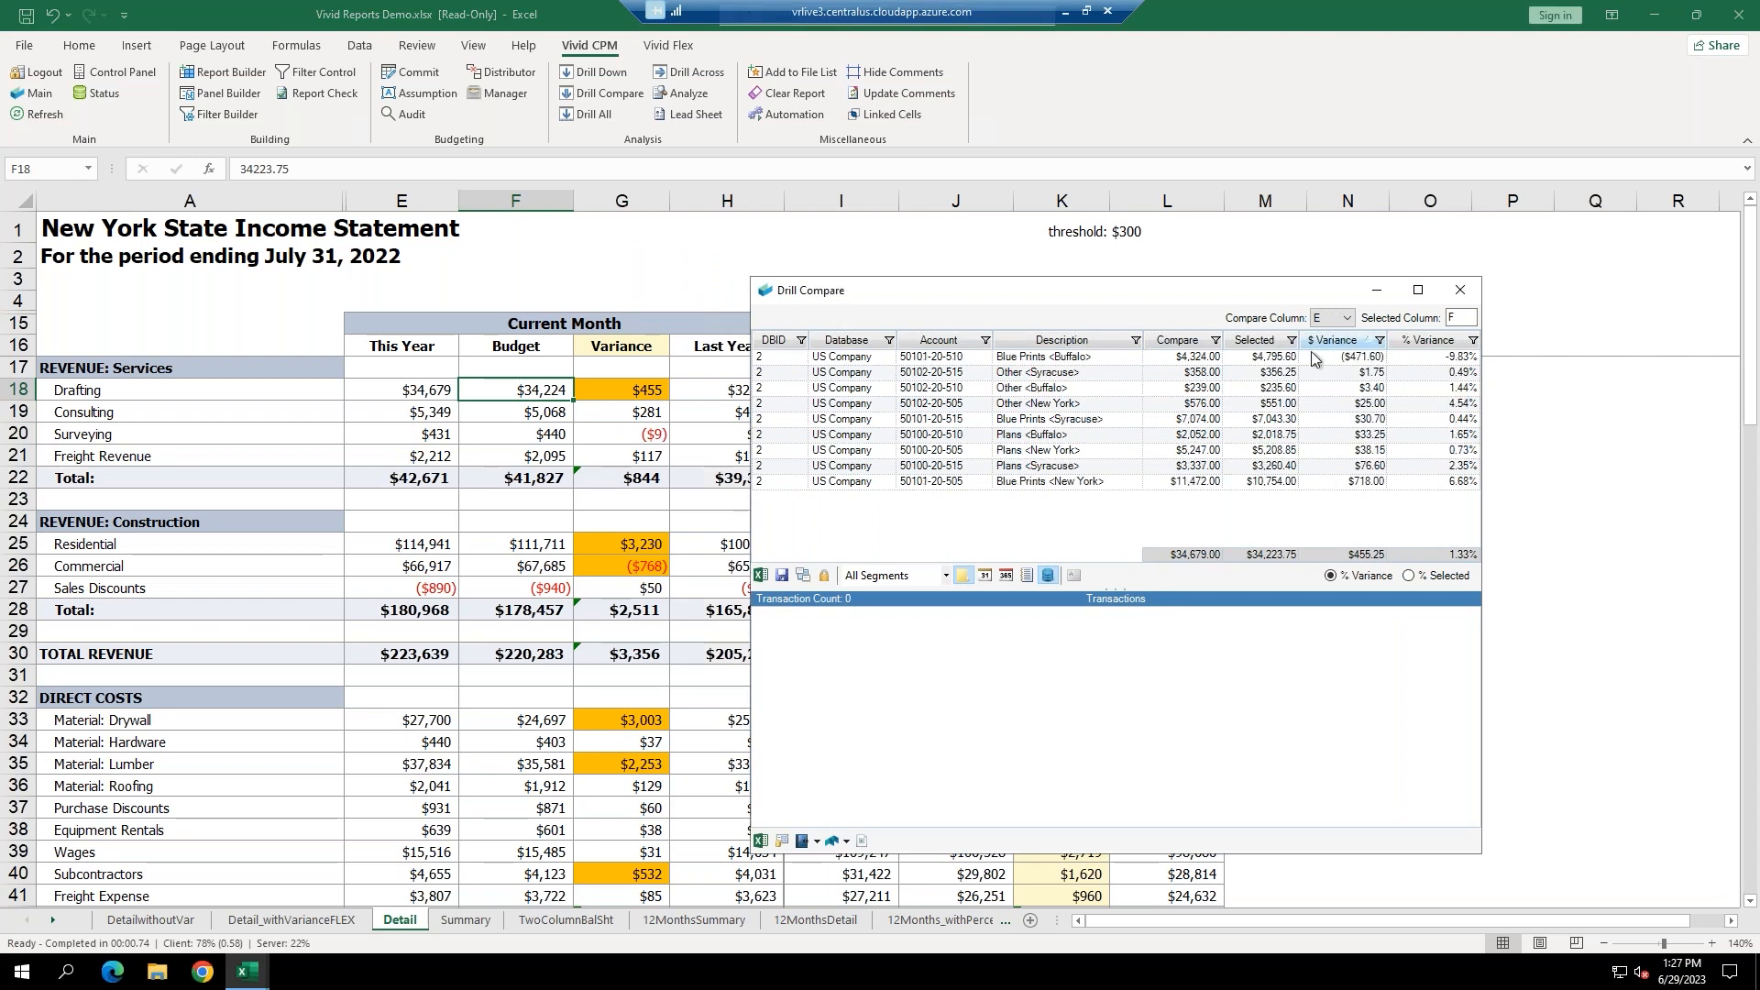
pyautogui.click(1173, 359)
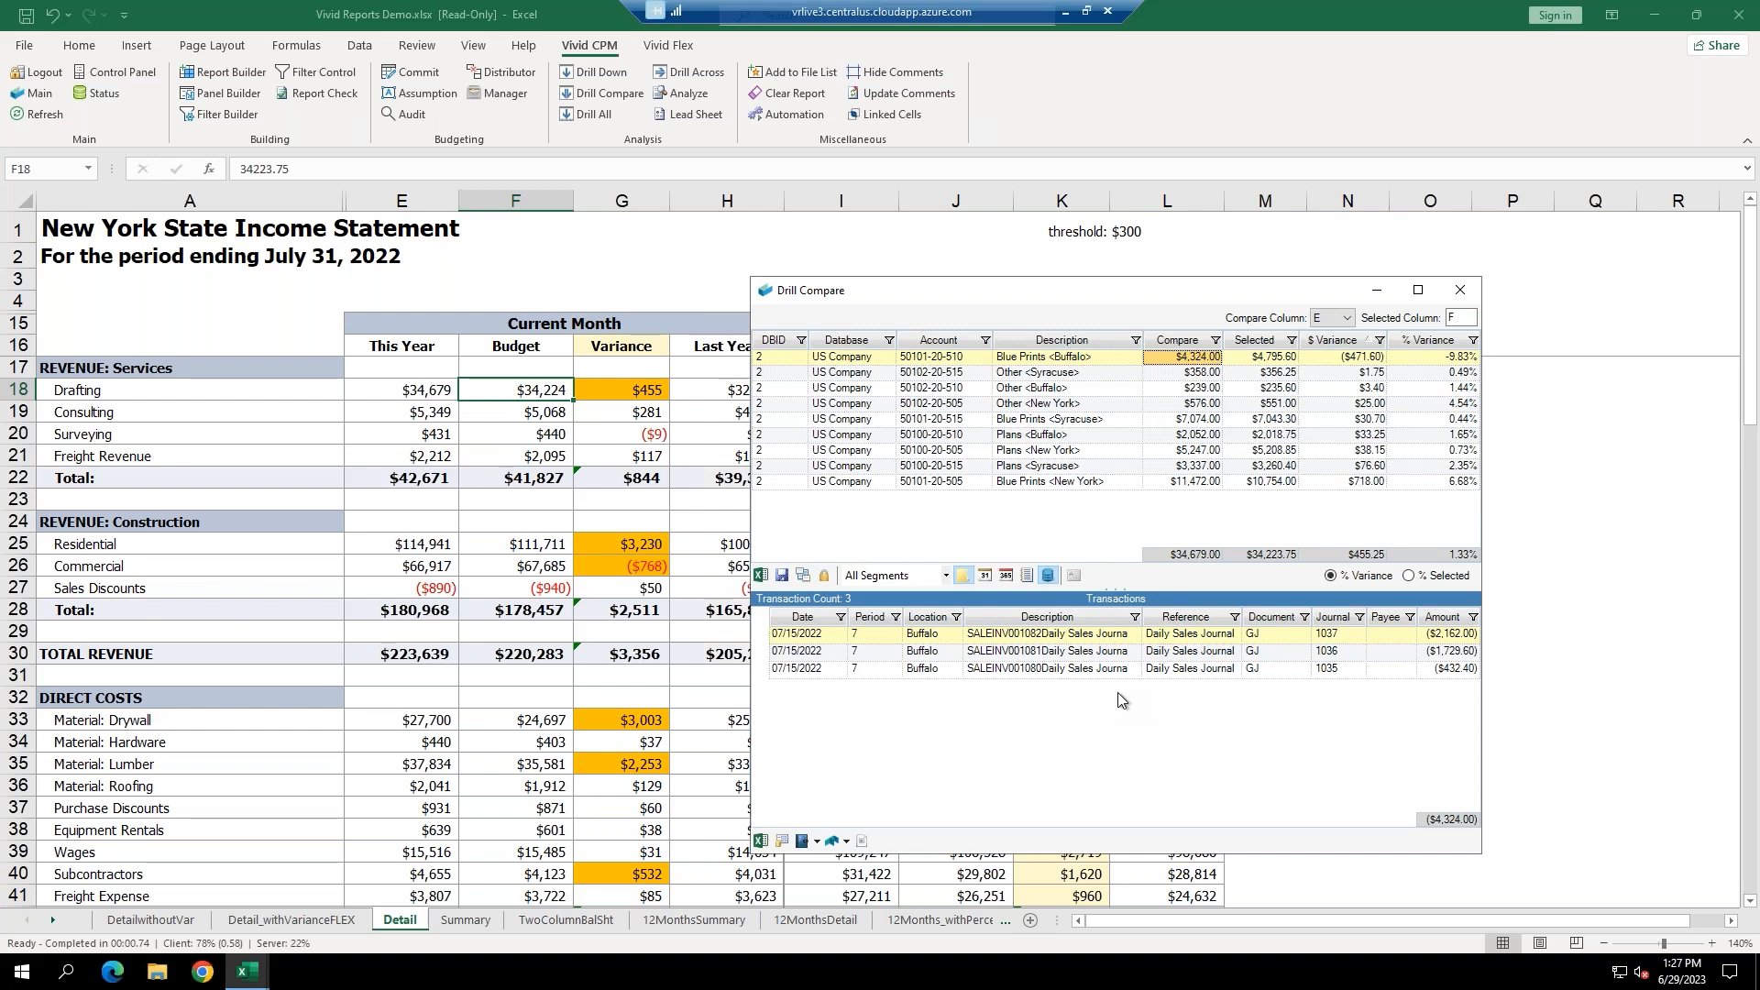
pyautogui.click(1461, 291)
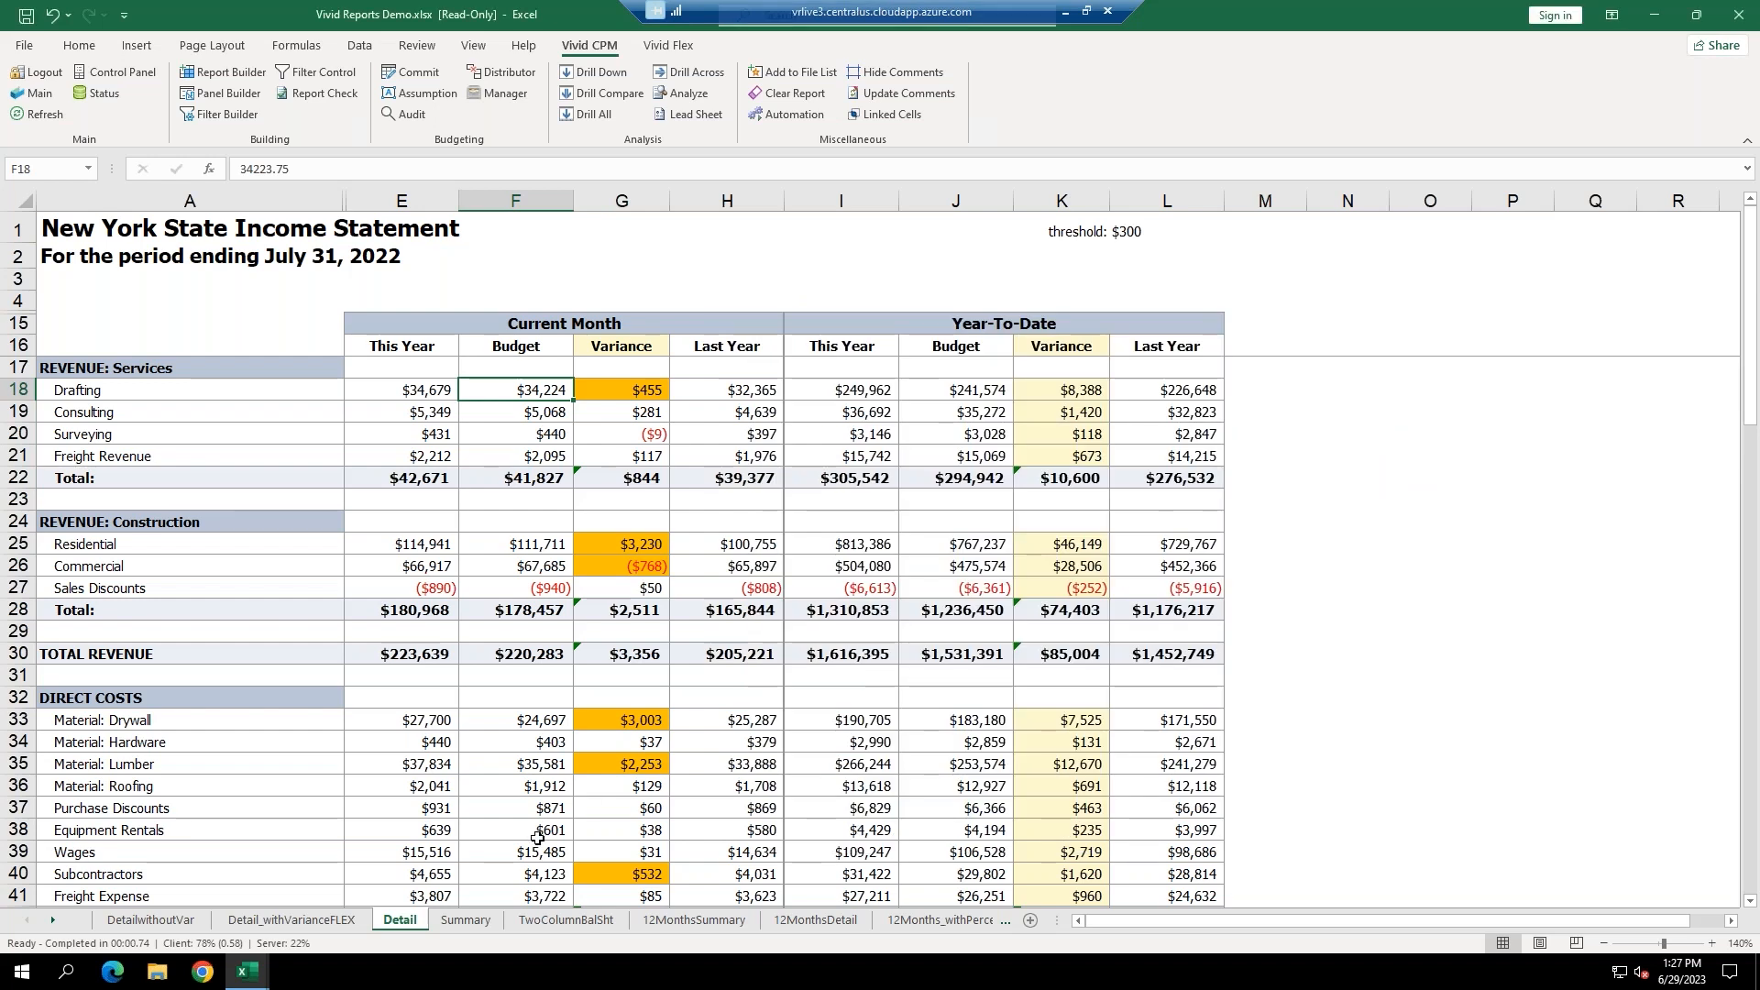
# Refresh the 12MonthsSummary sheet and its Costs and Margin Trend chart with live data.
pyautogui.click(720, 921)
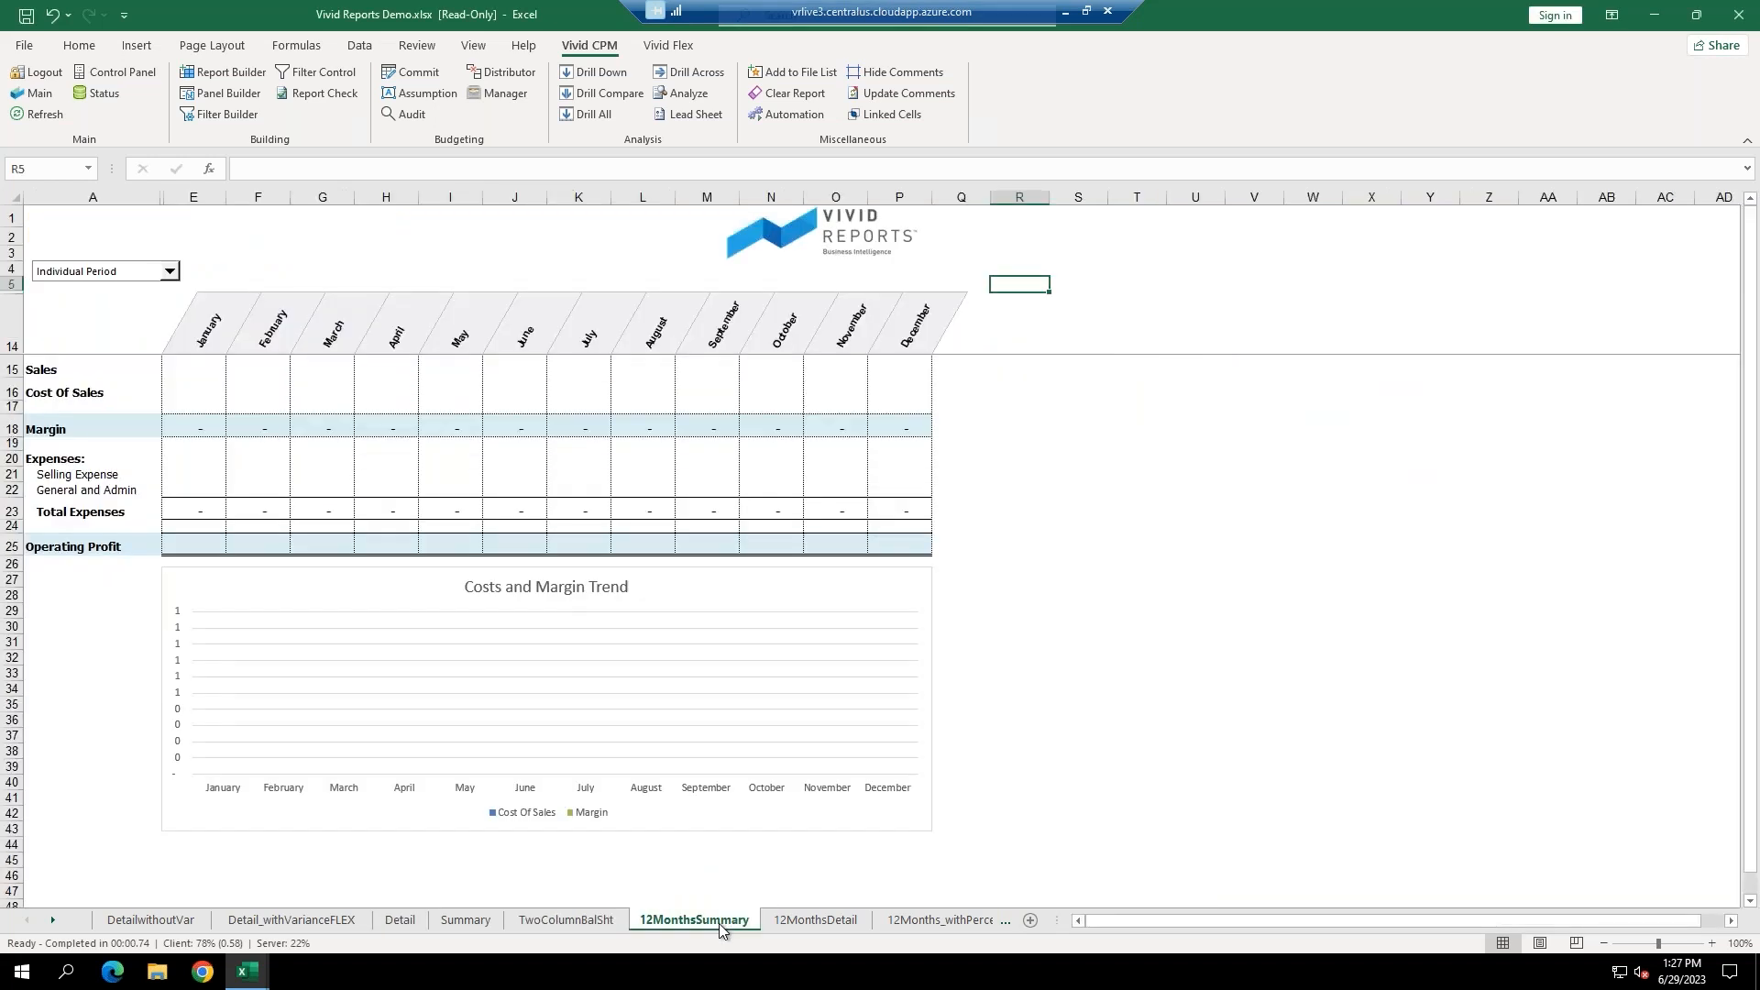
pyautogui.moveTo(189, 372)
pyautogui.mouseDown()
pyautogui.moveTo(636, 519)
pyautogui.moveTo(883, 523)
pyautogui.moveTo(898, 542)
pyautogui.mouseUp()
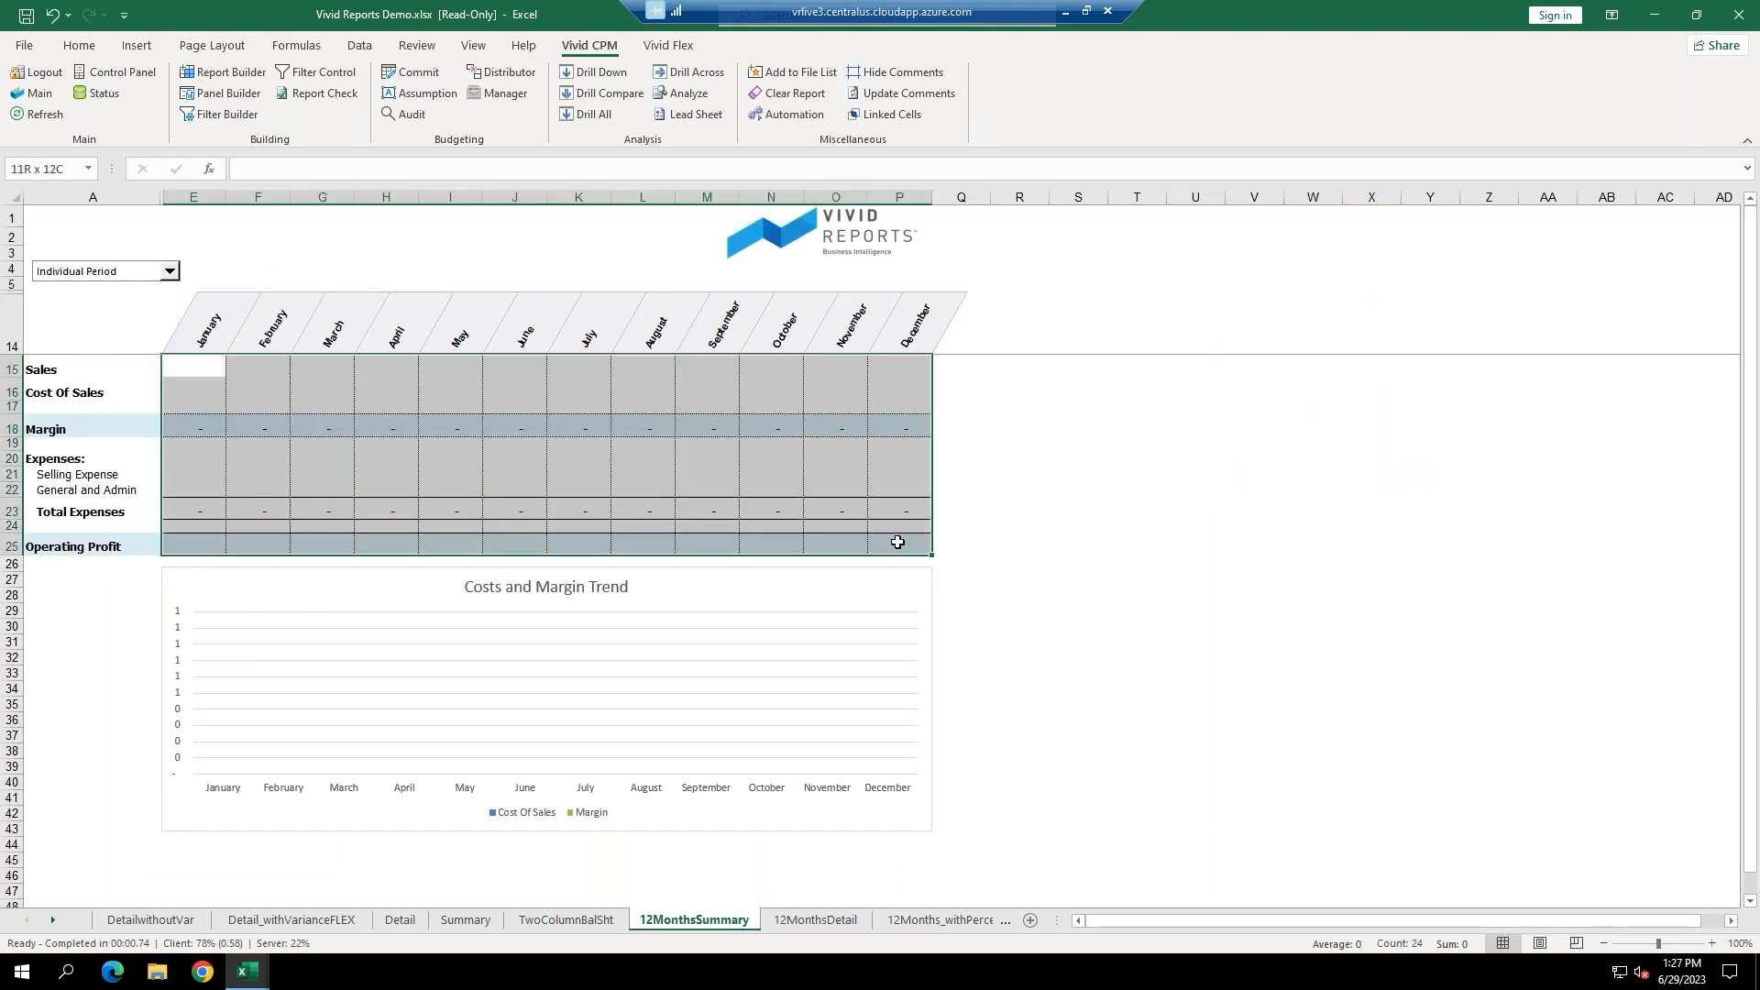
pyautogui.click(623, 607)
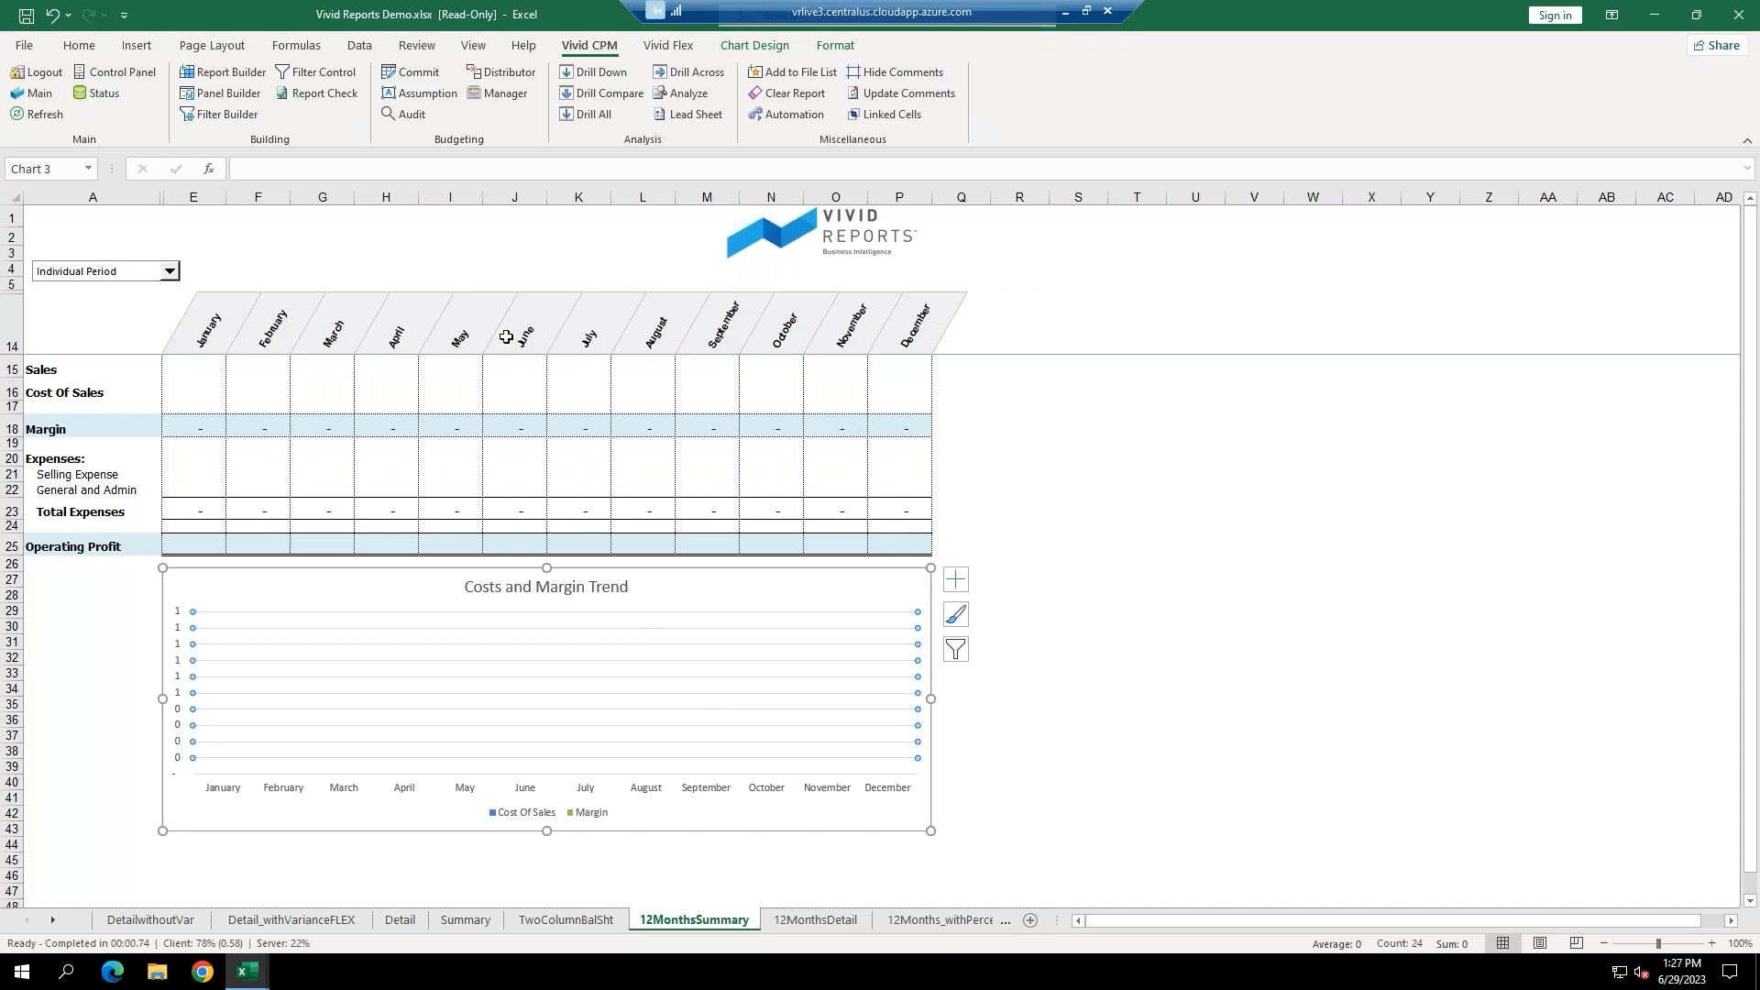
pyautogui.click(41, 116)
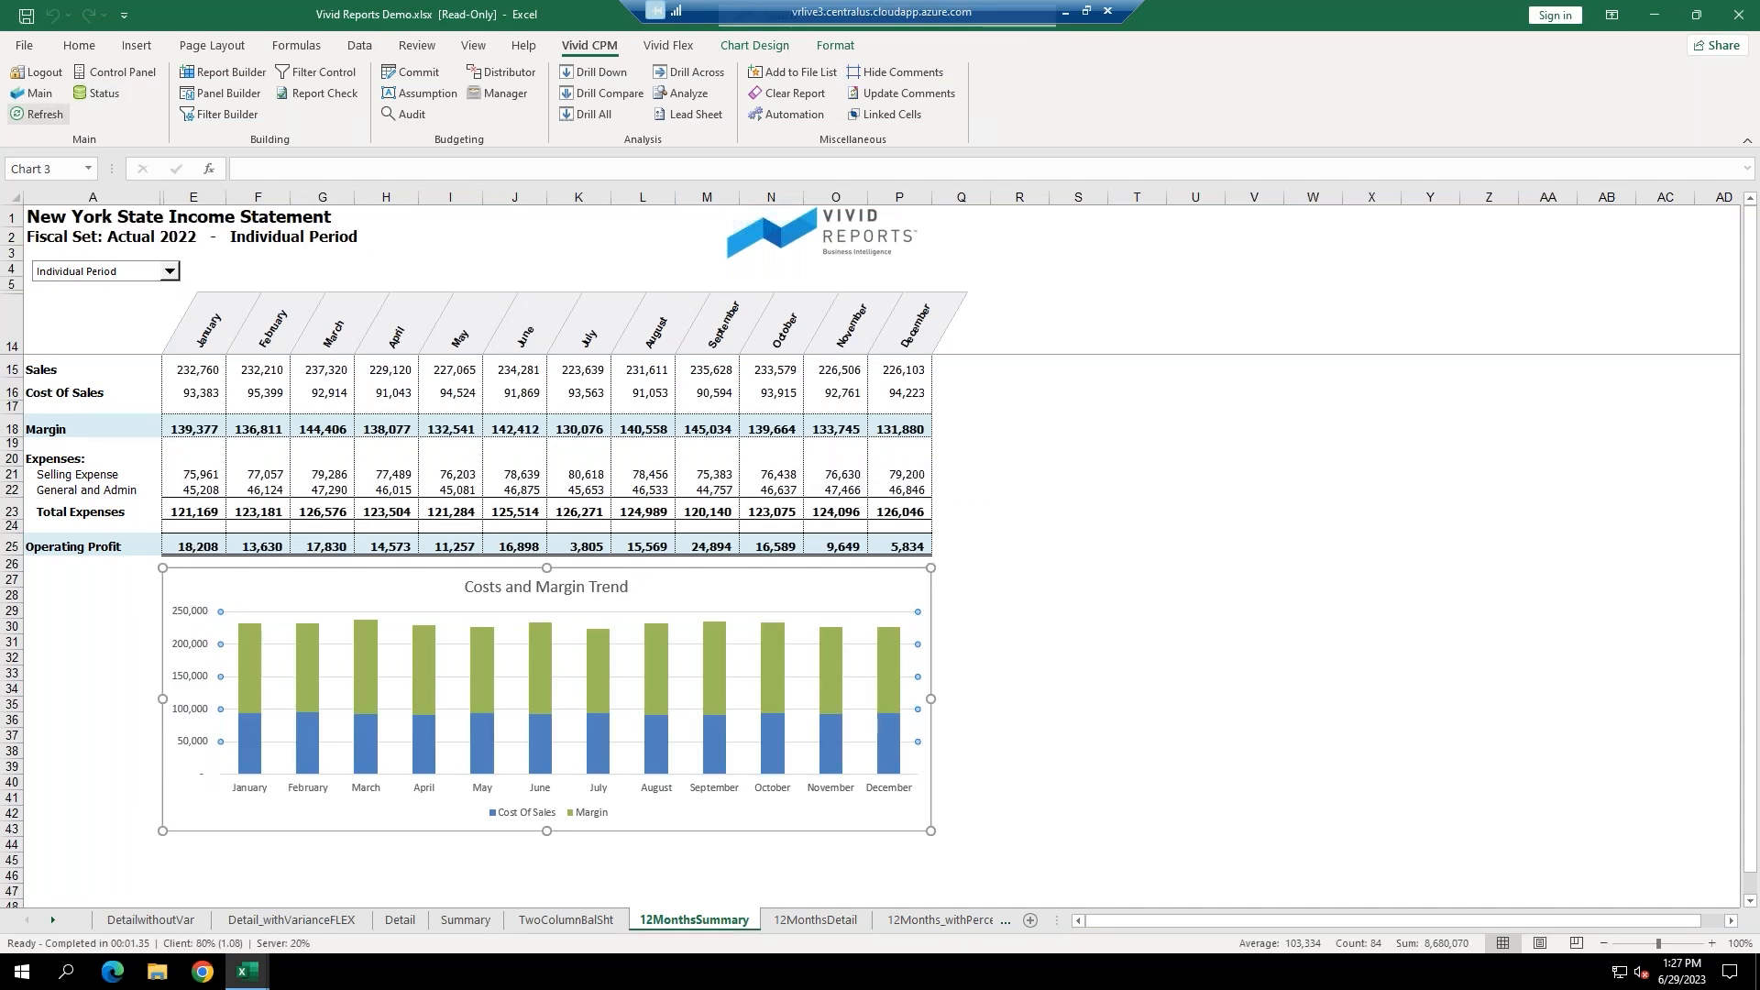
# Drill down into the transactions behind March Sales of 237,320, then close the list.
pyautogui.click(200, 371)
pyautogui.click(261, 371)
pyautogui.click(326, 371)
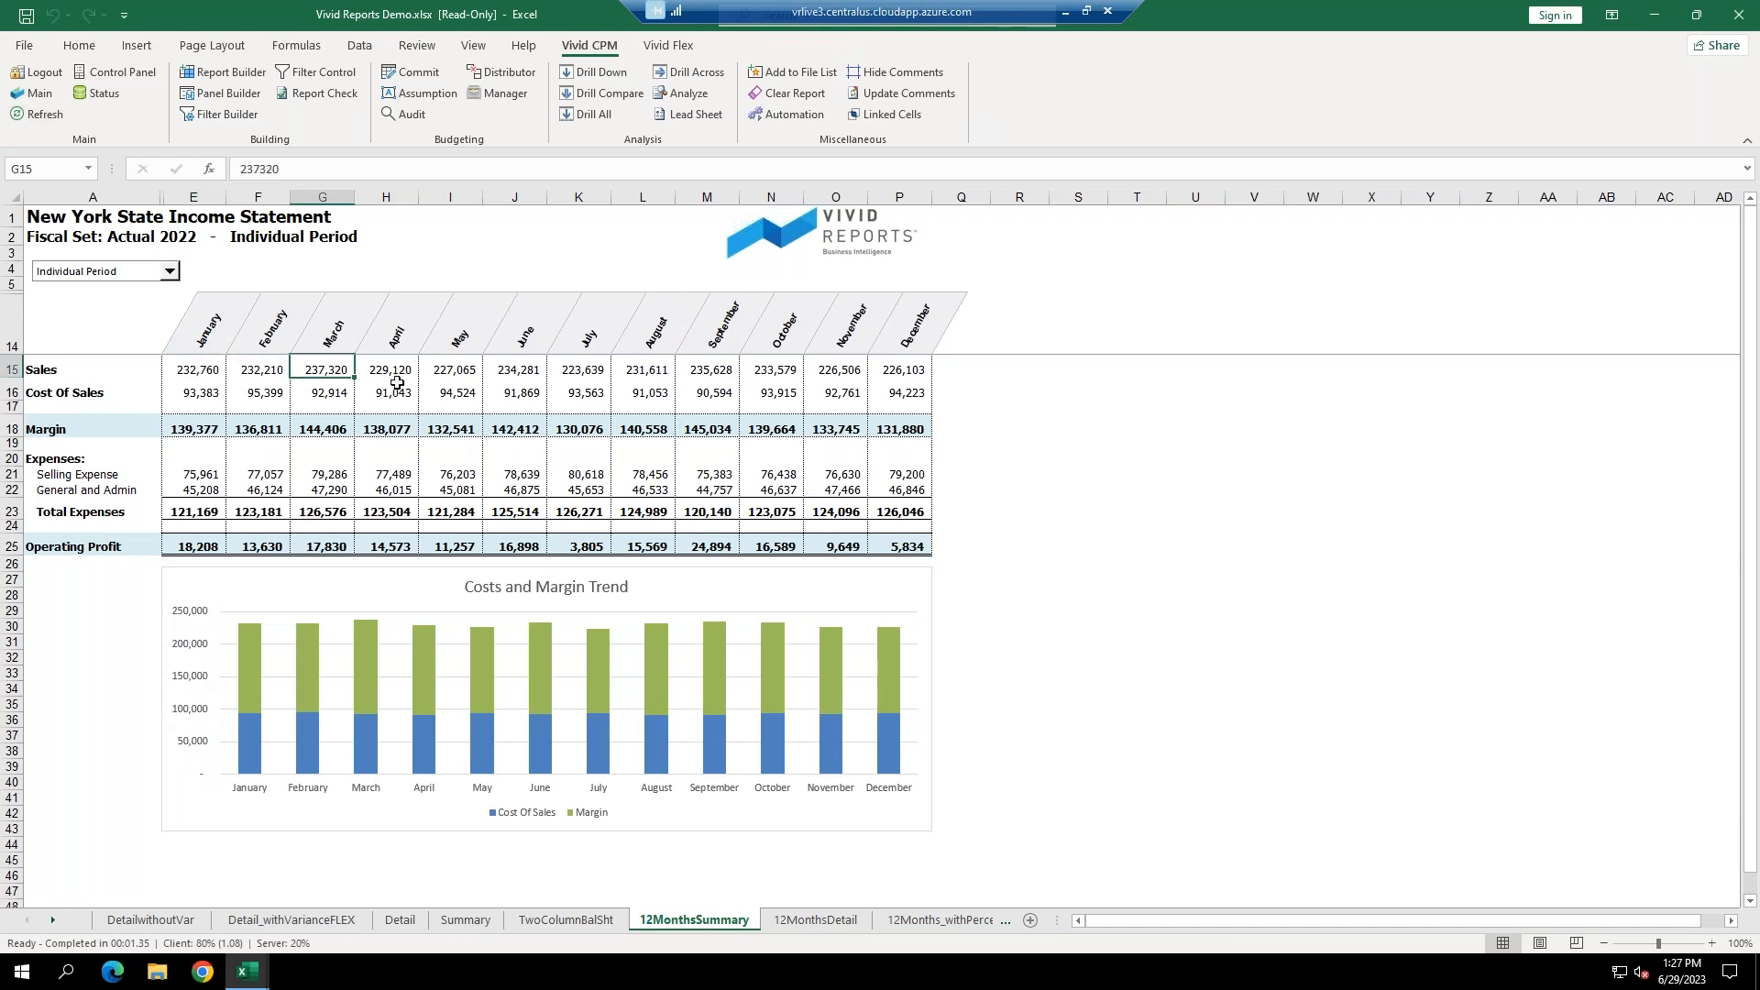
pyautogui.click(591, 74)
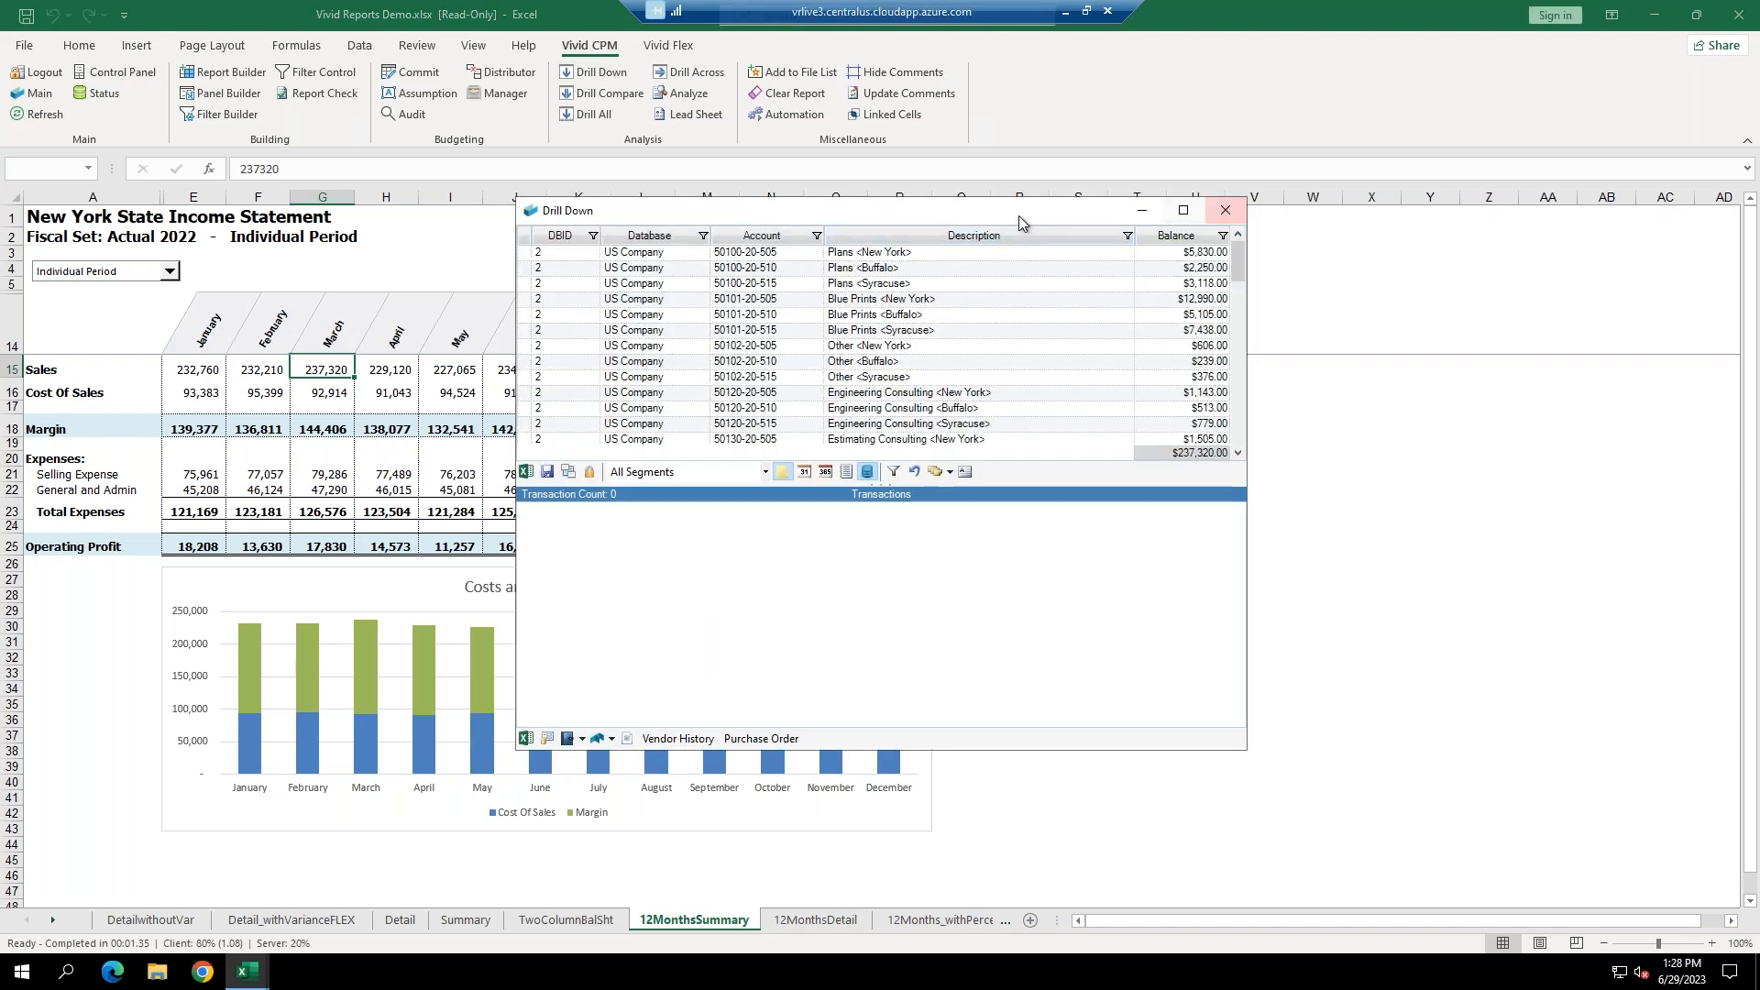
pyautogui.moveTo(1030, 215); pyautogui.dragTo(1510, 259)
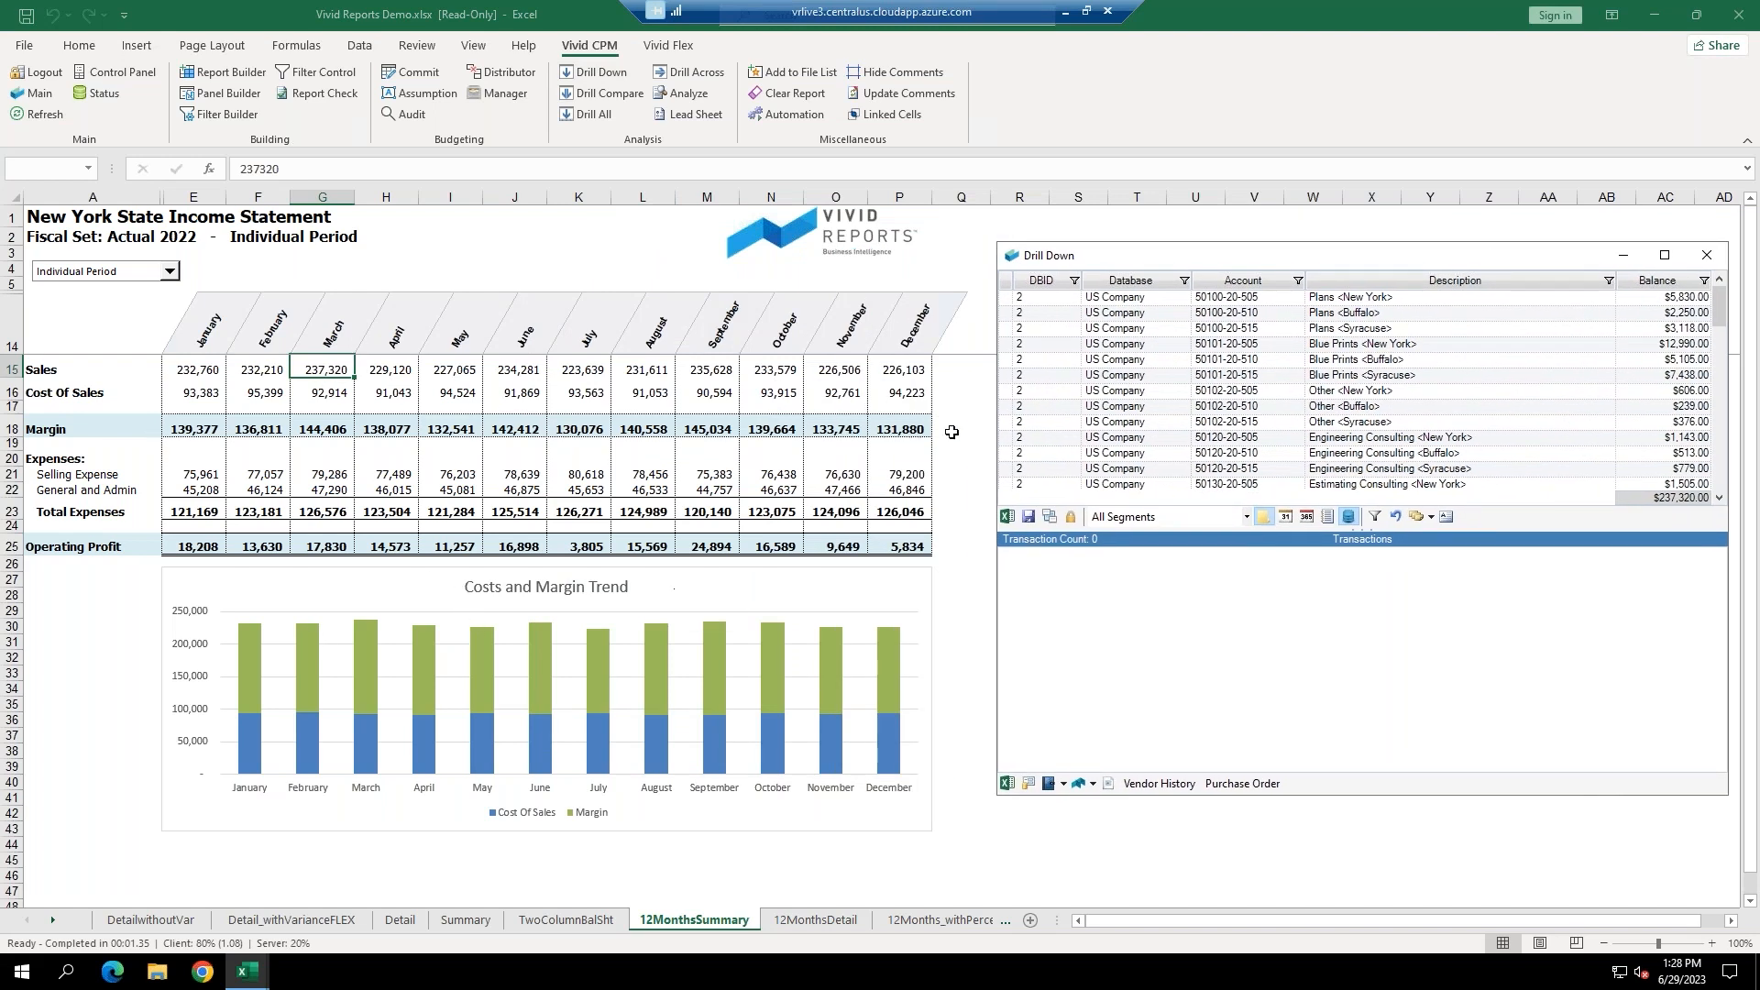
pyautogui.click(1707, 257)
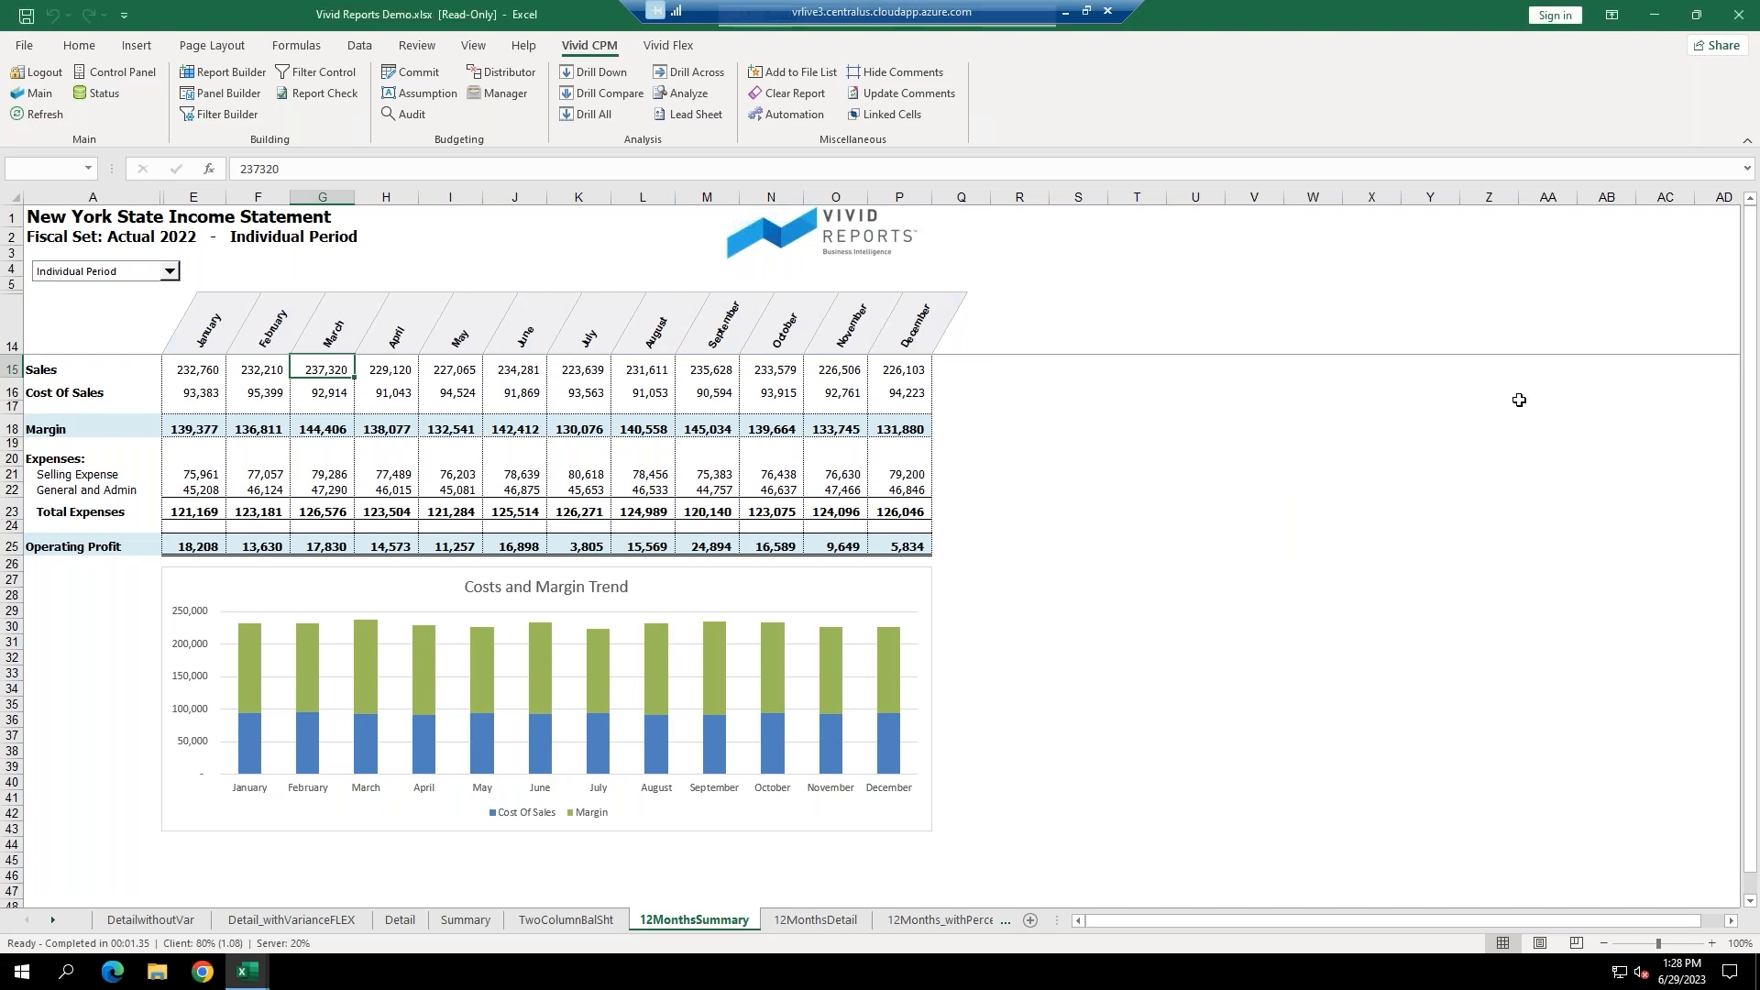
# Refresh the 12Months_withPercent sheet and check January's Drafting and Surveying values.
pyautogui.click(939, 917)
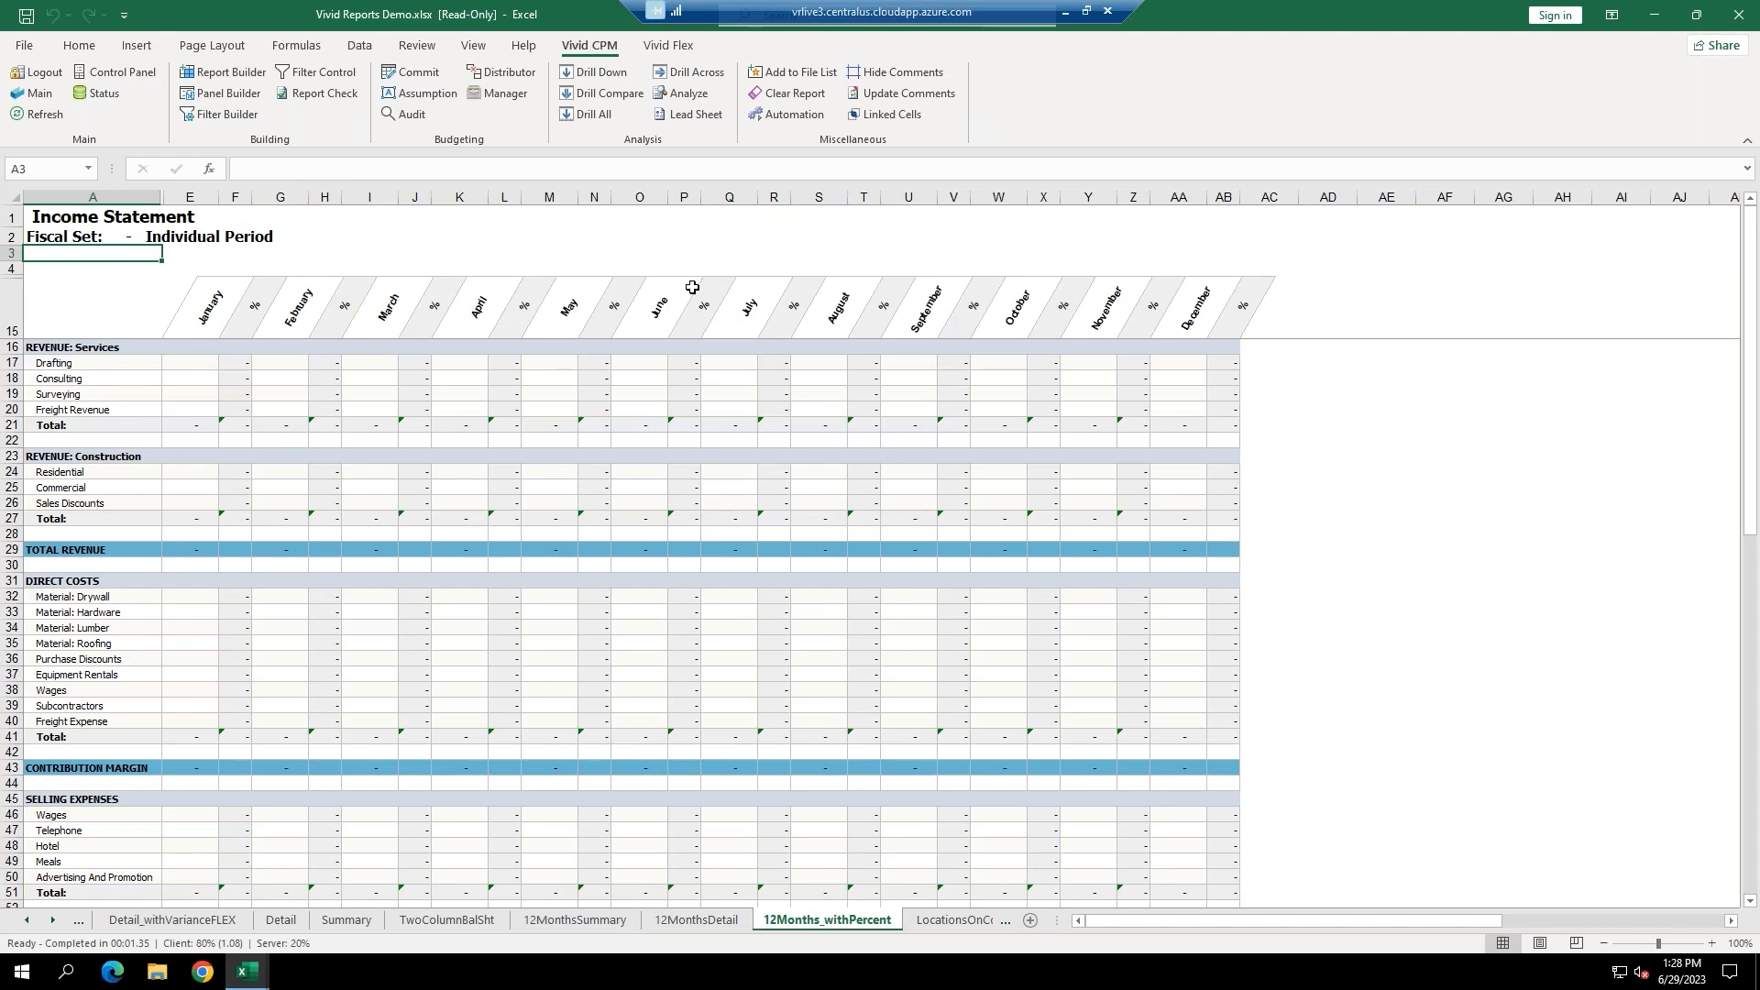
pyautogui.click(44, 114)
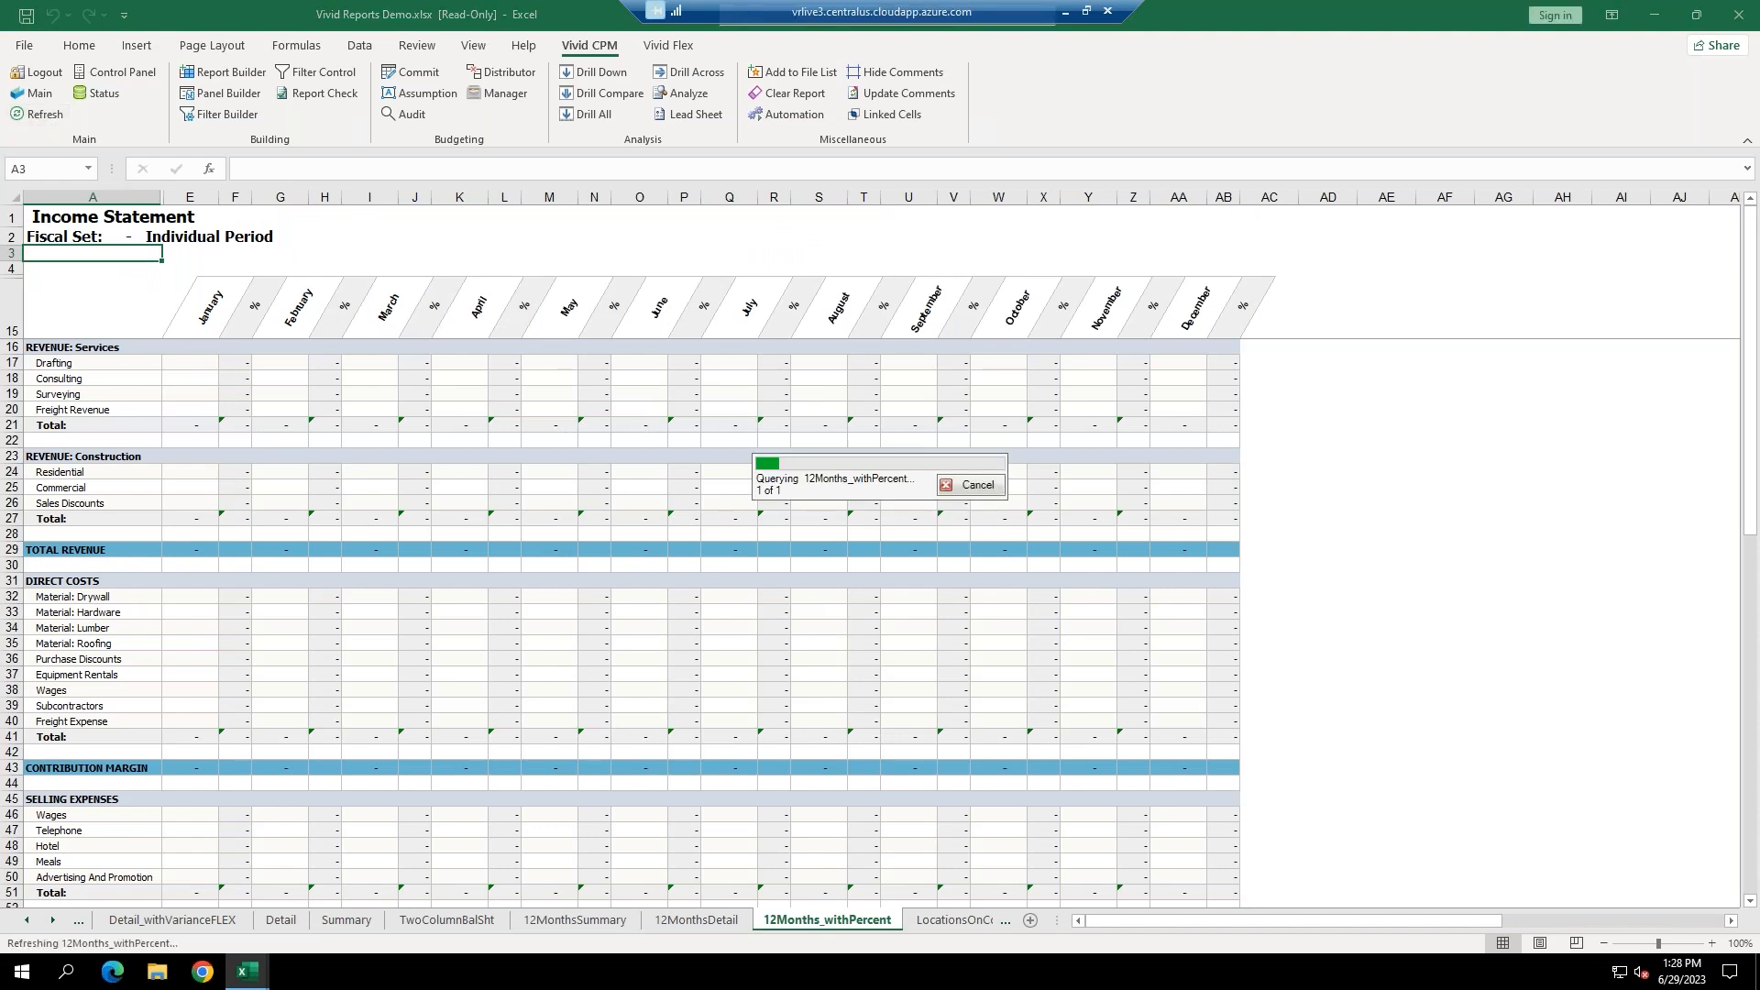
pyautogui.click(233, 364)
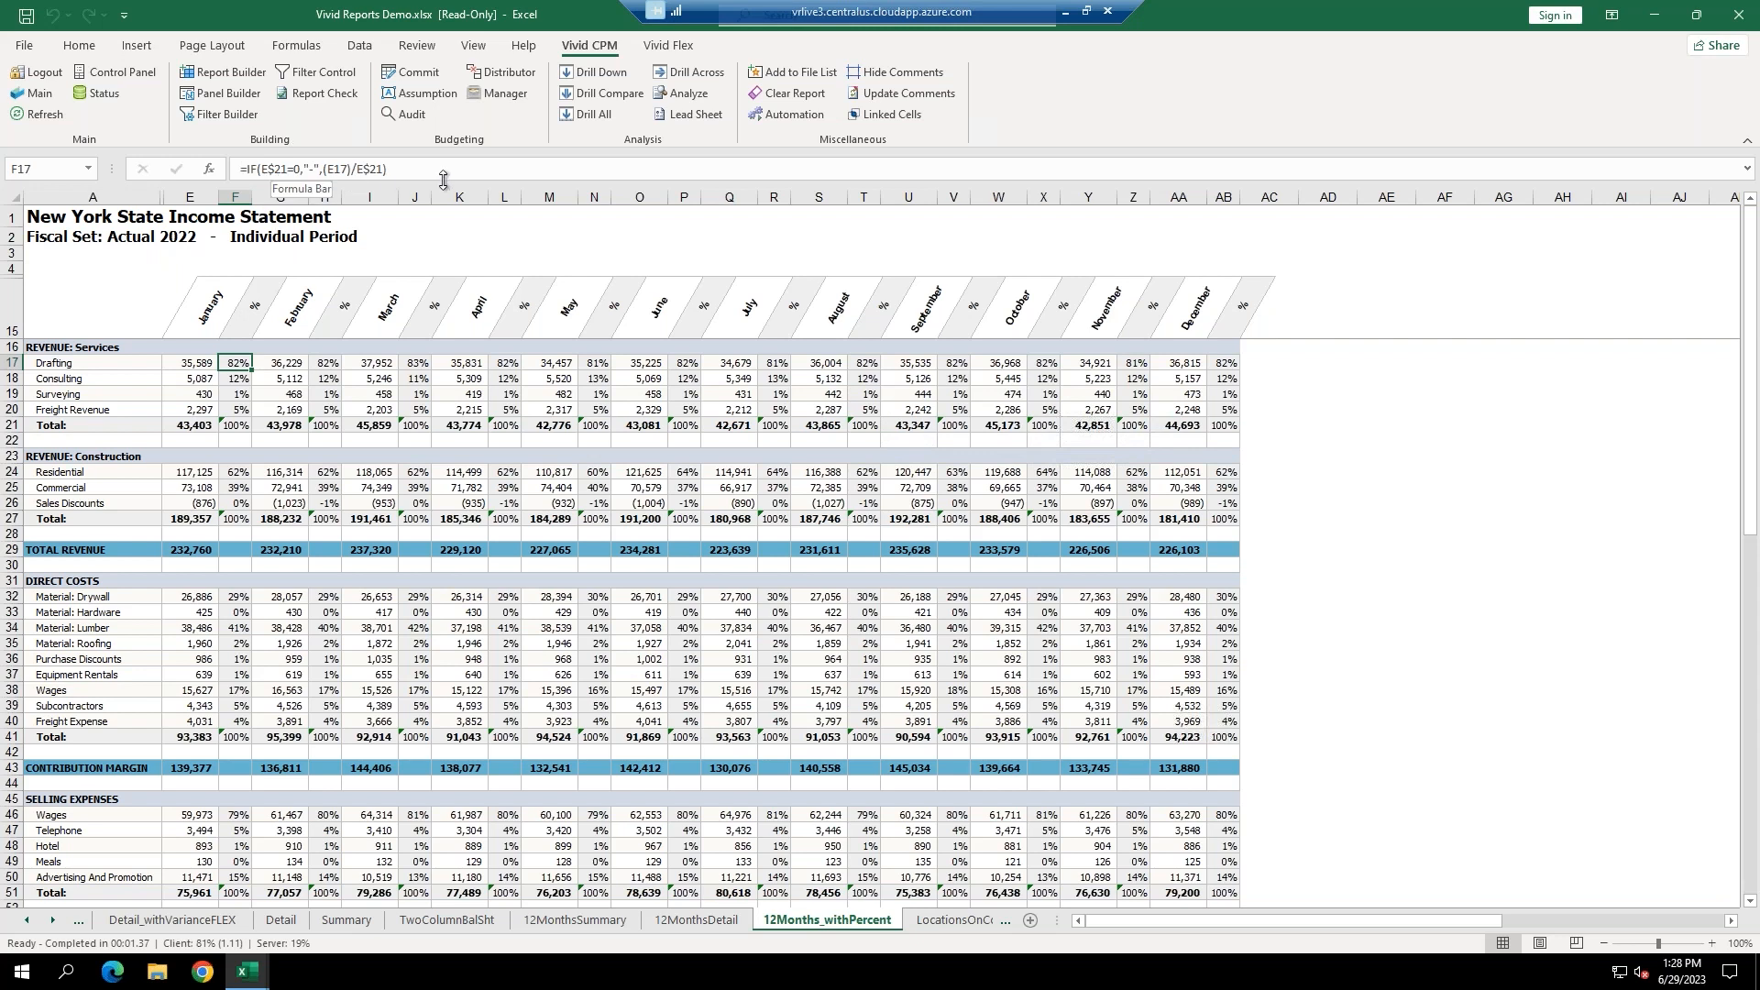
pyautogui.click(202, 364)
pyautogui.click(200, 379)
pyautogui.click(200, 394)
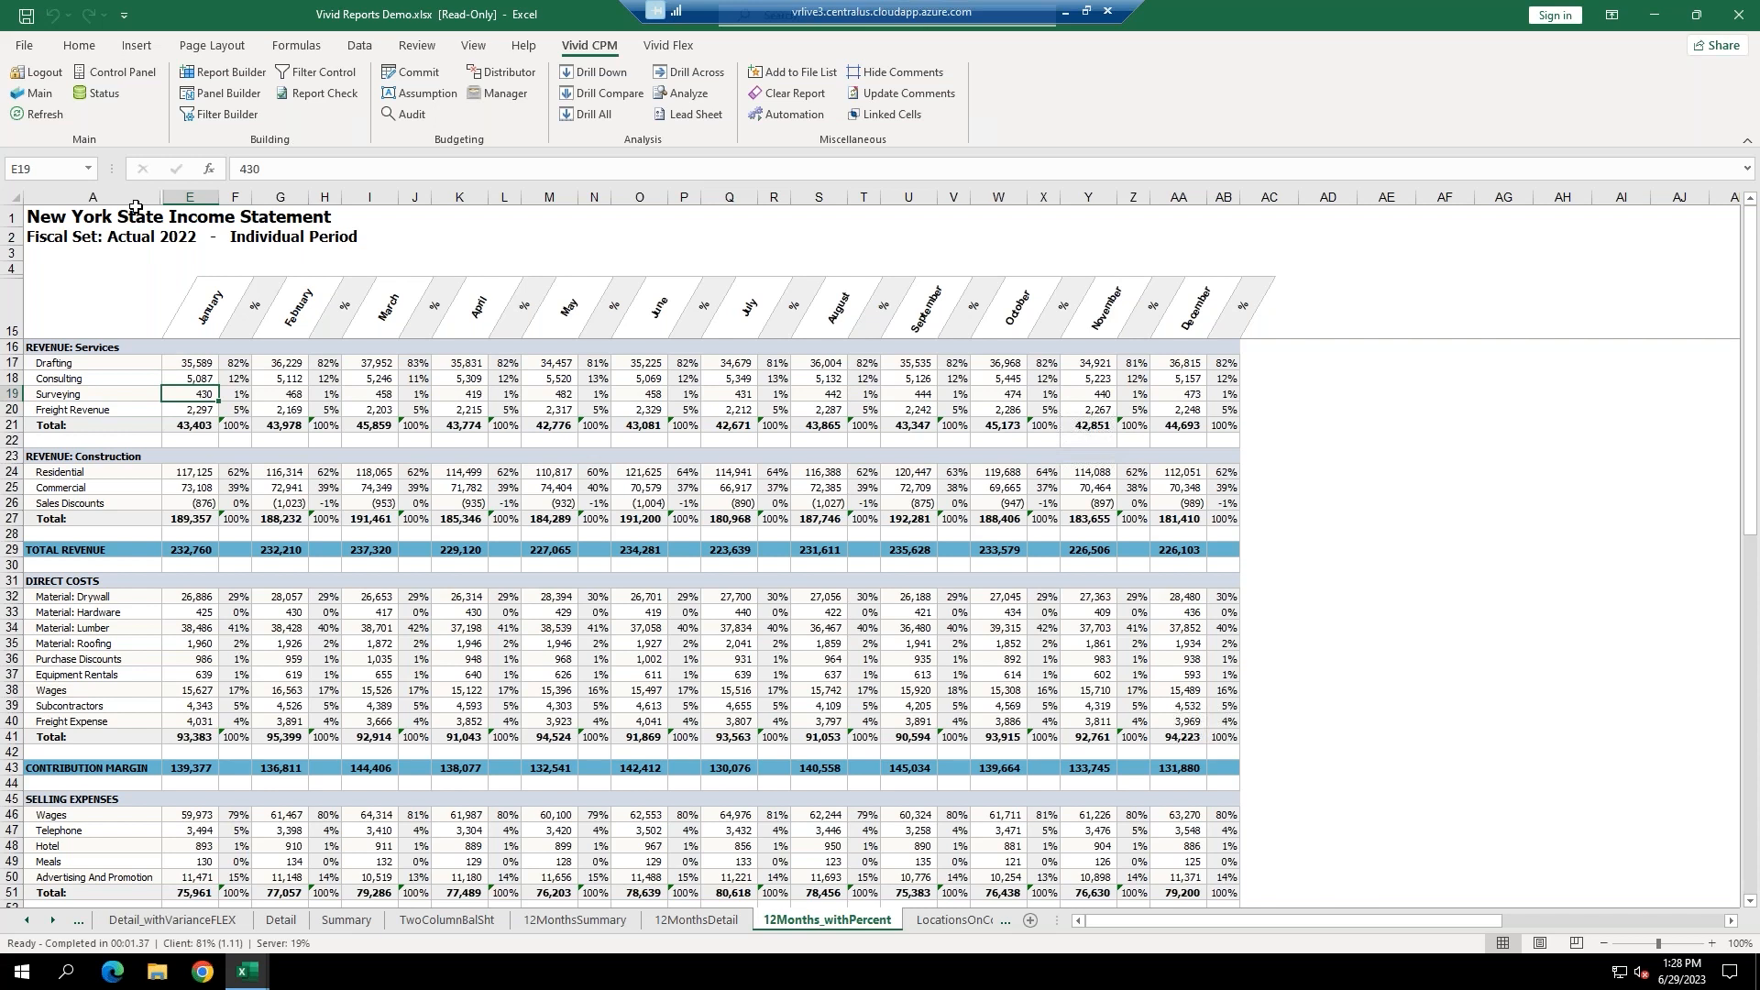
# Unhide columns B–D and view the Consulting filter comment in cell D18.
pyautogui.moveTo(135, 197); pyautogui.dragTo(190, 197)
pyautogui.rightClick(190, 197)
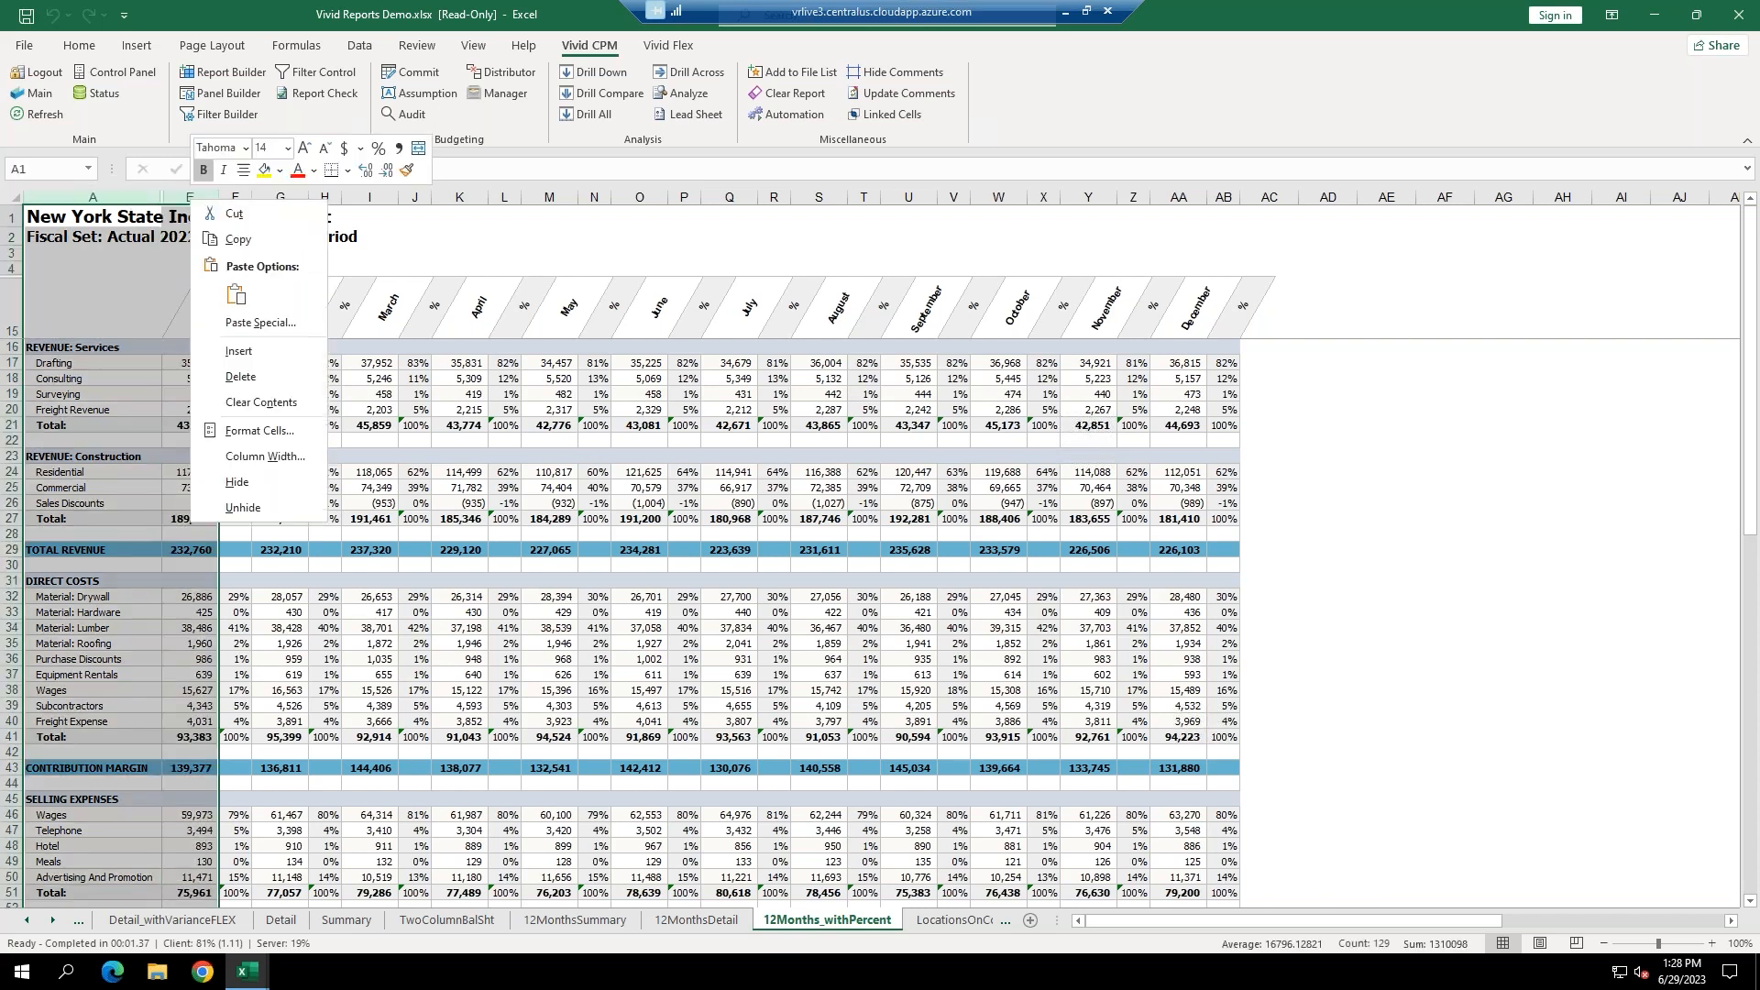
pyautogui.click(240, 506)
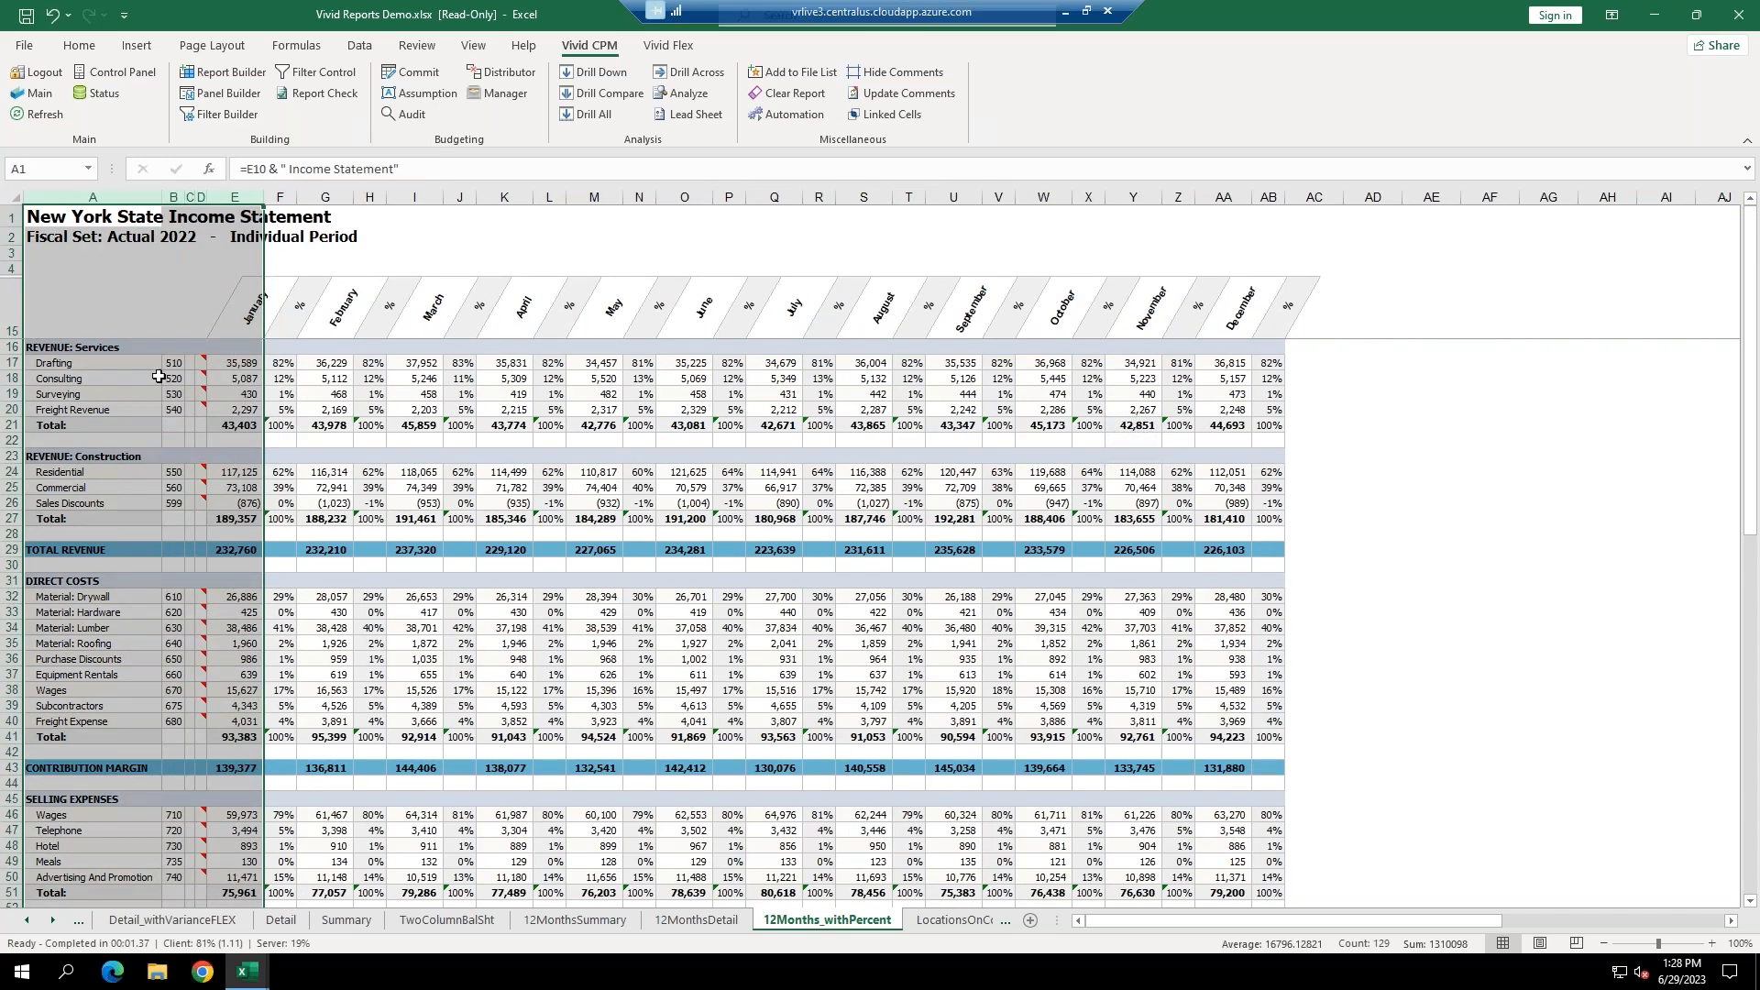
pyautogui.moveTo(91, 293); pyautogui.dragTo(73, 885)
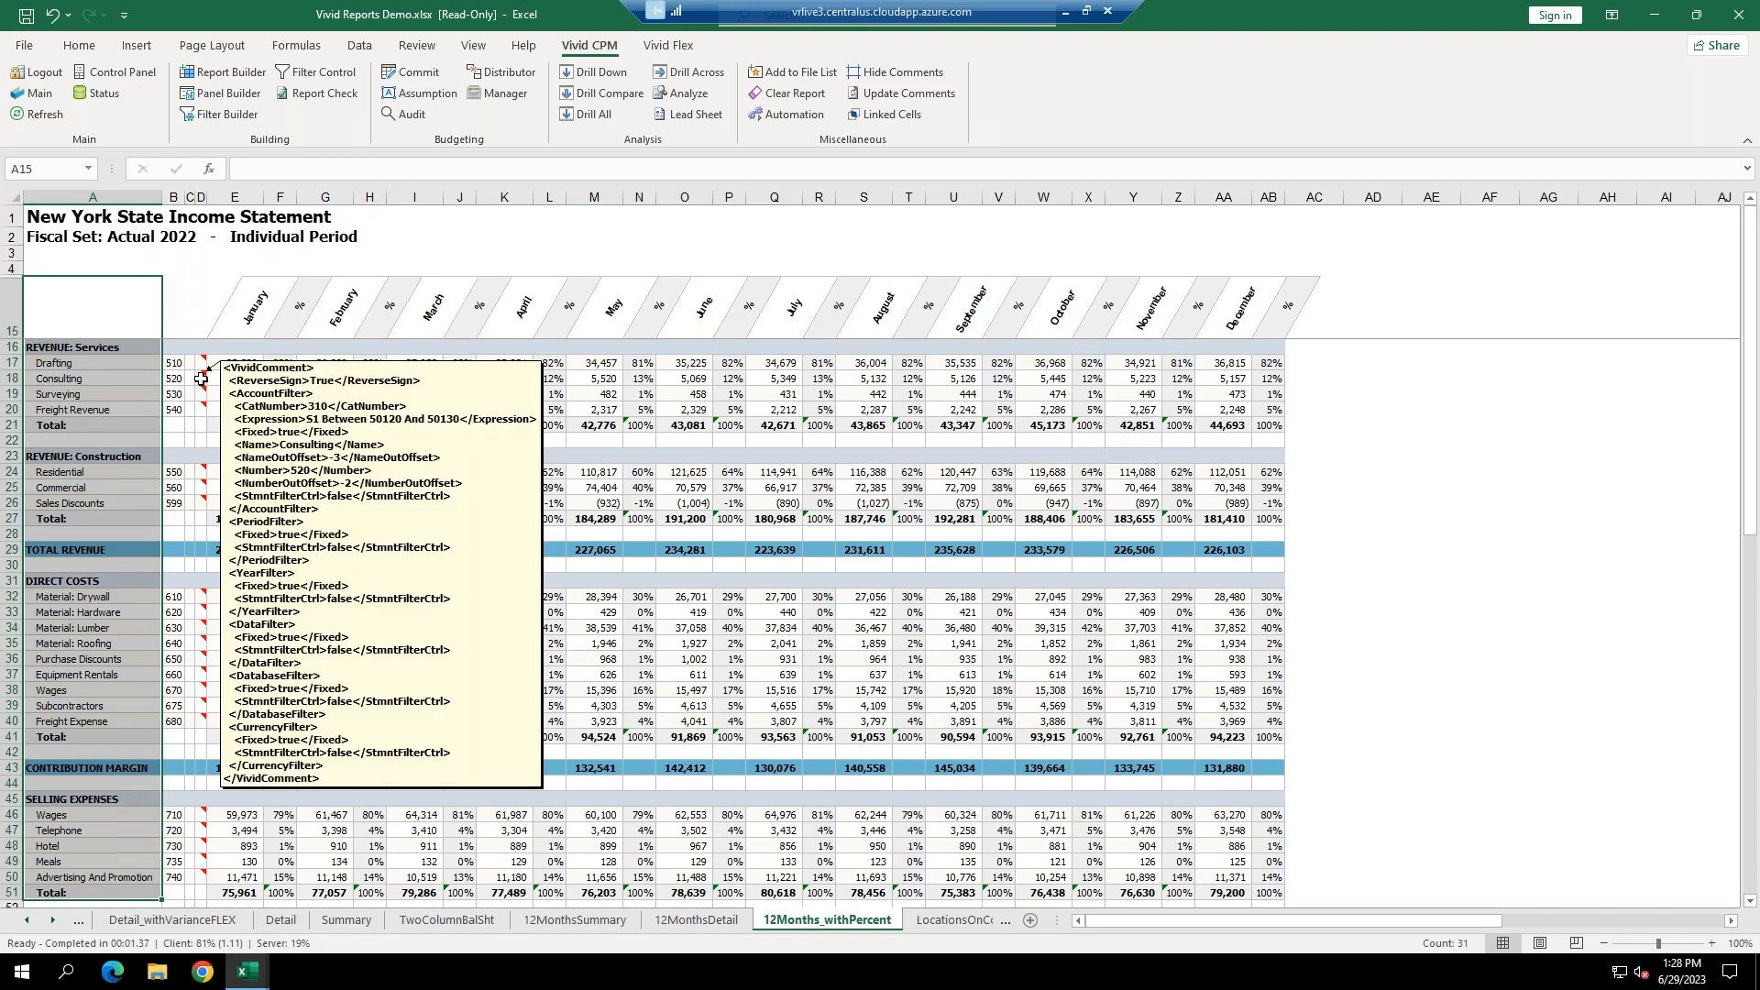
pyautogui.click(201, 378)
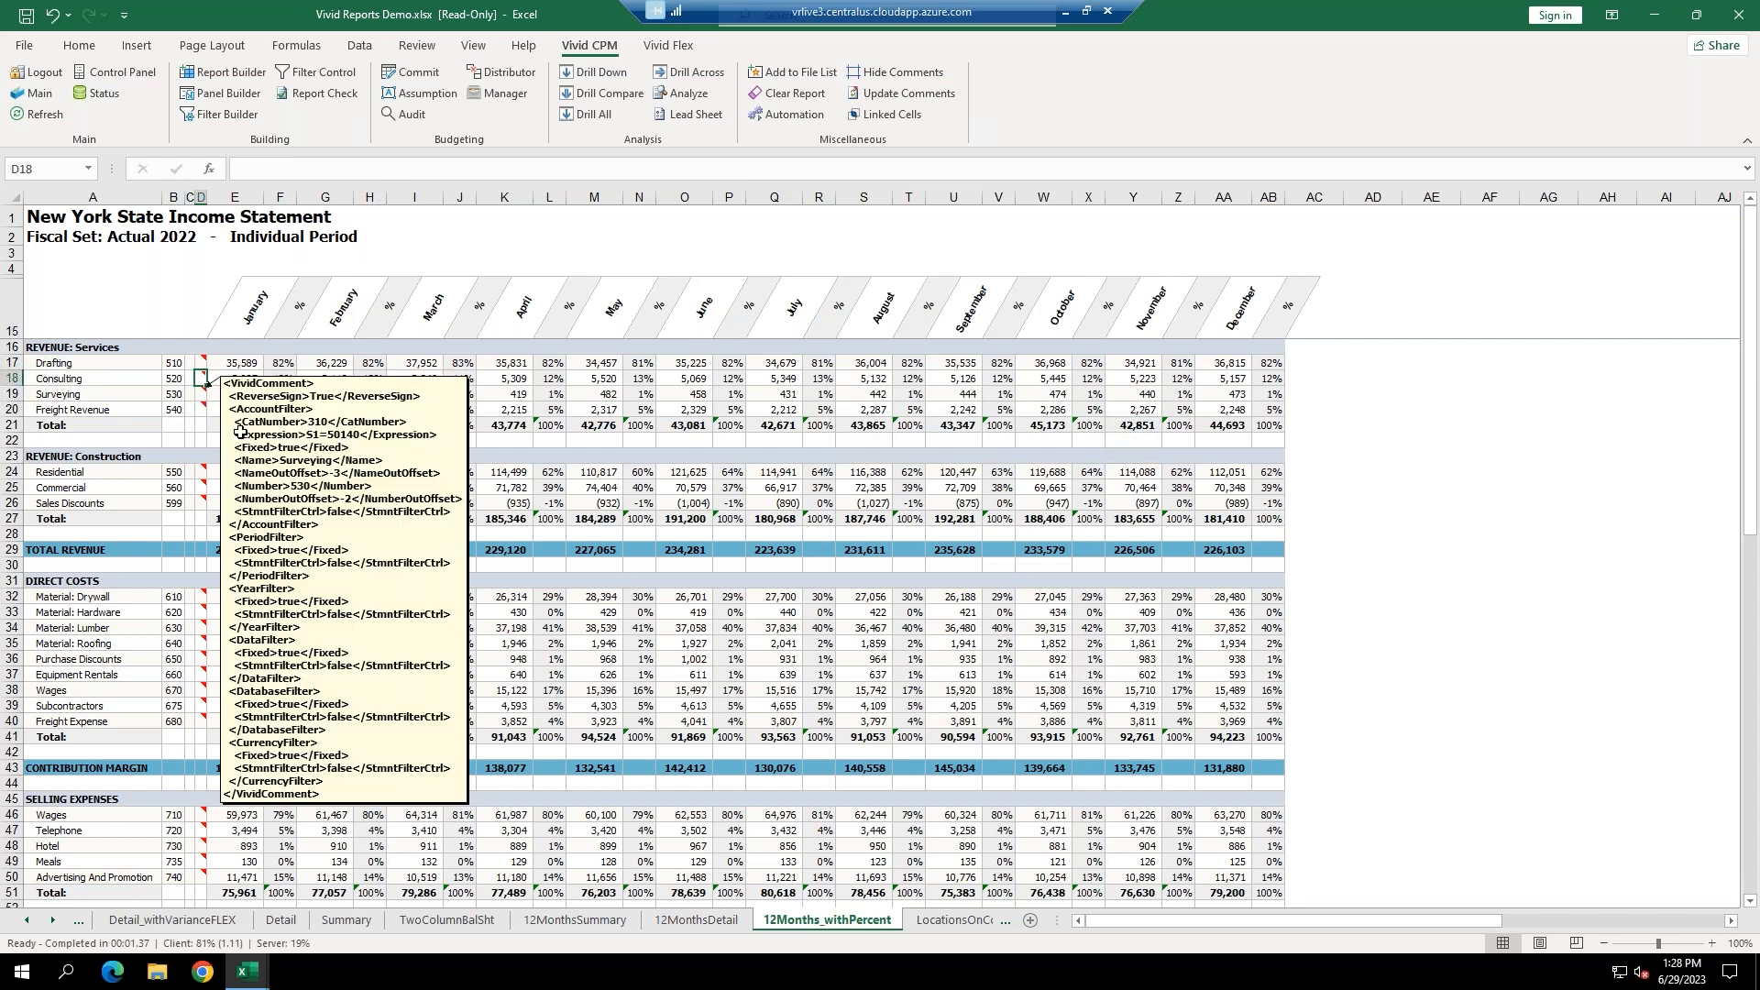
pyautogui.moveTo(198, 377)
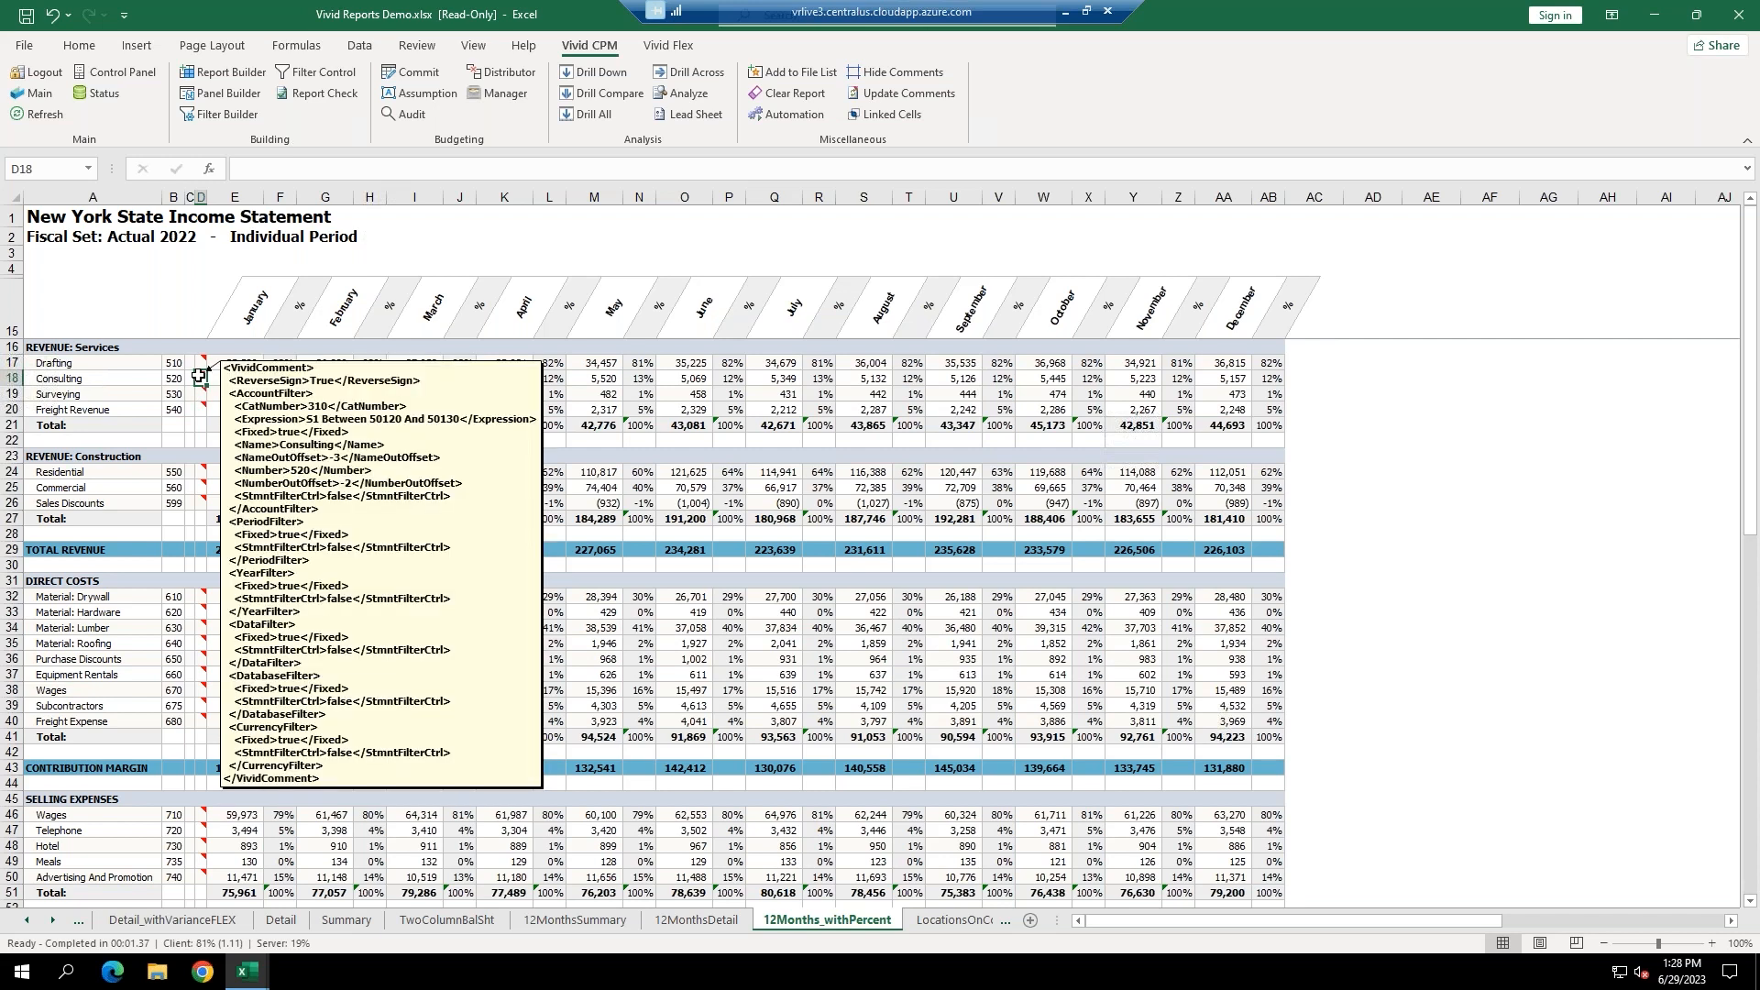
# Change the Consulting filter expression to S1 Between 50120 And 50140 and test it.
pyautogui.click(244, 117)
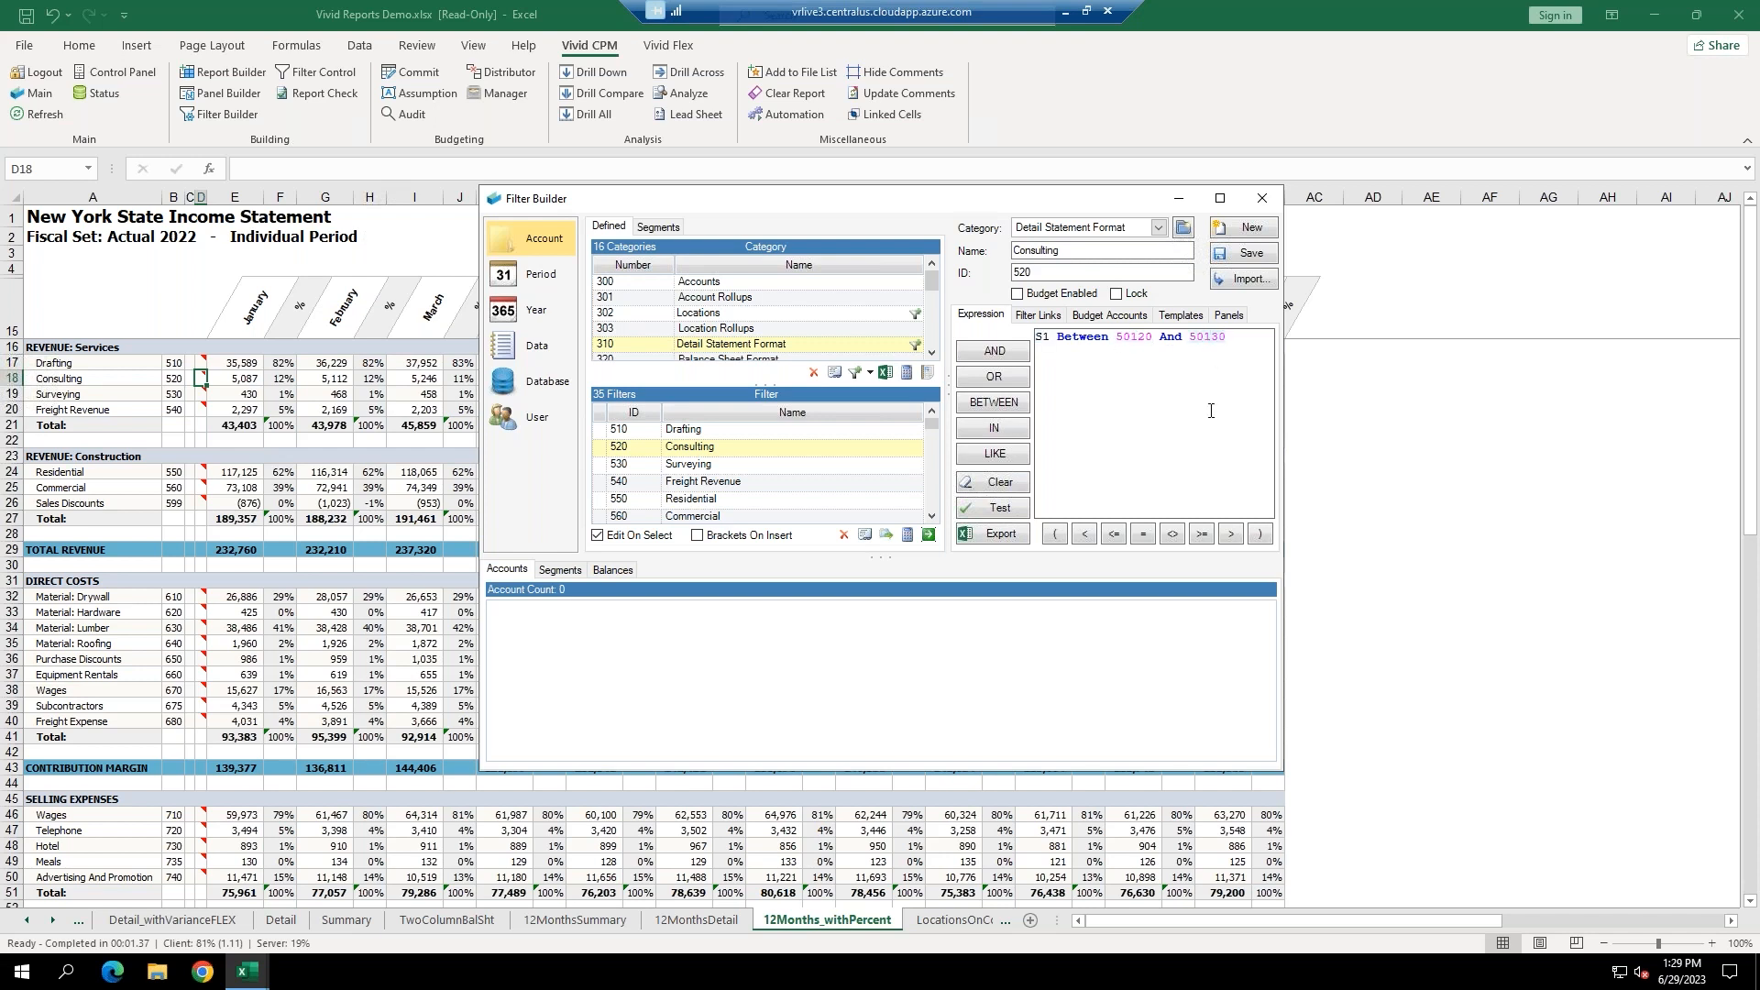
pyautogui.click(998, 513)
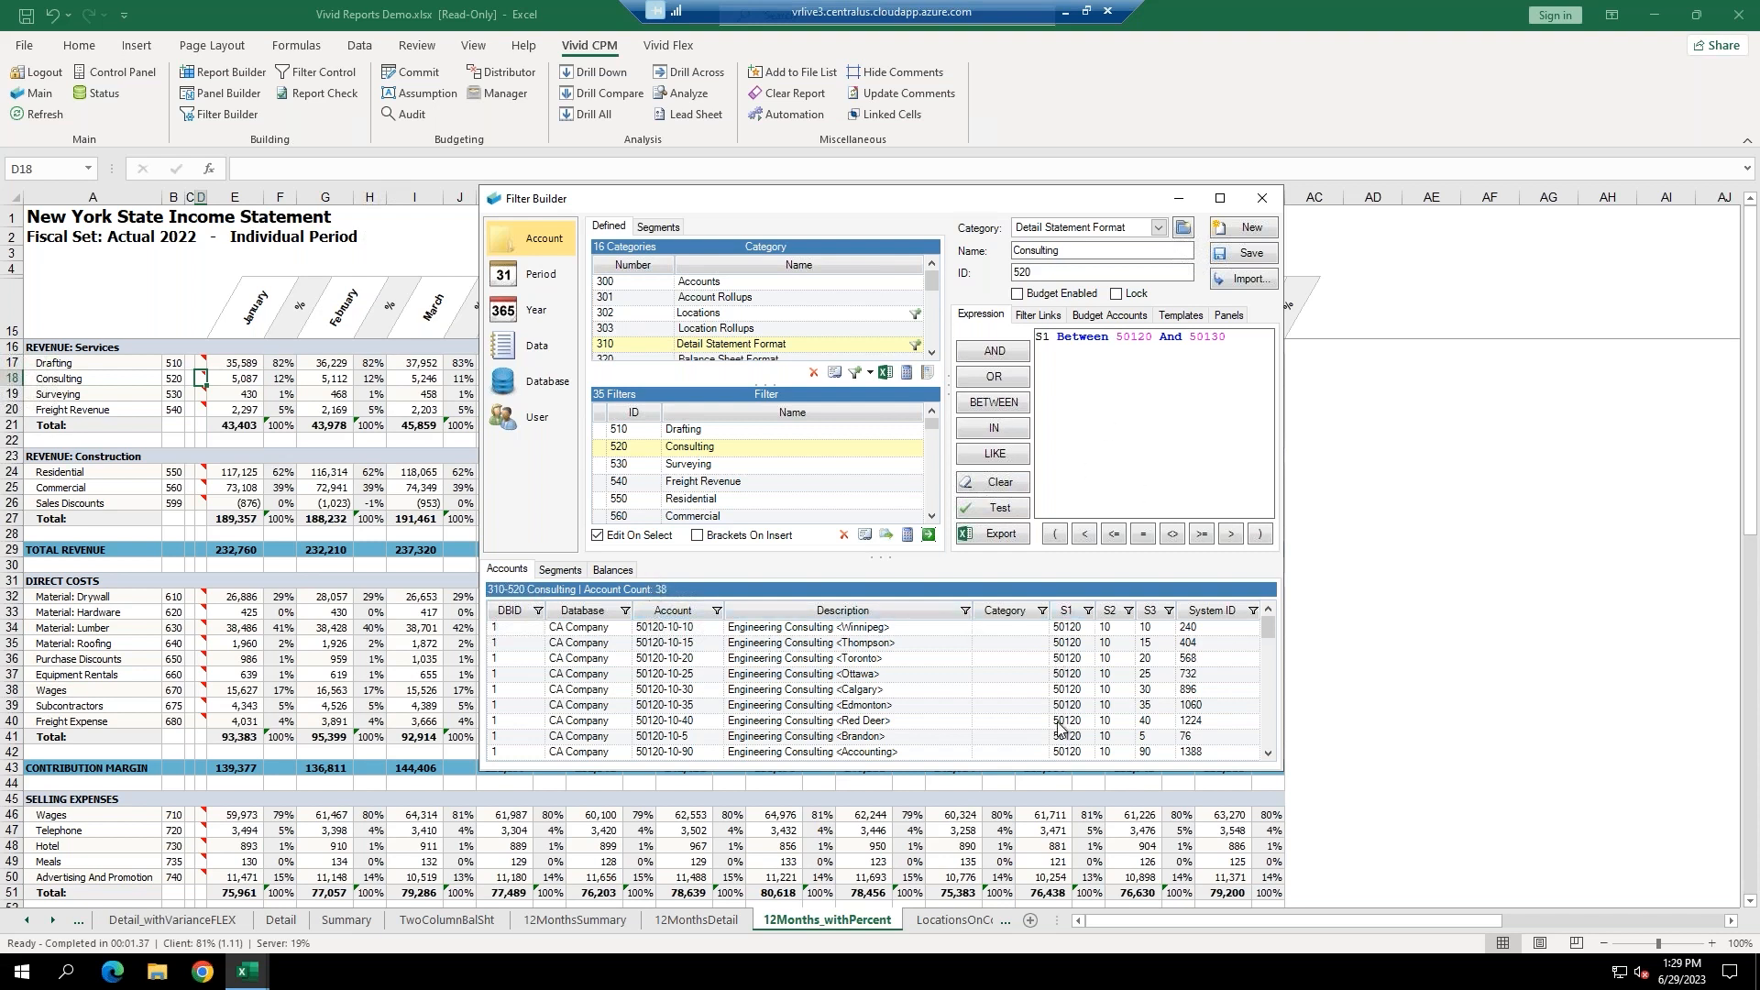
pyautogui.moveTo(1270, 629)
pyautogui.mouseDown()
pyautogui.moveTo(1265, 735)
pyautogui.moveTo(1267, 626)
pyautogui.mouseUp()
pyautogui.click(1088, 611)
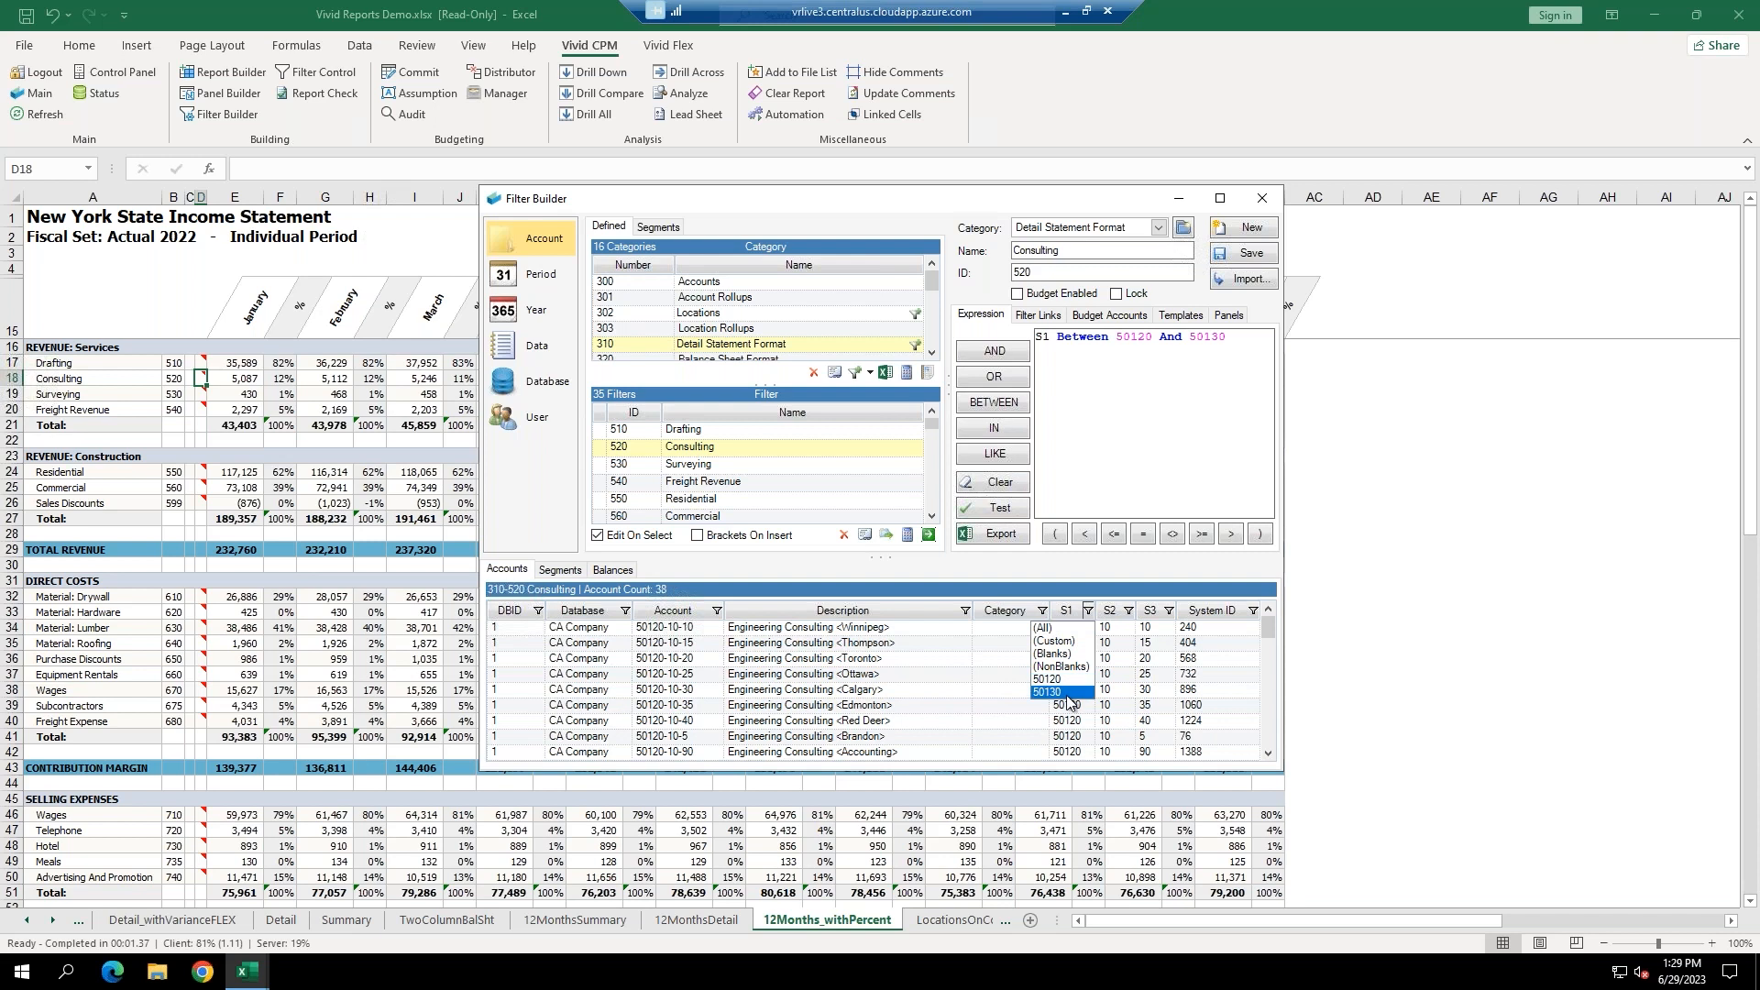
pyautogui.click(1219, 341)
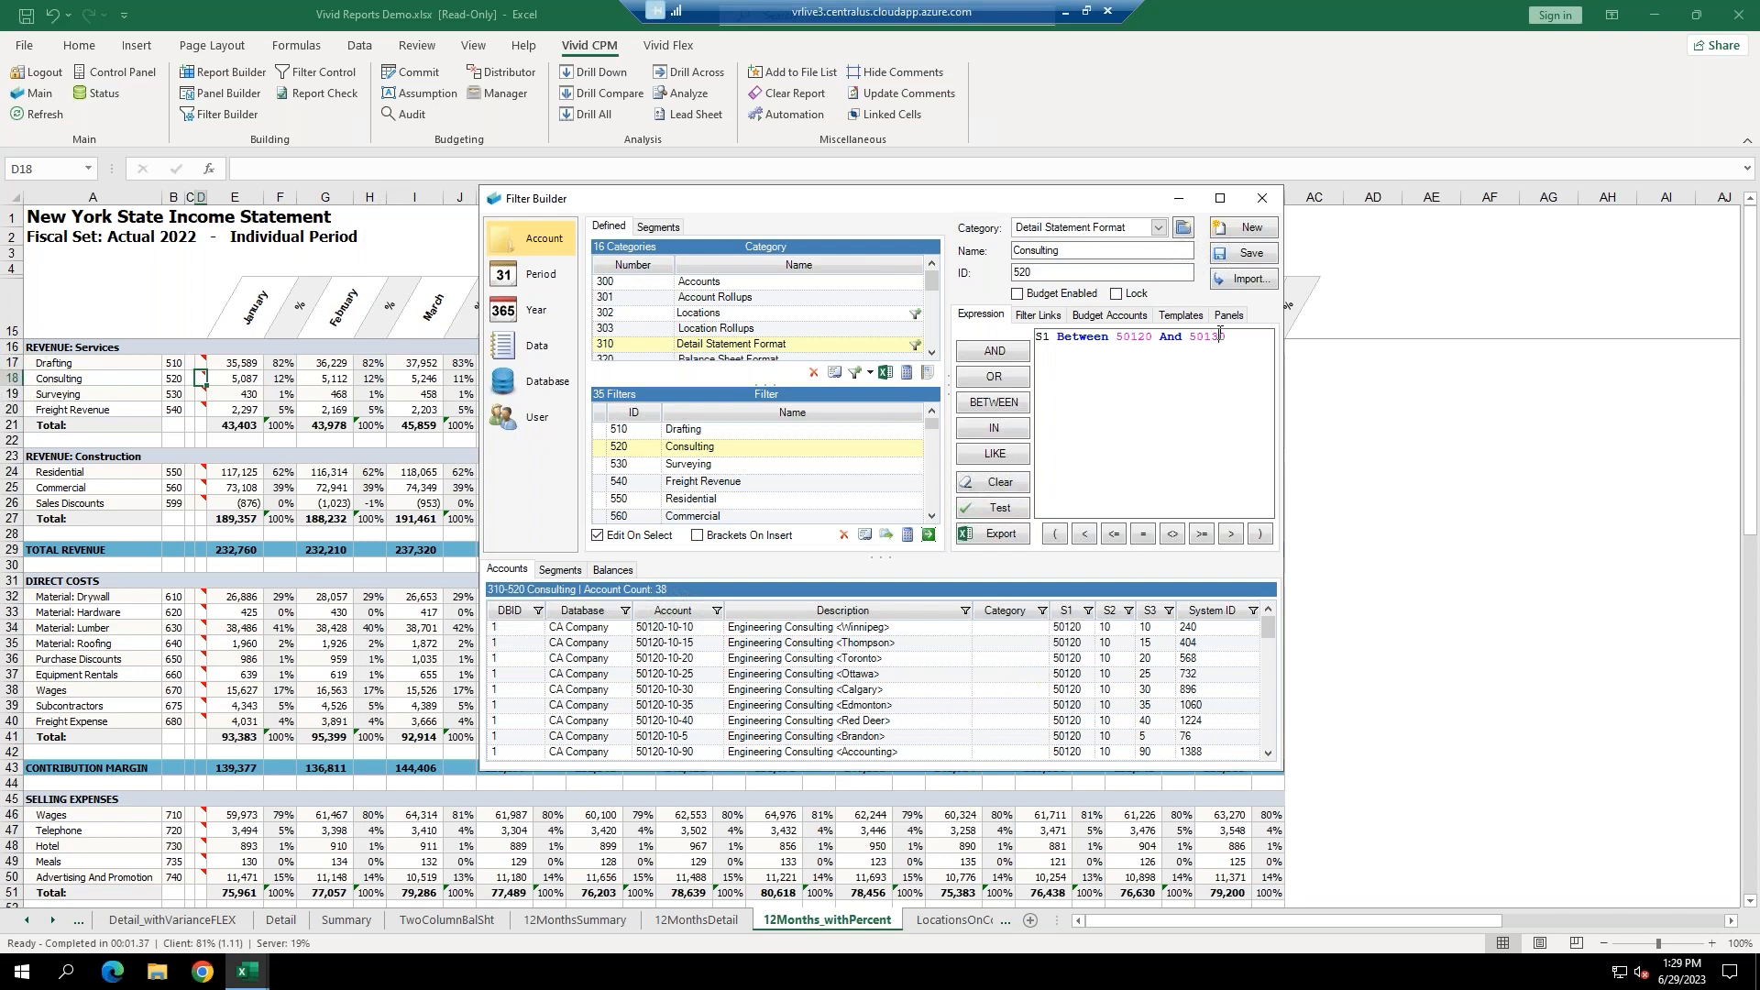
pyautogui.write('4')
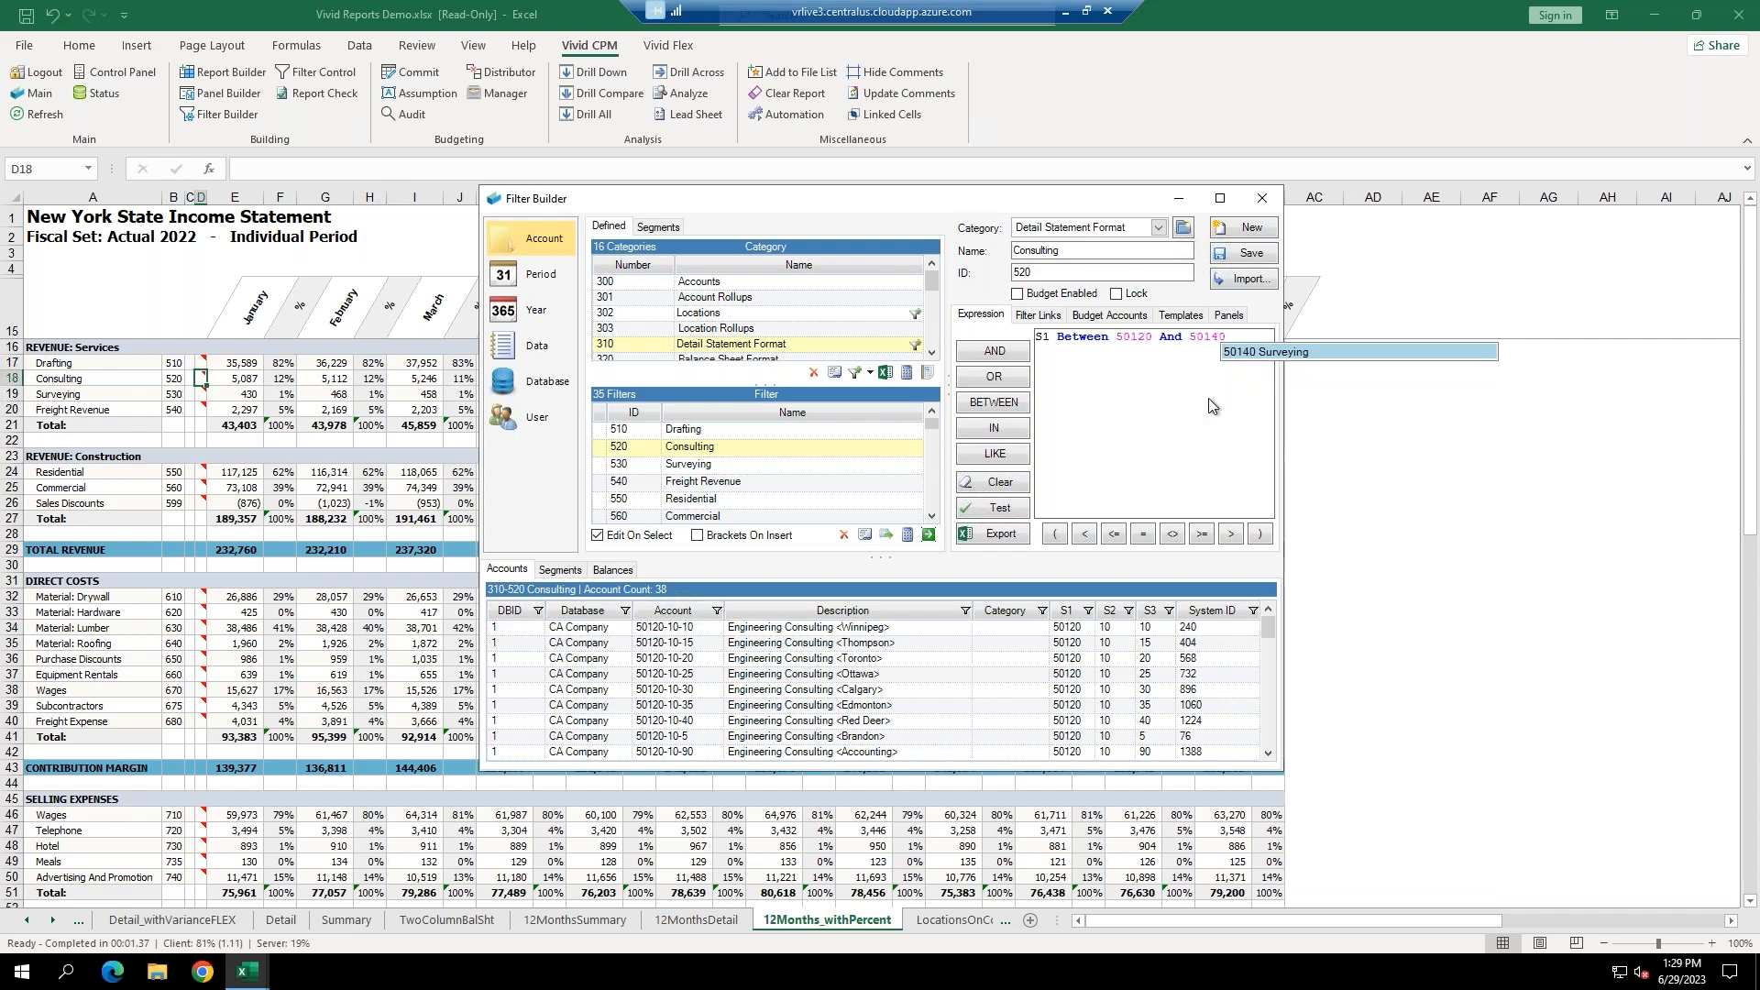
pyautogui.click(990, 510)
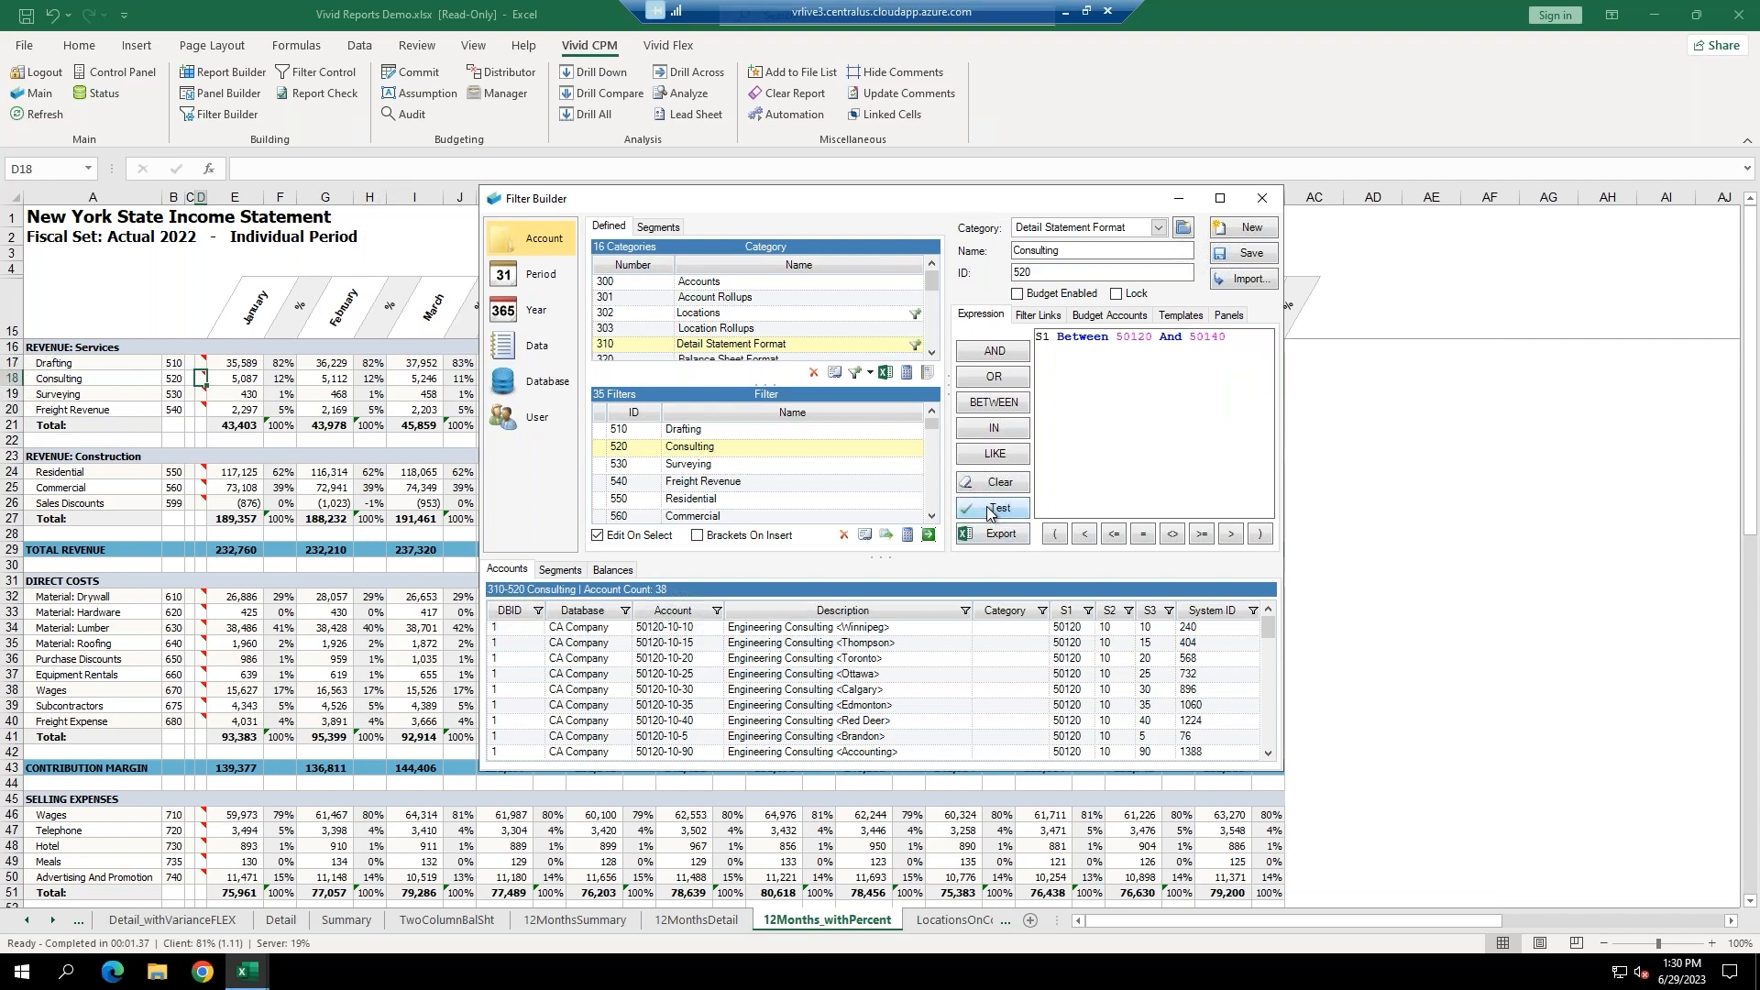
pyautogui.click(1088, 611)
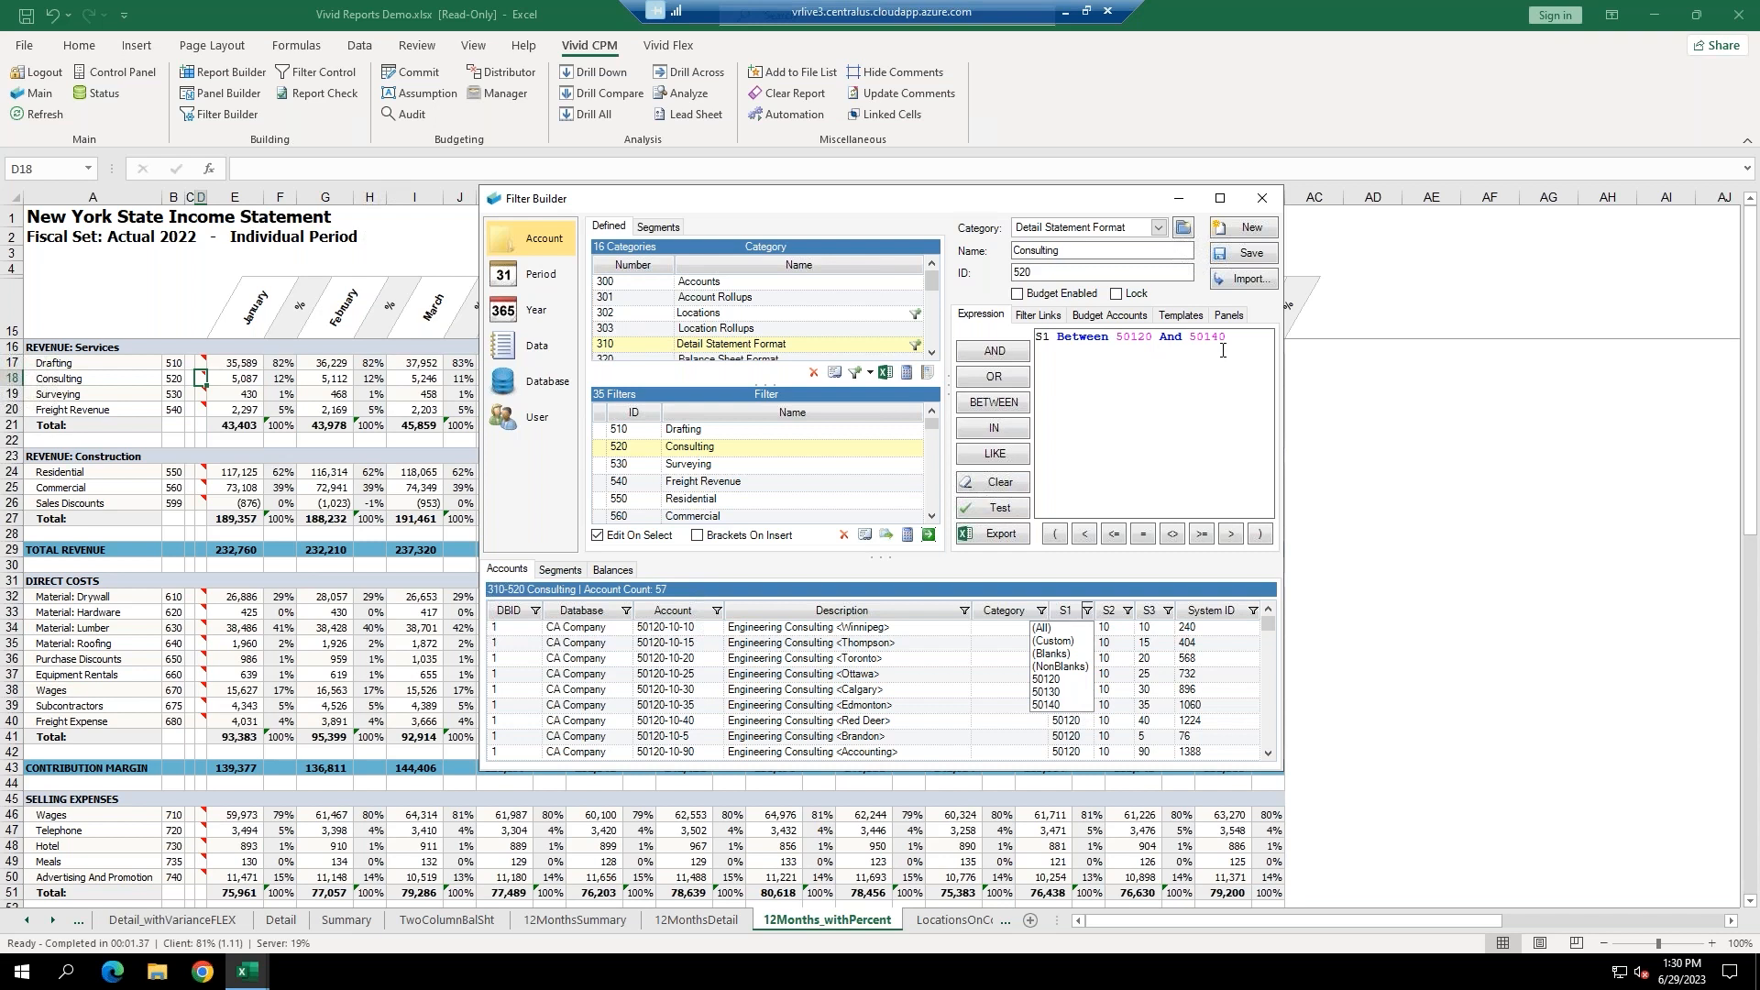
# Save filter 520 as 'Consulting - CB', overwriting it, and refresh the report.
pyautogui.click(1079, 251)
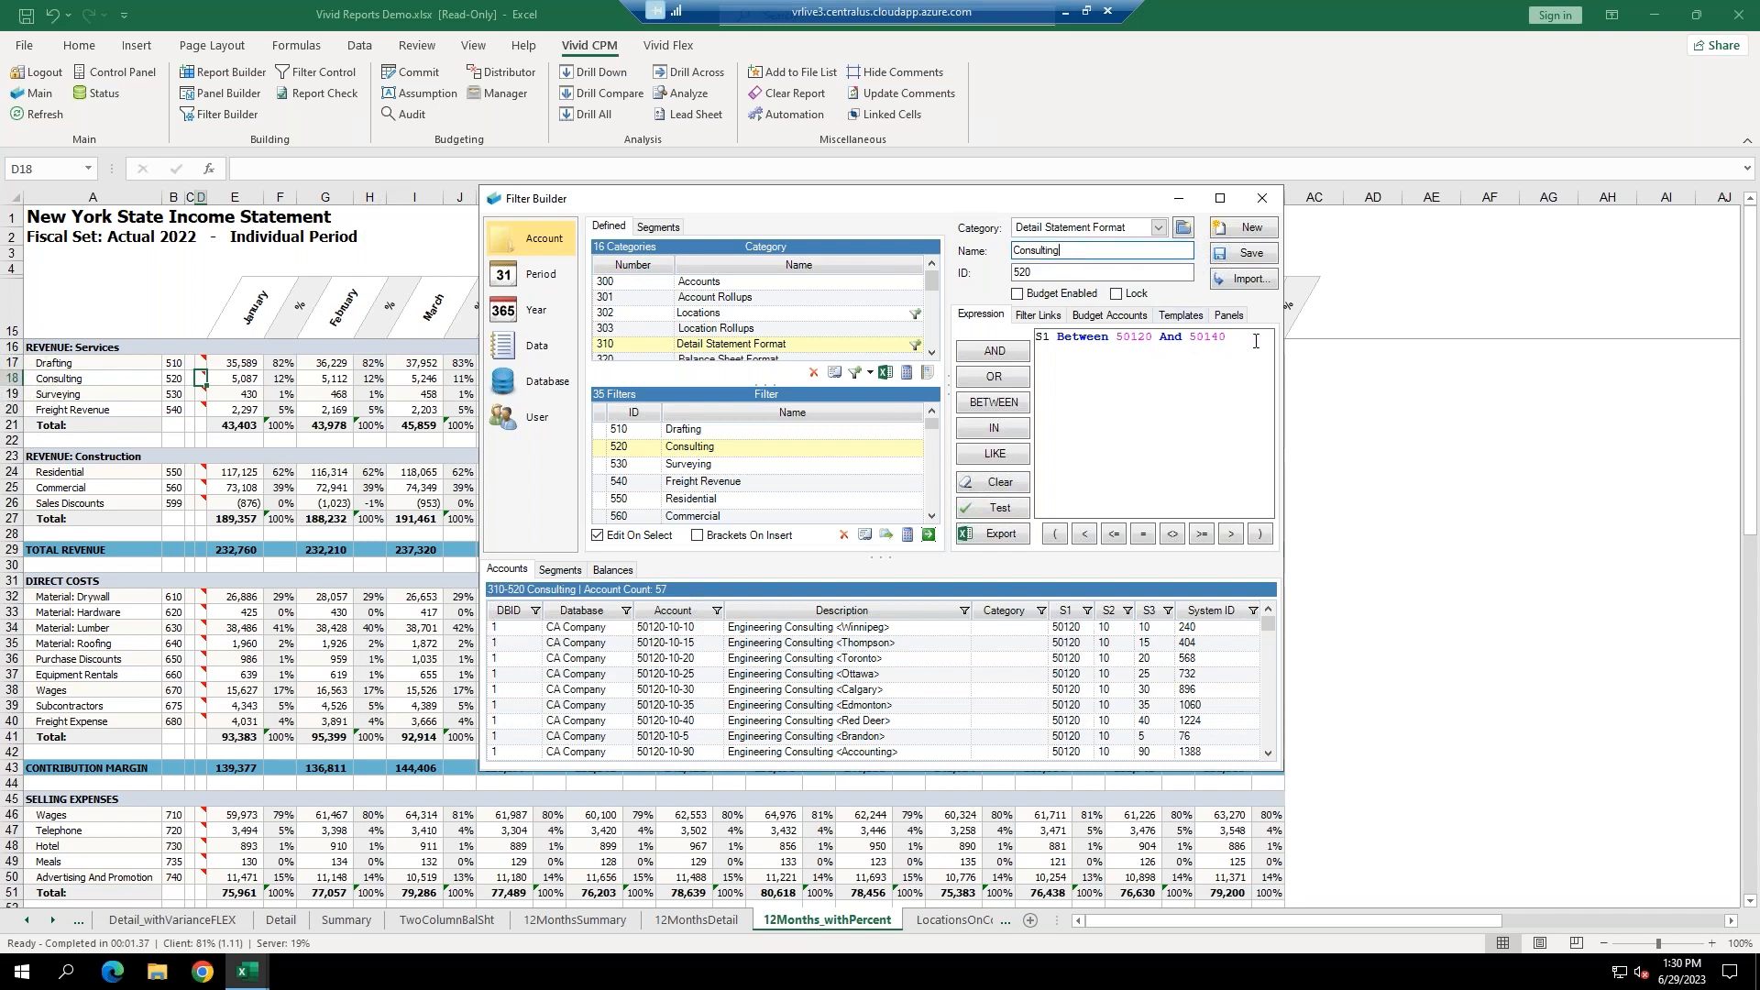
pyautogui.write('- CB')
pyautogui.click(1239, 253)
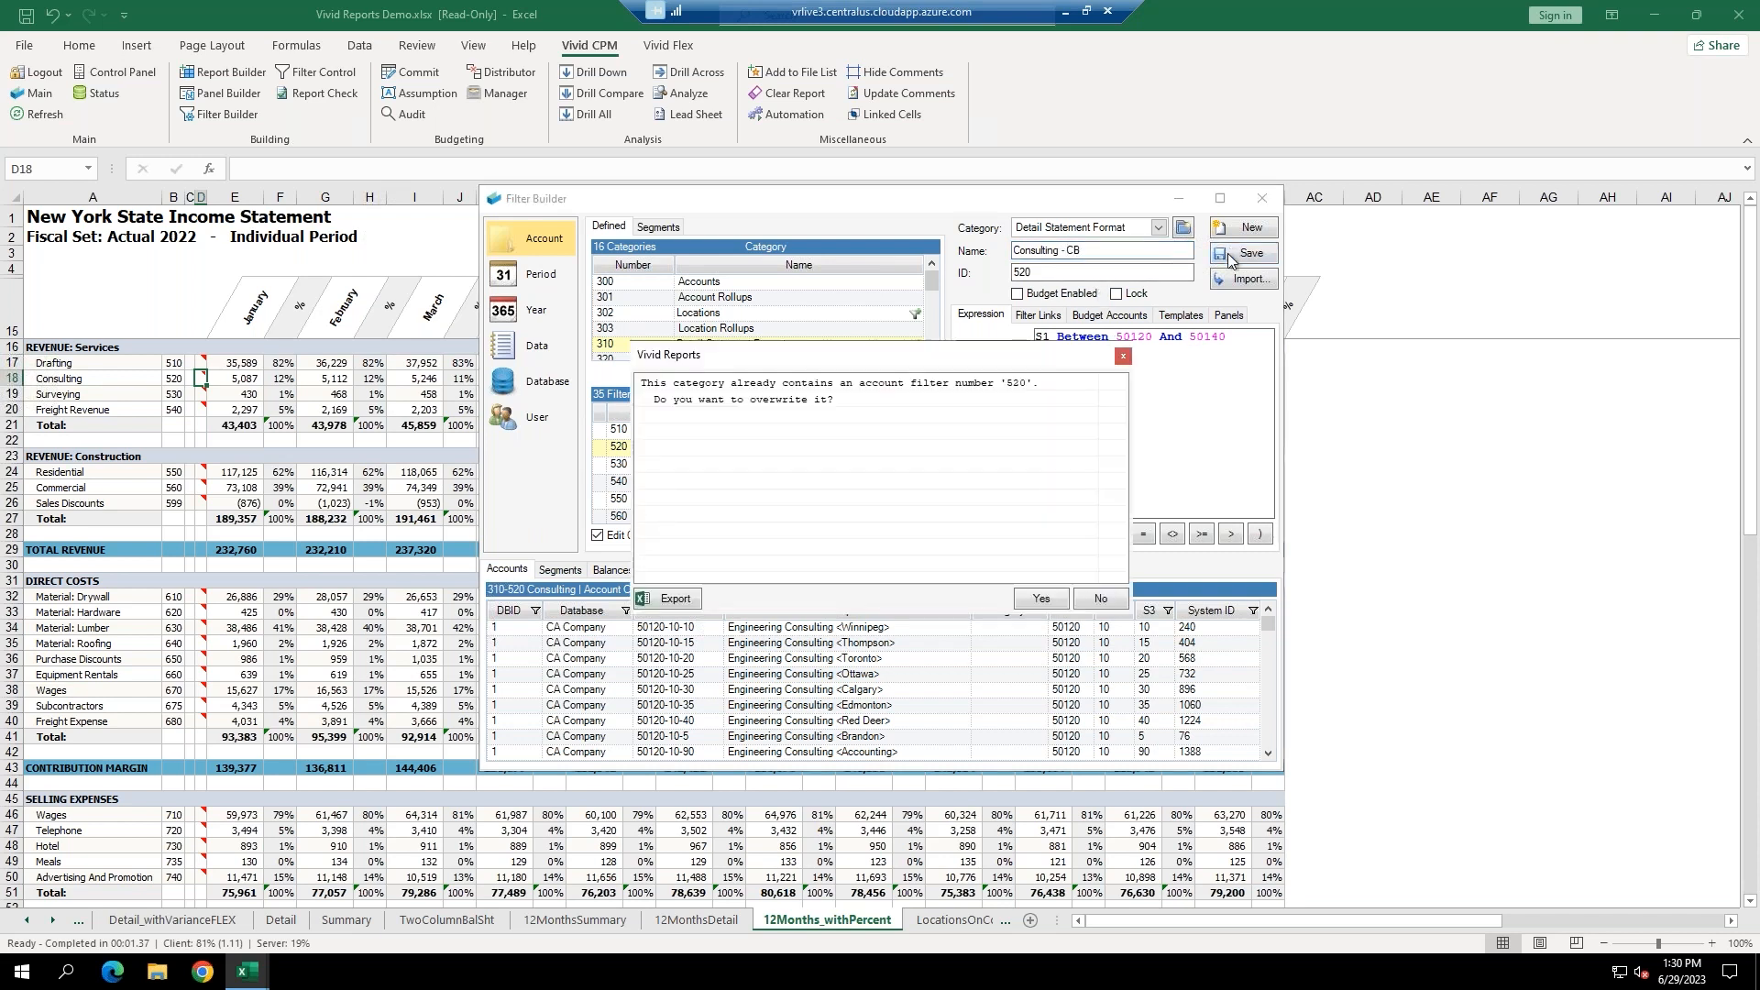
pyautogui.click(1034, 597)
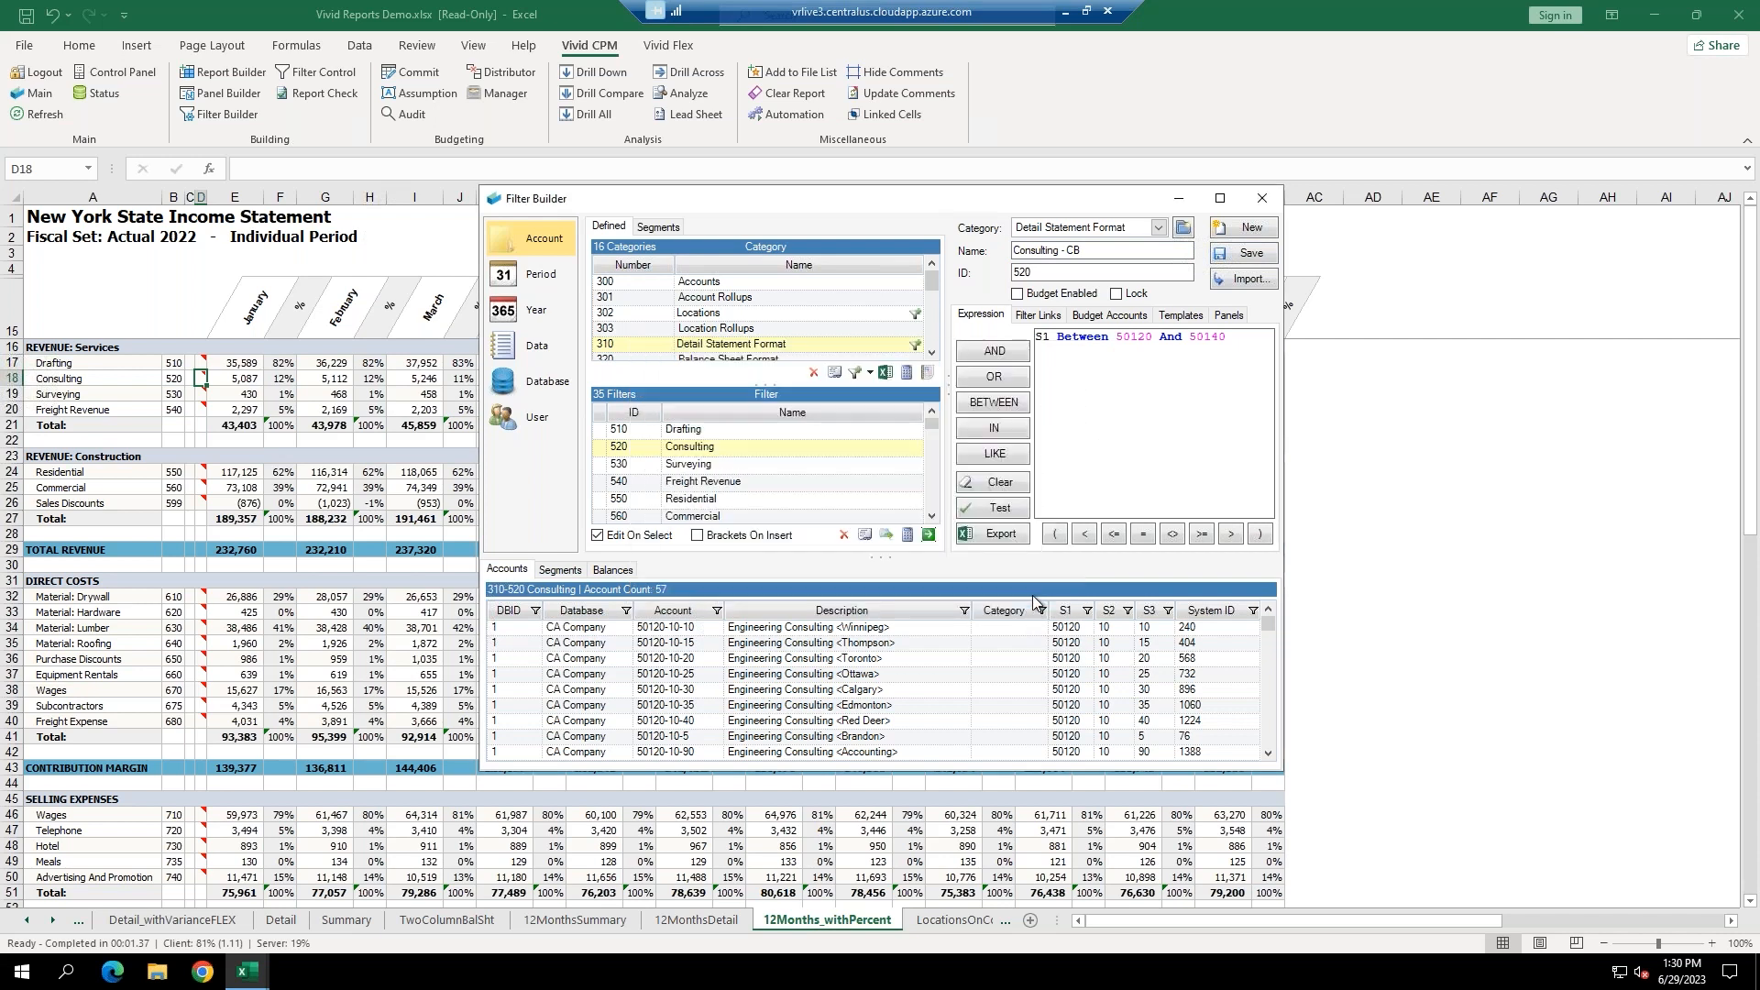
pyautogui.moveTo(110, 380); pyautogui.dragTo(249, 380)
pyautogui.click(41, 114)
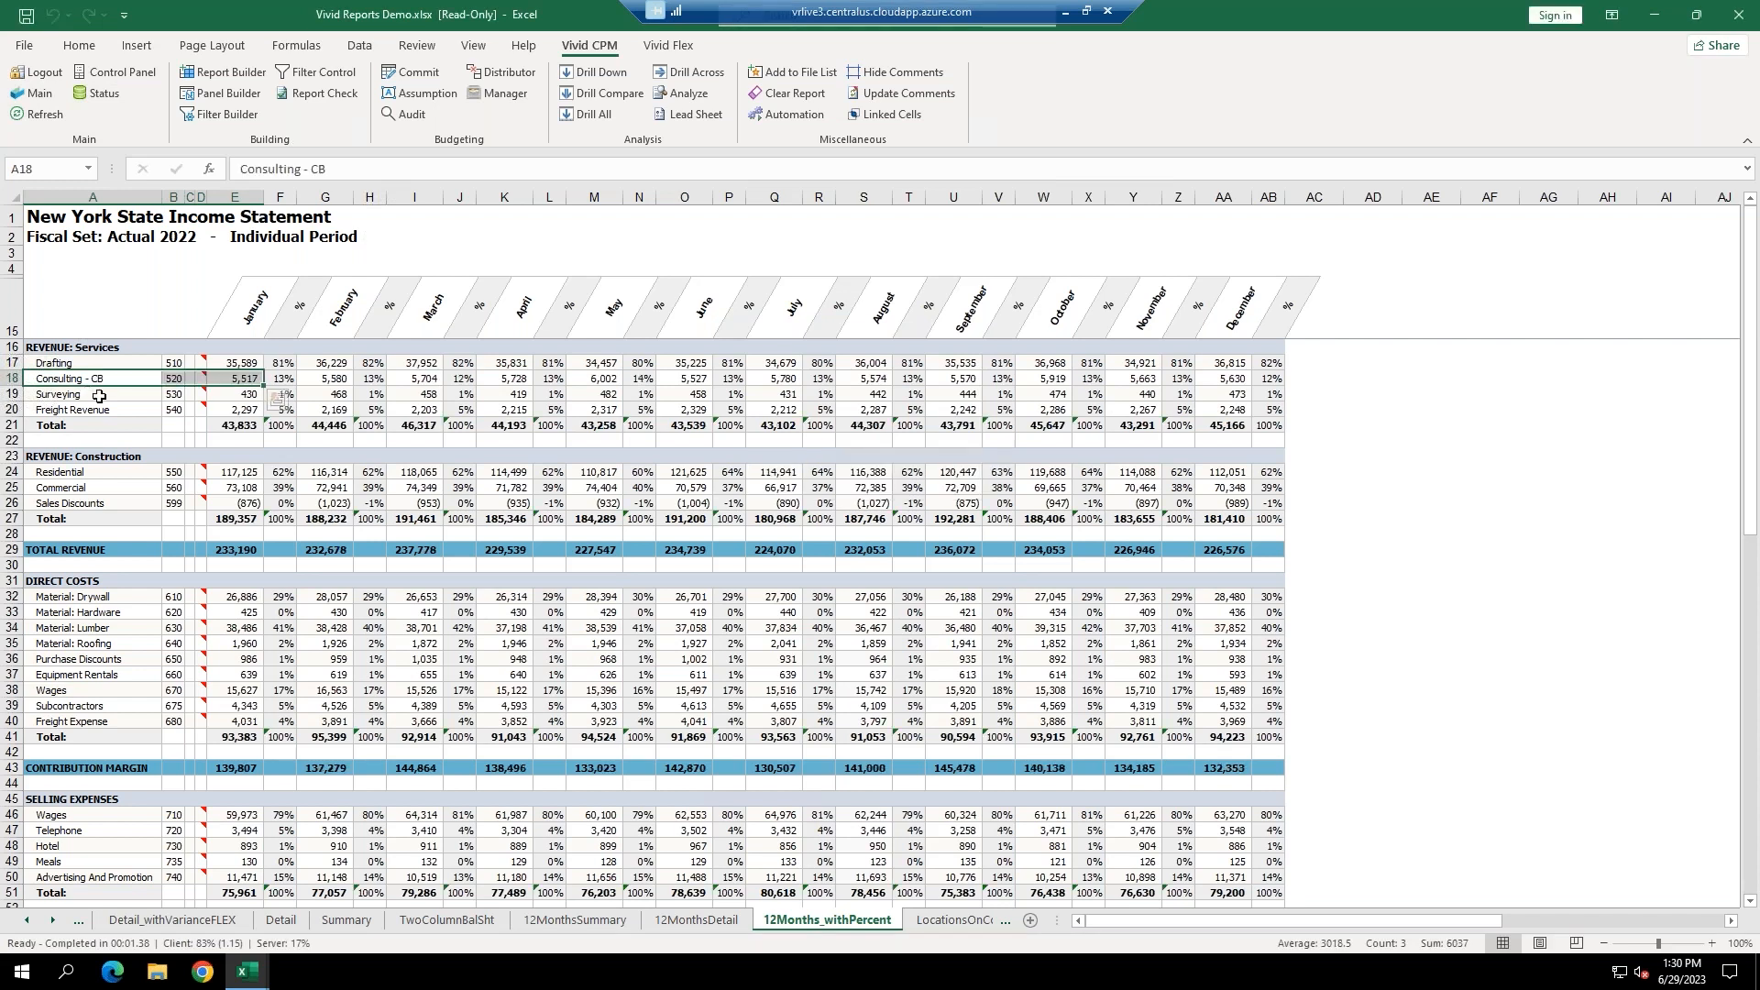
# Refresh the Detail sheet so Consulting - CB reads 5,780 for July, then go to LocationsOnColumns_US.
pyautogui.click(231, 377)
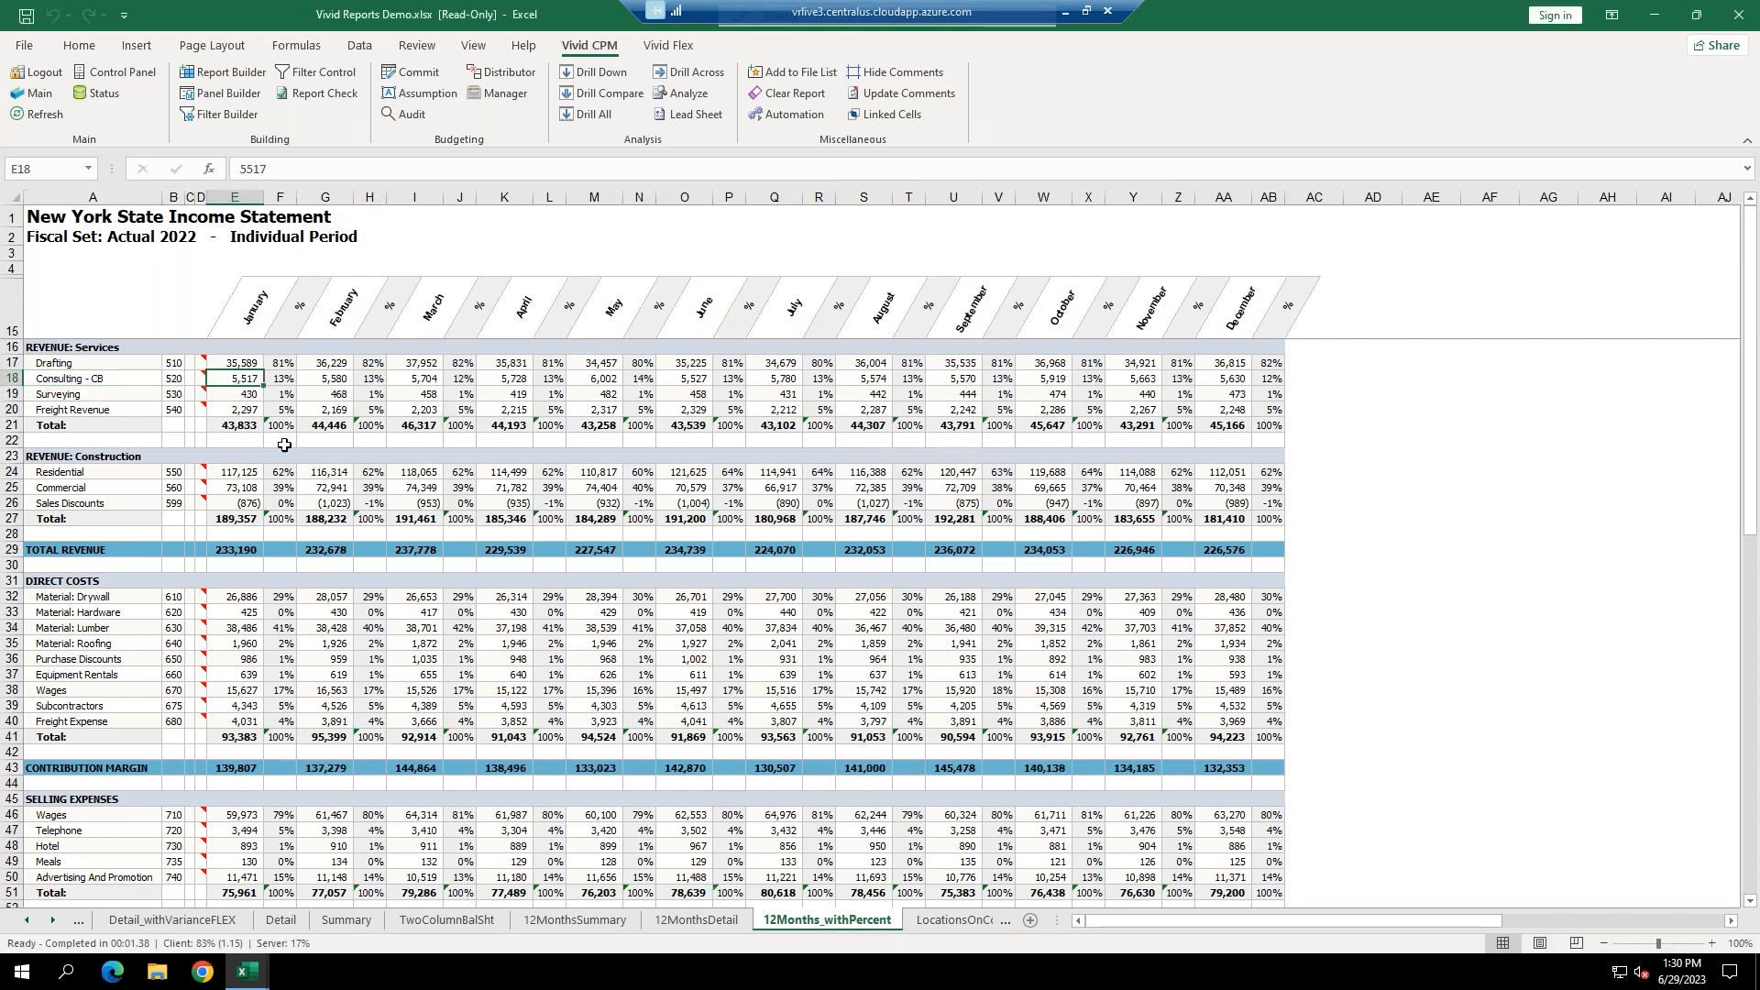
pyautogui.click(277, 922)
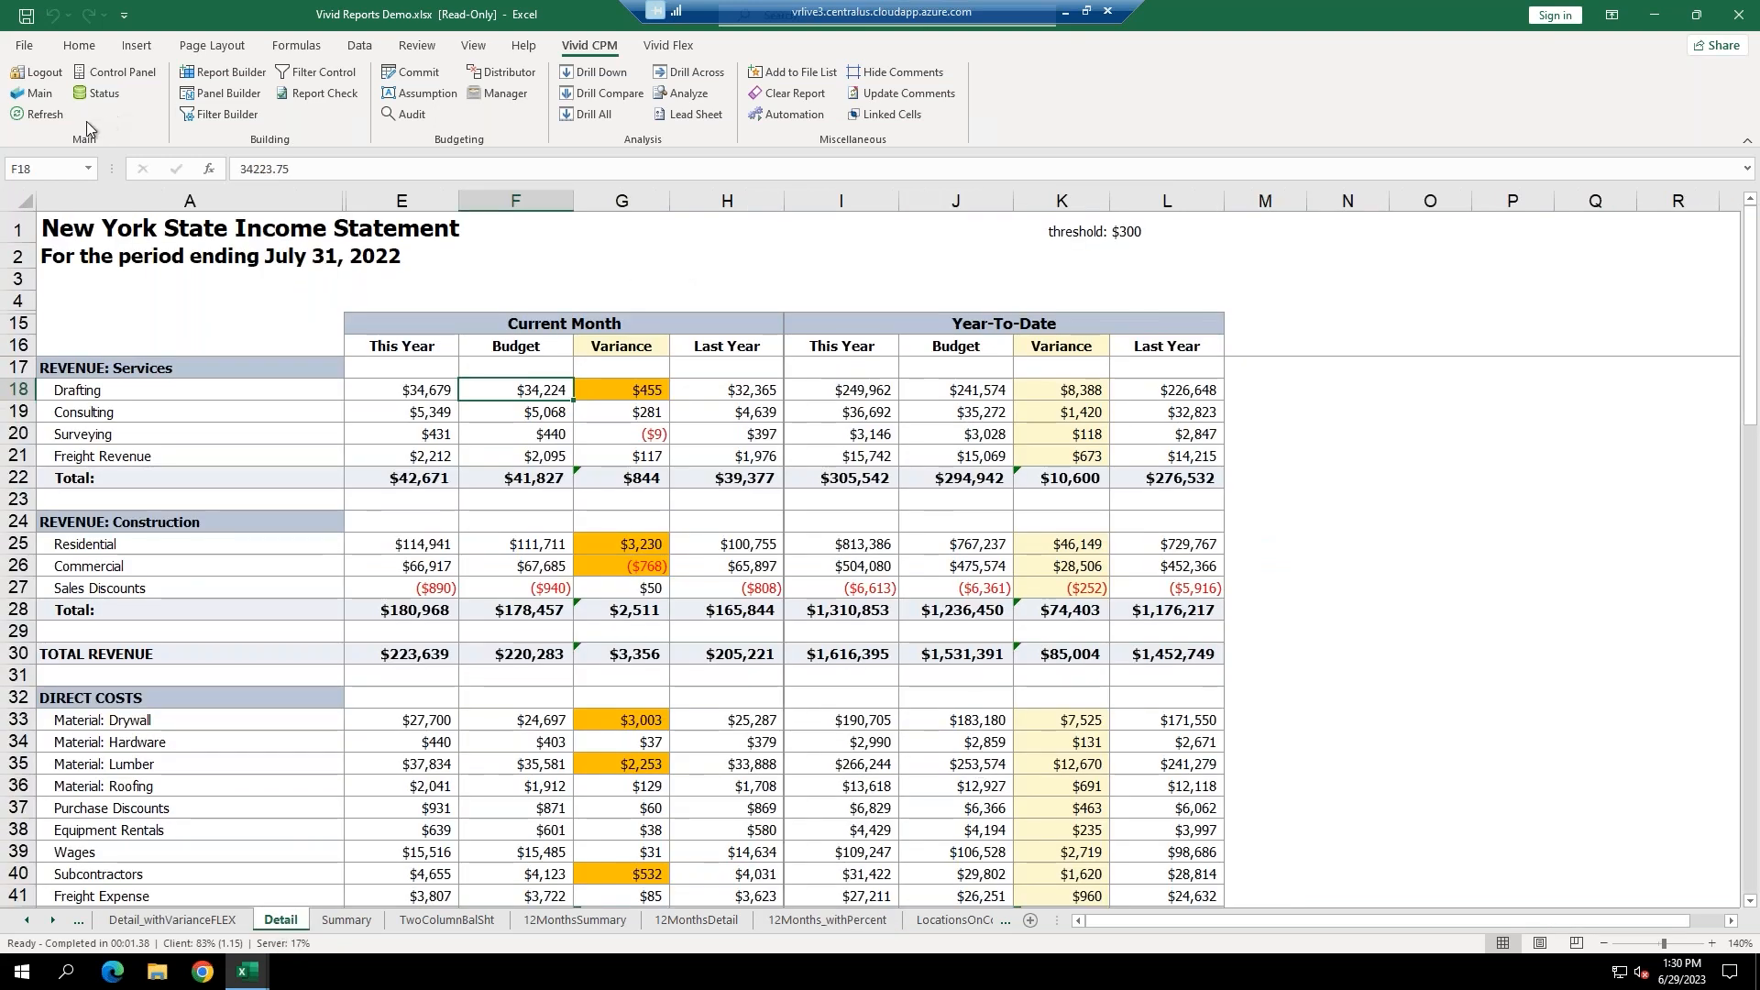
pyautogui.click(37, 115)
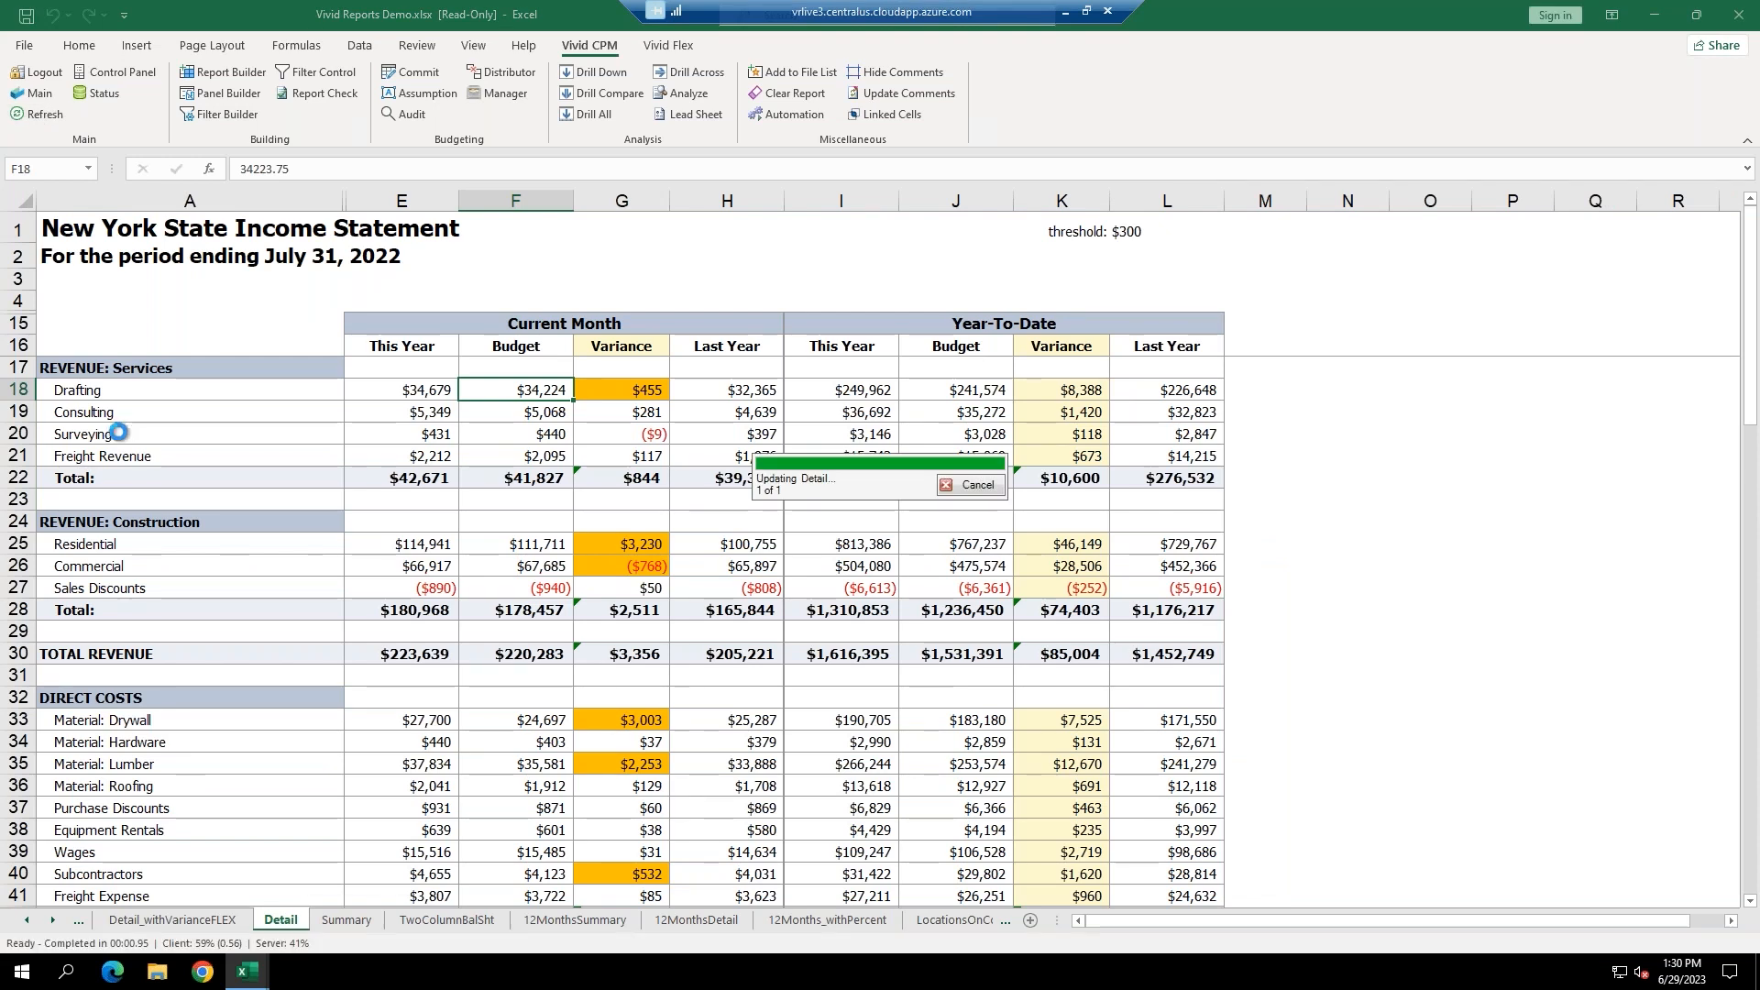
pyautogui.moveTo(414, 415); pyautogui.dragTo(173, 421)
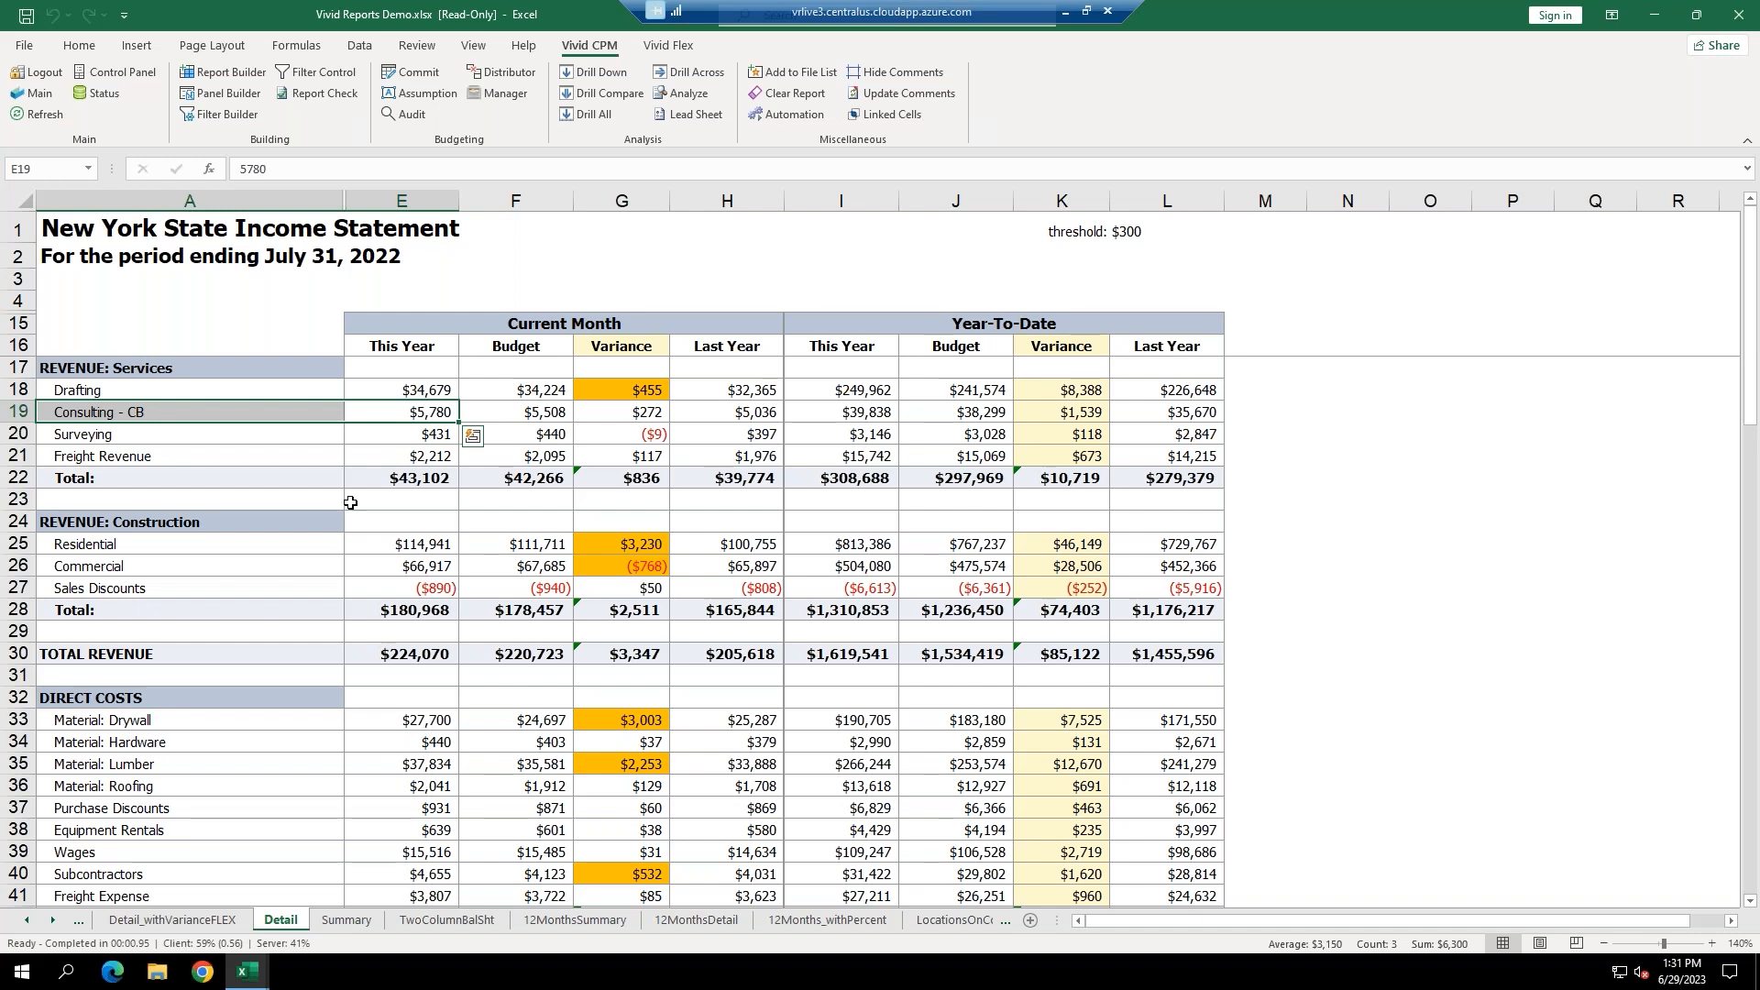
pyautogui.click(954, 920)
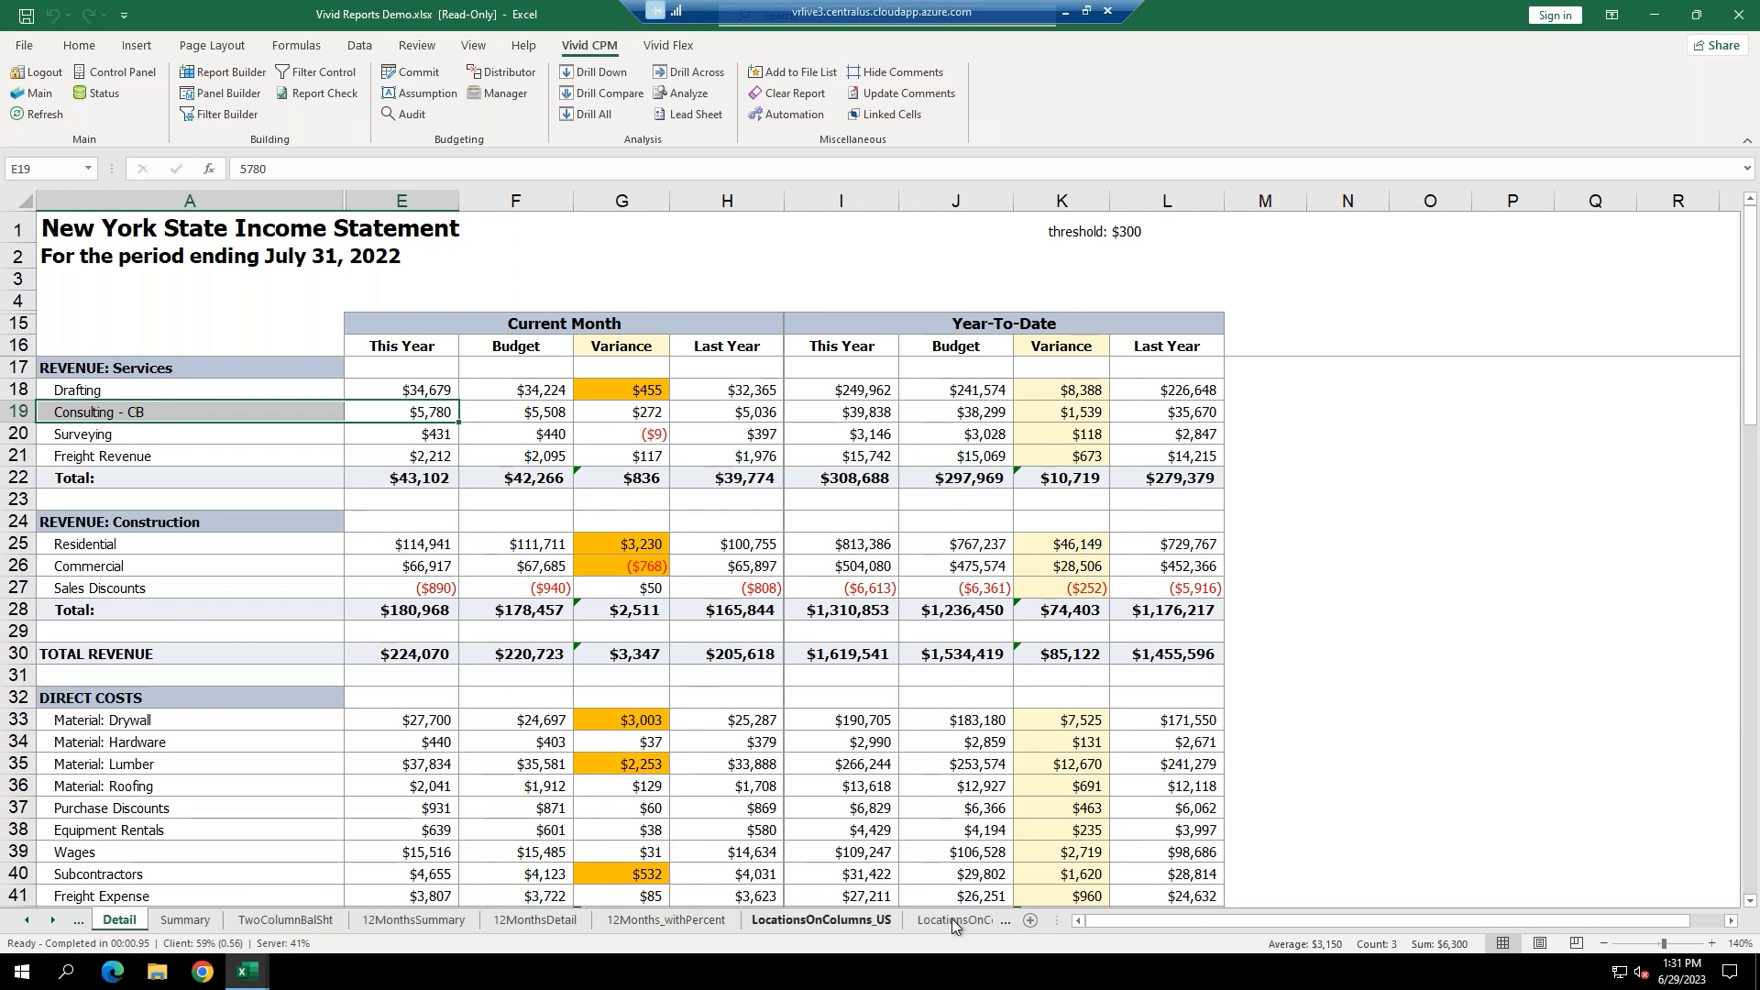
# Refresh the LocationsOnColumns_US report with data from the database.
pyautogui.moveTo(184, 316); pyautogui.dragTo(141, 796)
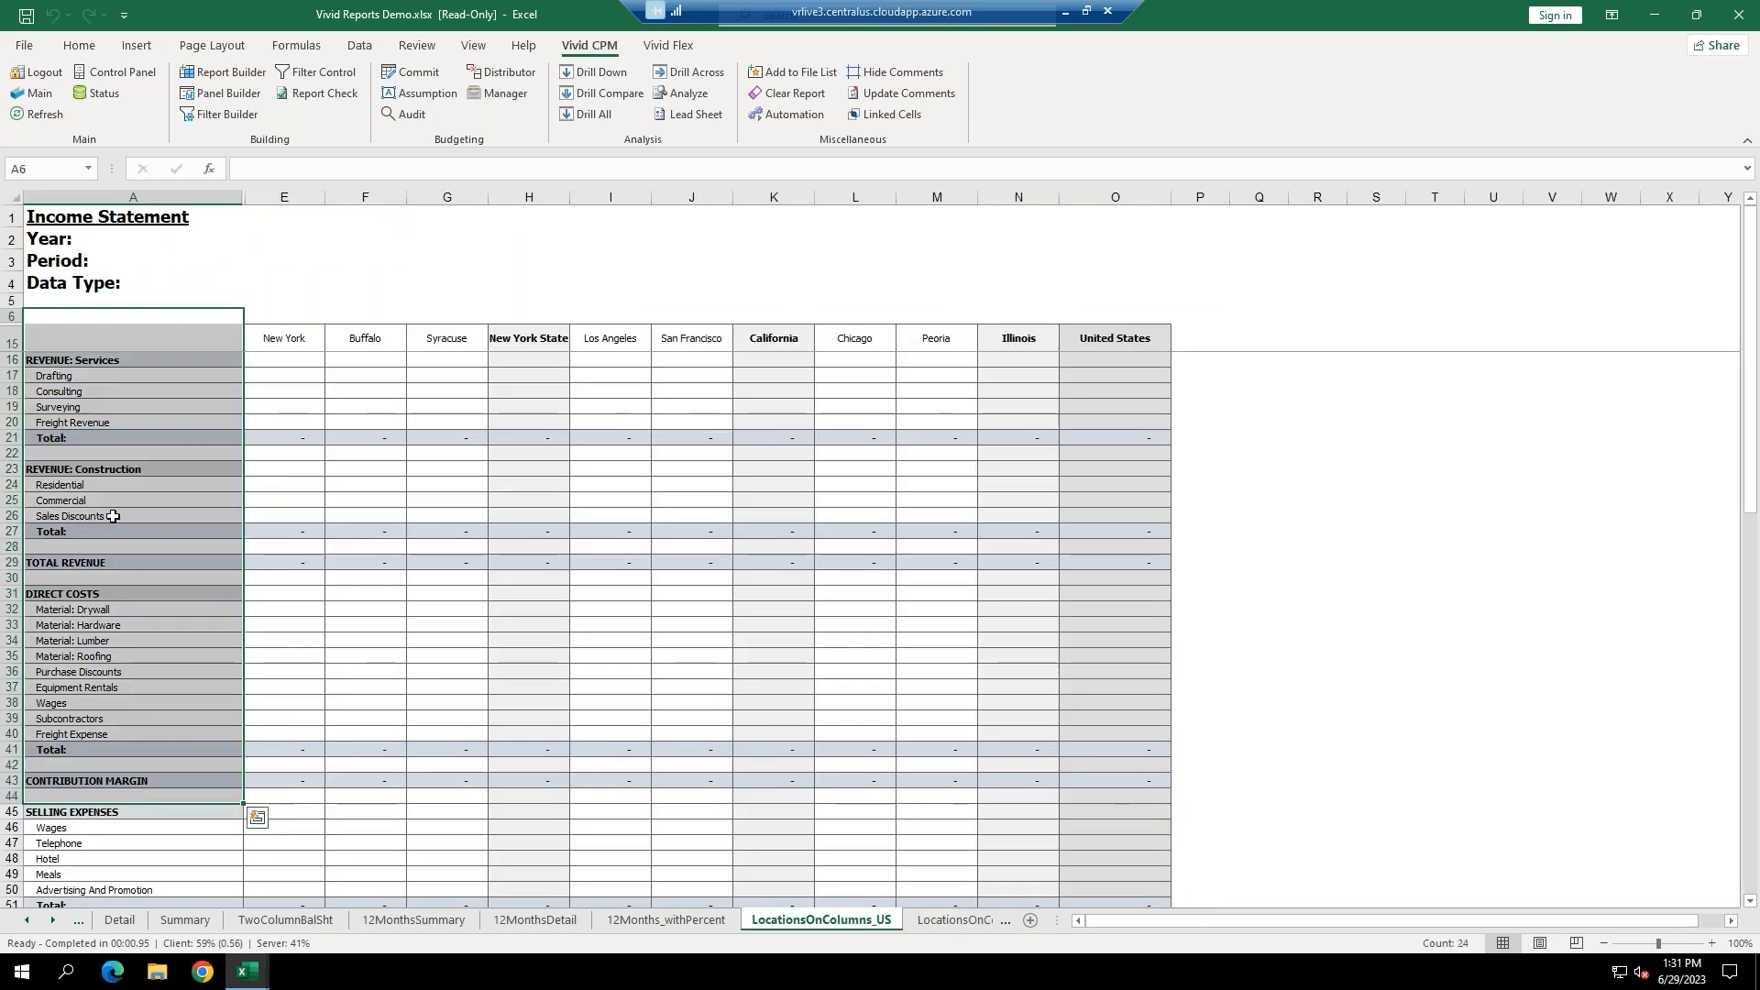
pyautogui.click(46, 113)
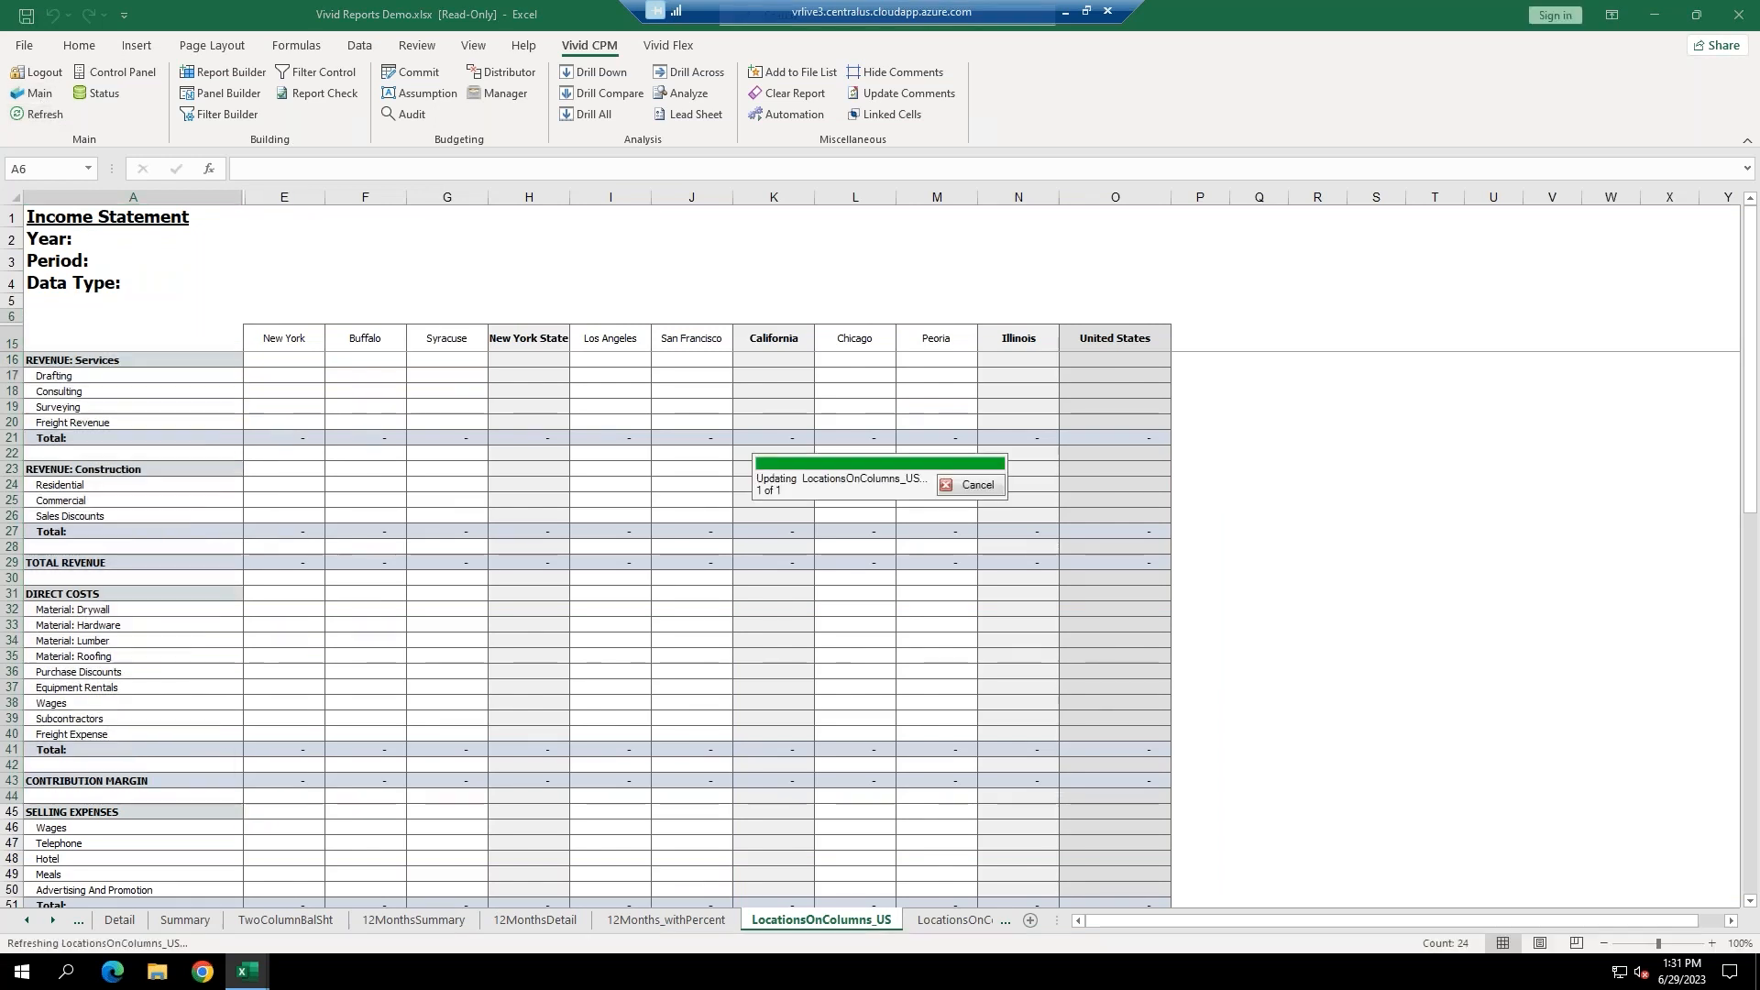
pyautogui.moveTo(284, 197); pyautogui.dragTo(1147, 259)
pyautogui.click(1312, 512)
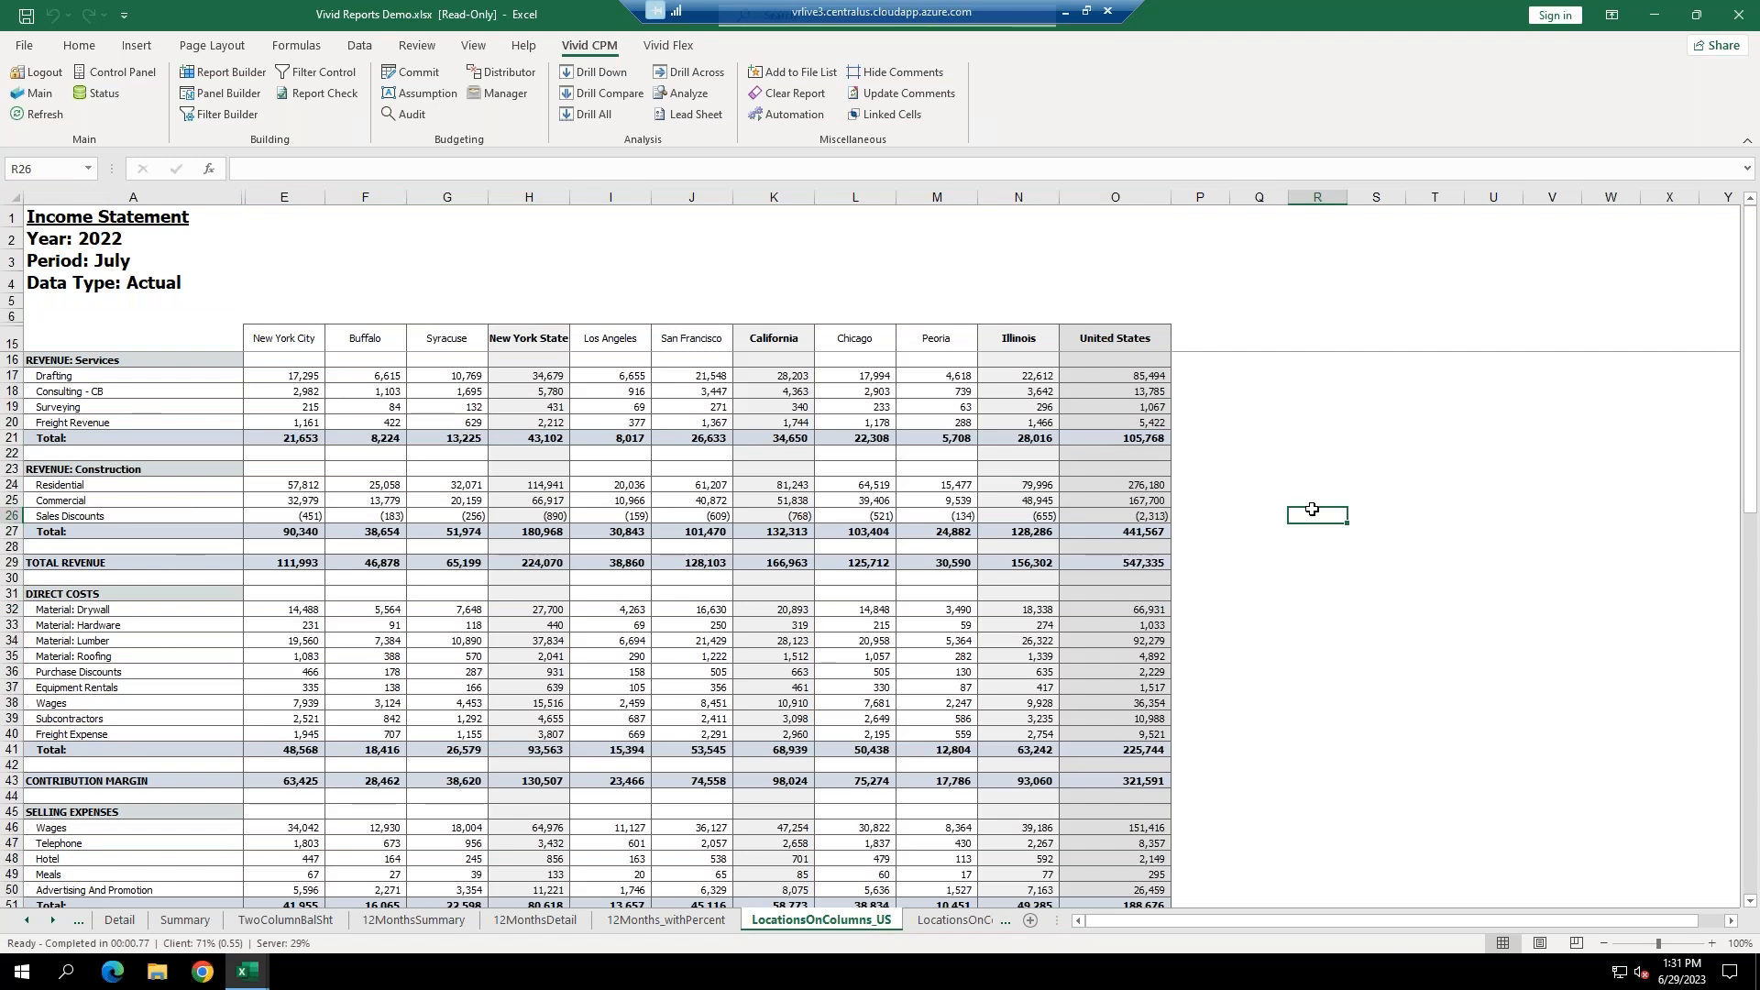
pyautogui.click(141, 389)
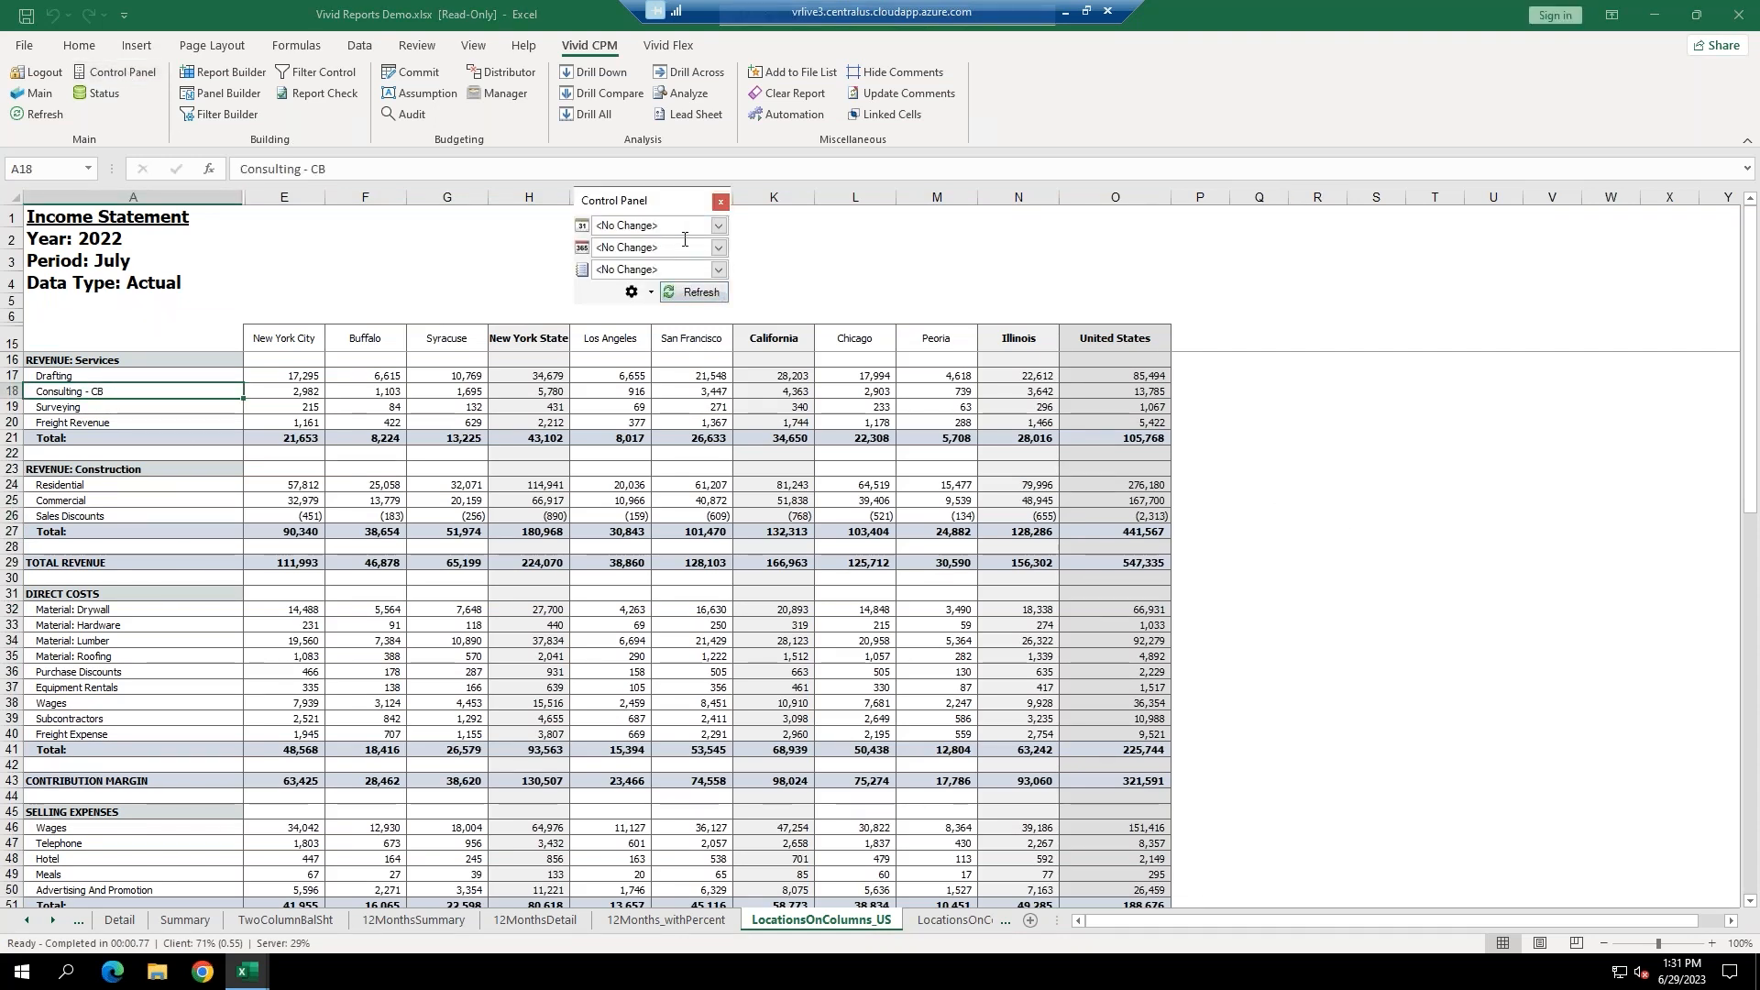
# Reload the report for YTD March, 2022, BUDGET2022 from the Control Panel.
pyautogui.click(715, 227)
pyautogui.click(645, 541)
pyautogui.click(645, 541)
pyautogui.click(718, 247)
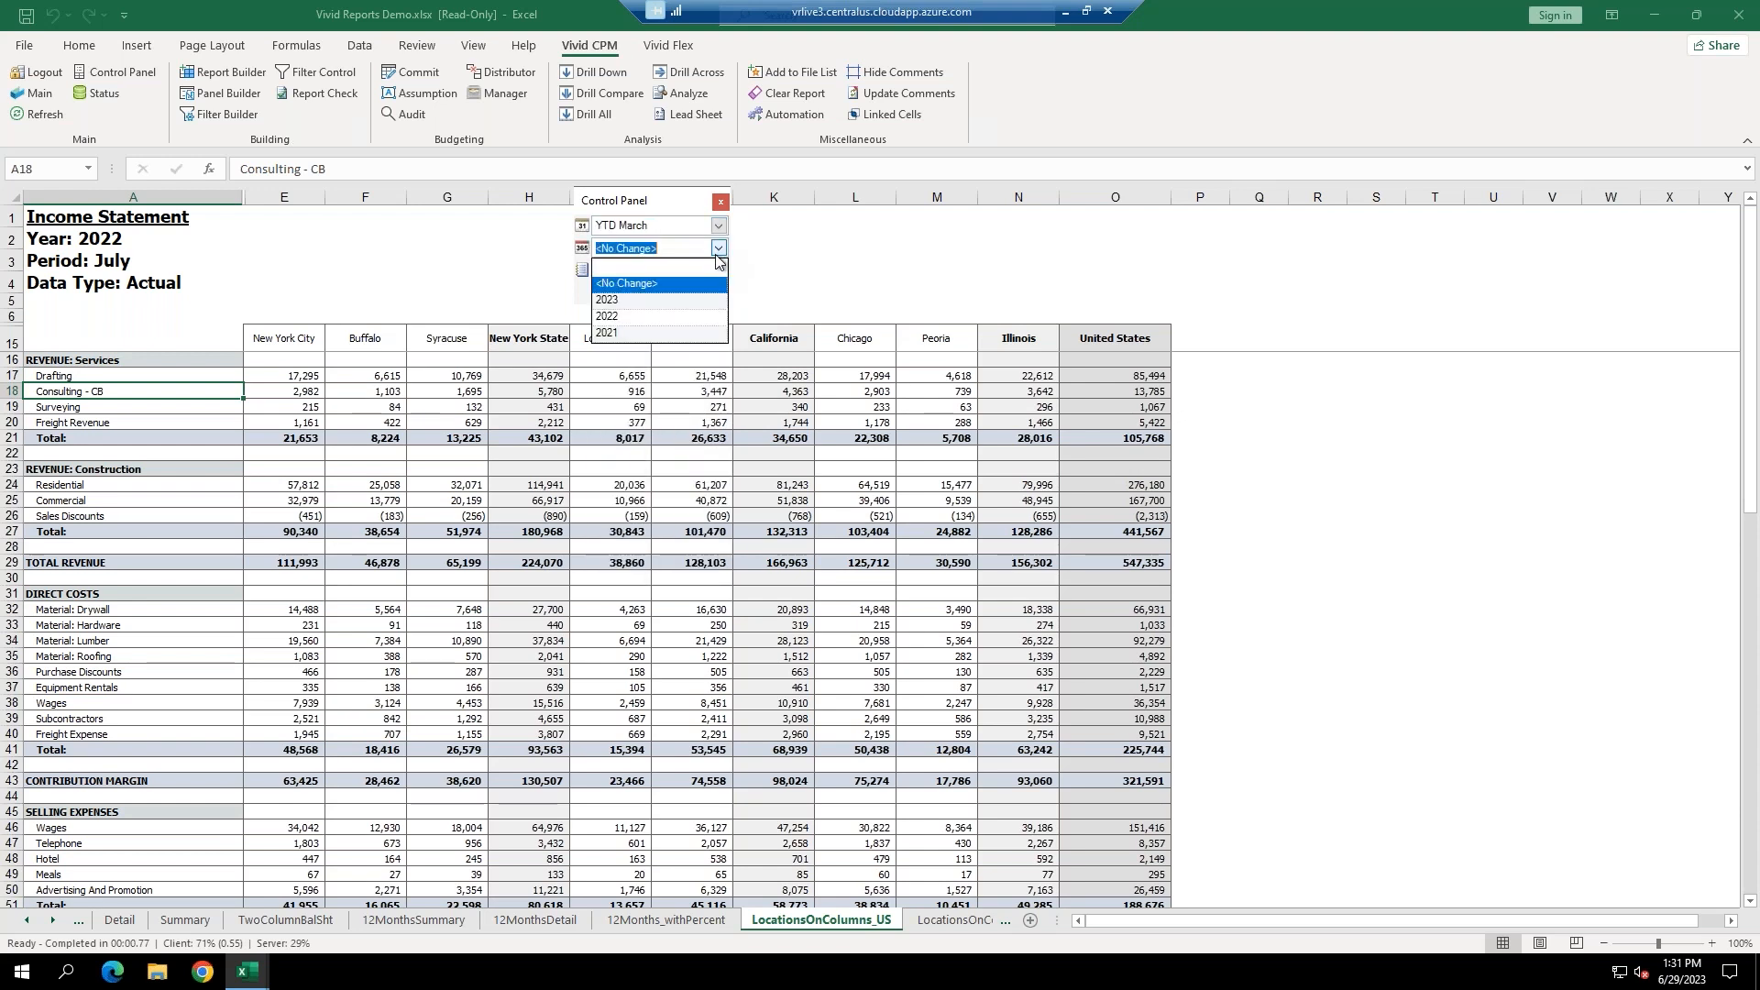
pyautogui.click(632, 318)
pyautogui.click(718, 270)
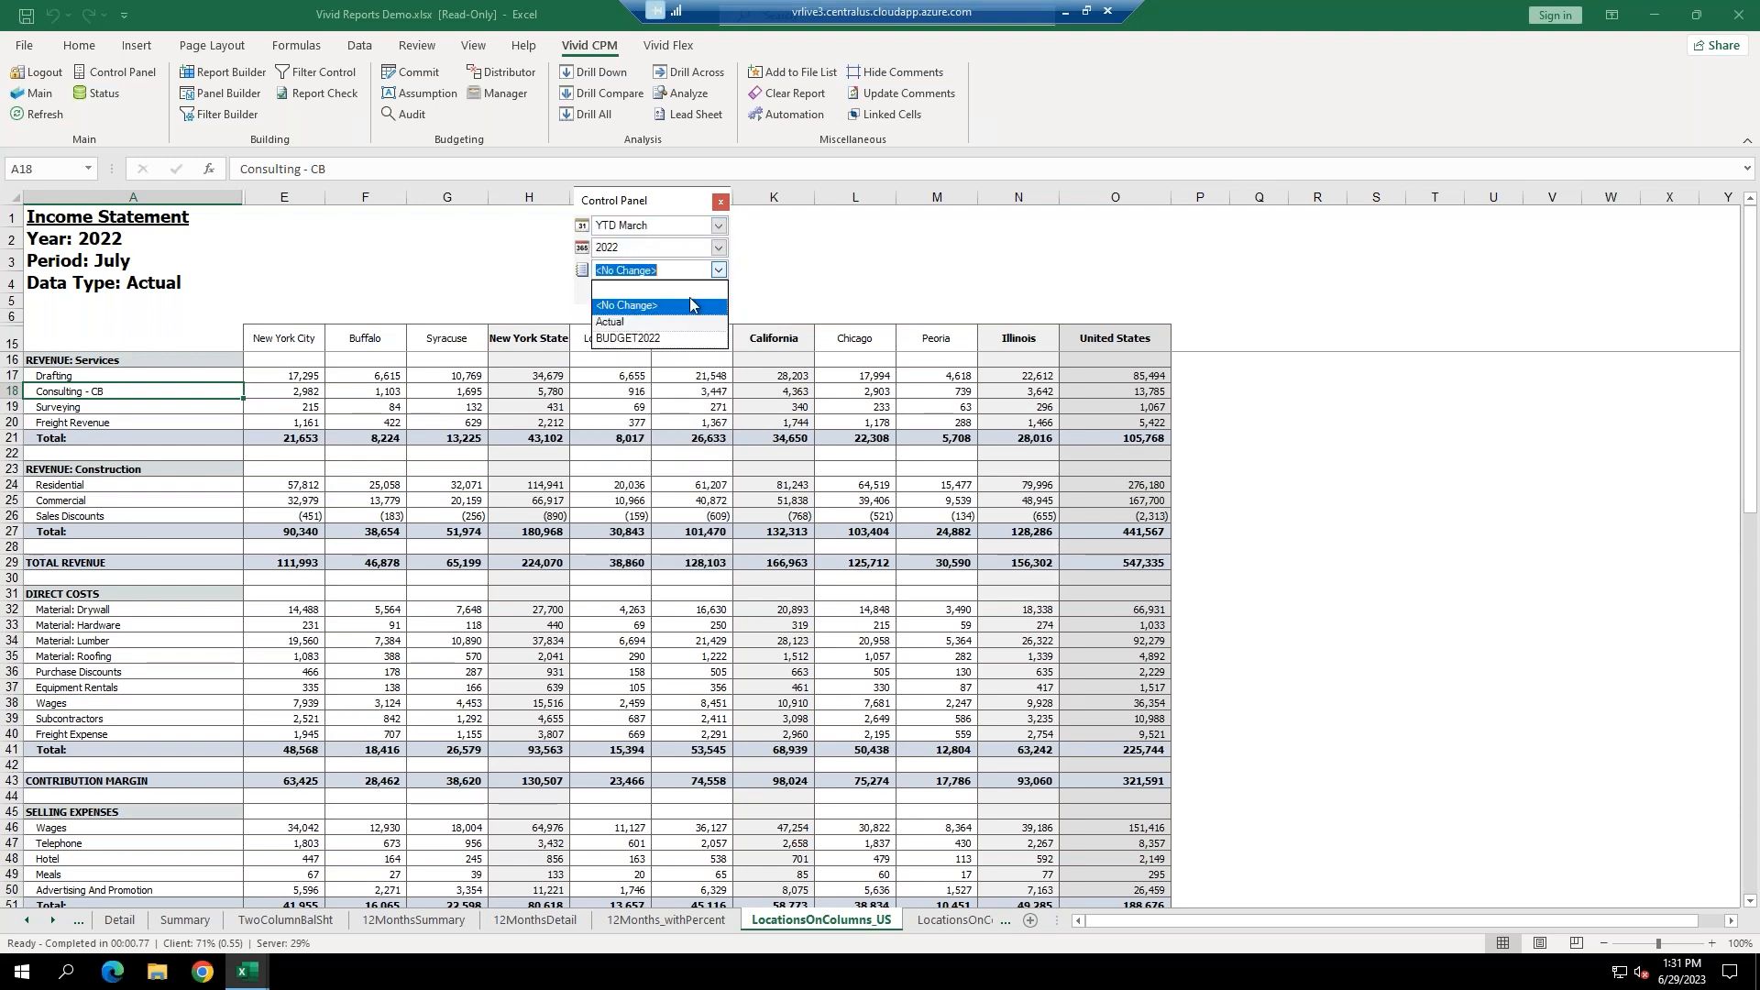
pyautogui.click(655, 339)
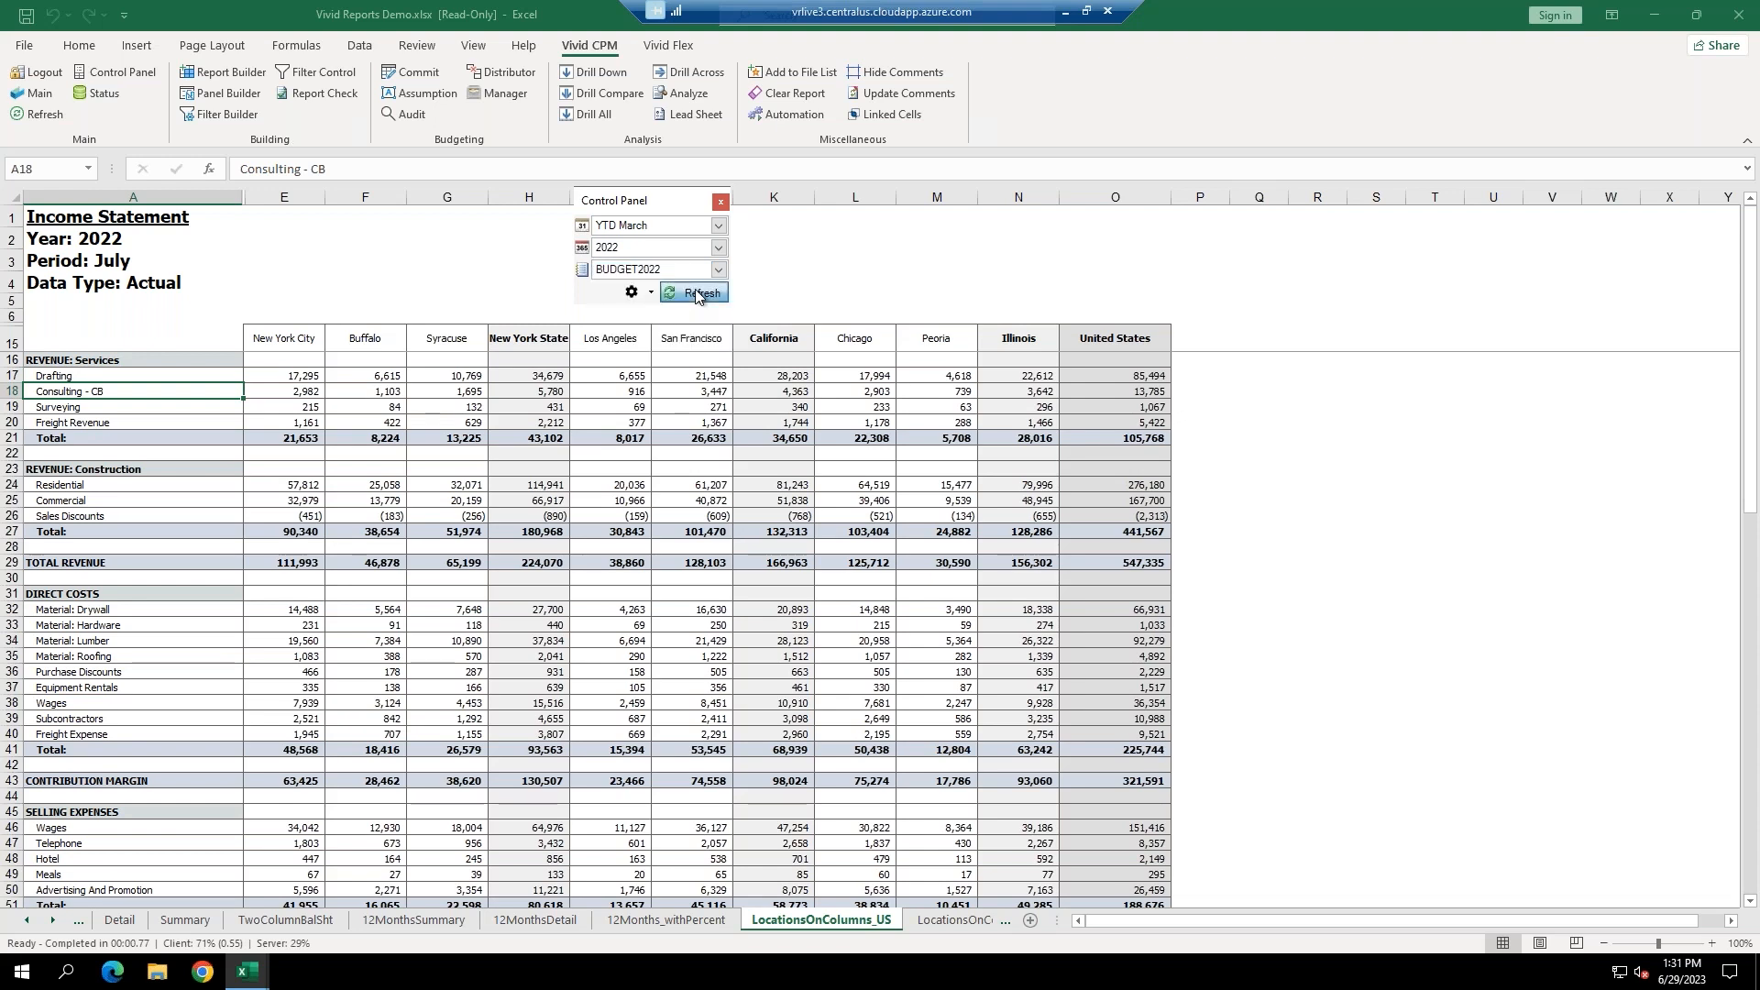
pyautogui.click(694, 292)
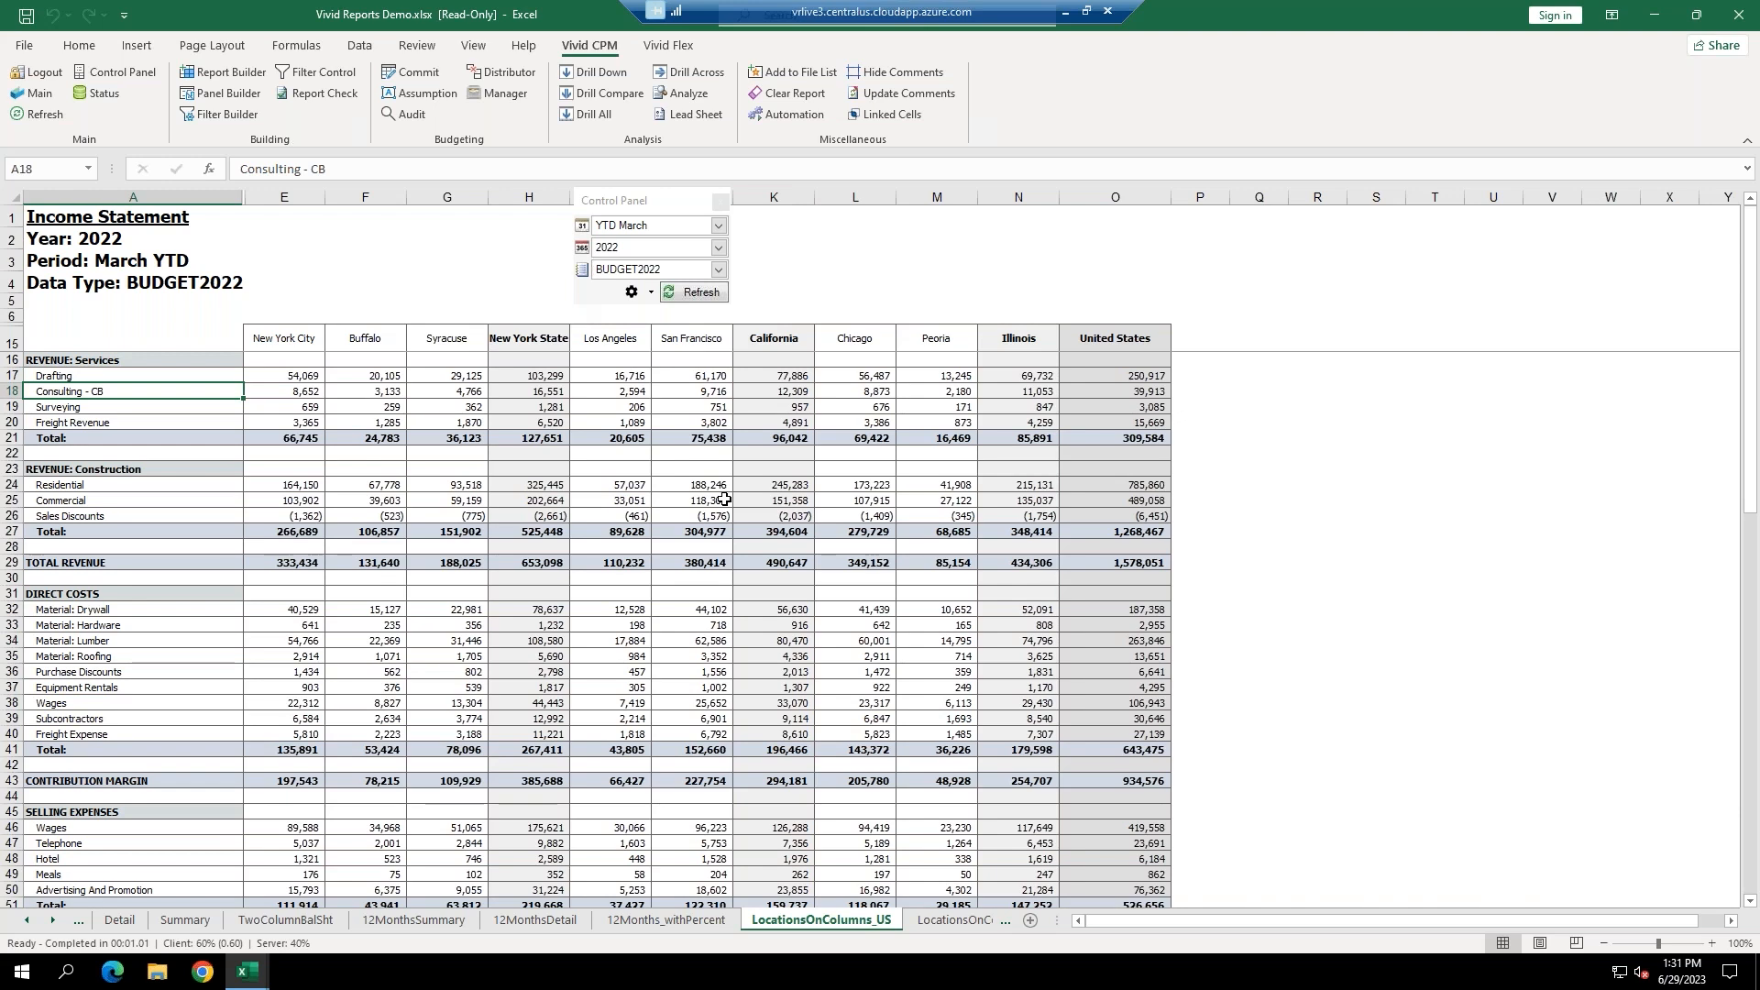
pyautogui.click(722, 201)
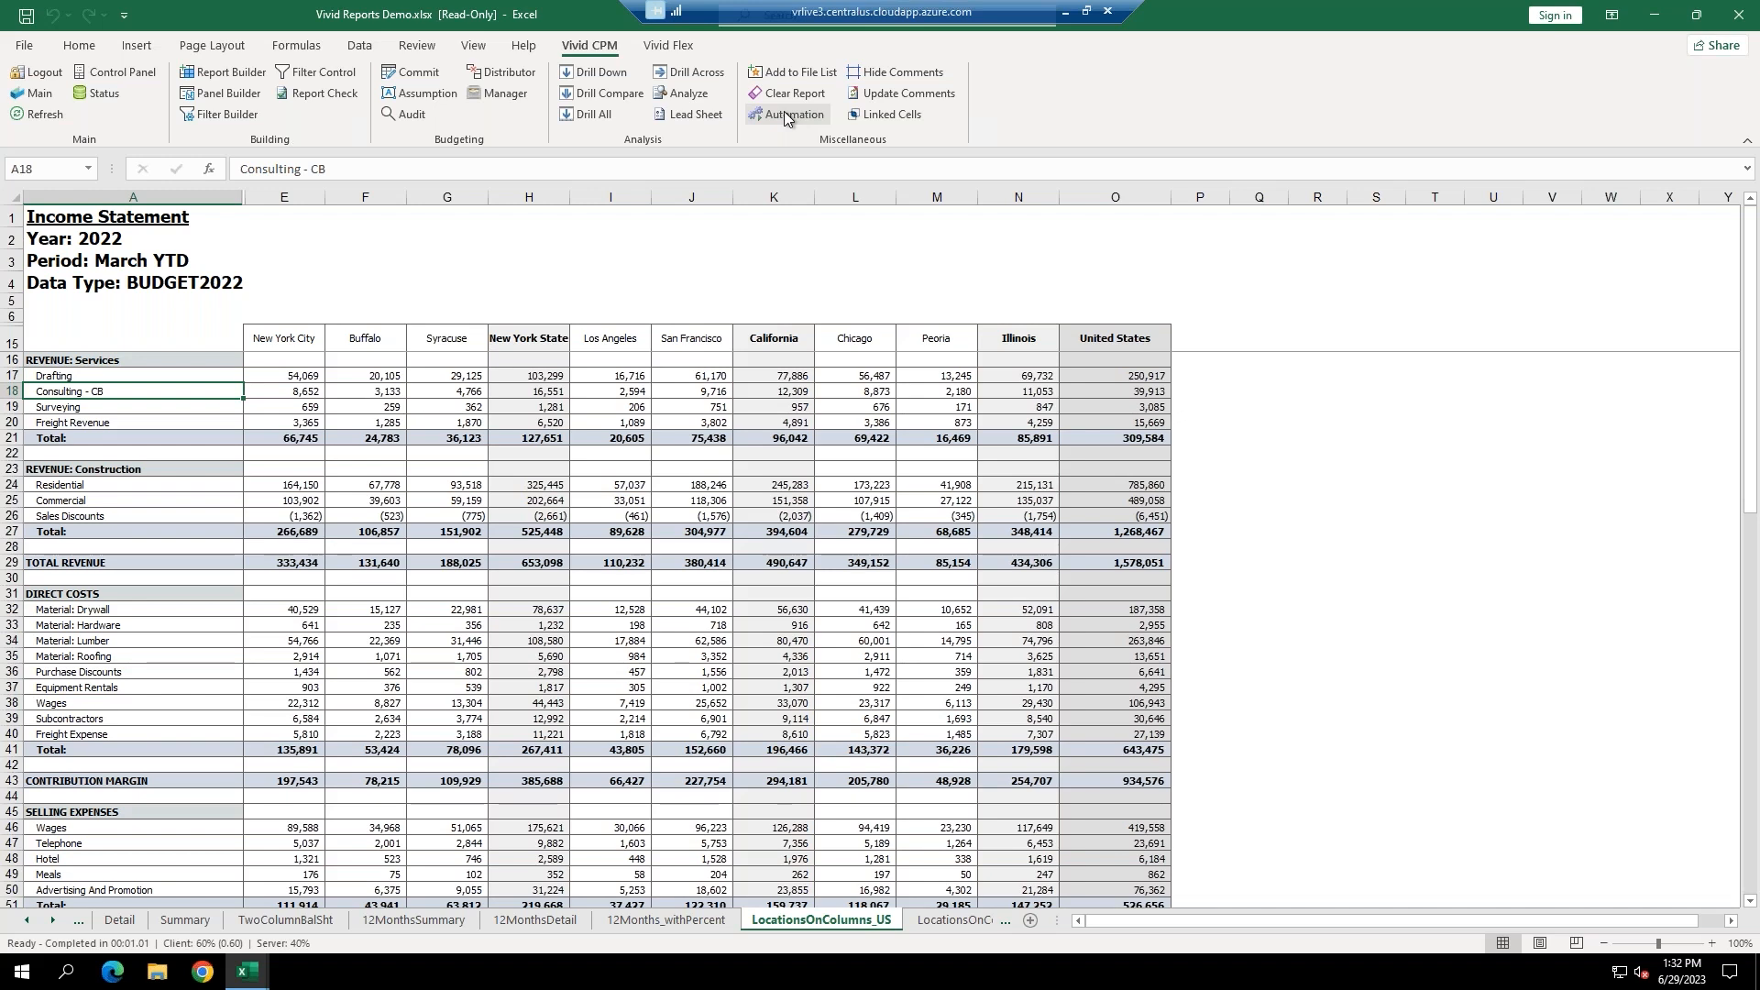
pyautogui.click(325, 95)
pyautogui.moveTo(1109, 388); pyautogui.dragTo(921, 255)
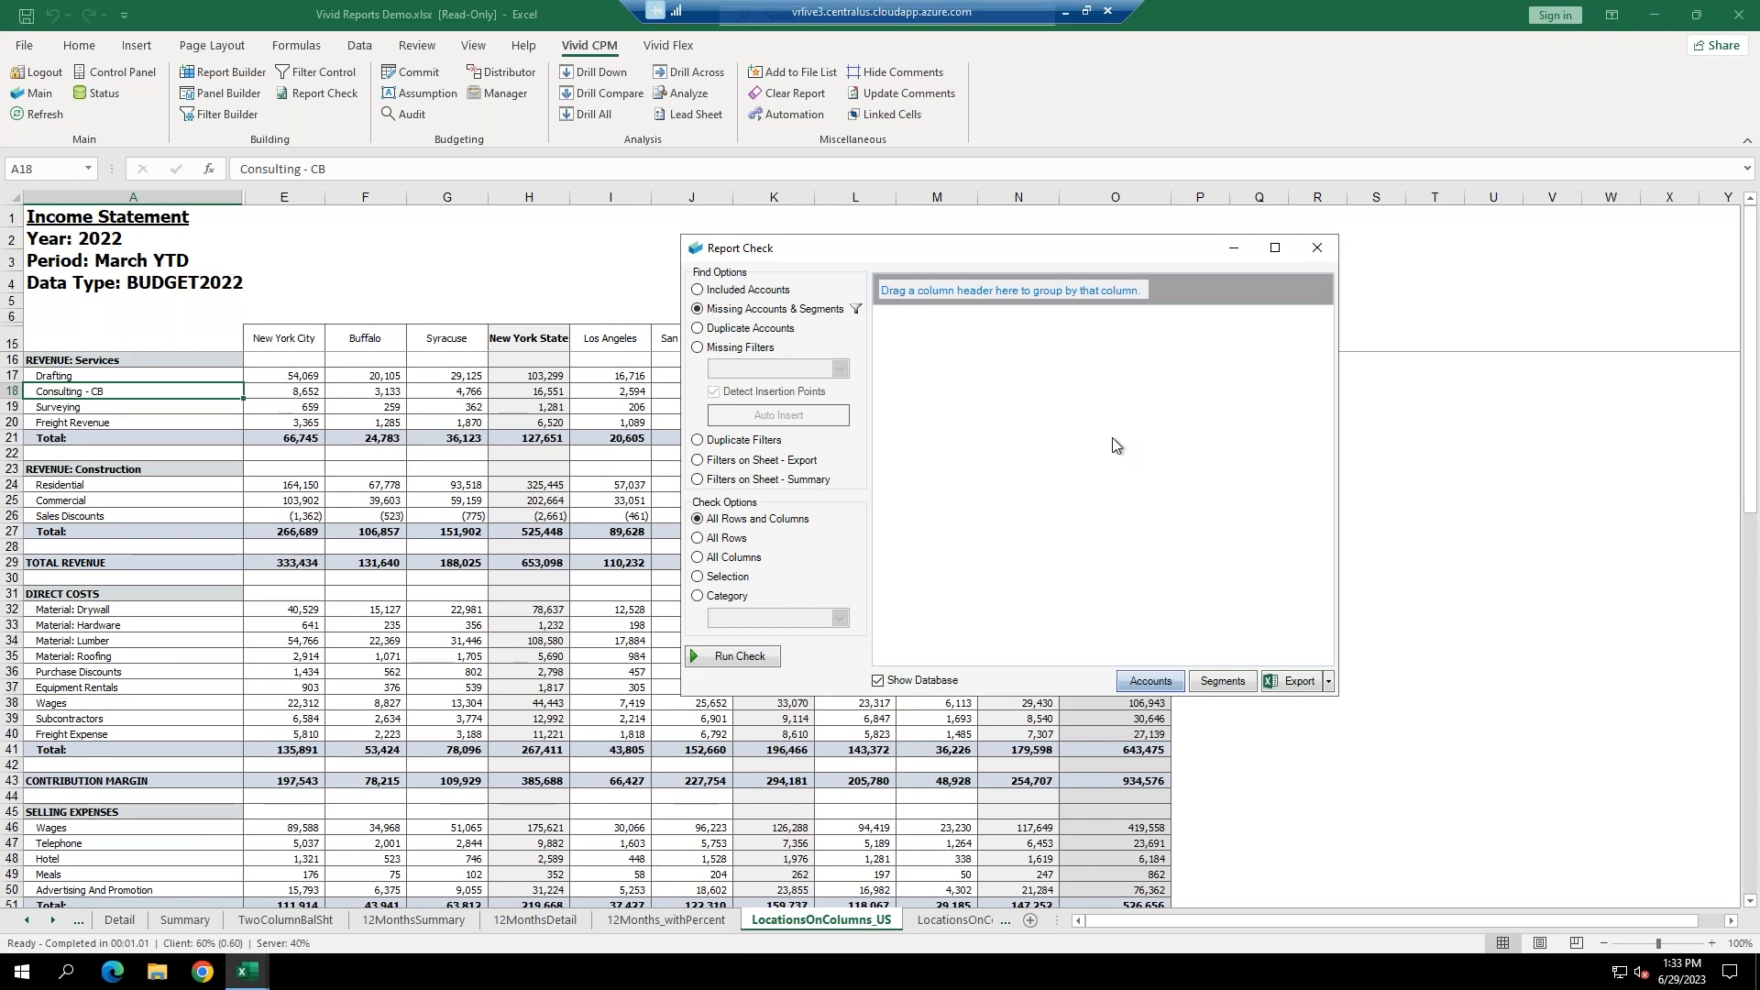
pyautogui.click(1320, 253)
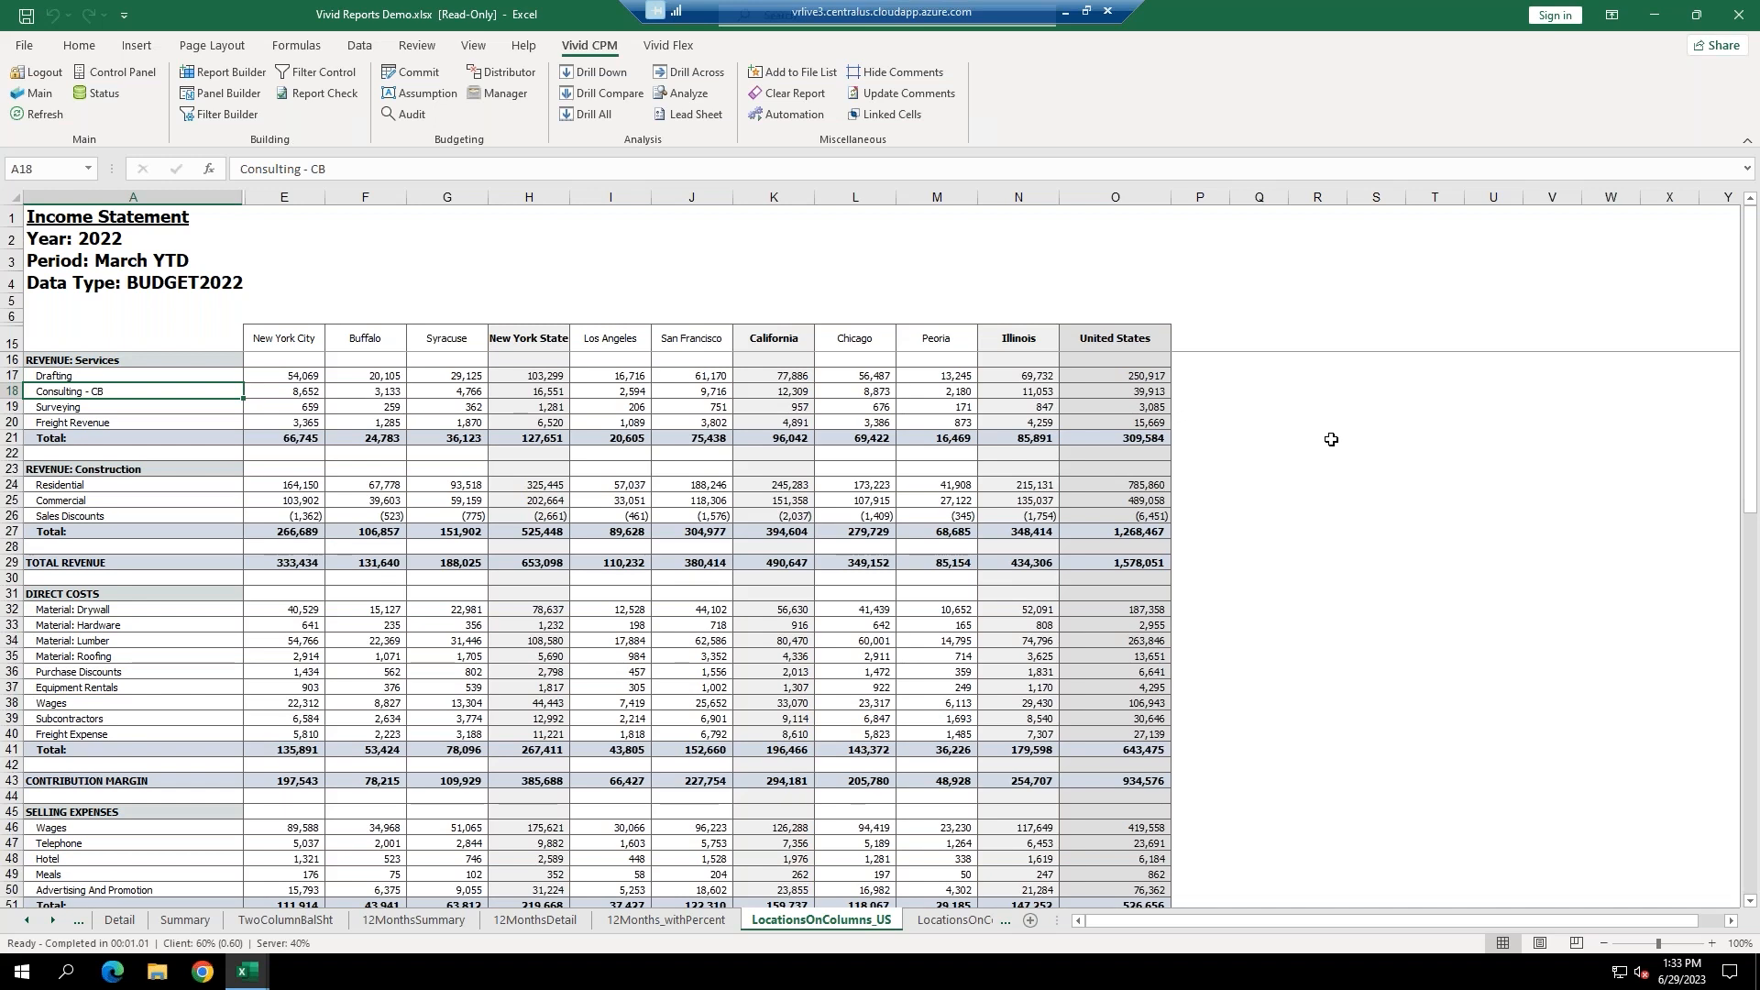
# Open Vivid Reports Demo - Budgets.xlsx from the Vivid CPM Main file list.
pyautogui.click(36, 95)
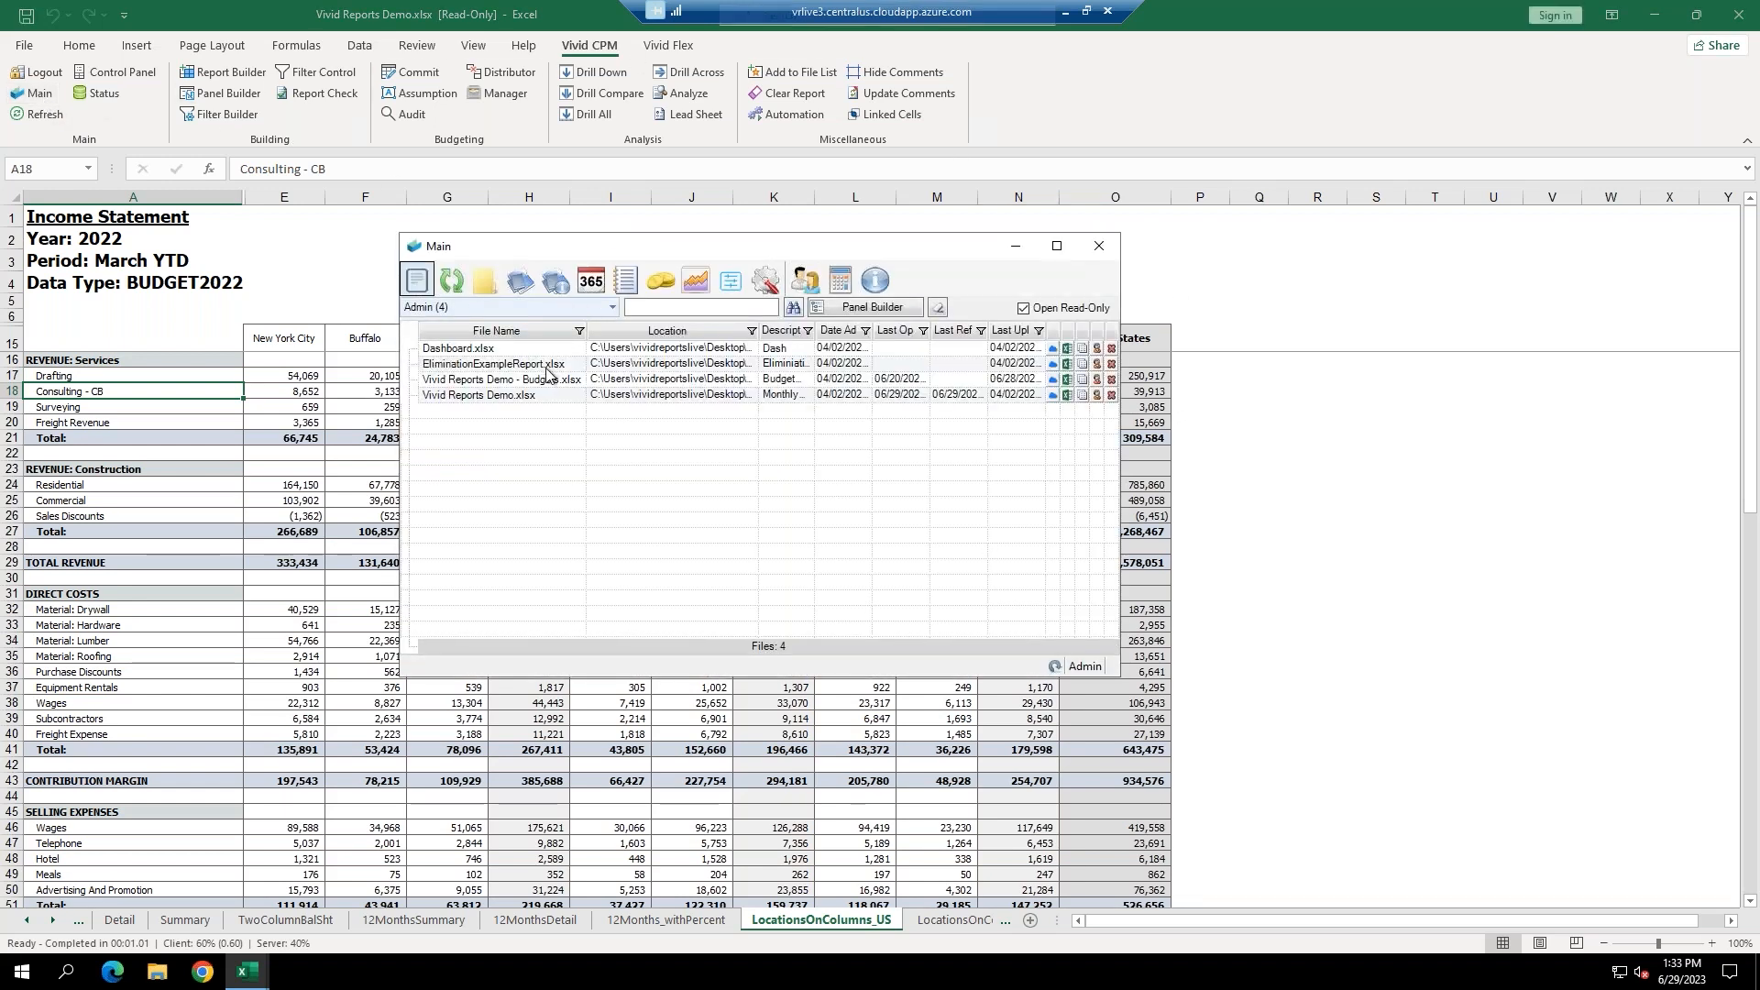
pyautogui.doubleClick(548, 380)
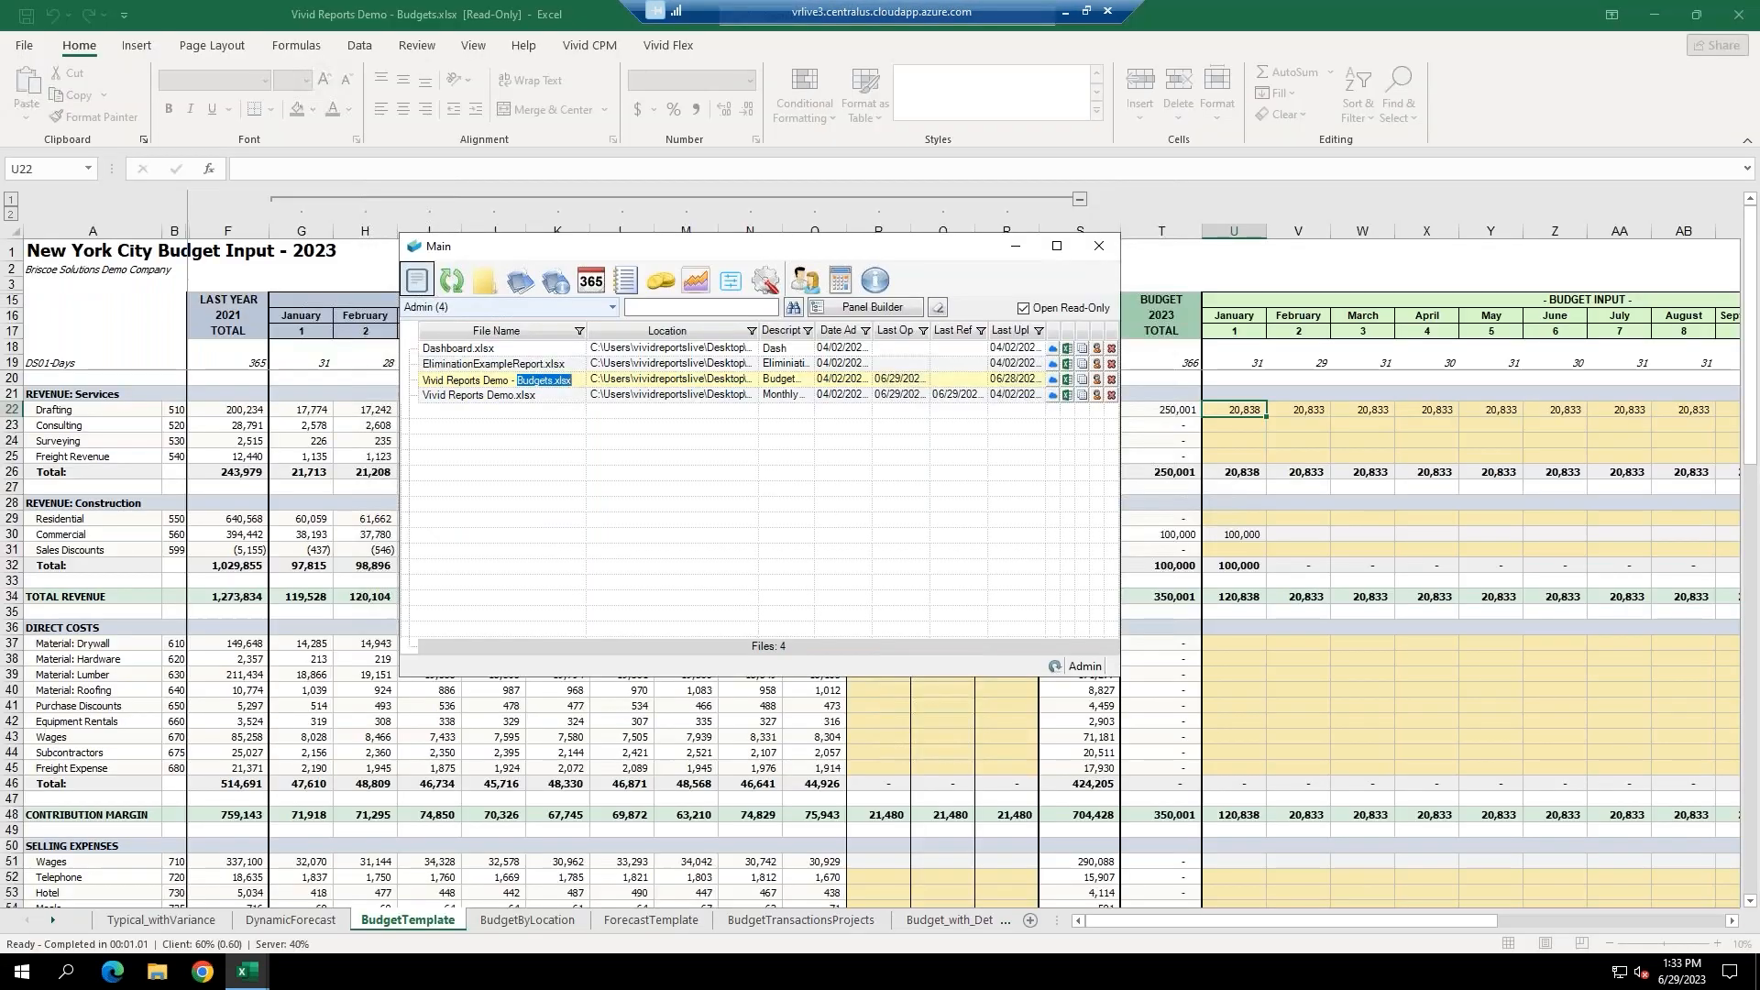
pyautogui.click(1100, 248)
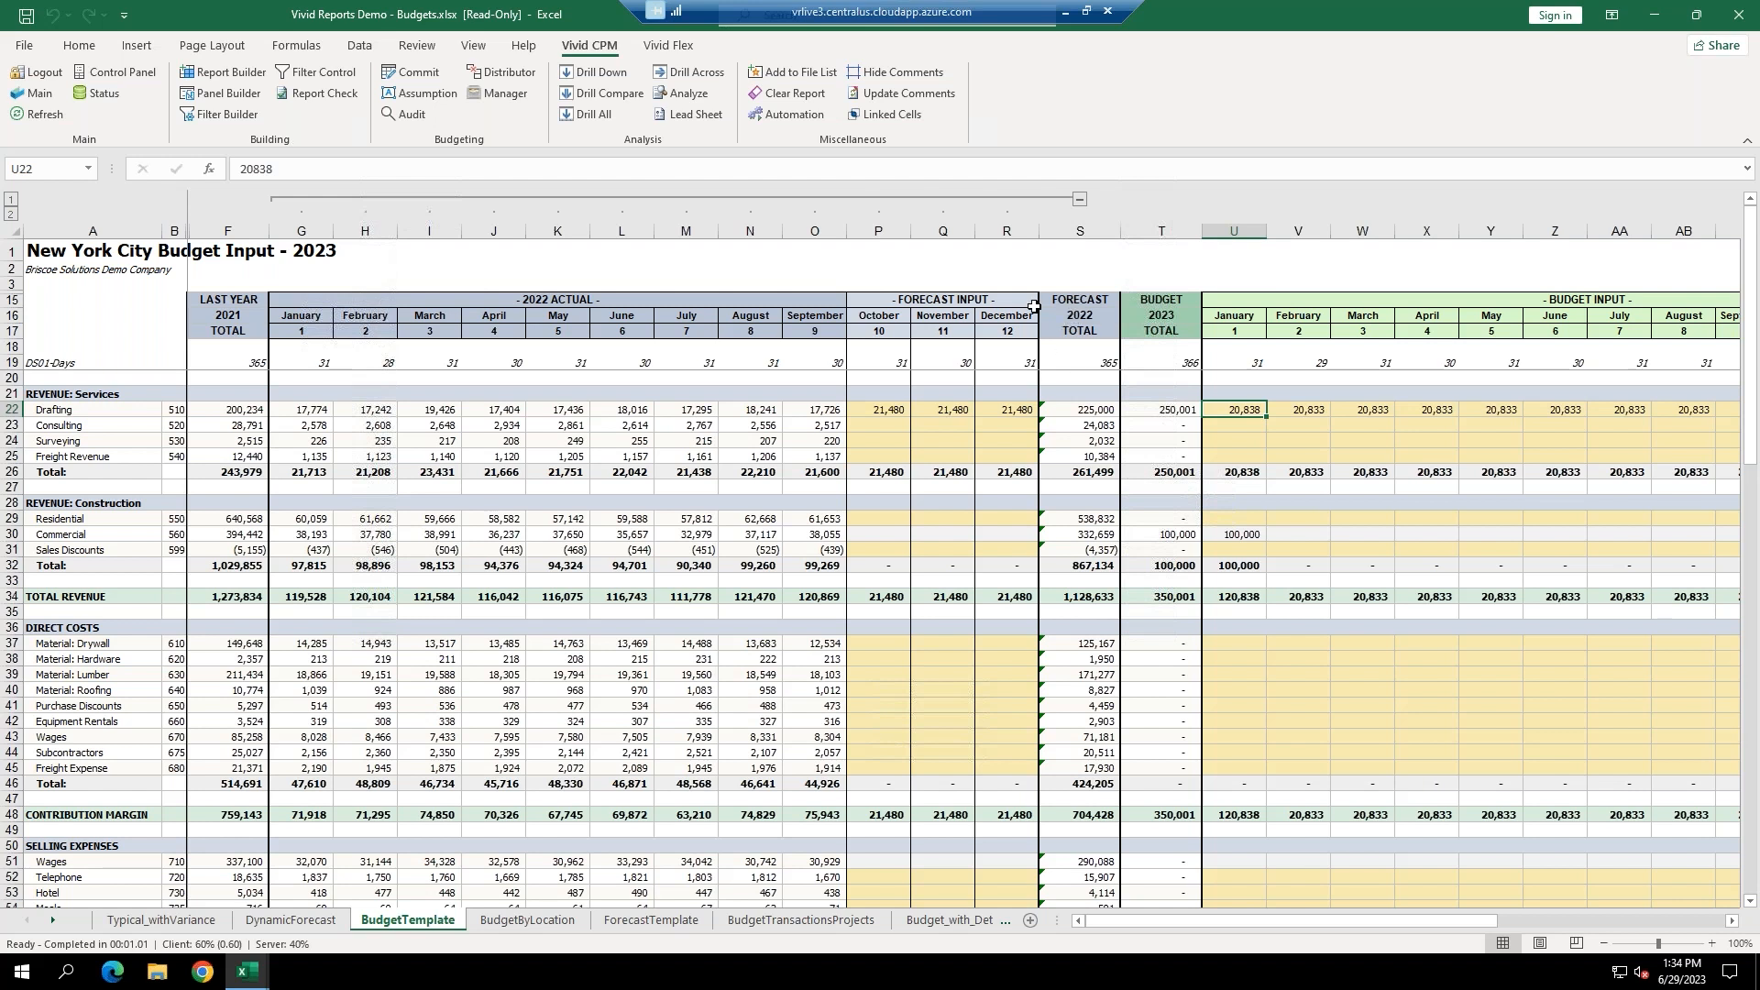
pyautogui.moveTo(301, 231); pyautogui.dragTo(364, 231)
pyautogui.moveTo(500, 243); pyautogui.dragTo(814, 241)
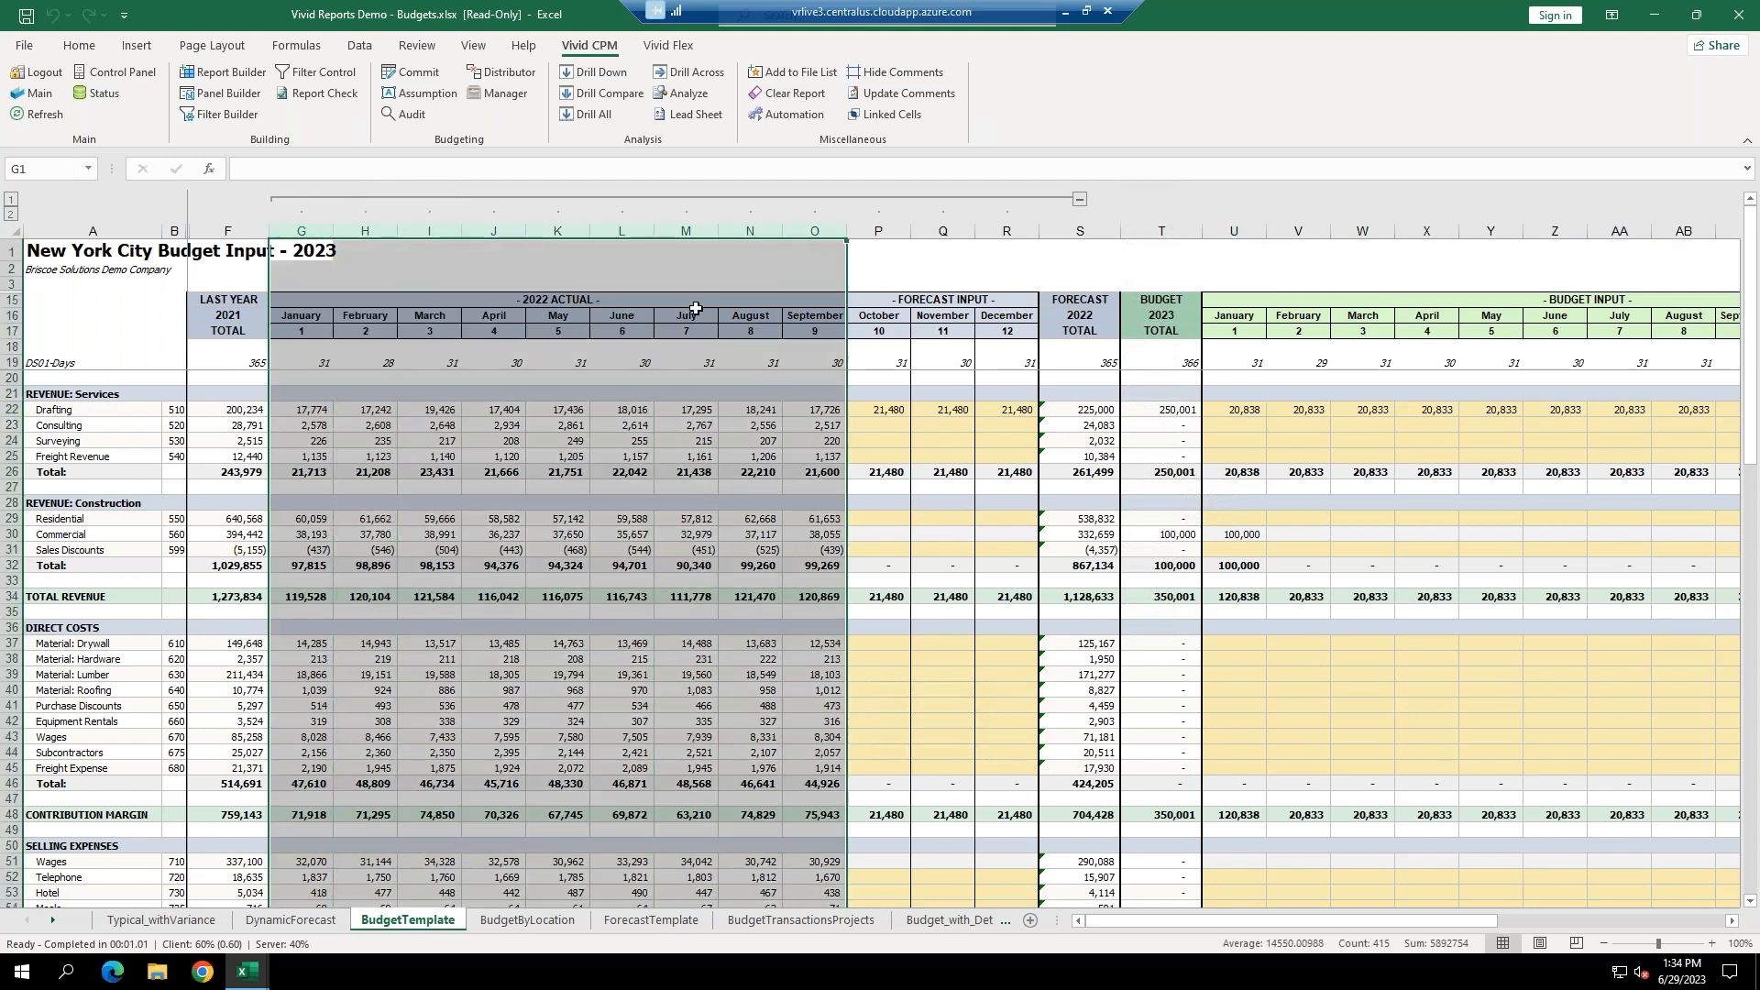
pyautogui.click(473, 430)
pyautogui.click(40, 114)
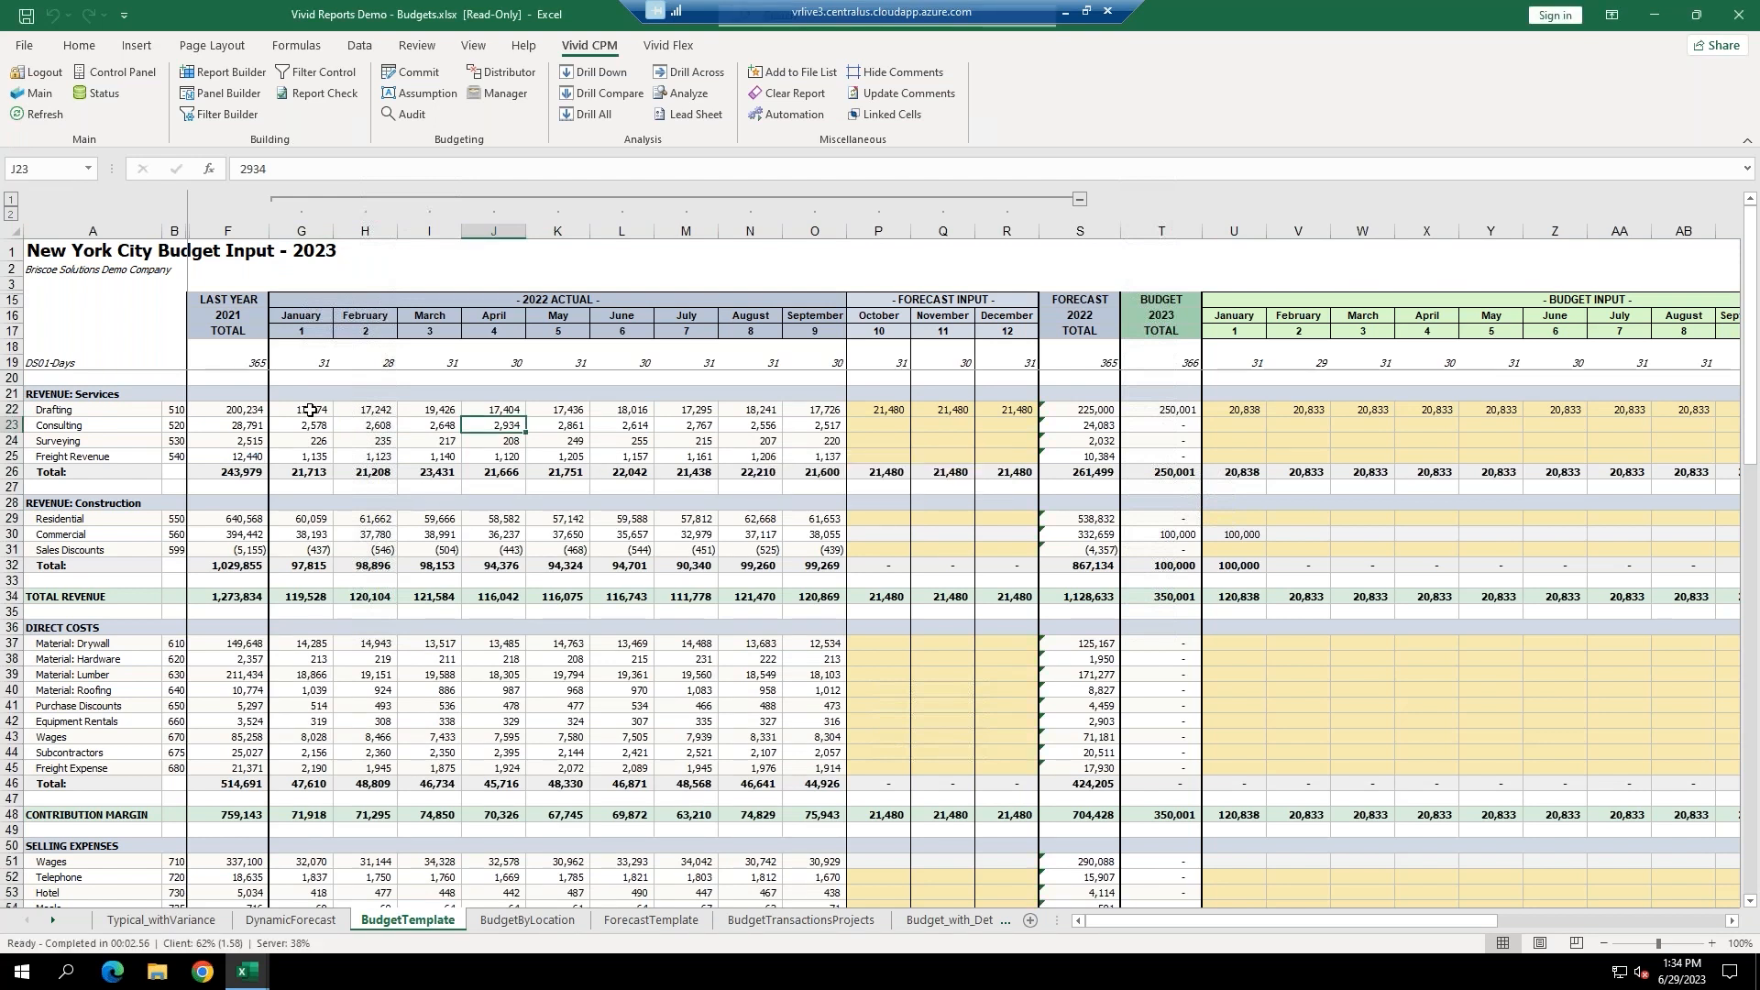
pyautogui.click(310, 410)
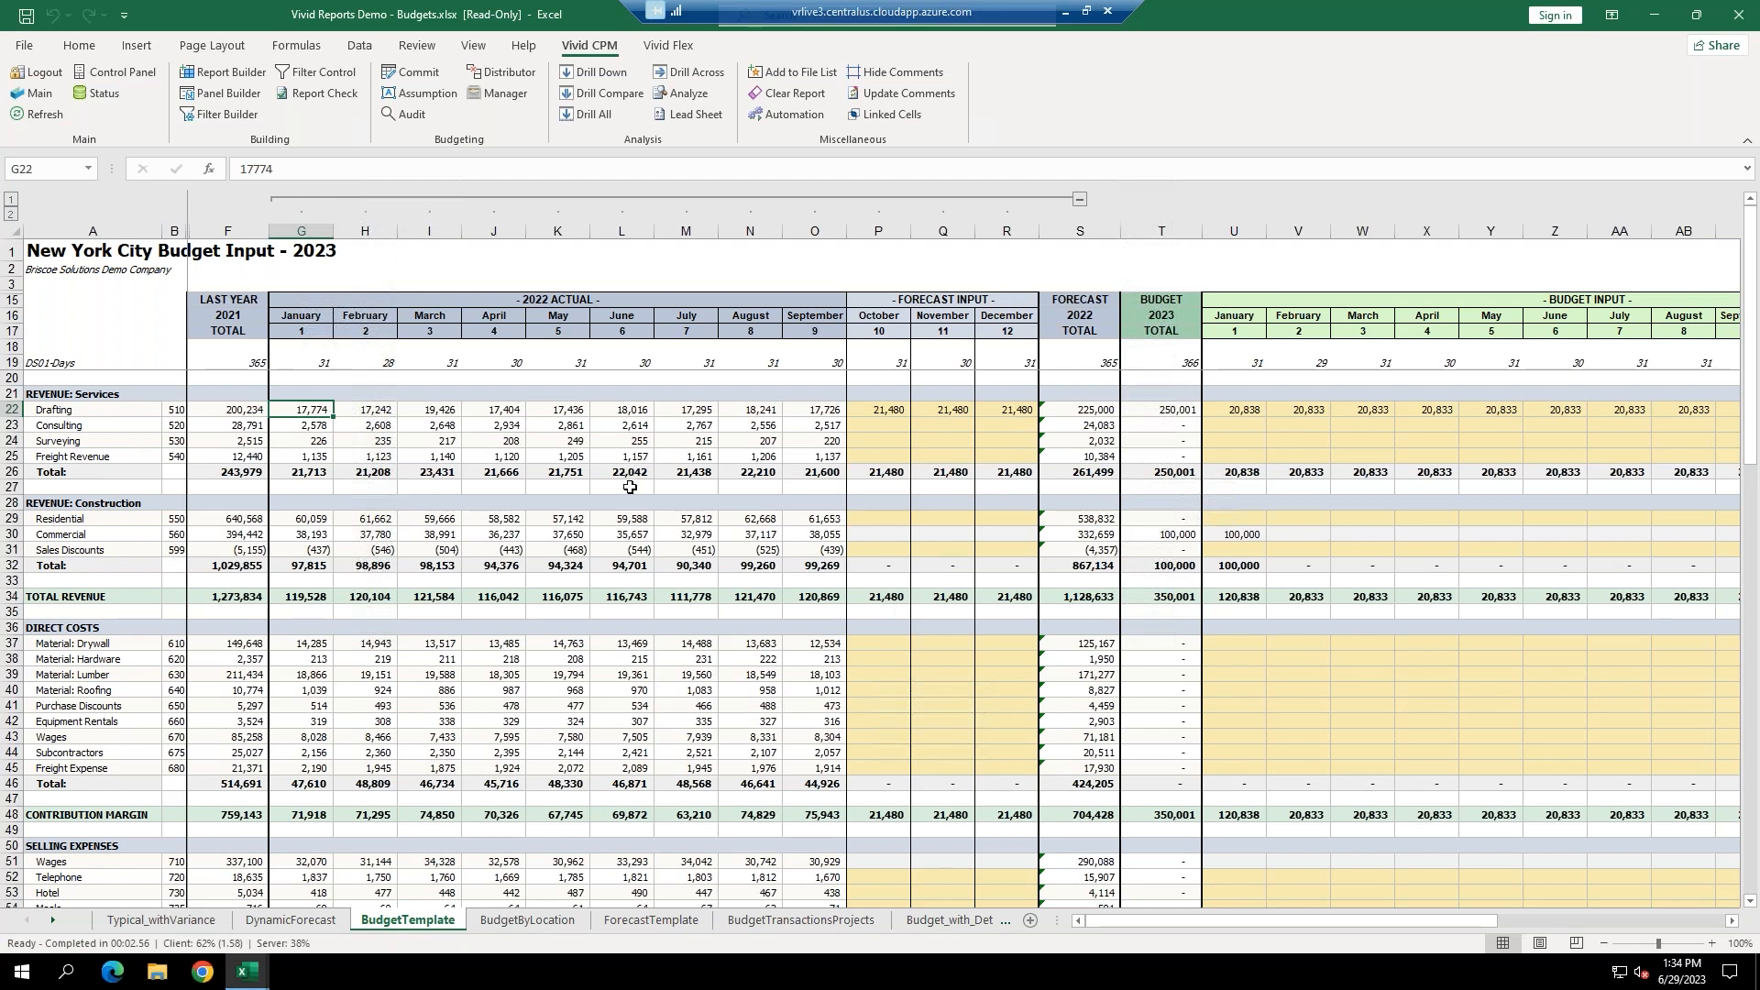
pyautogui.click(538, 414)
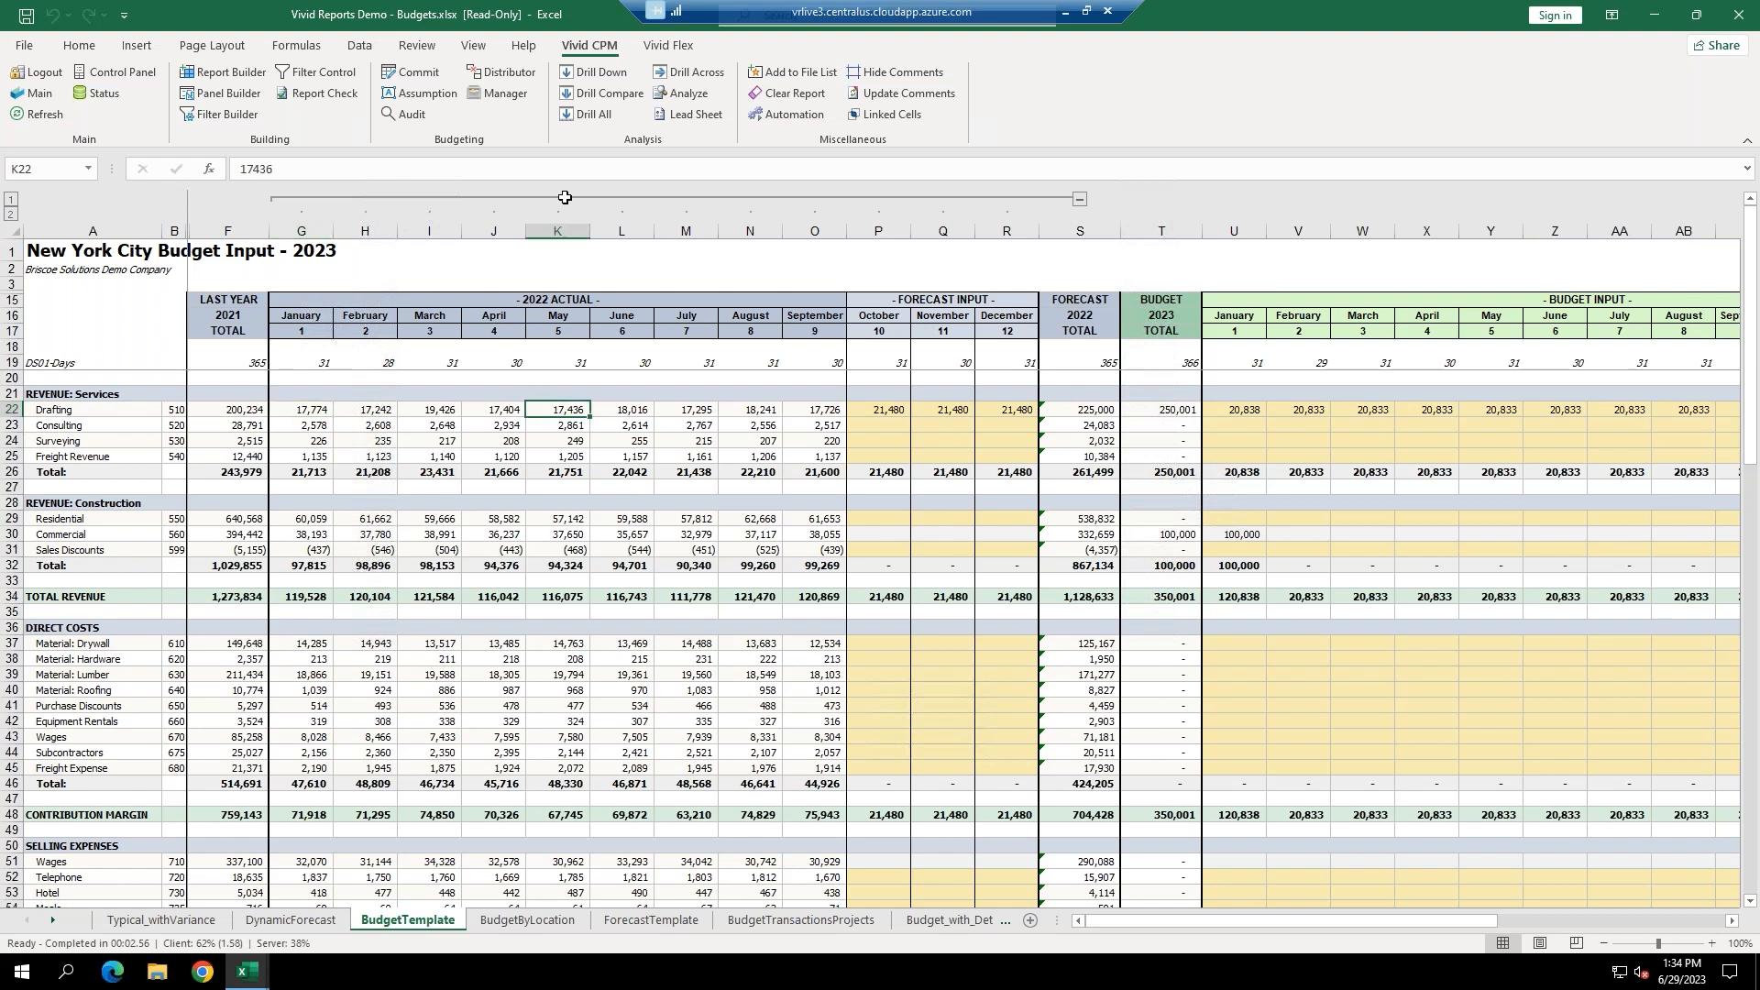
pyautogui.click(591, 72)
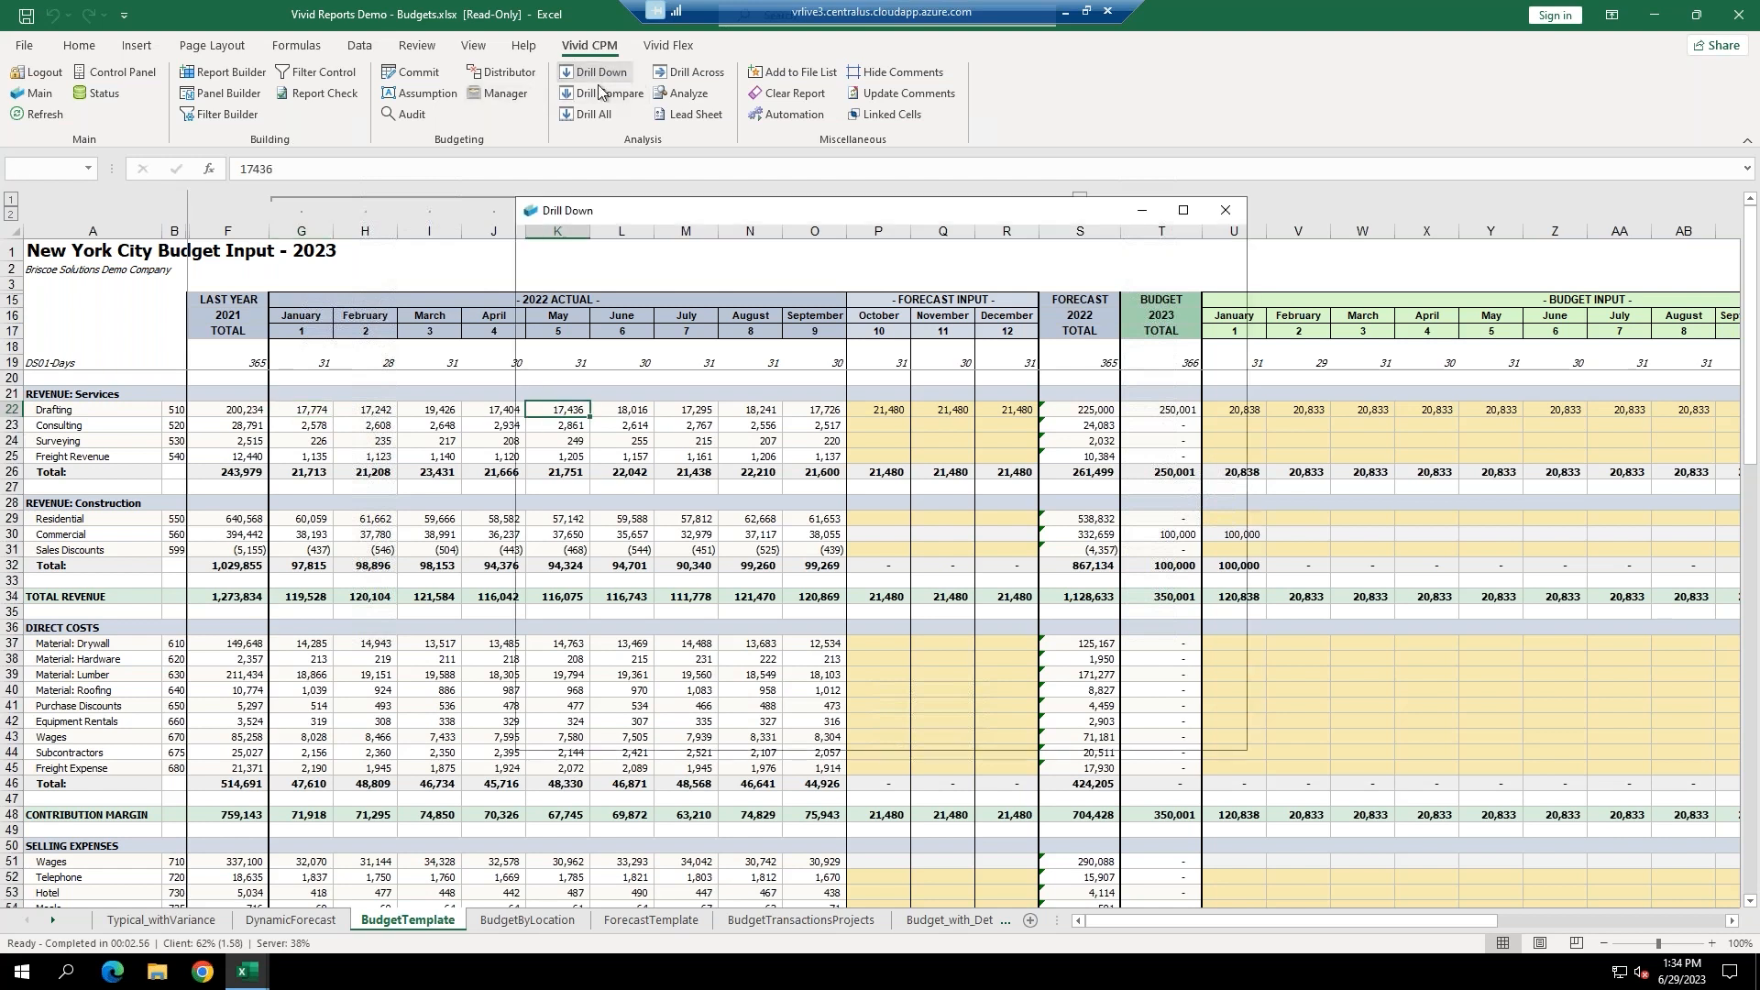
pyautogui.click(718, 257)
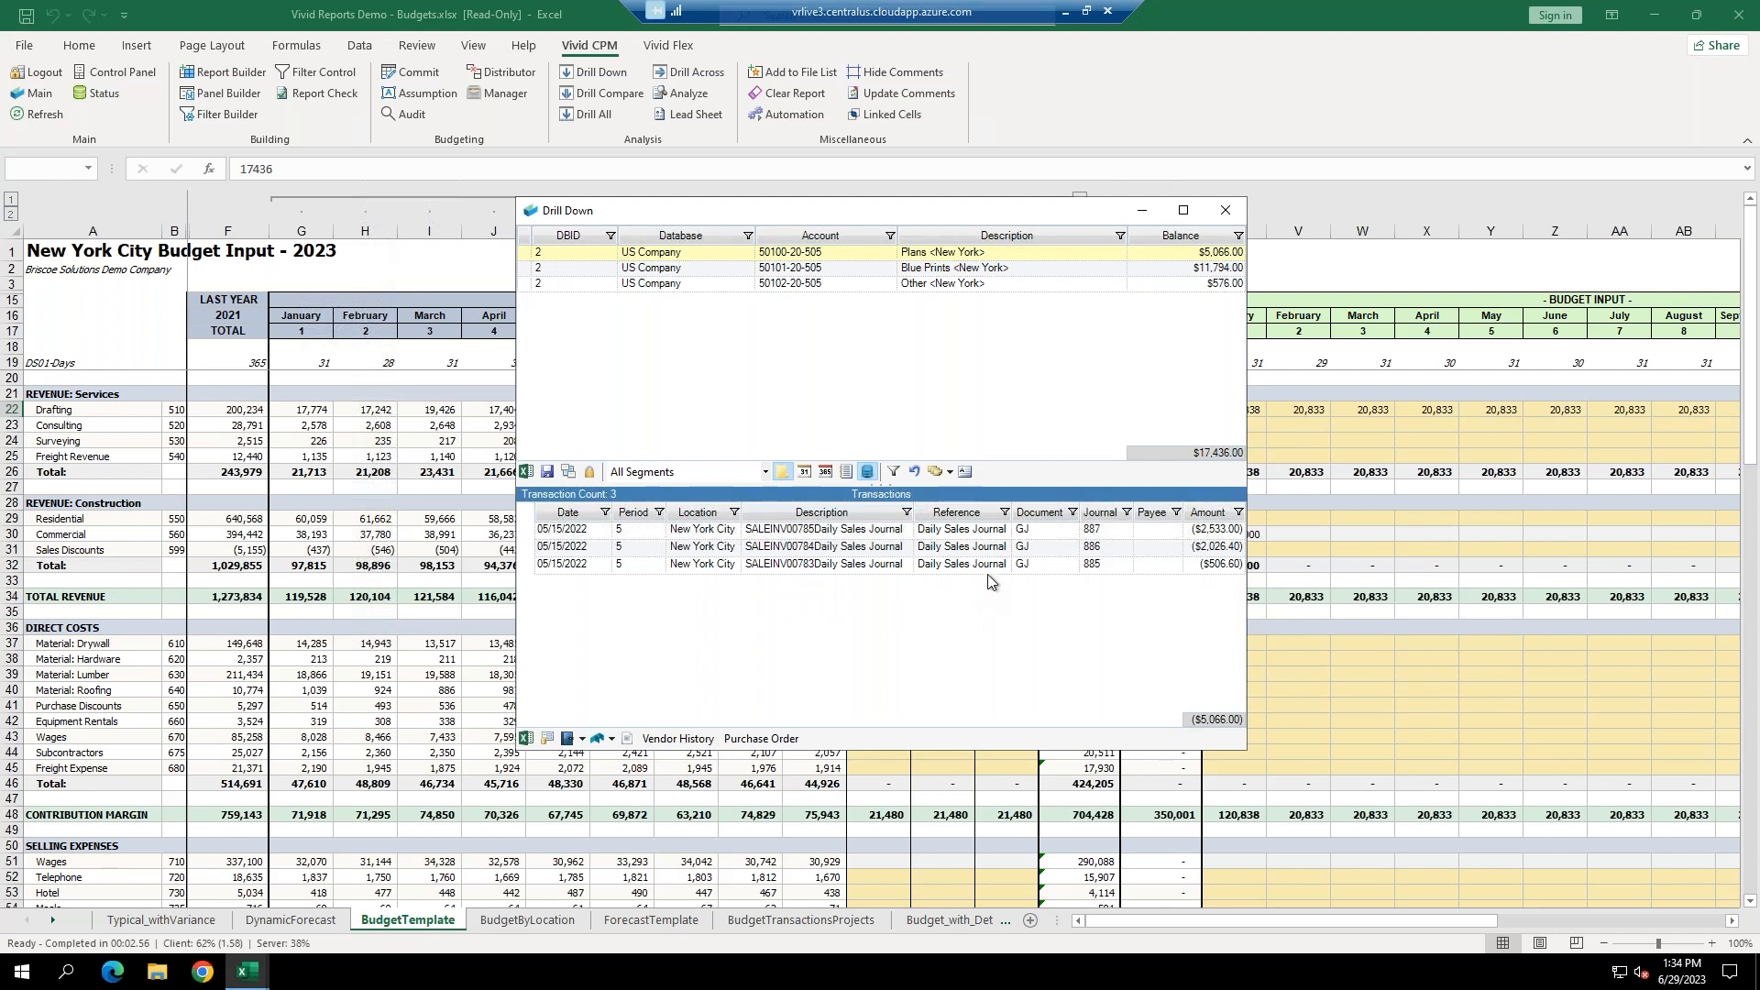
pyautogui.click(1226, 212)
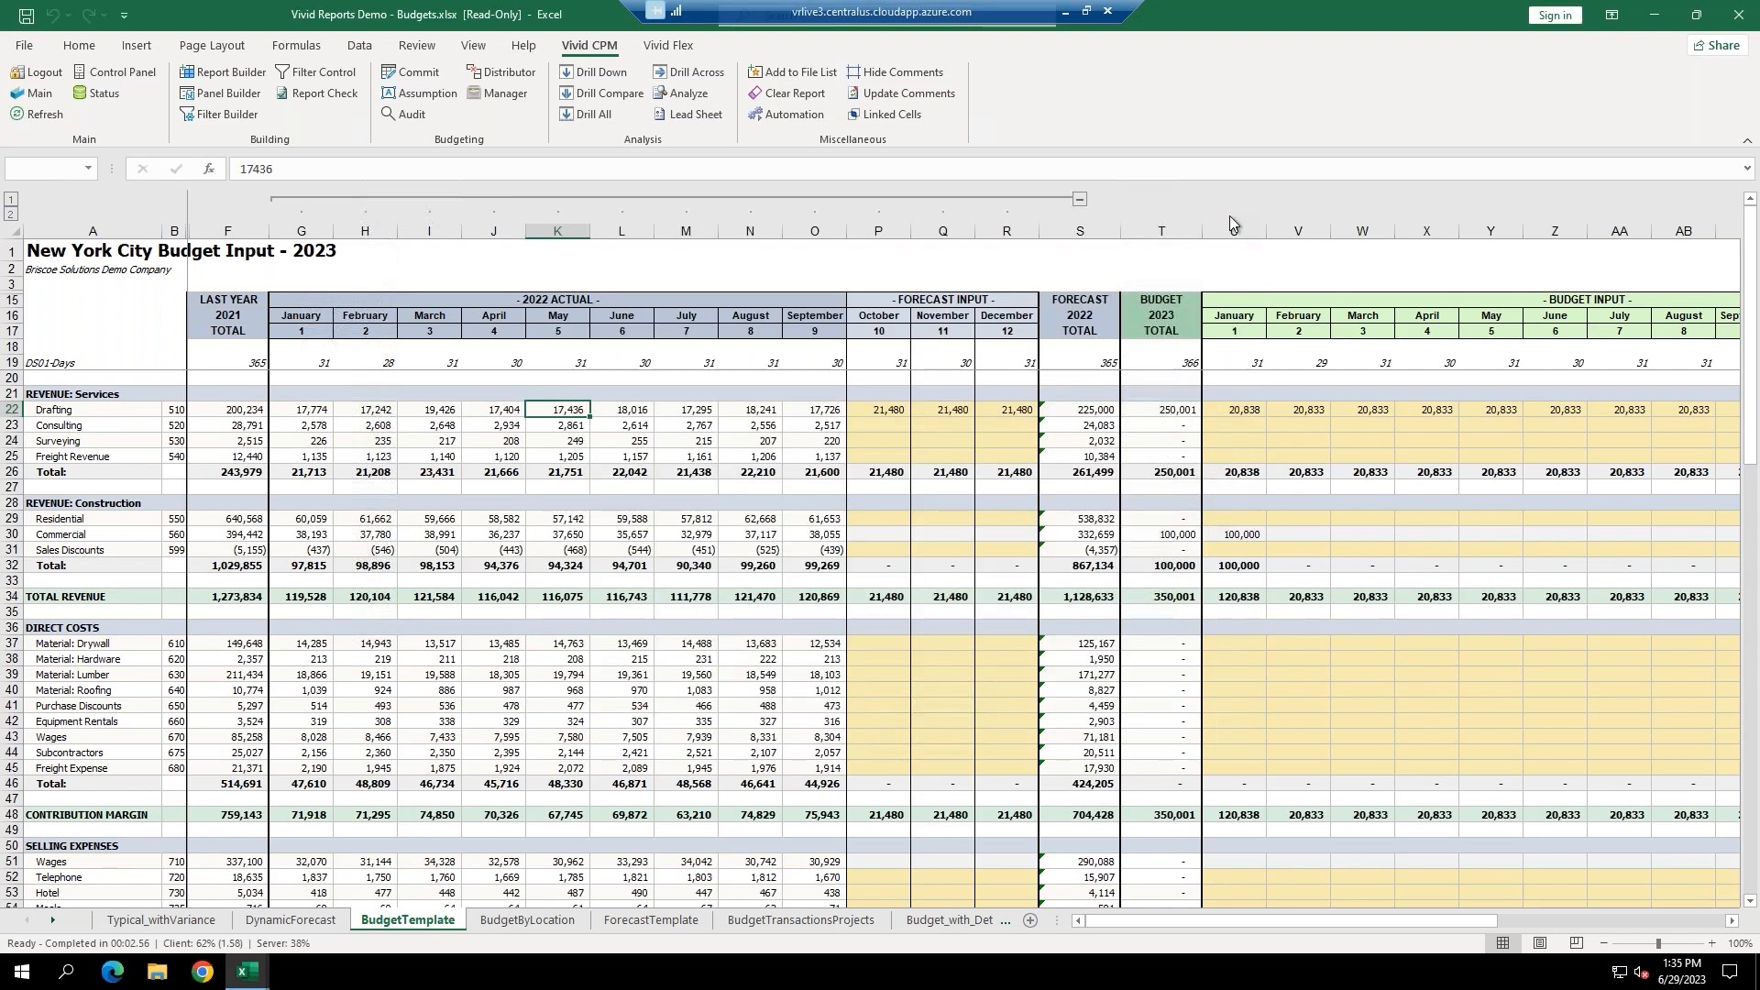
pyautogui.moveTo(1240, 922); pyautogui.dragTo(1343, 937)
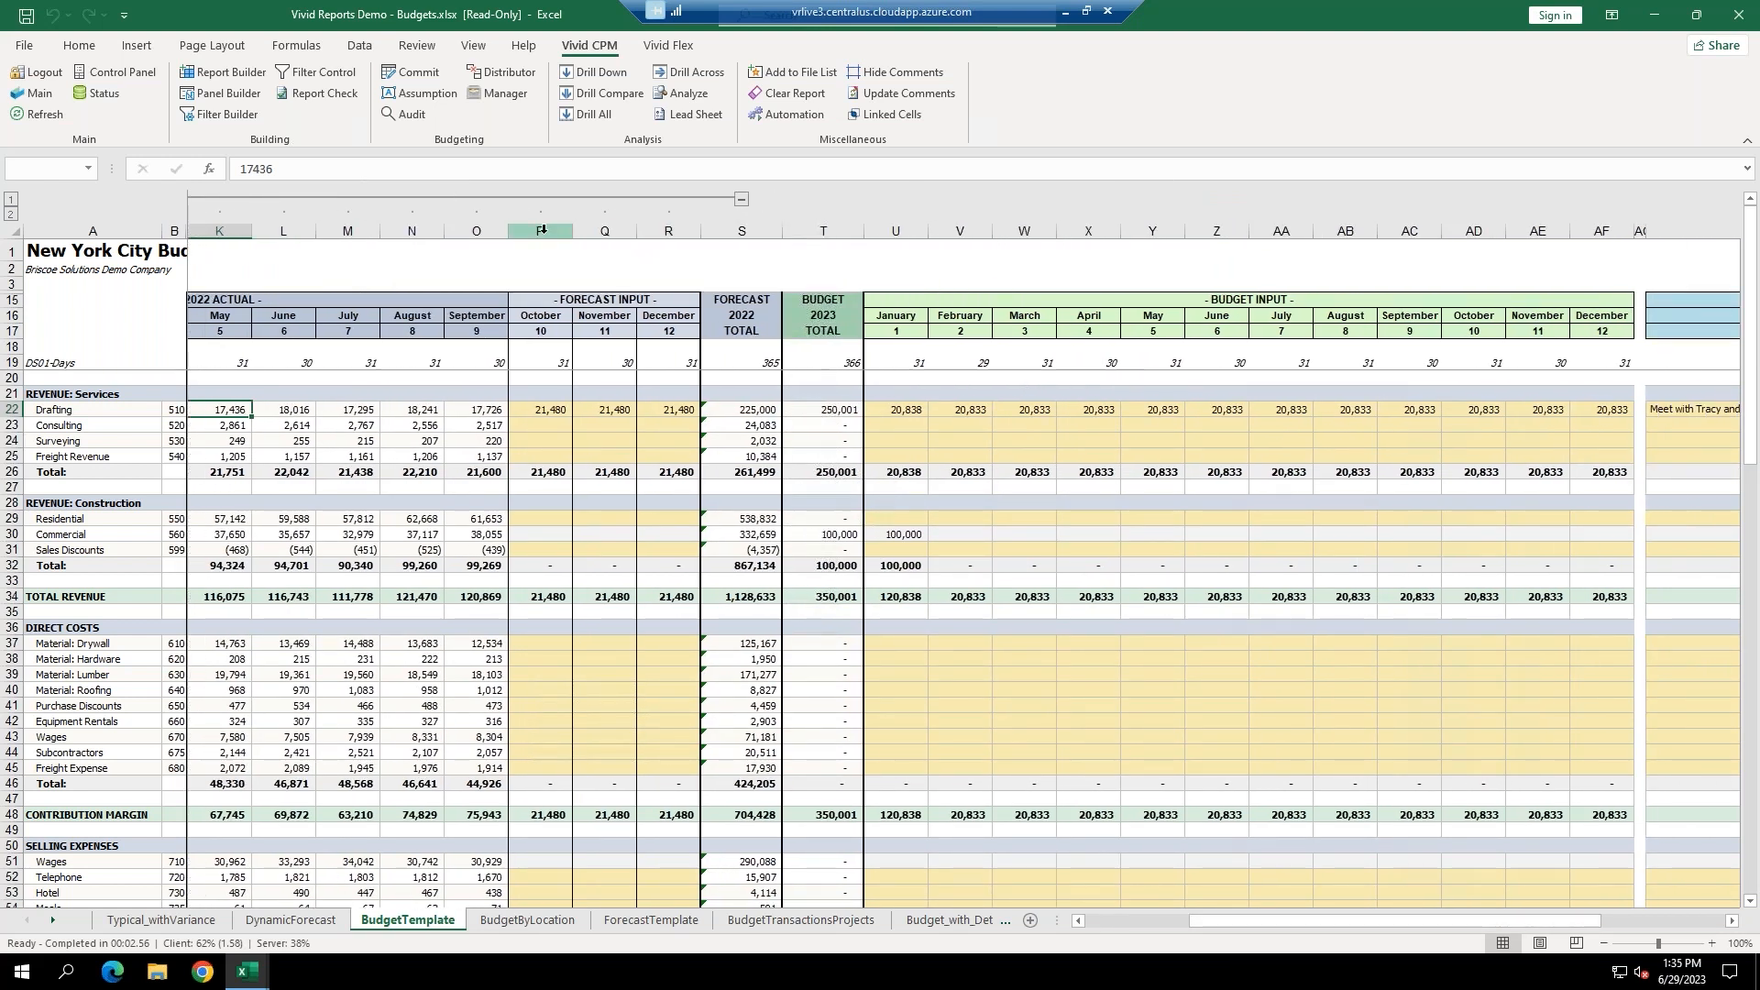
pyautogui.moveTo(542, 230); pyautogui.dragTo(671, 230)
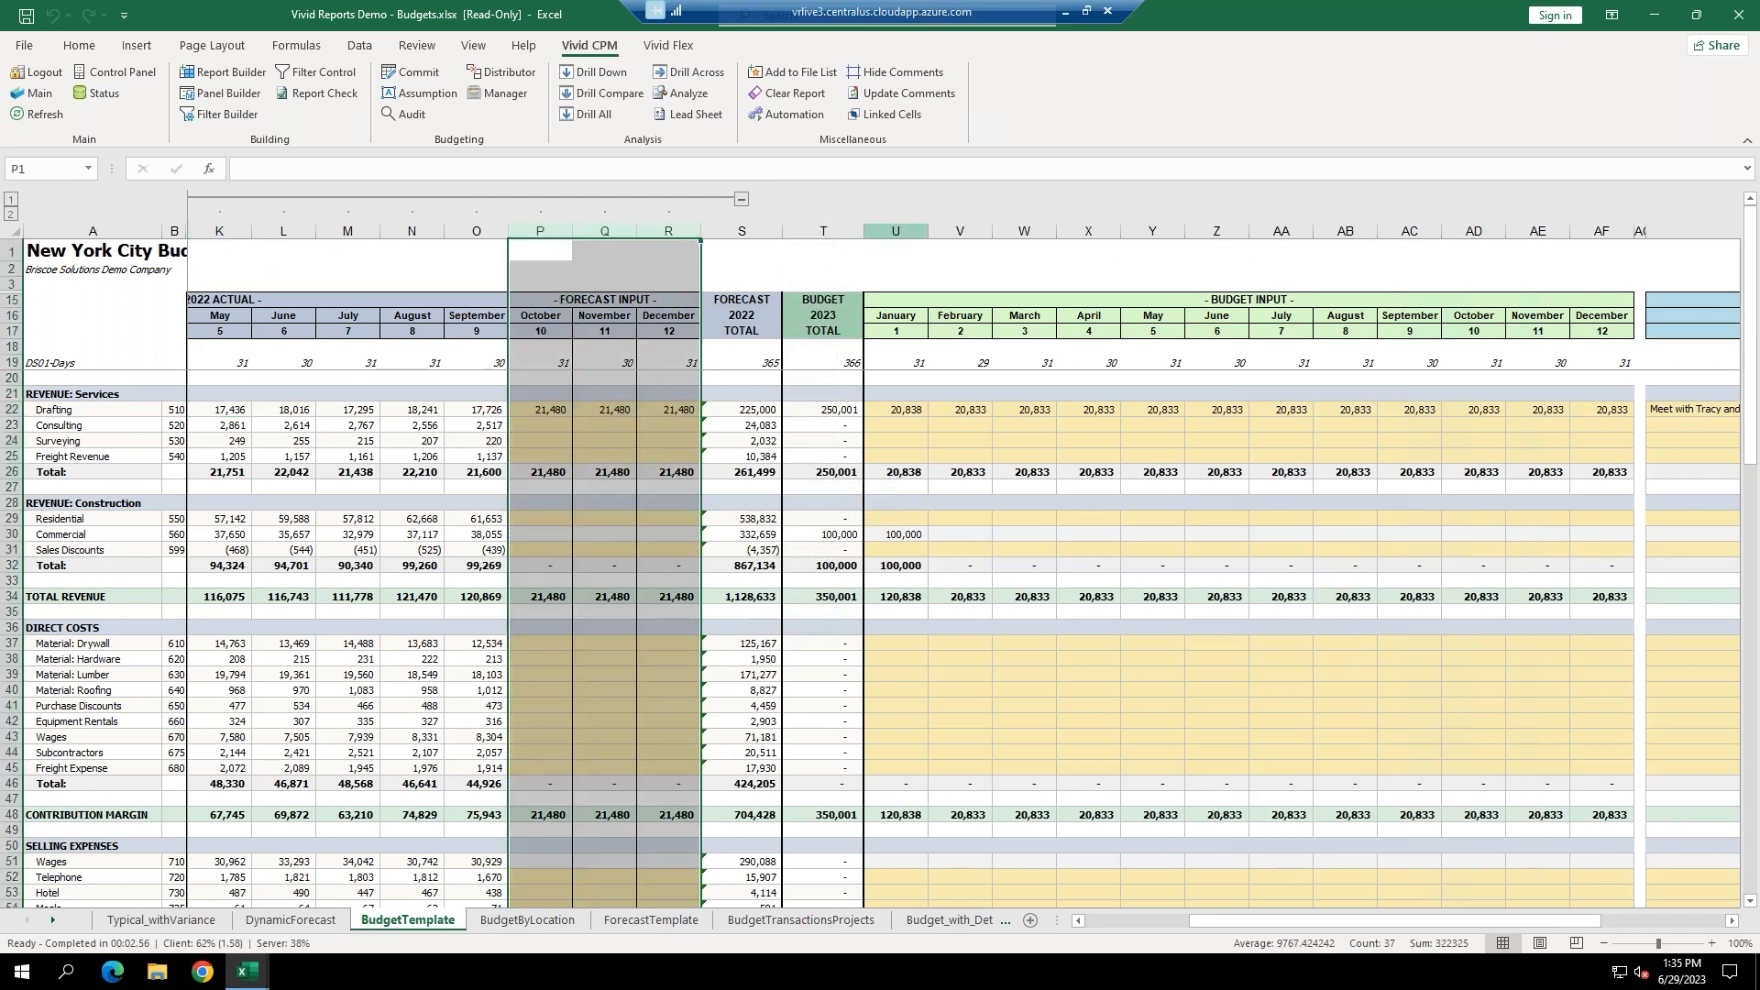
pyautogui.moveTo(891, 236); pyautogui.dragTo(1576, 271)
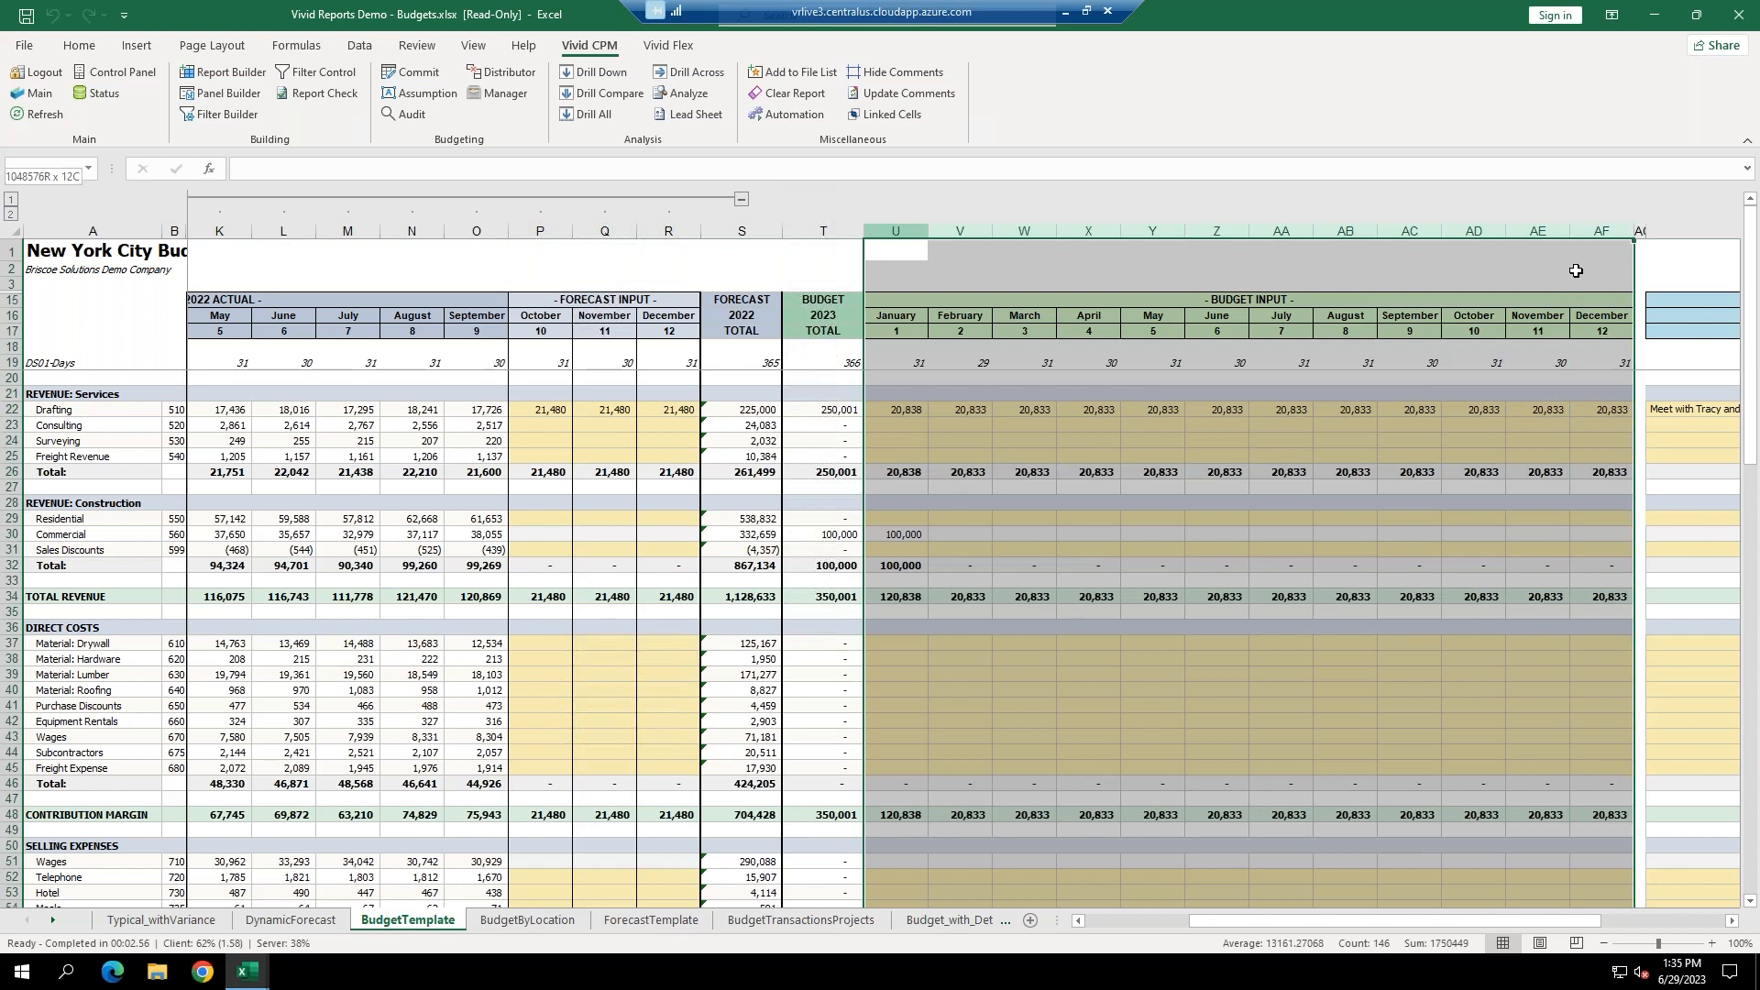
pyautogui.click(1281, 442)
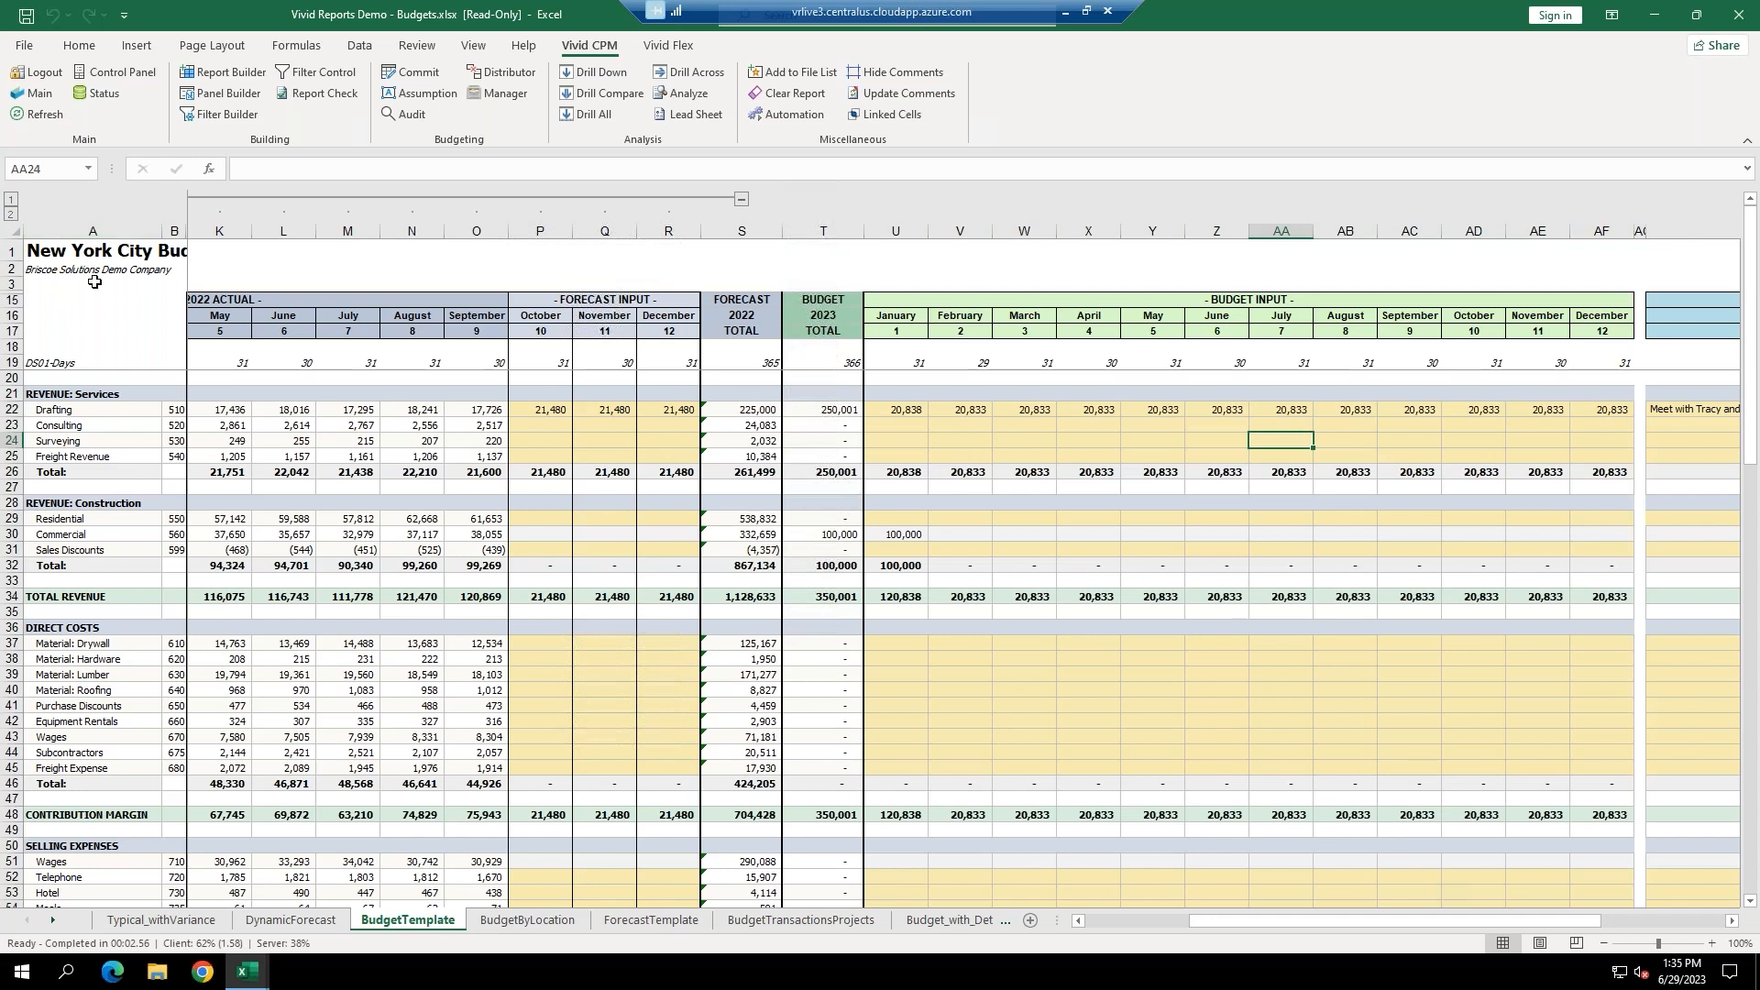
pyautogui.click(905, 425)
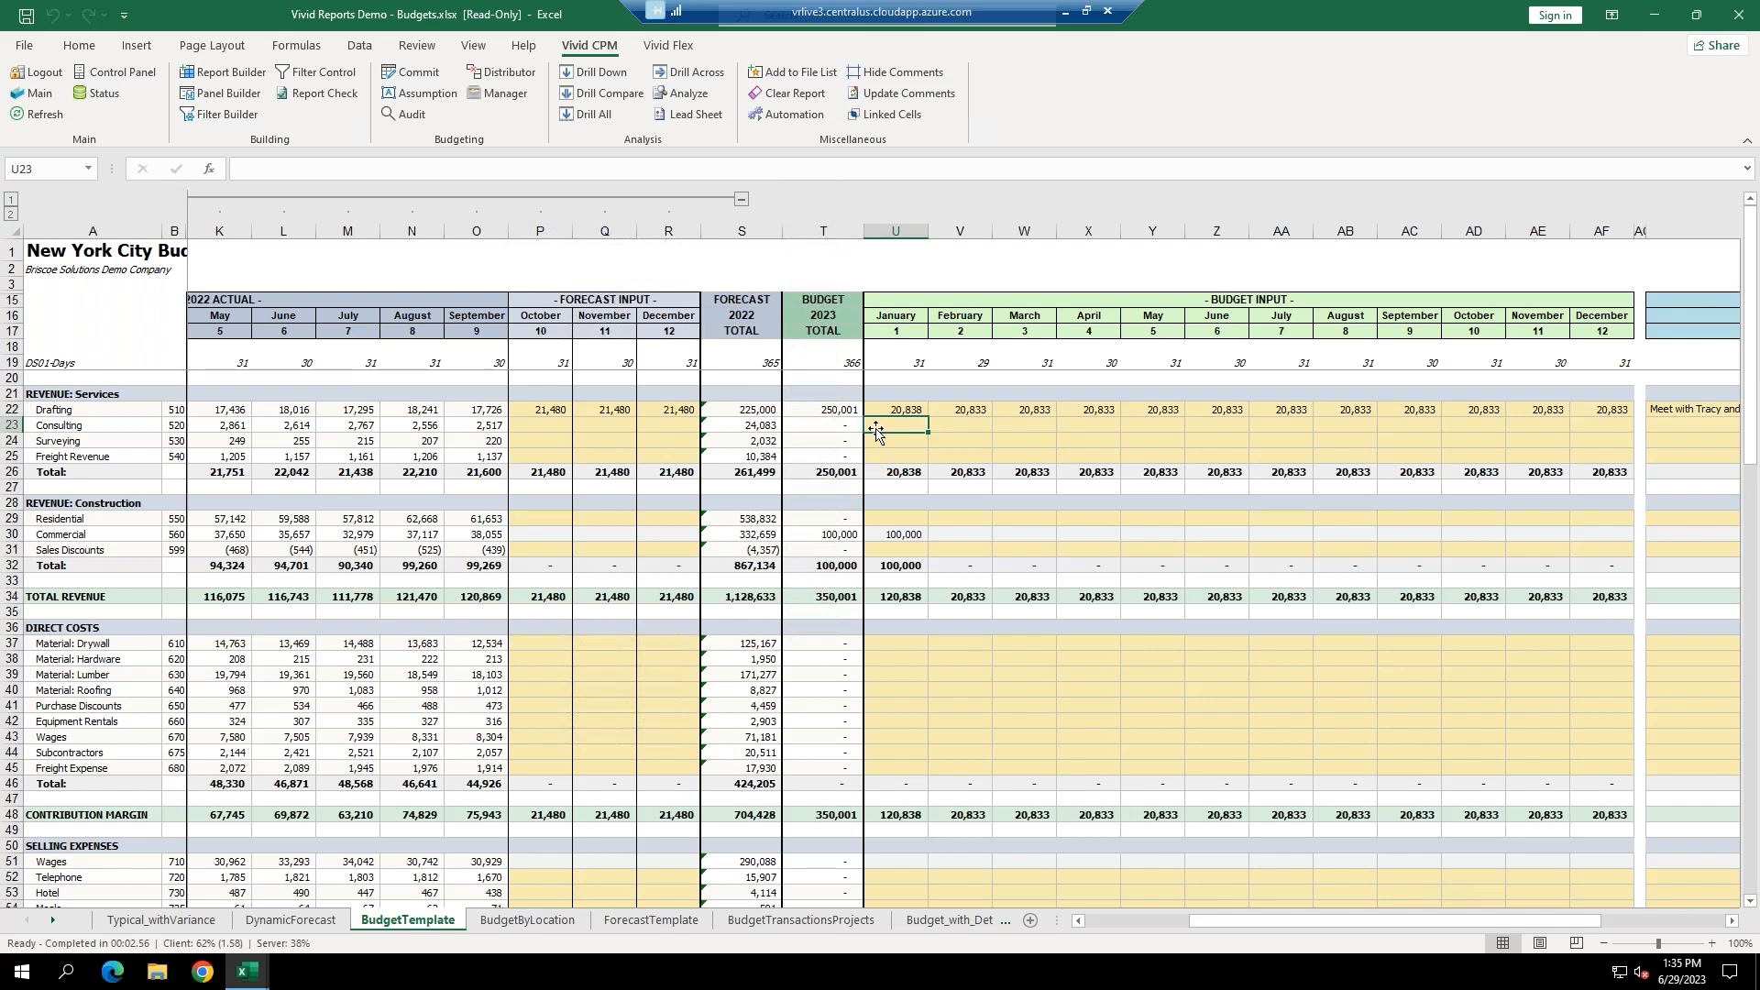
pyautogui.write('2500')
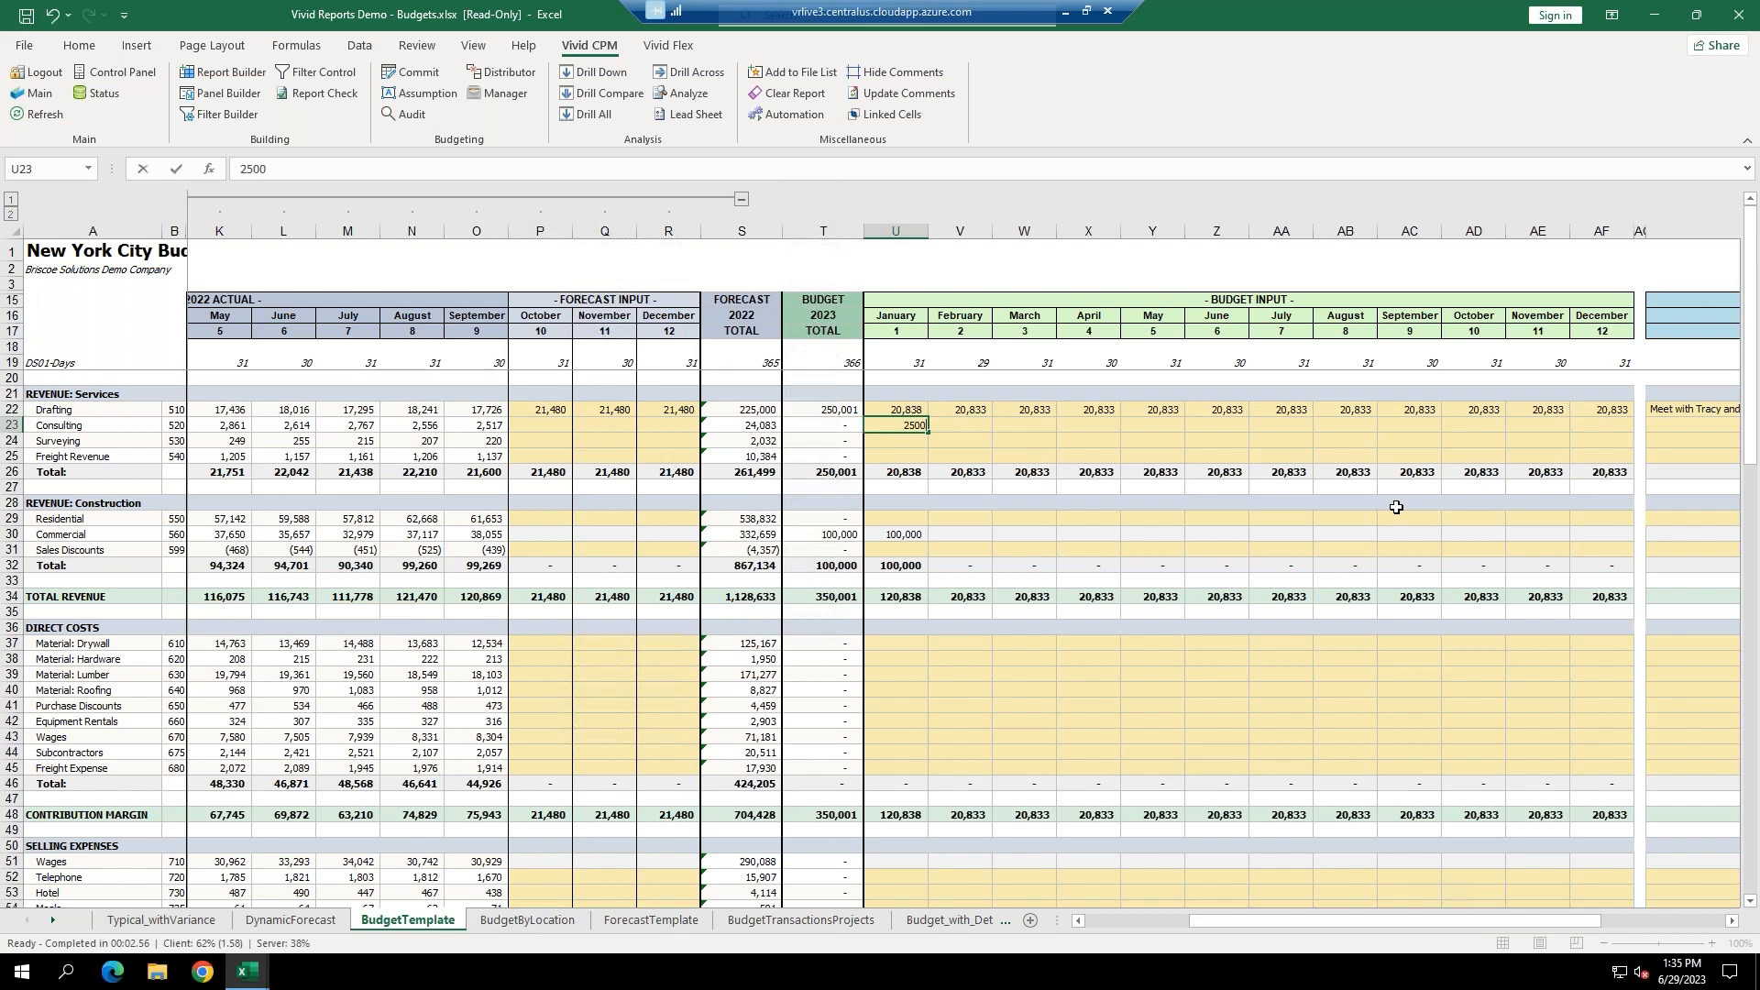
pyautogui.press('Return')
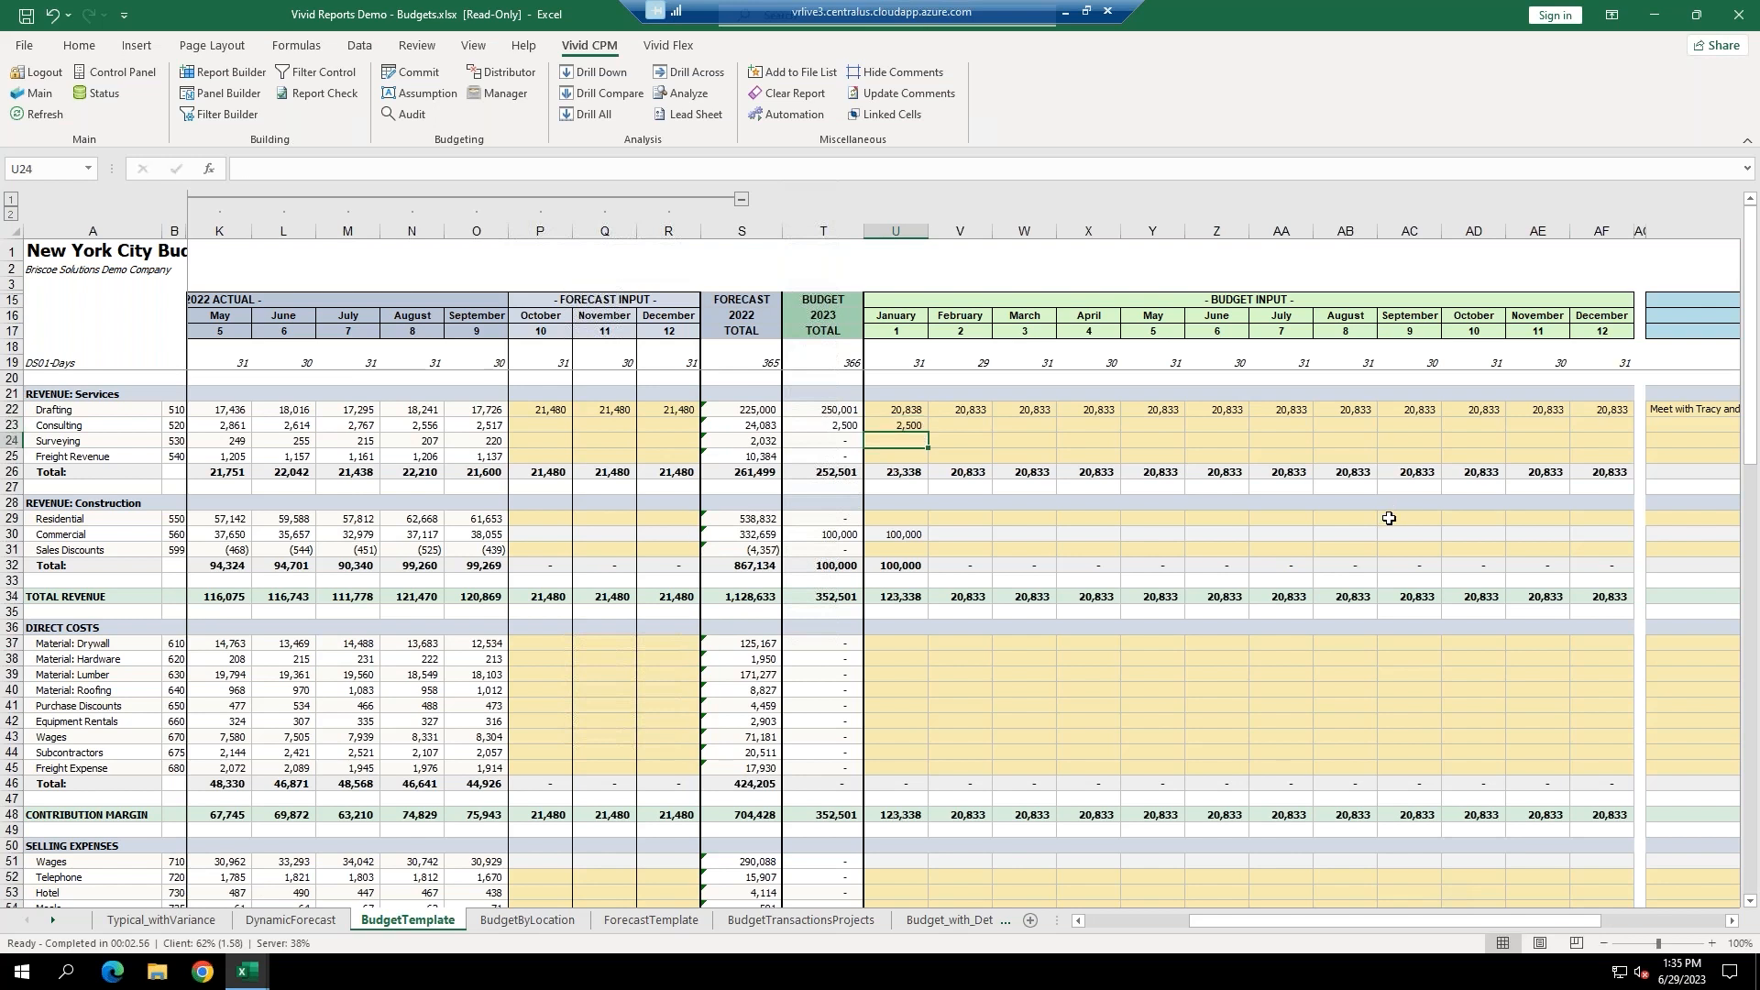
pyautogui.click(884, 429)
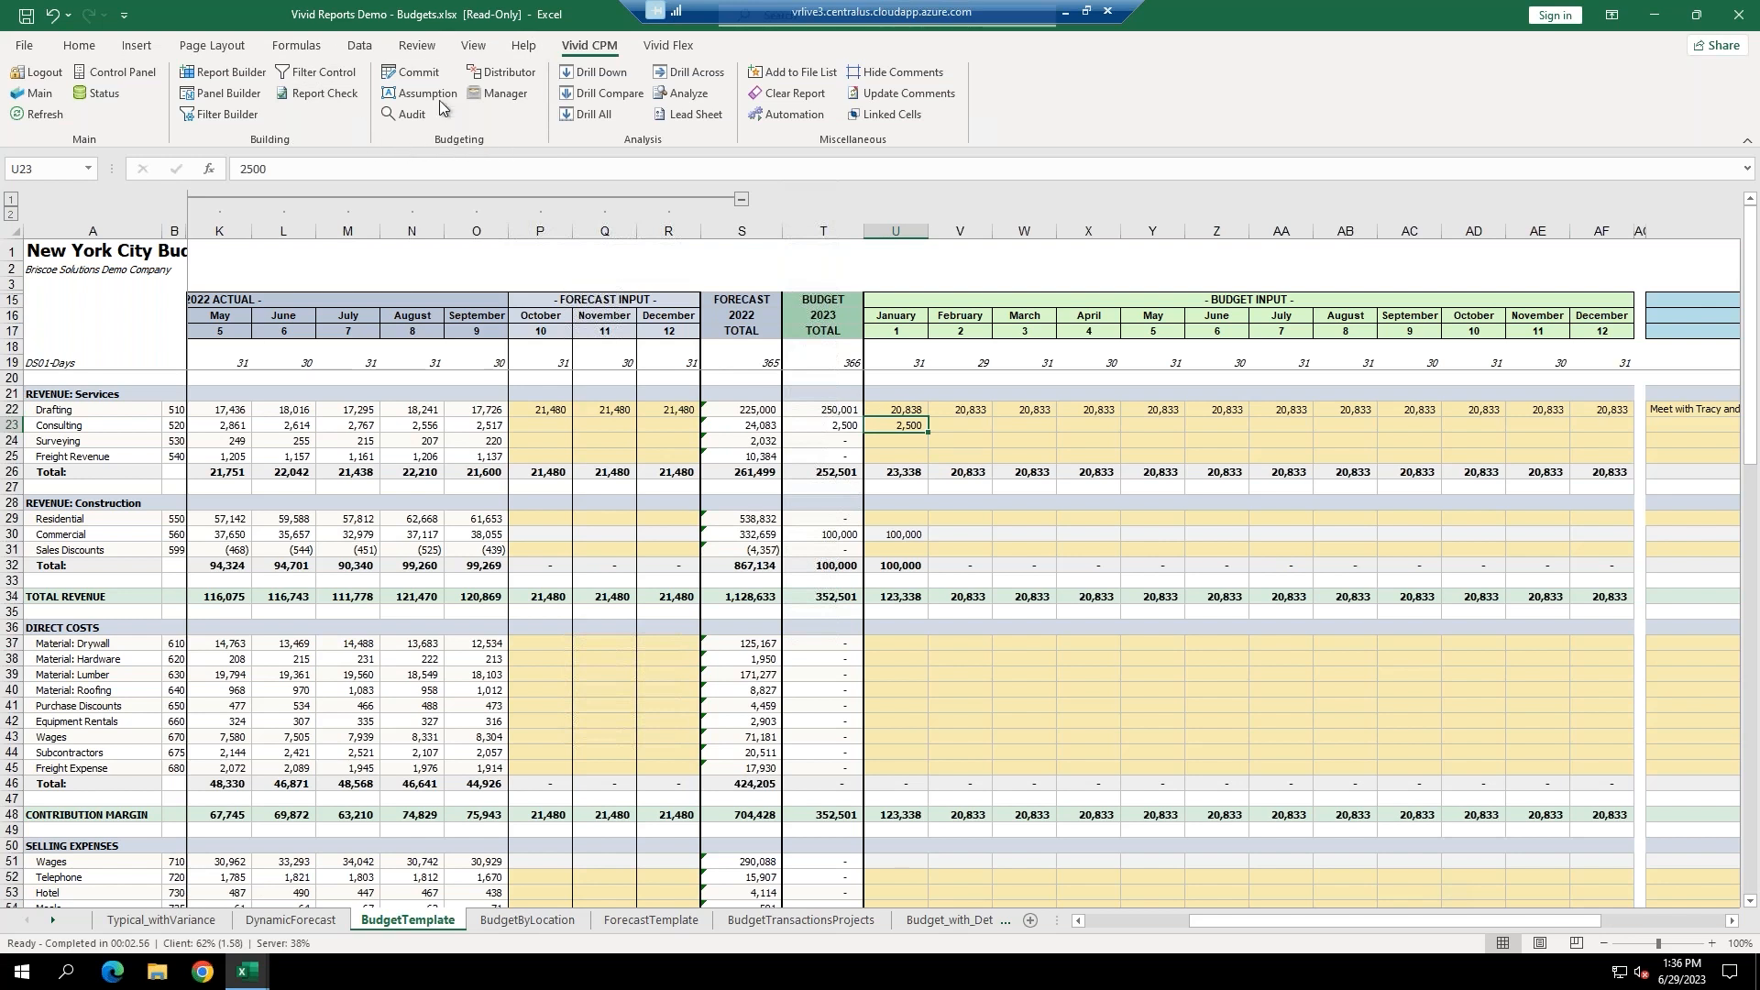
# Run the commit check, which finds 1 of 1 budget cell ready, and open the review.
pyautogui.click(414, 78)
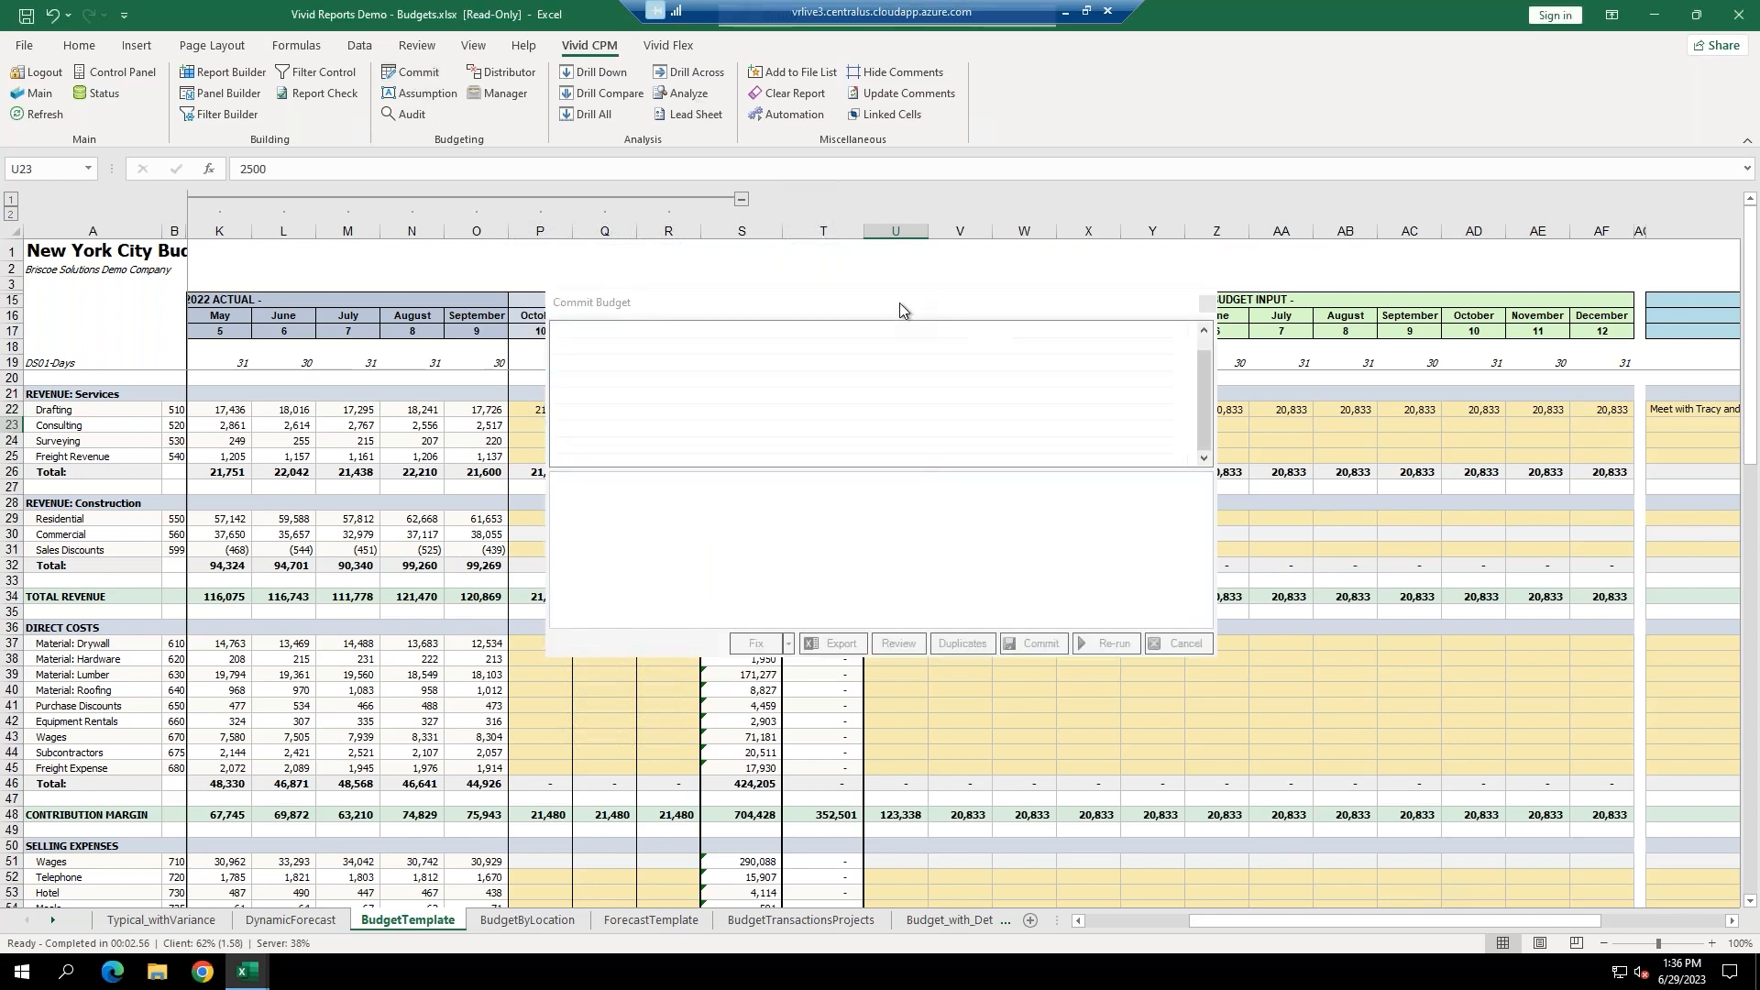
pyautogui.moveTo(899, 302); pyautogui.dragTo(1144, 526)
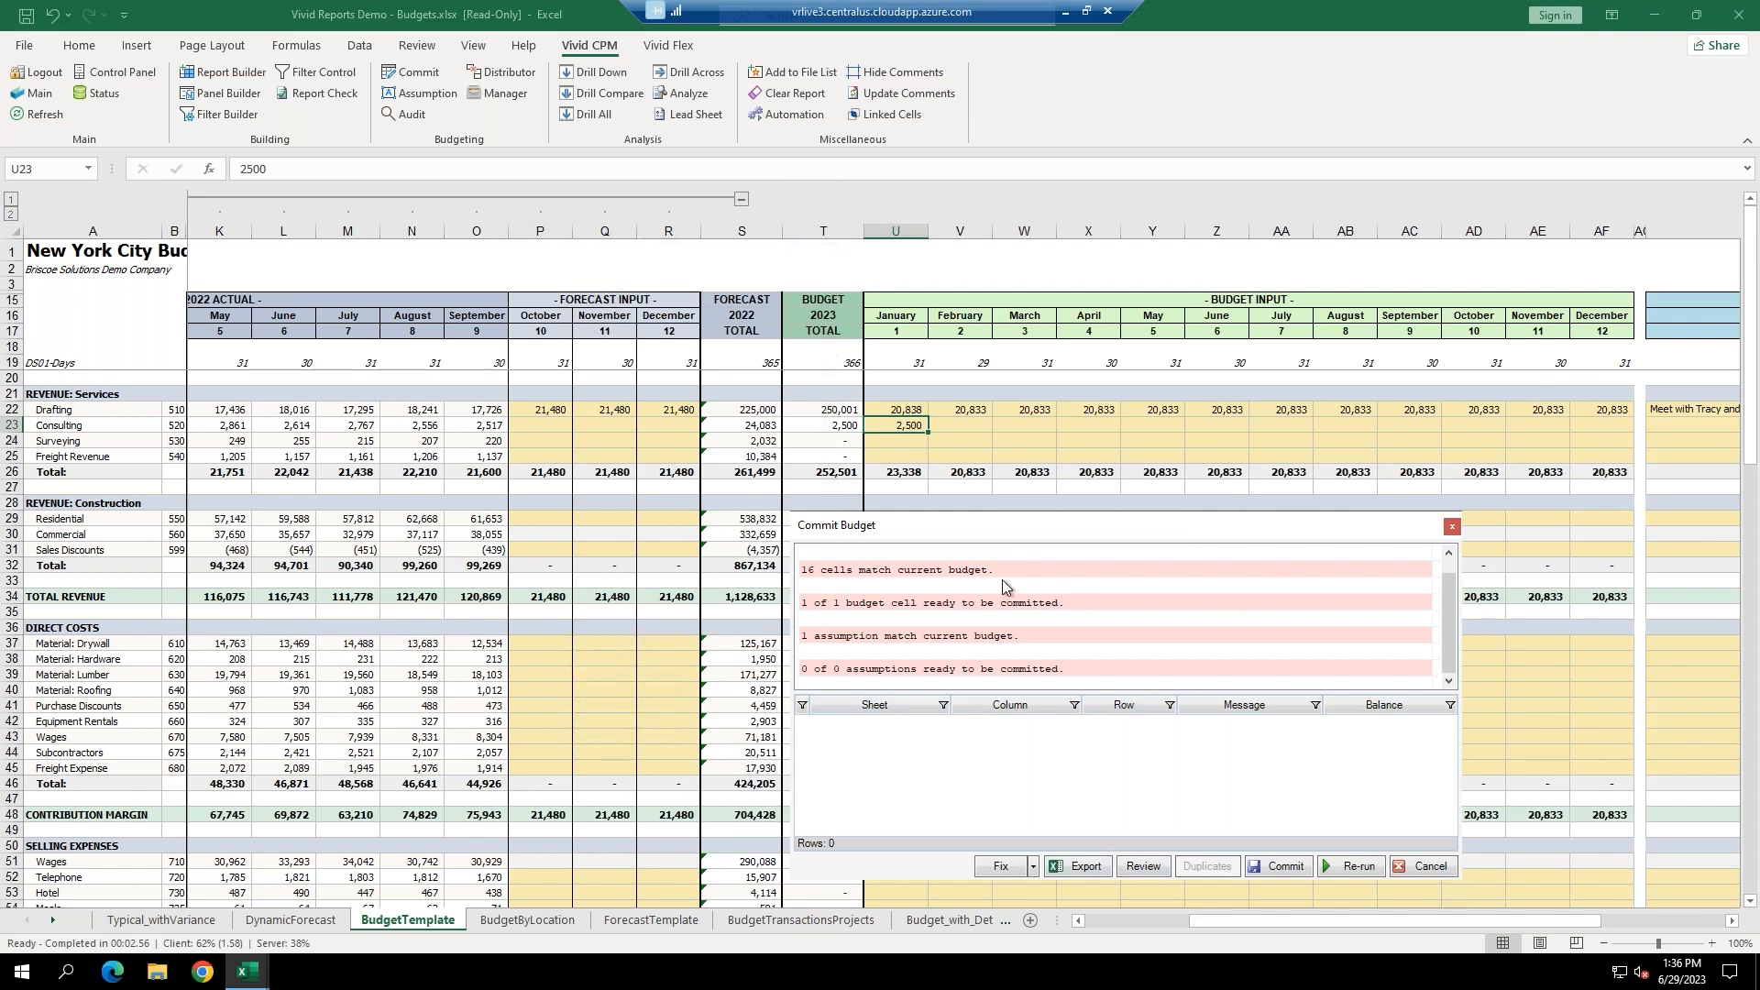
pyautogui.click(1142, 866)
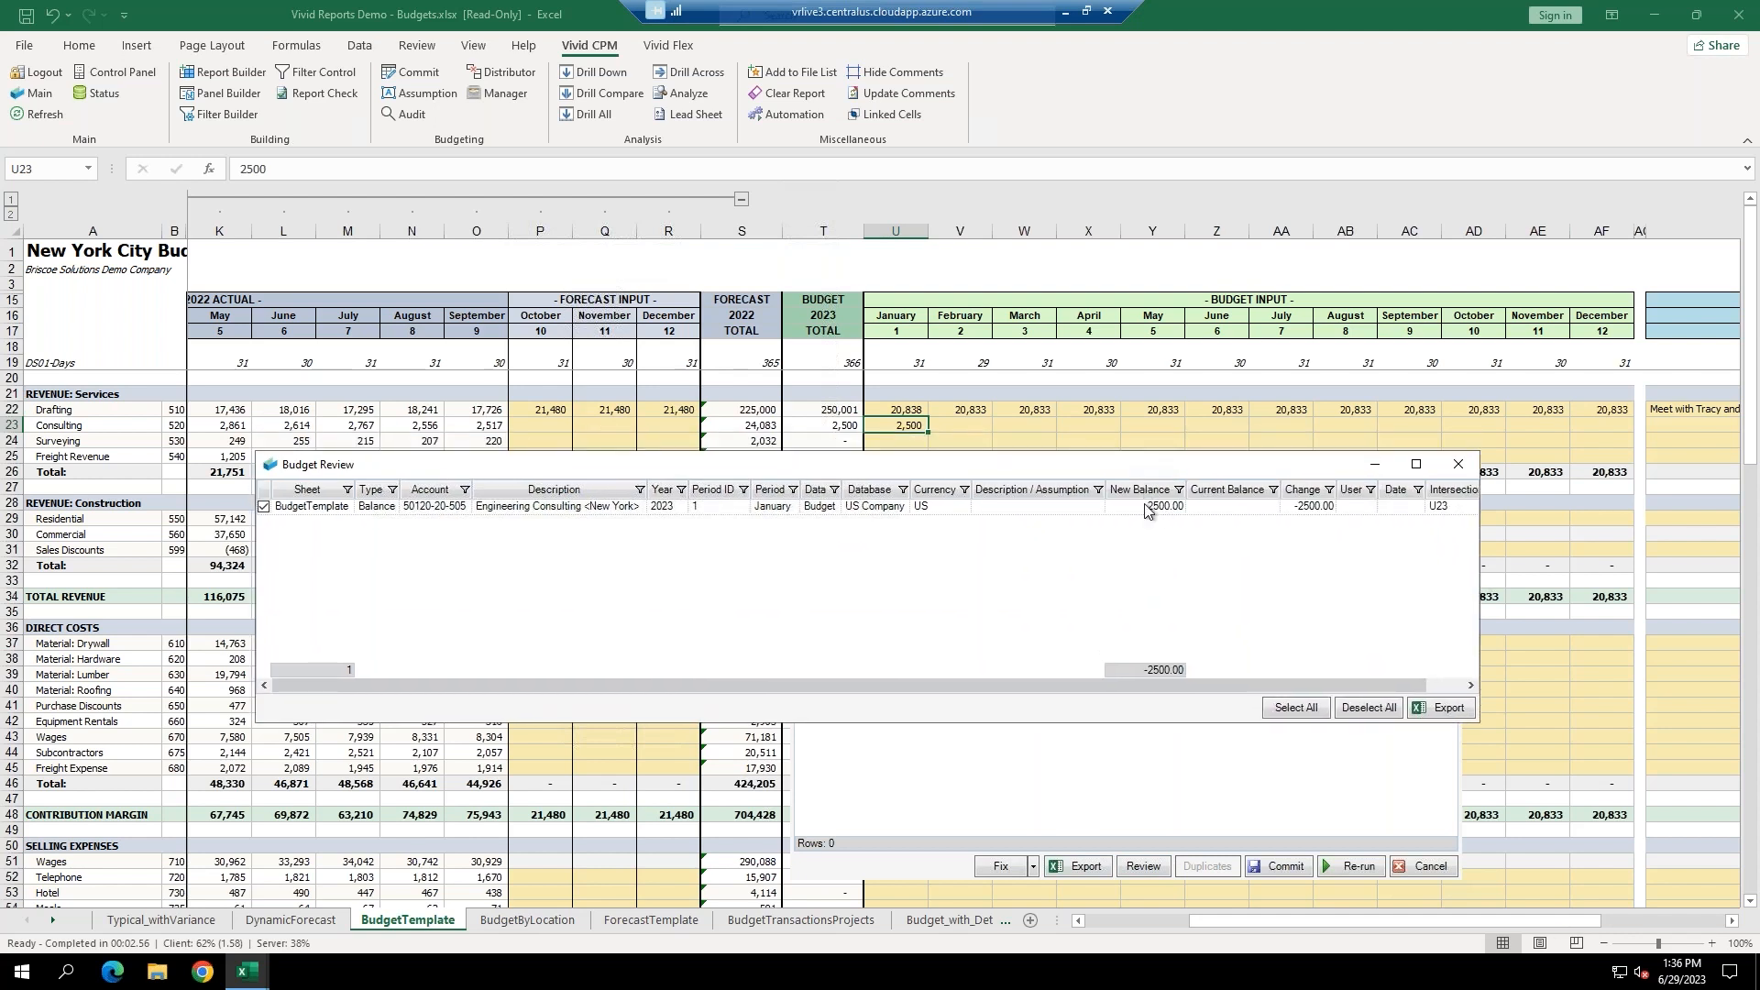
# Inspect the pending January Consulting change of 2,500, then commit it and confirm.
pyautogui.moveTo(1135, 464); pyautogui.dragTo(1165, 634)
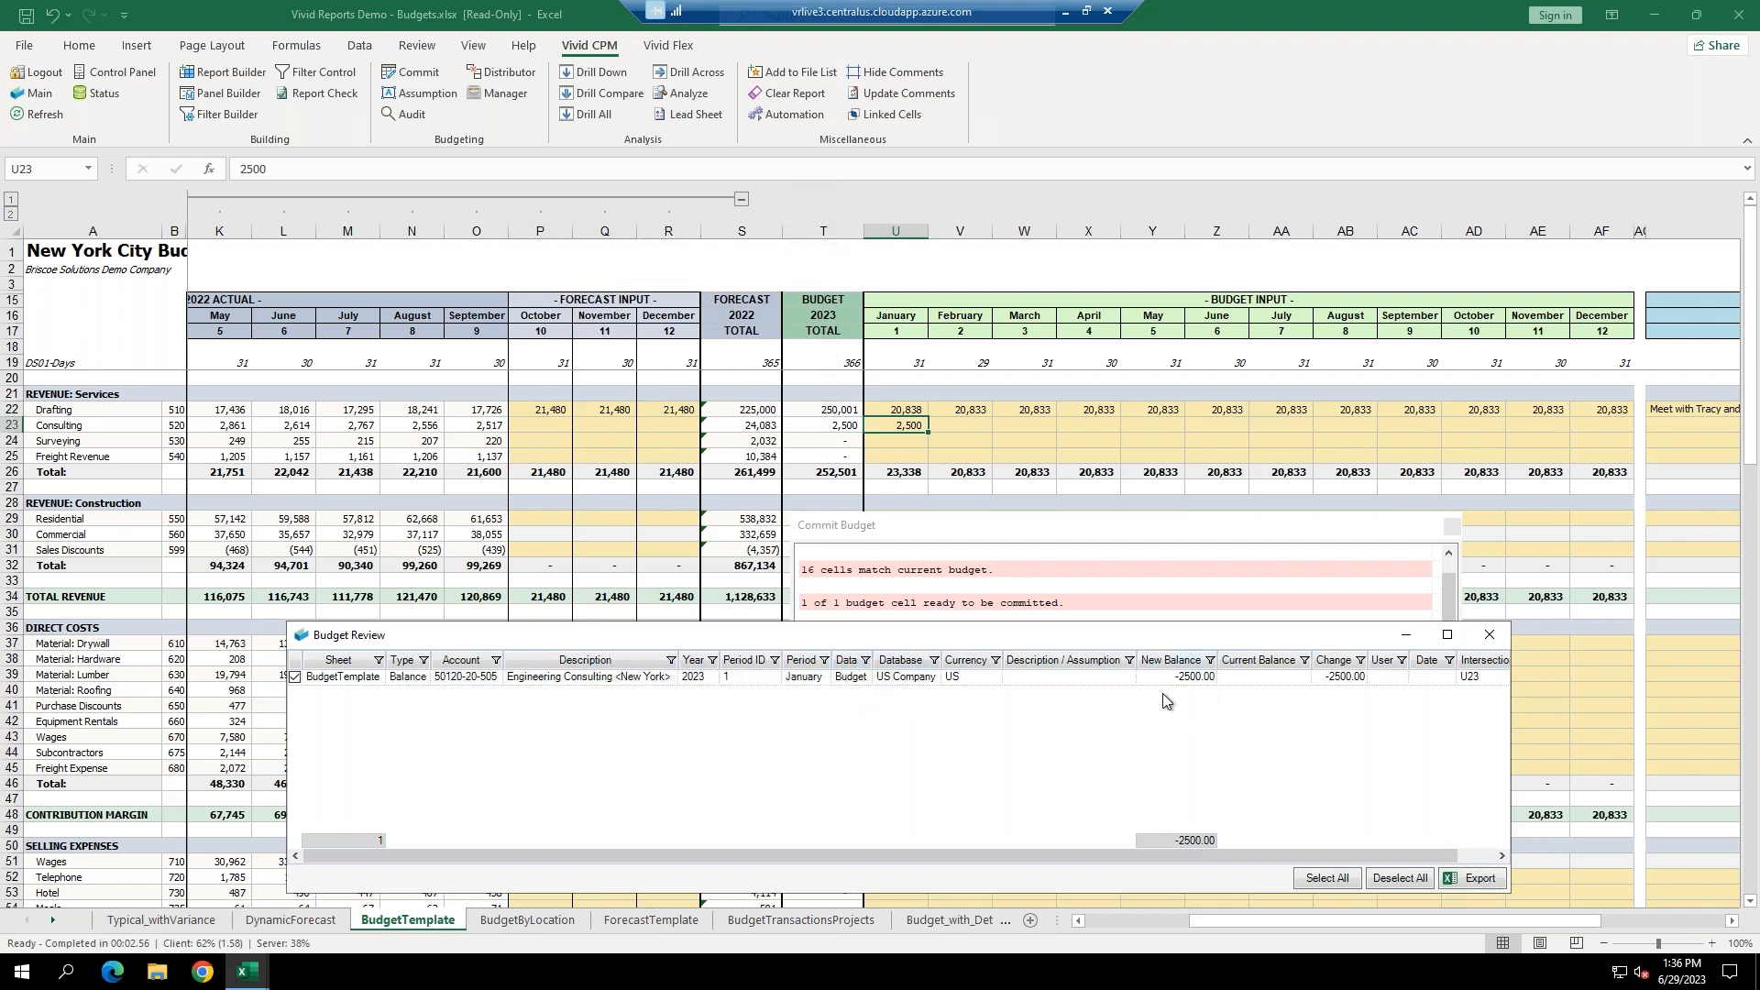
pyautogui.click(1492, 632)
pyautogui.click(1281, 866)
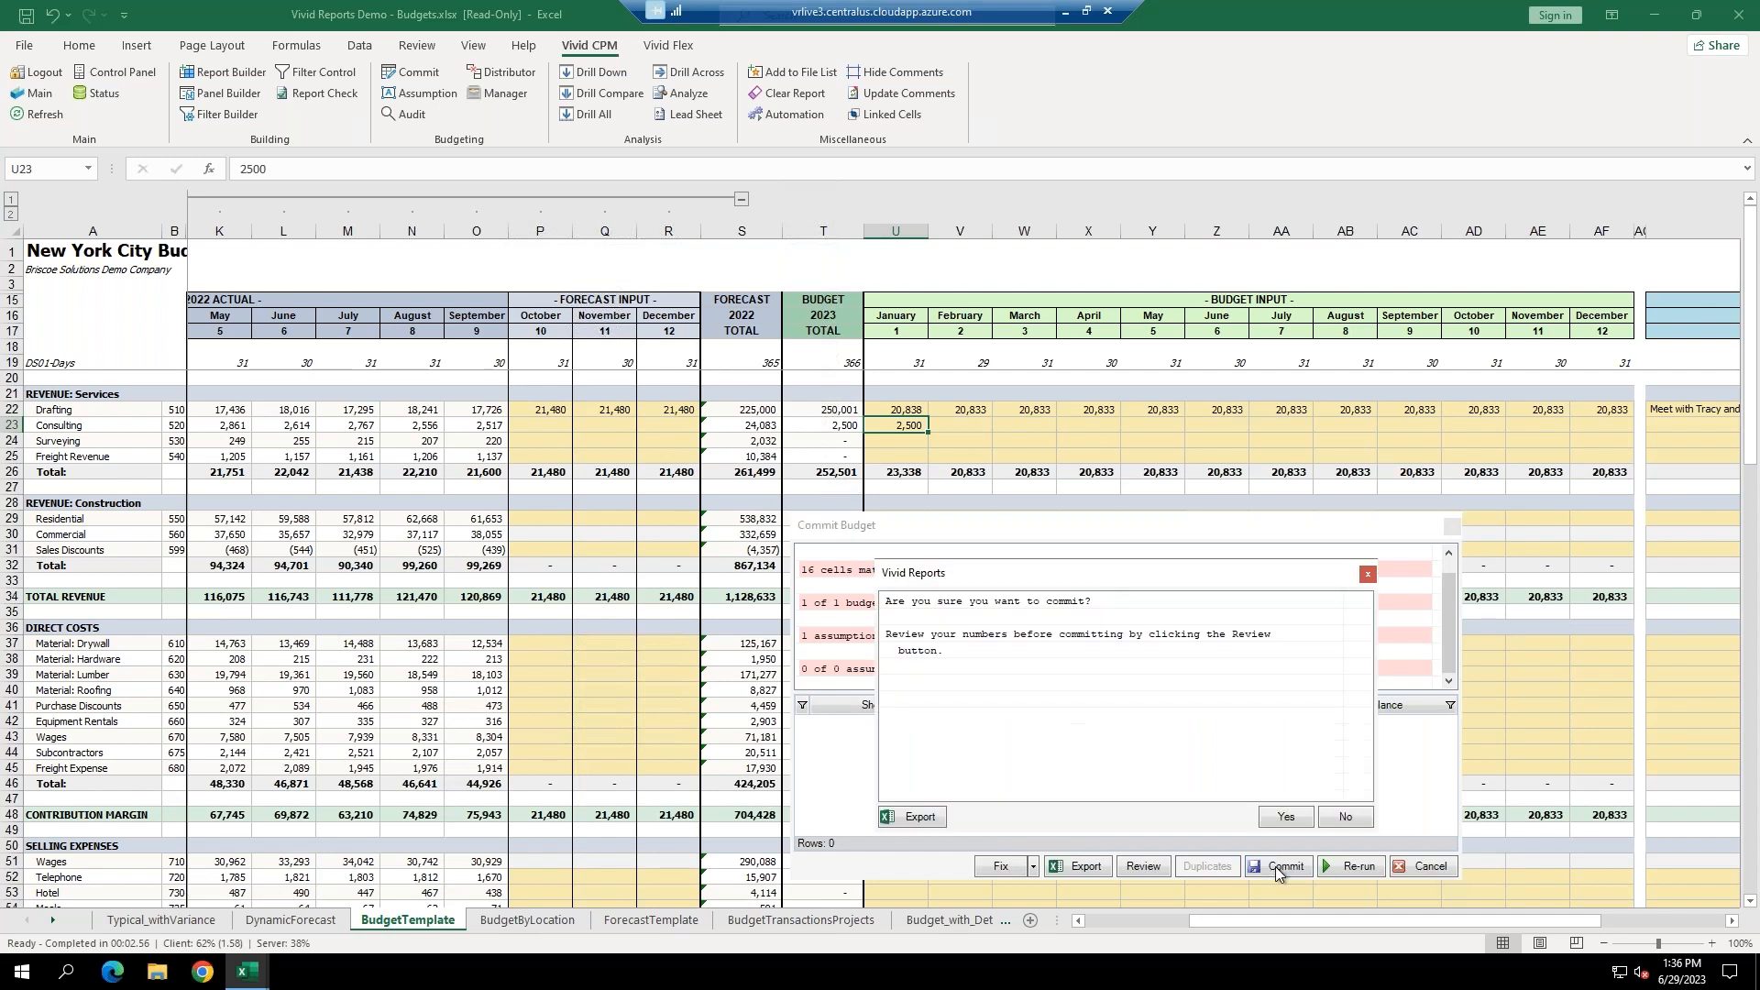
pyautogui.click(1285, 816)
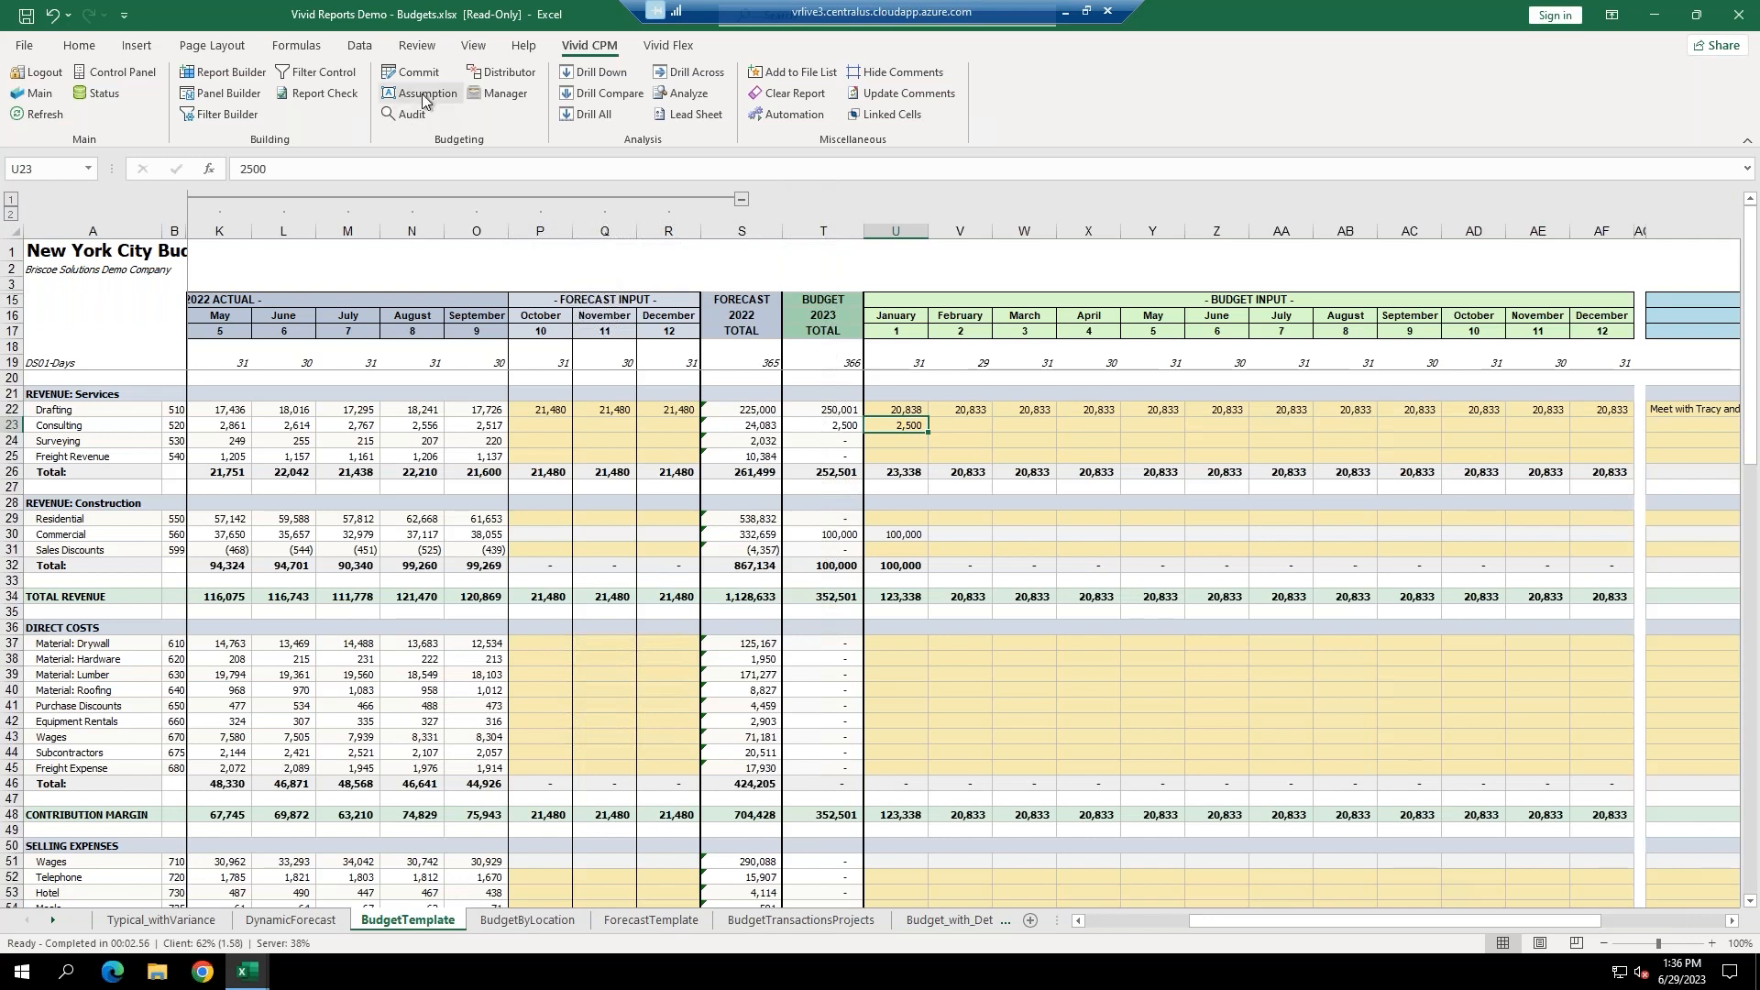
# Save the assumption note 'testing notes with SA Global' on January Consulting cell U23.
pyautogui.moveTo(1419, 920); pyautogui.dragTo(1528, 920)
pyautogui.click(1451, 426)
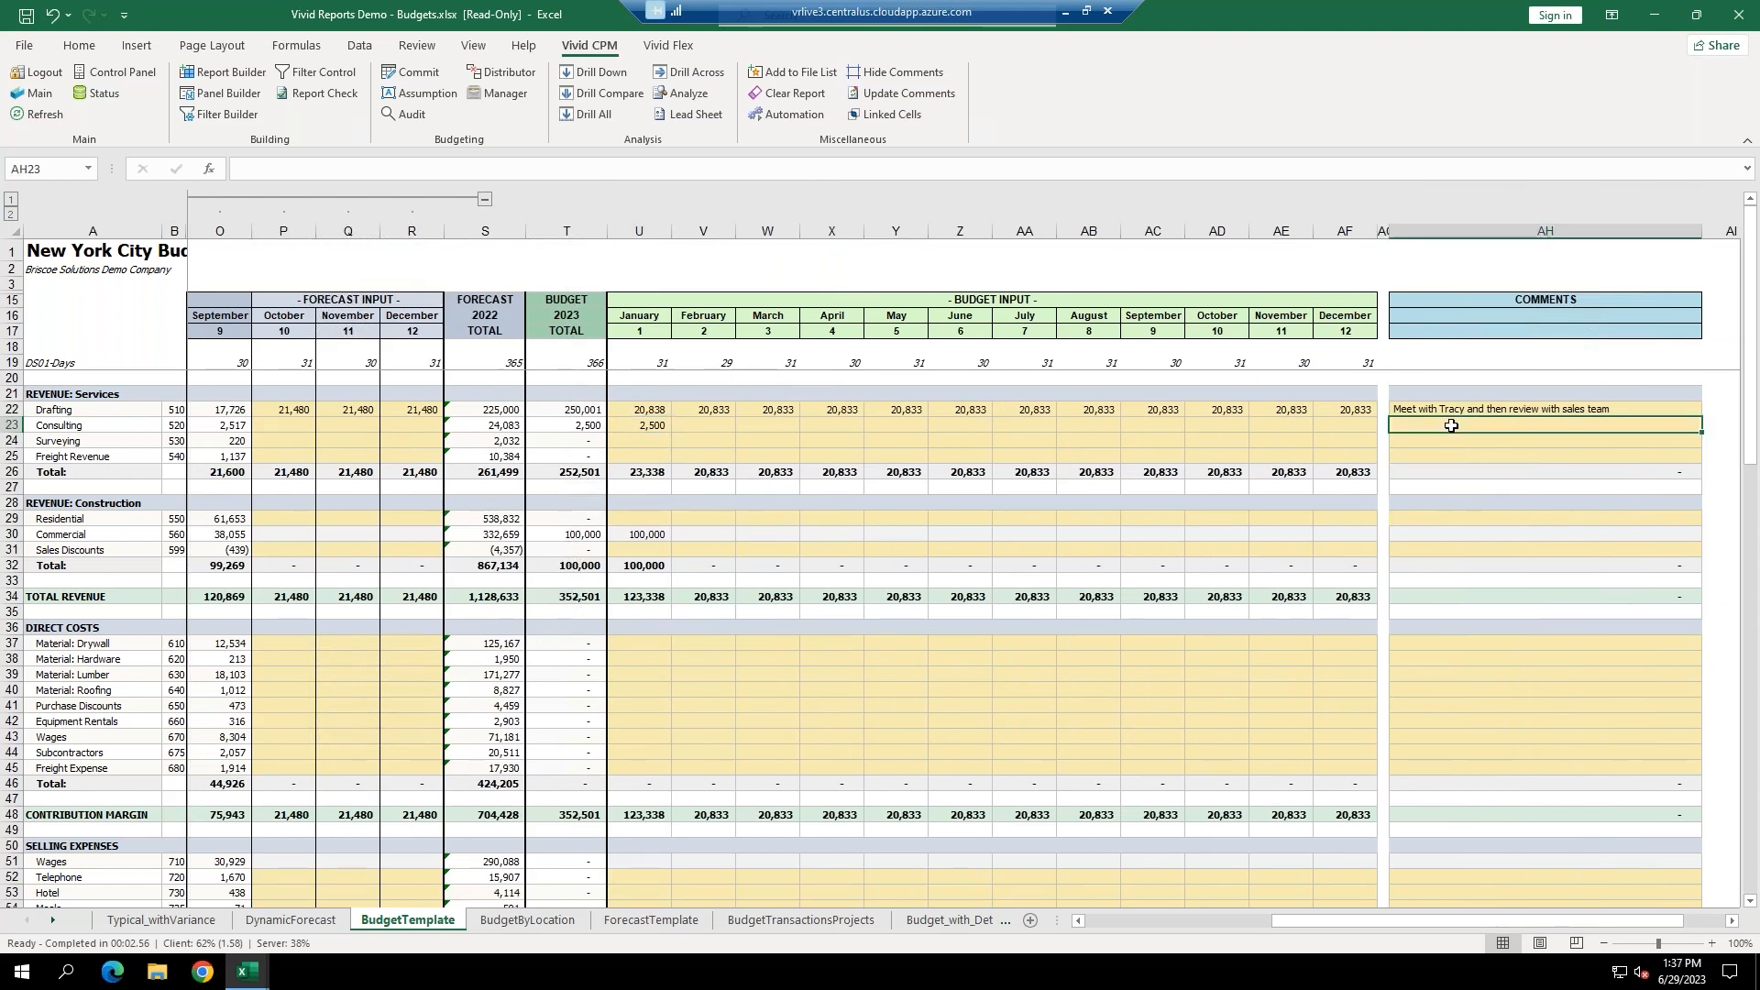
pyautogui.click(644, 422)
pyautogui.click(405, 98)
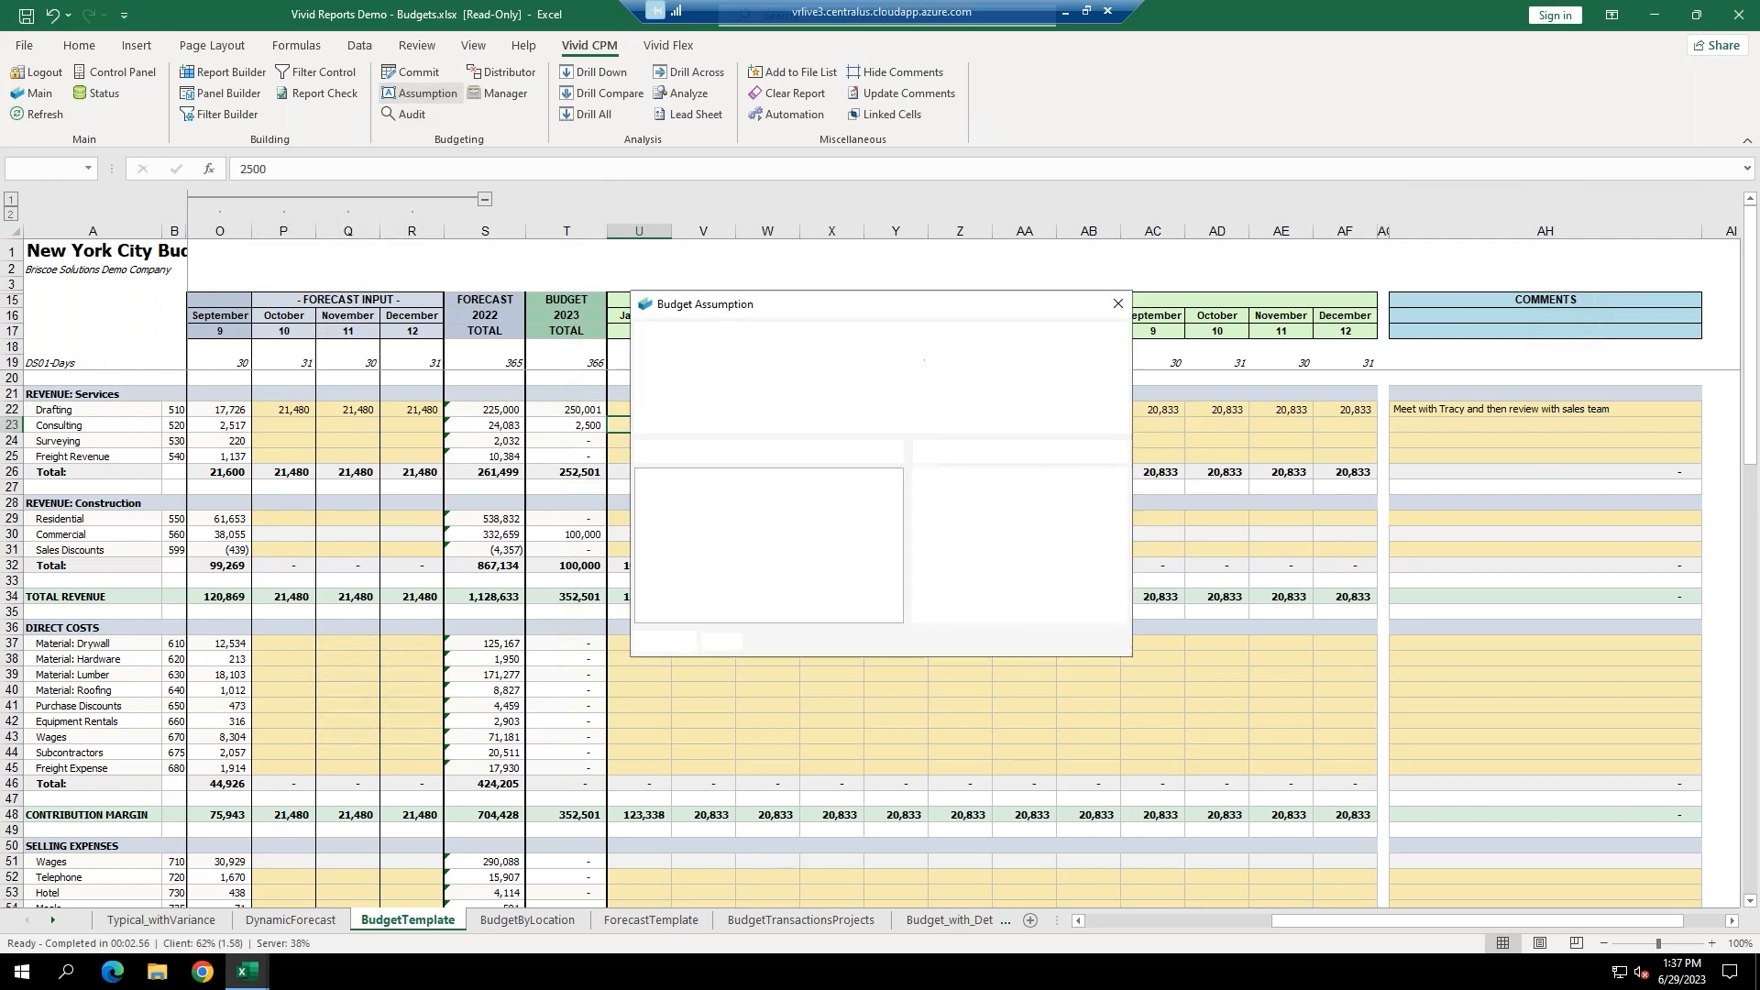
pyautogui.write('tes')
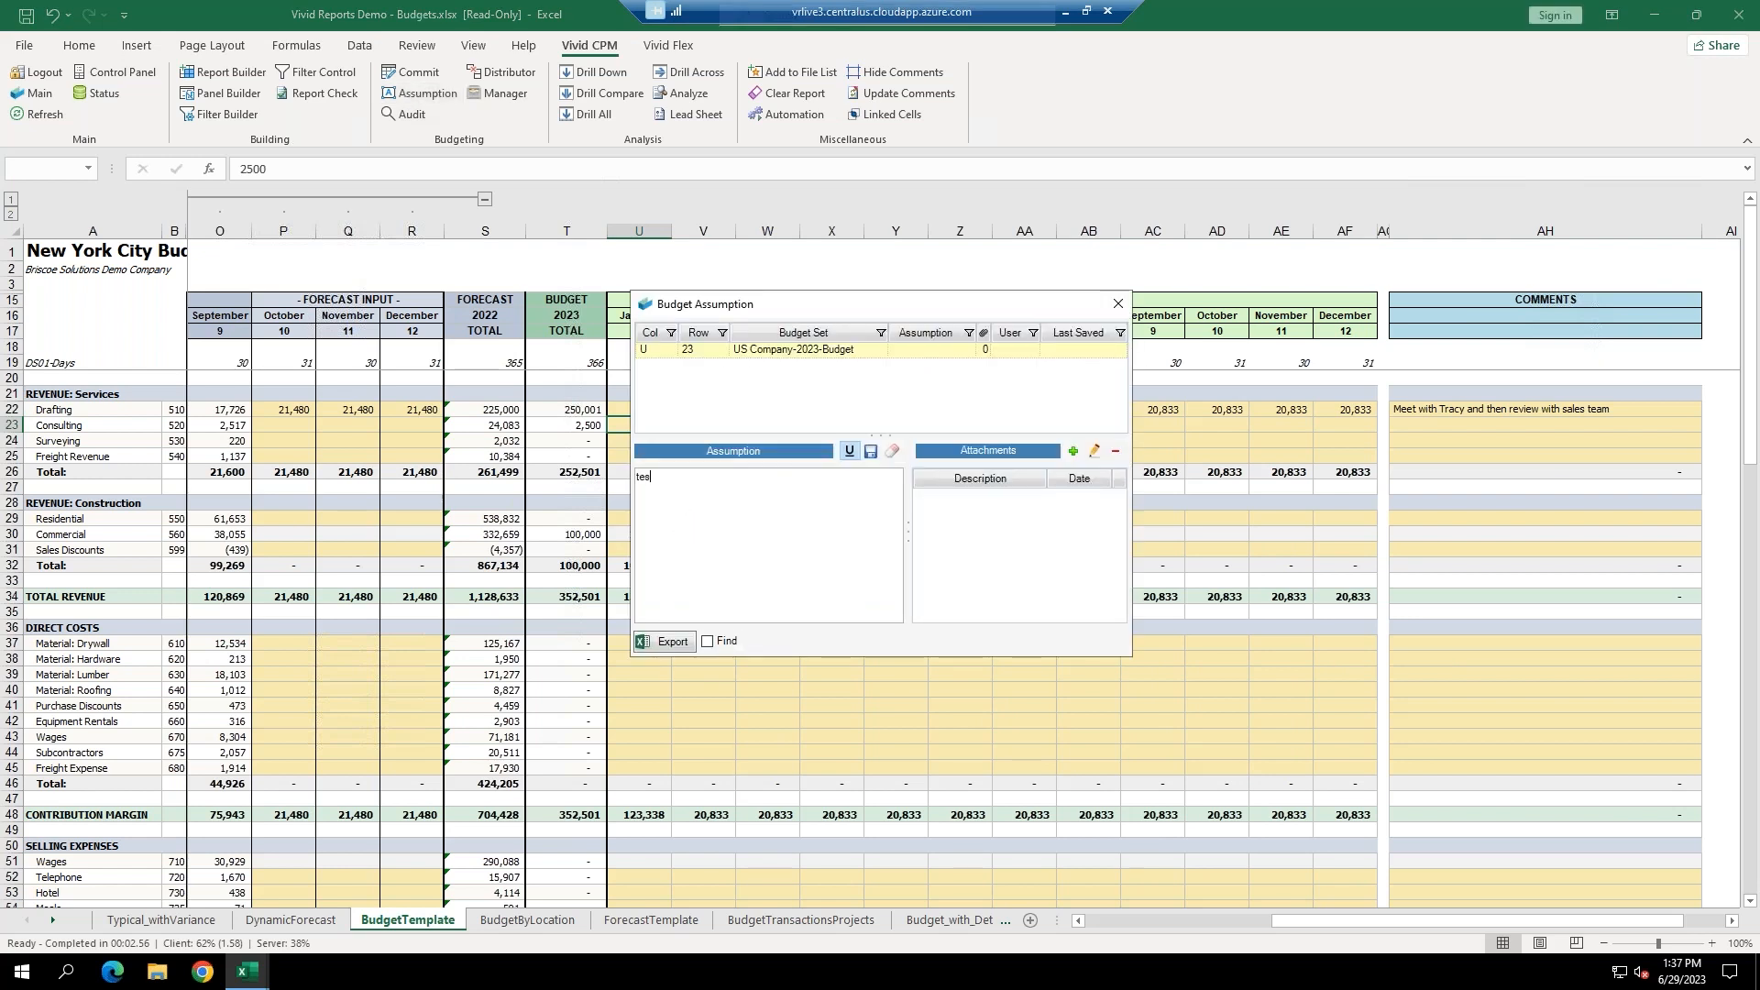
pyautogui.write('ting notes with SA Glo')
pyautogui.click(871, 450)
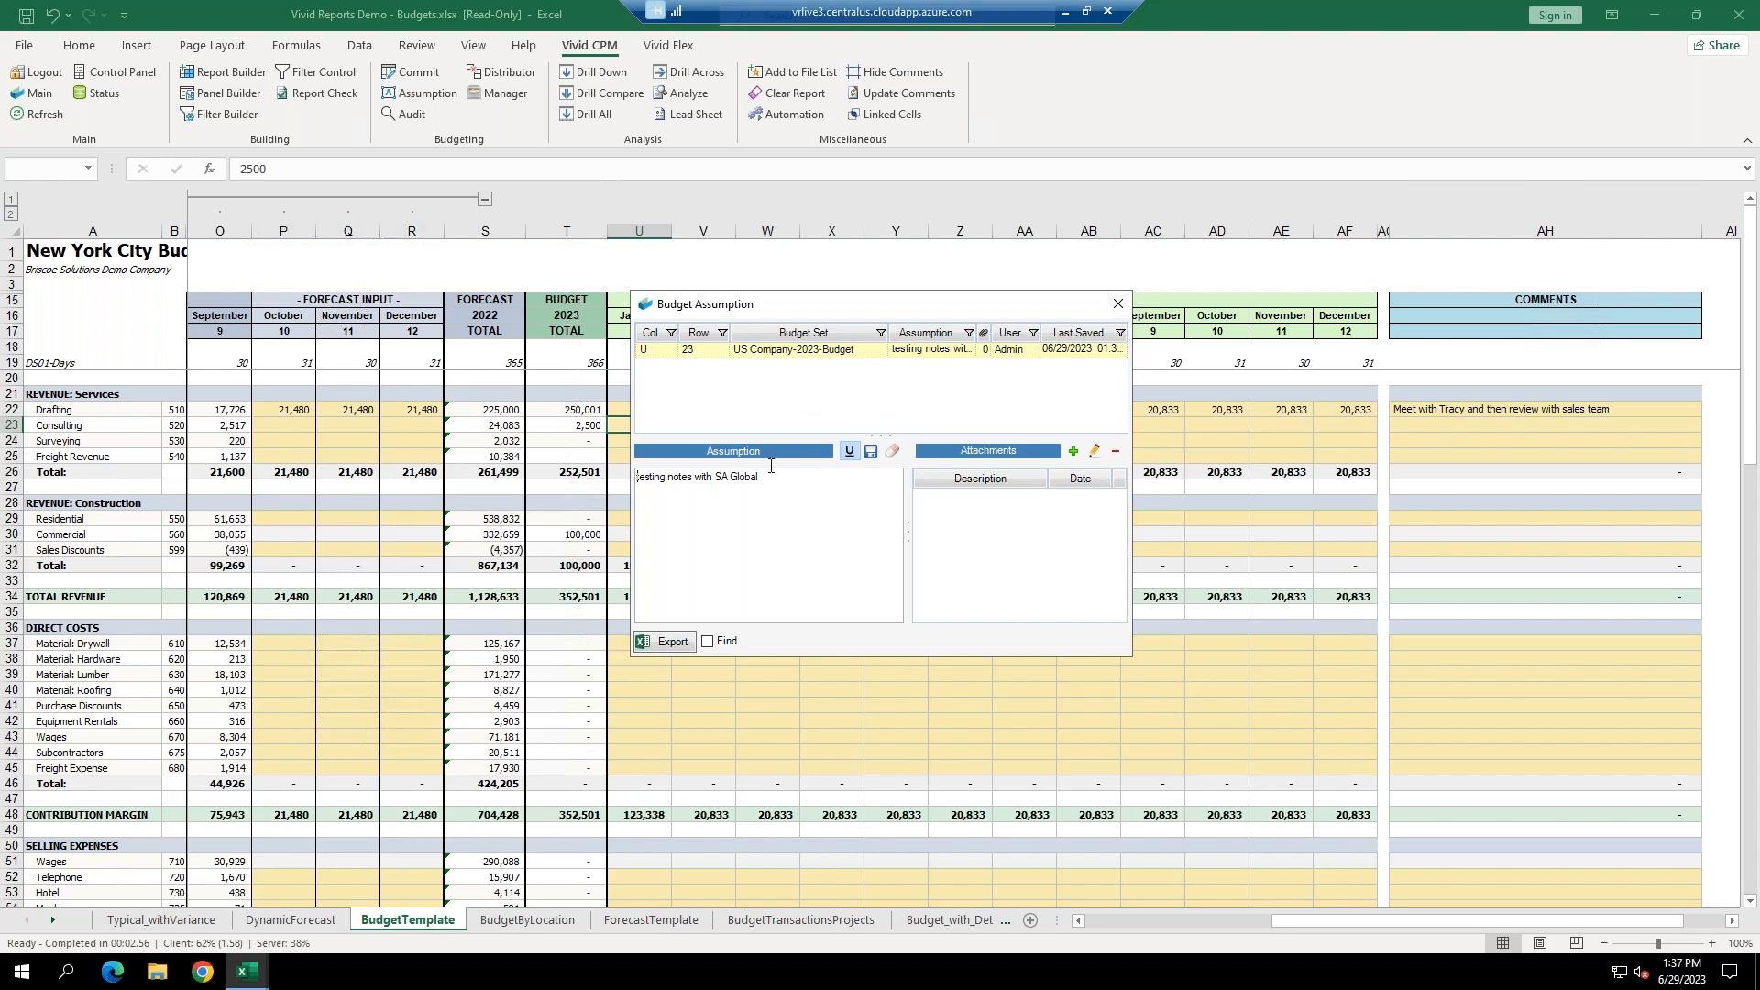
pyautogui.click(1117, 303)
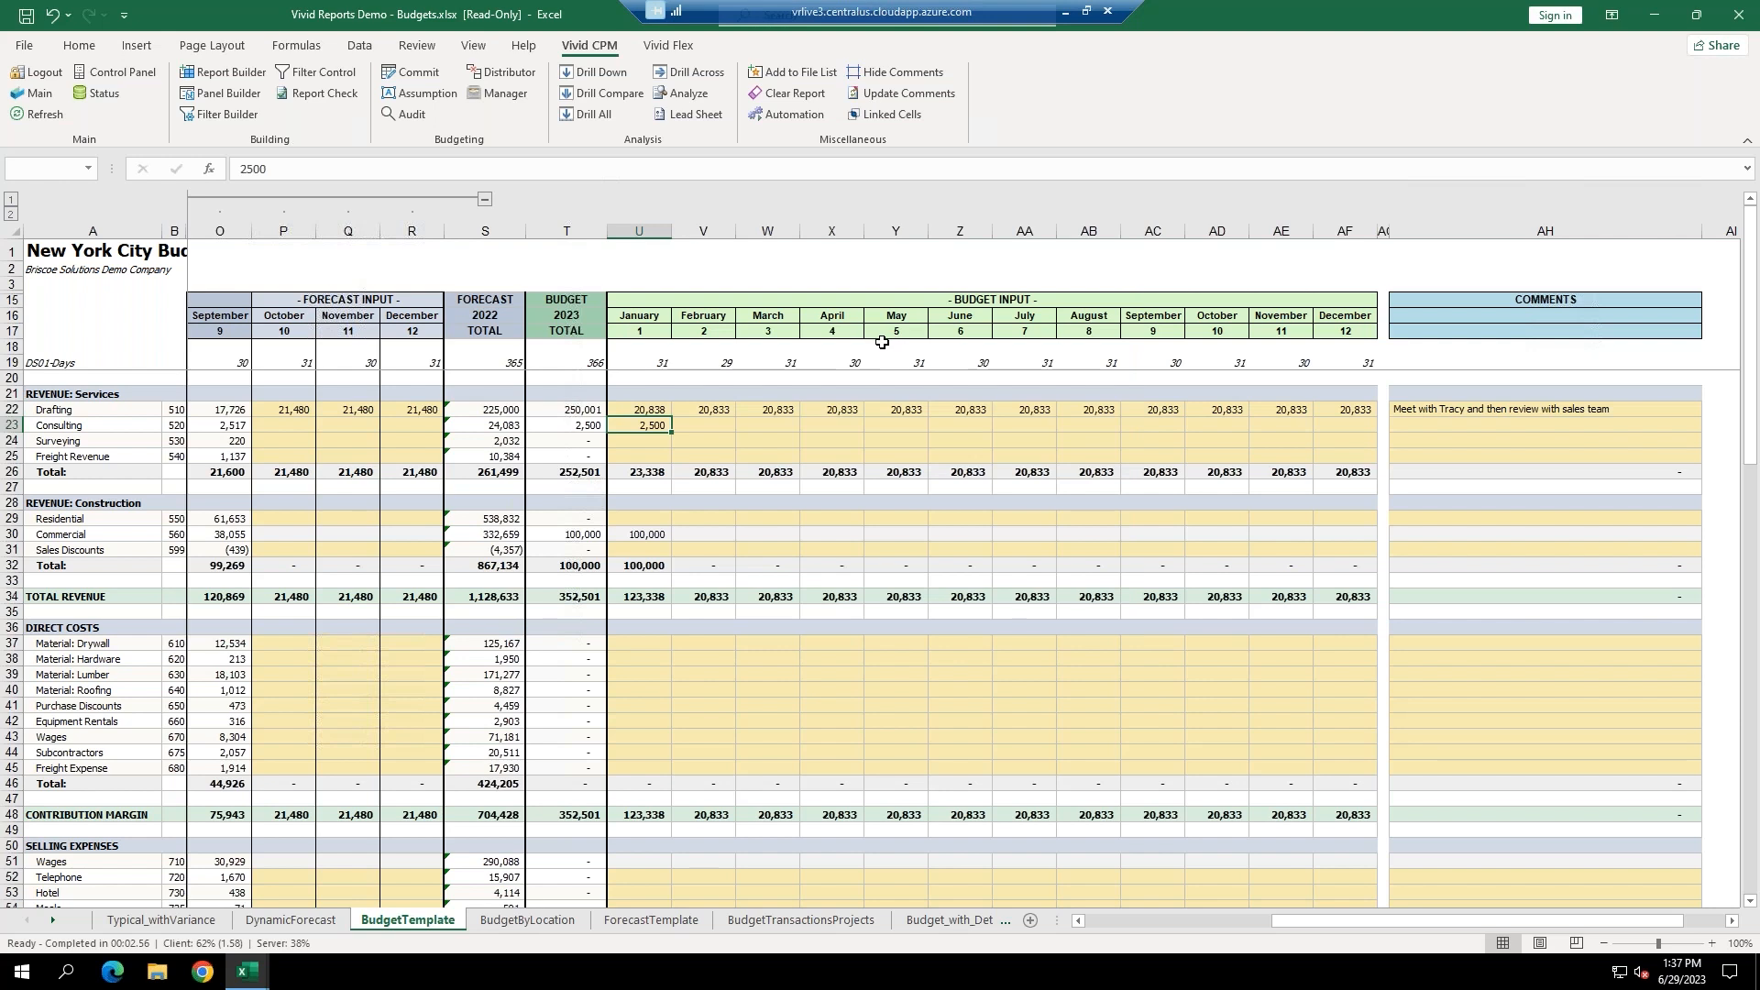
# Set U23 to 4,800, commit it, and show the cell's audit history with both commits.
pyautogui.click(633, 424)
pyautogui.write('4800')
pyautogui.press('Return')
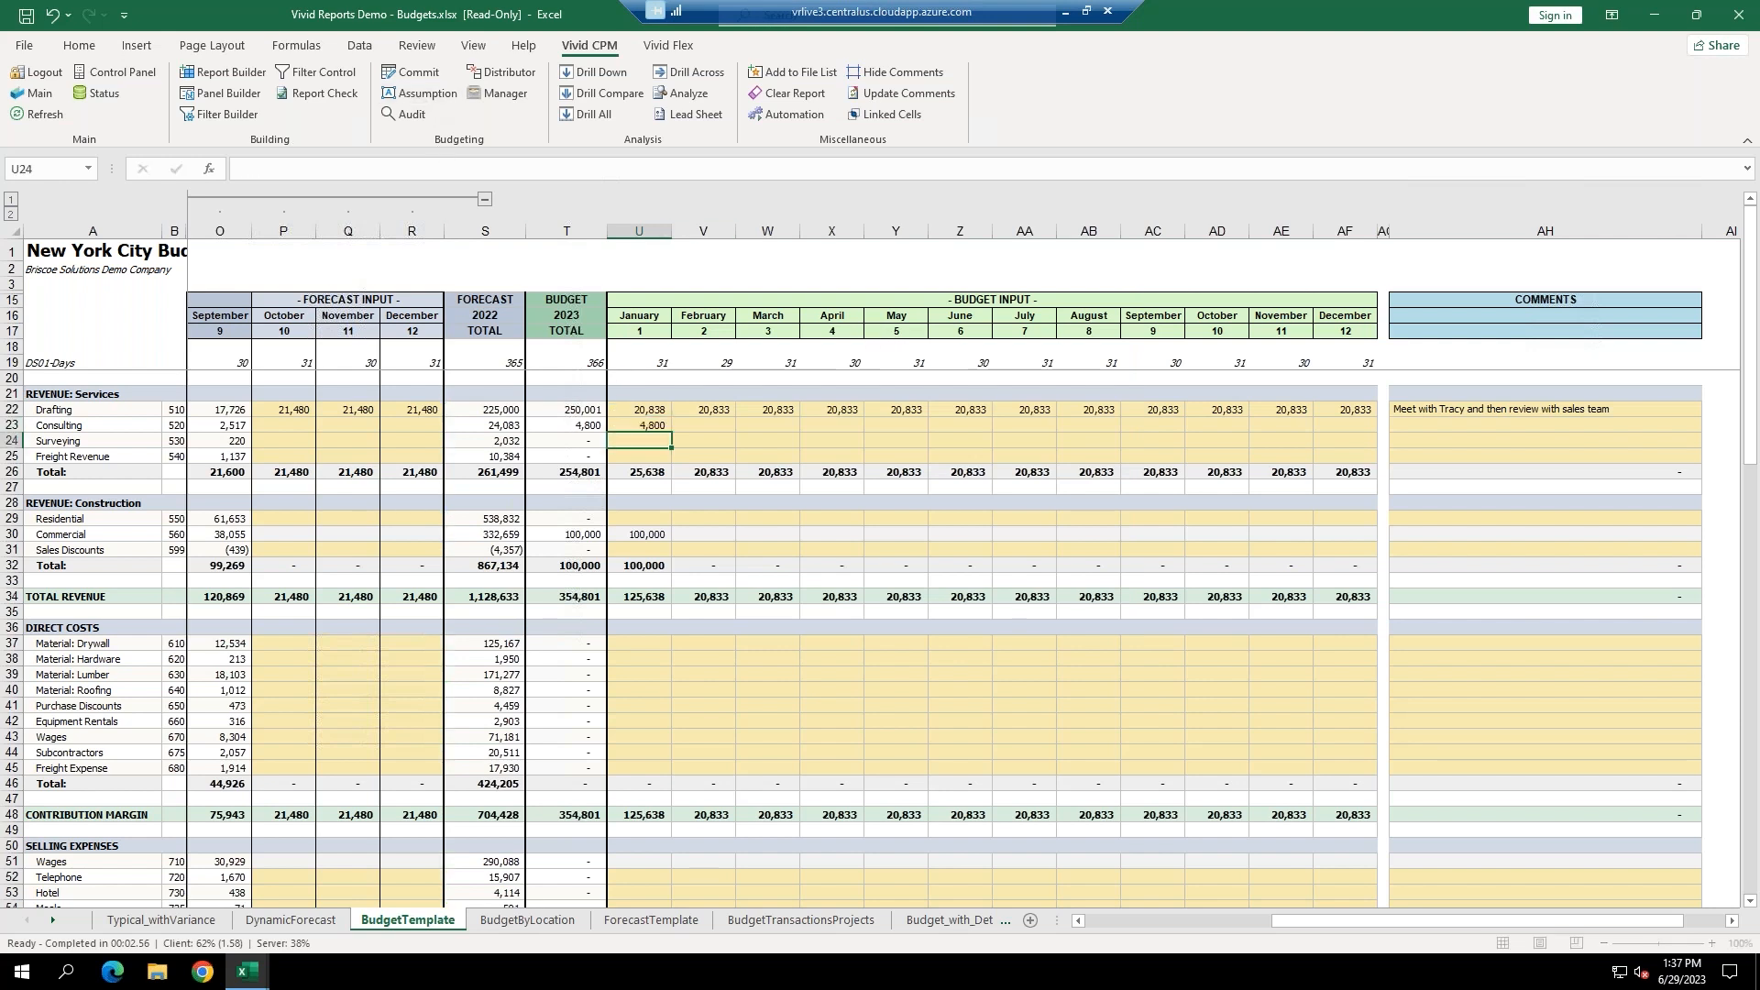
pyautogui.click(434, 75)
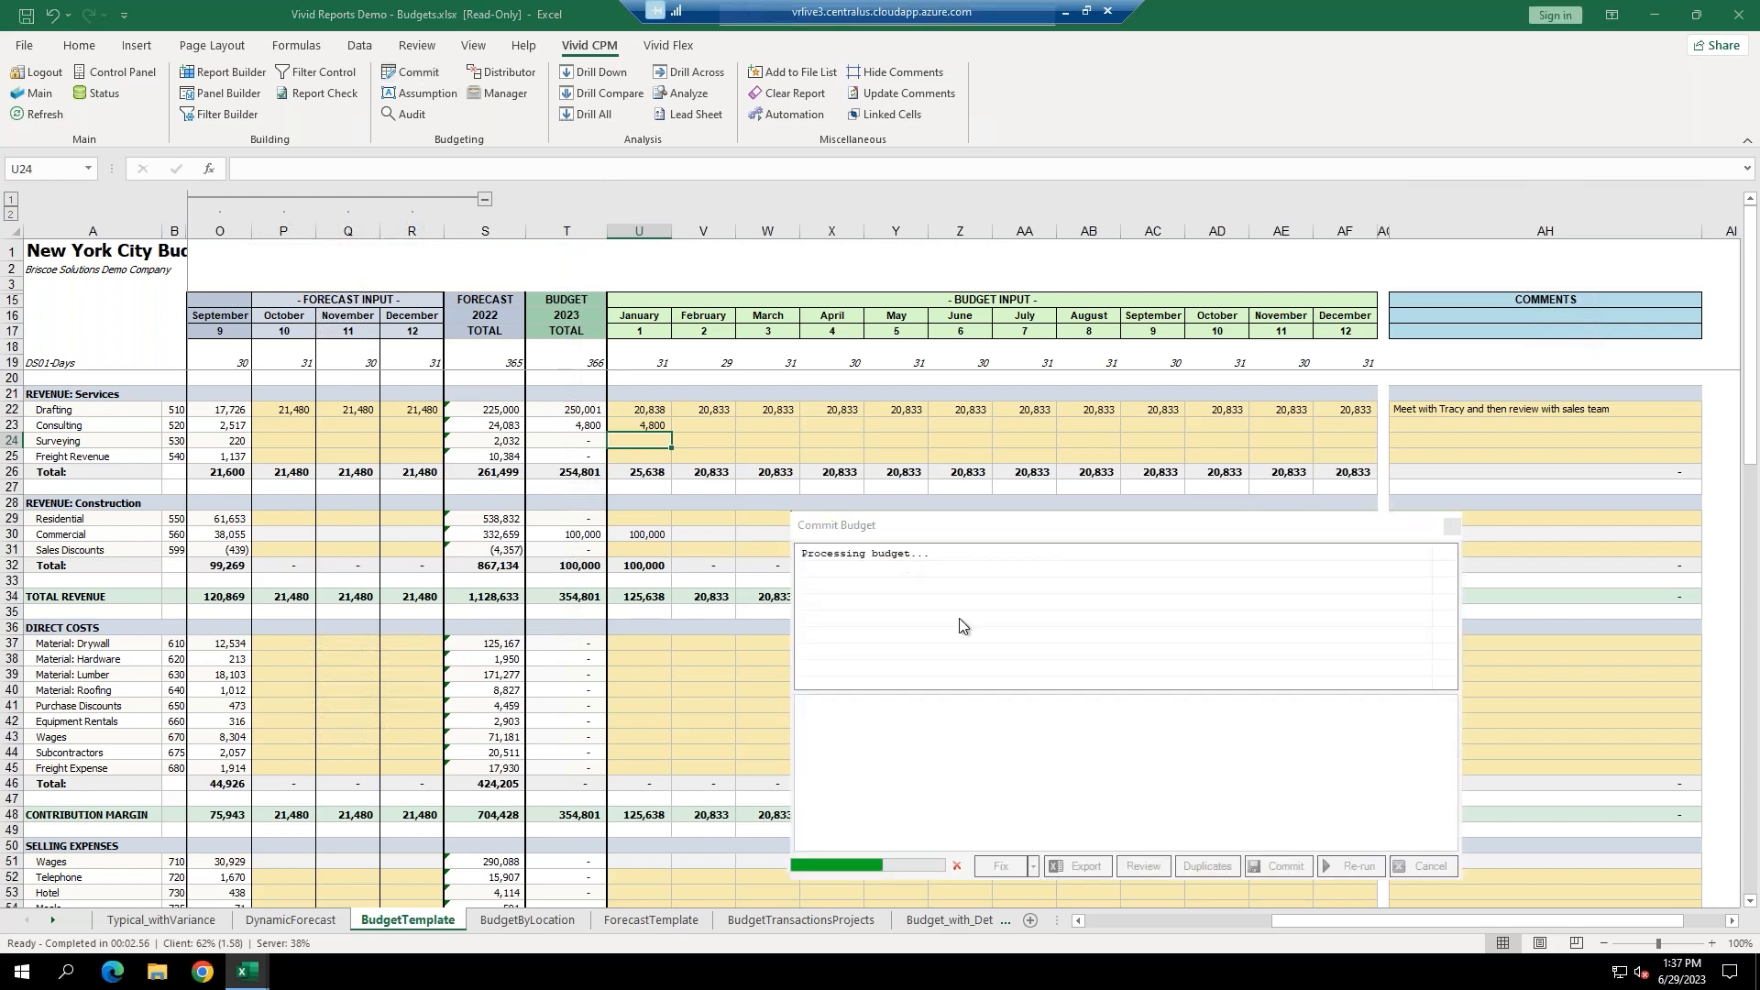
pyautogui.click(1283, 867)
pyautogui.press('Return')
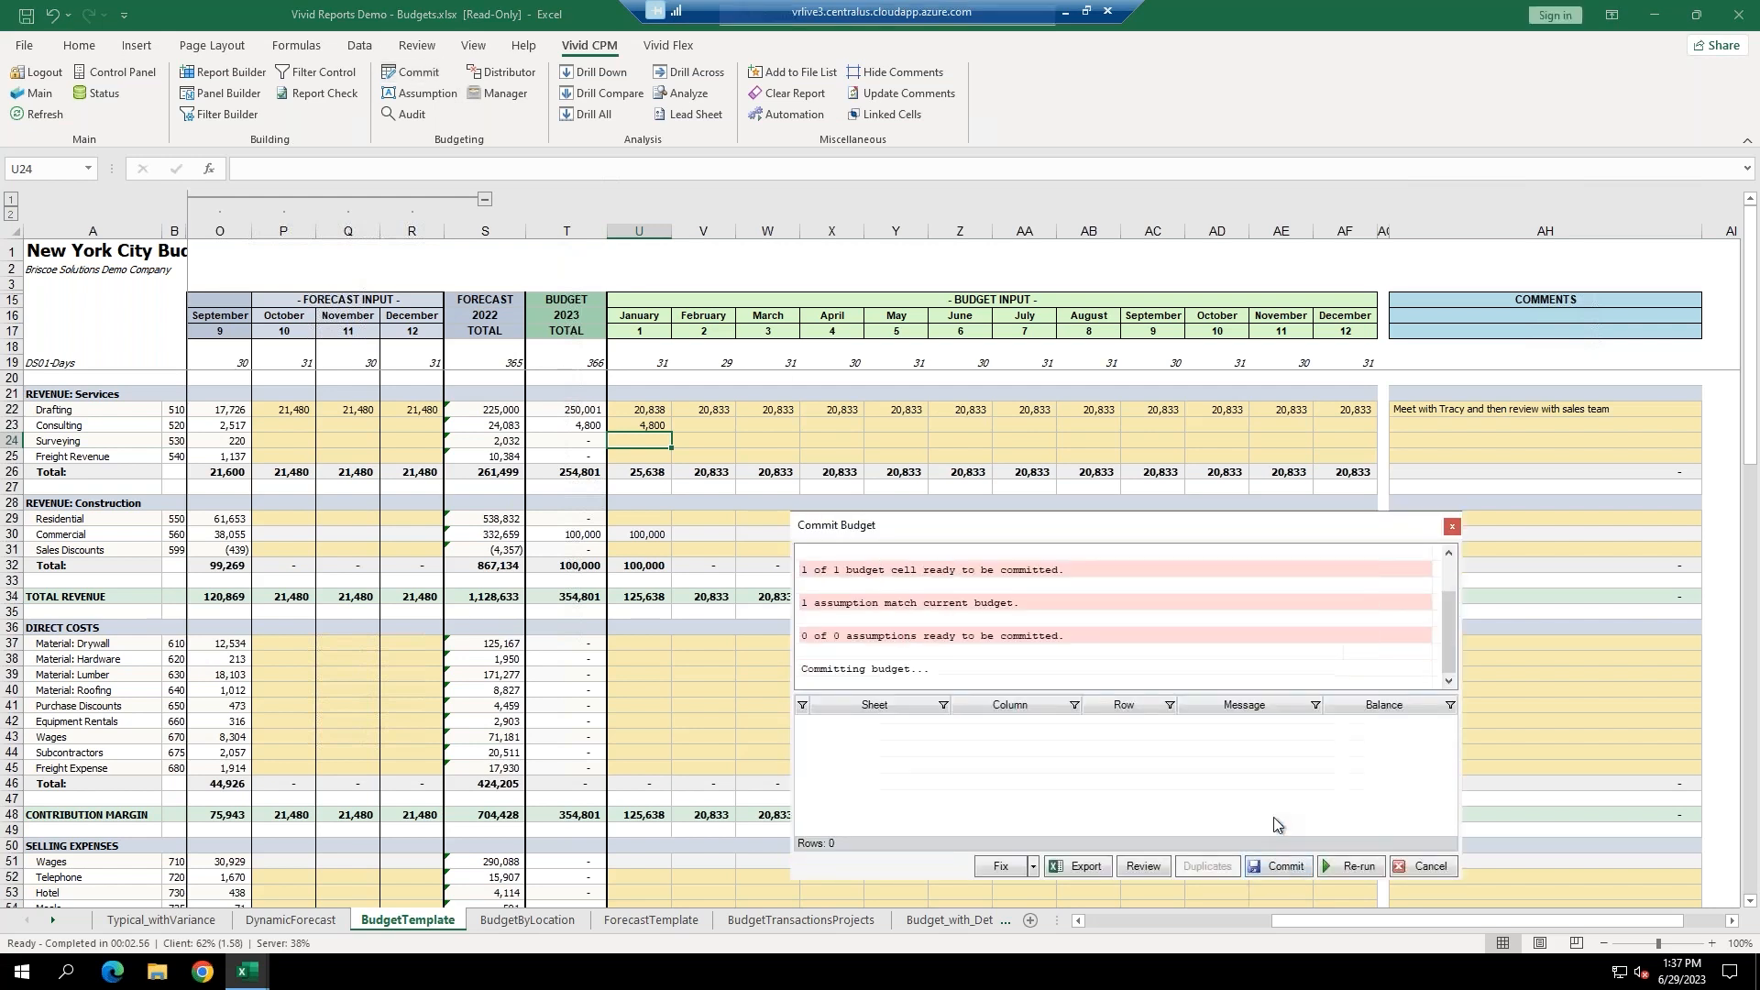
pyautogui.click(646, 424)
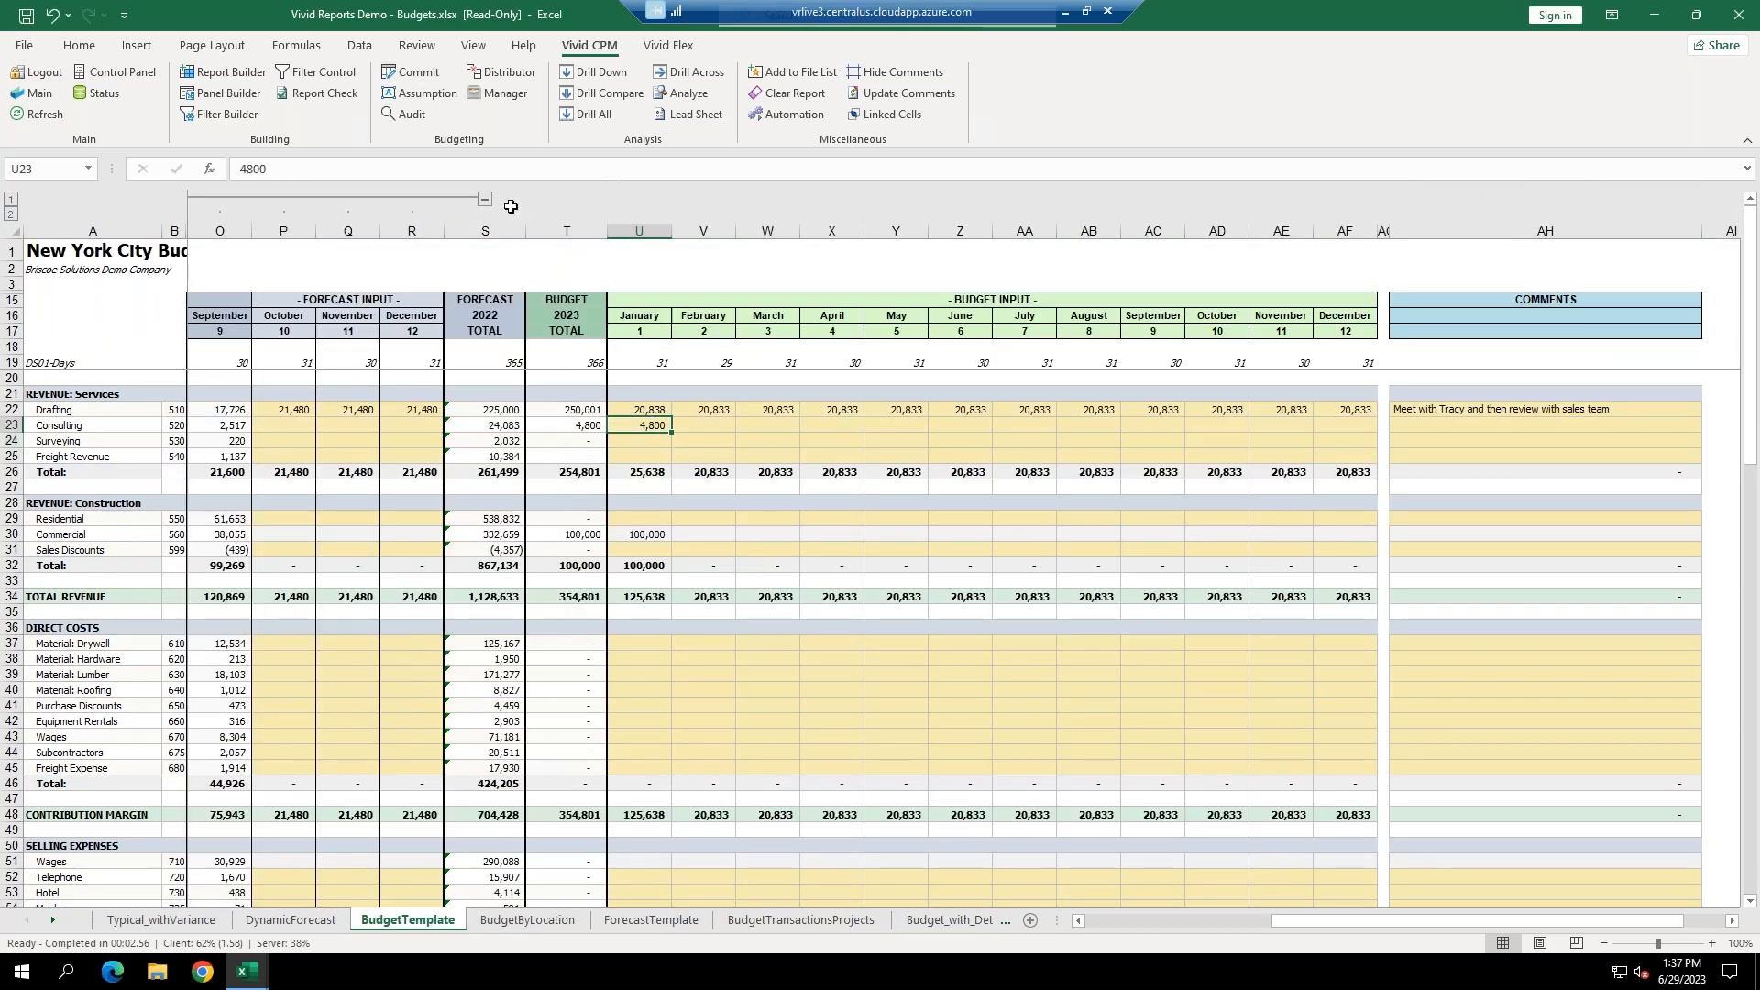
pyautogui.click(403, 113)
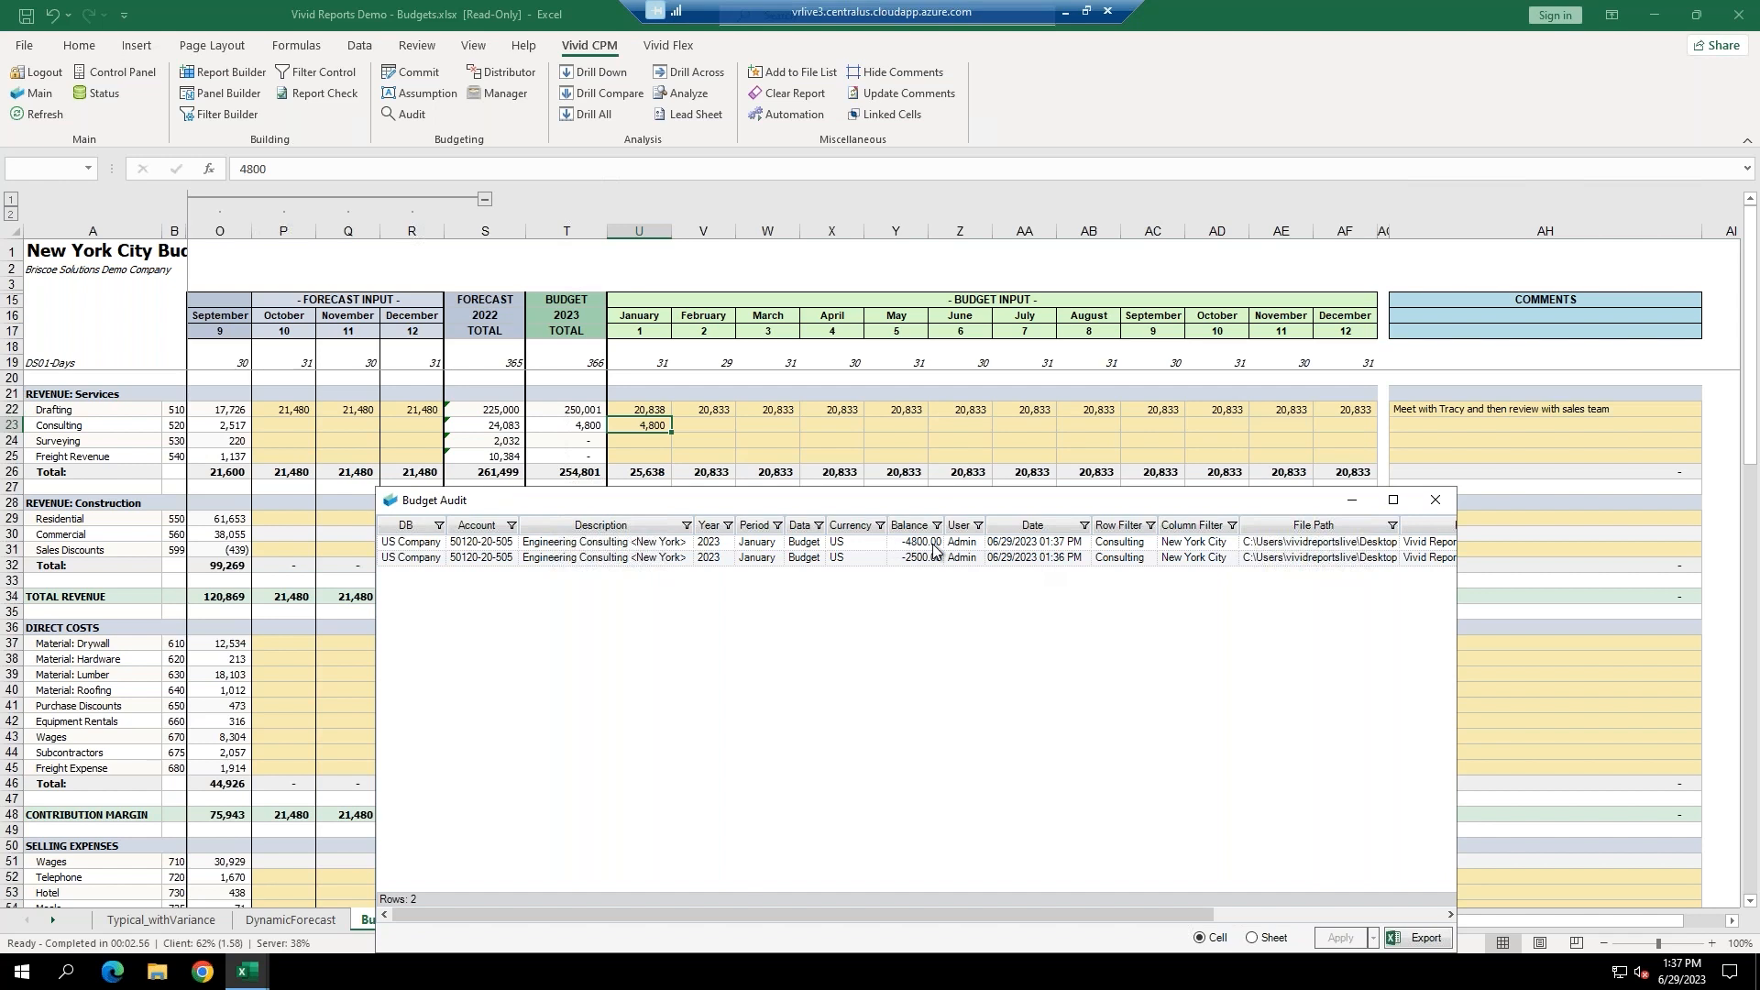
# Look over the Budget Audit columns, close it, and open the Budget Distributor for Surveying cell U24.
pyautogui.moveTo(1457, 626); pyautogui.dragTo(1690, 626)
pyautogui.moveTo(1385, 499); pyautogui.dragTo(1185, 516)
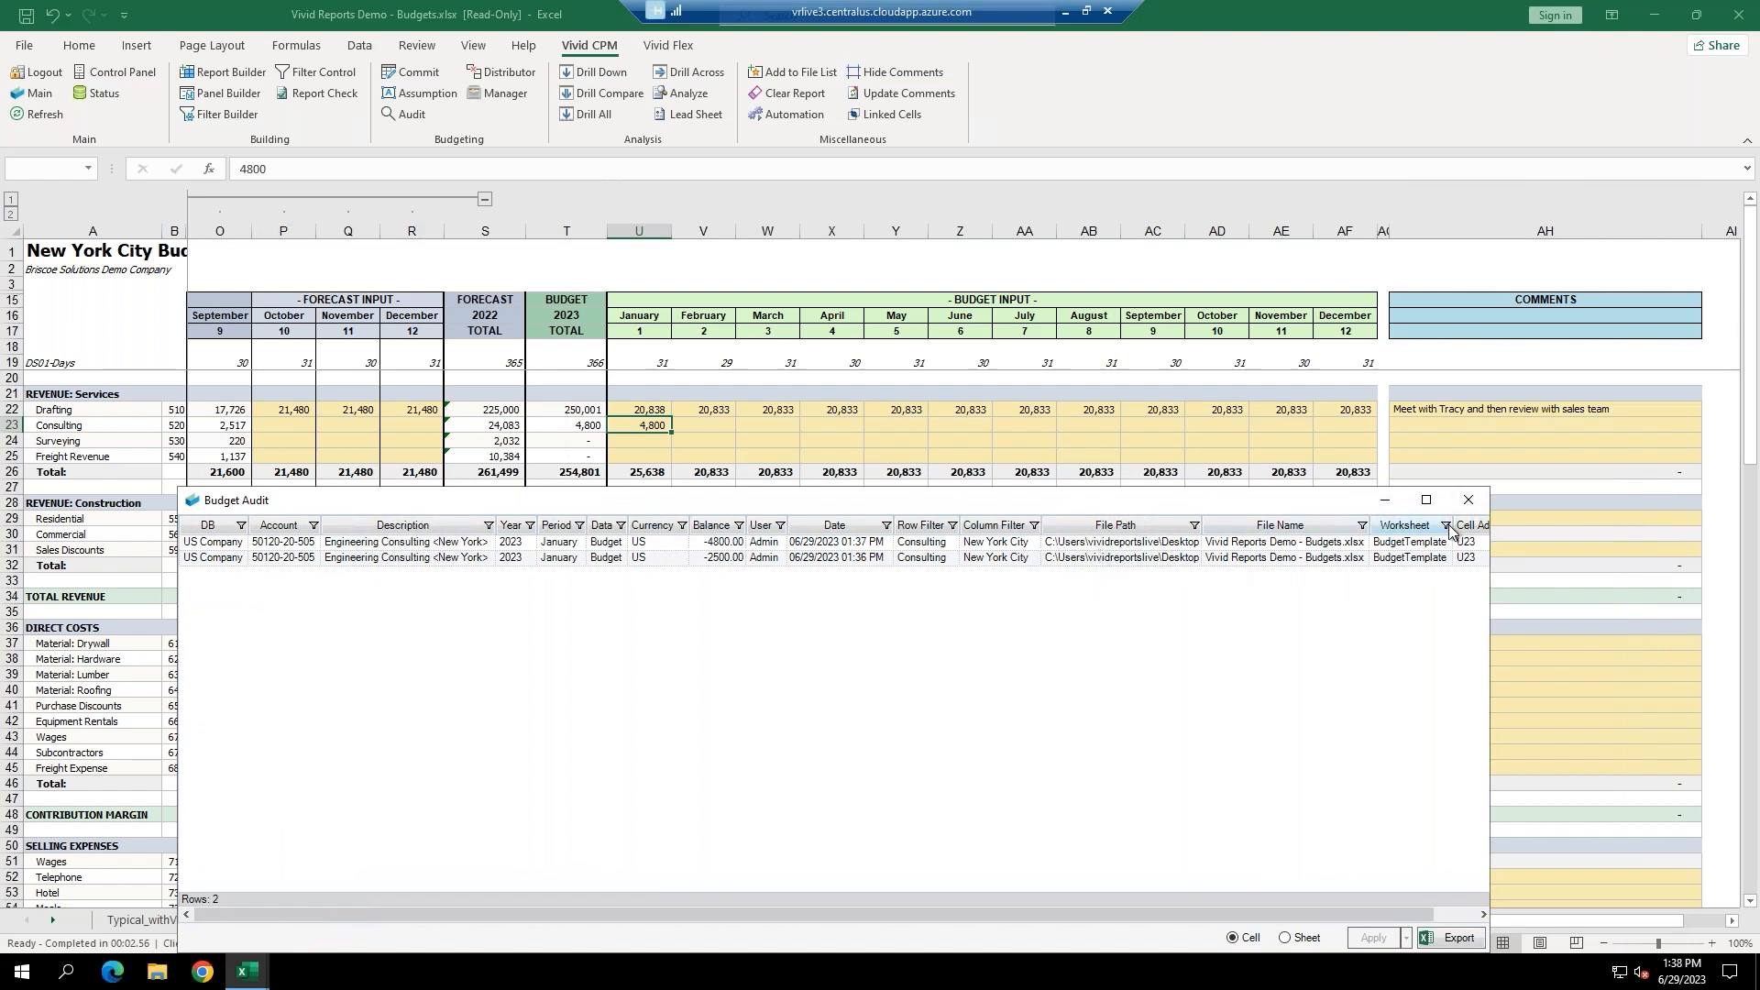
pyautogui.click(1466, 503)
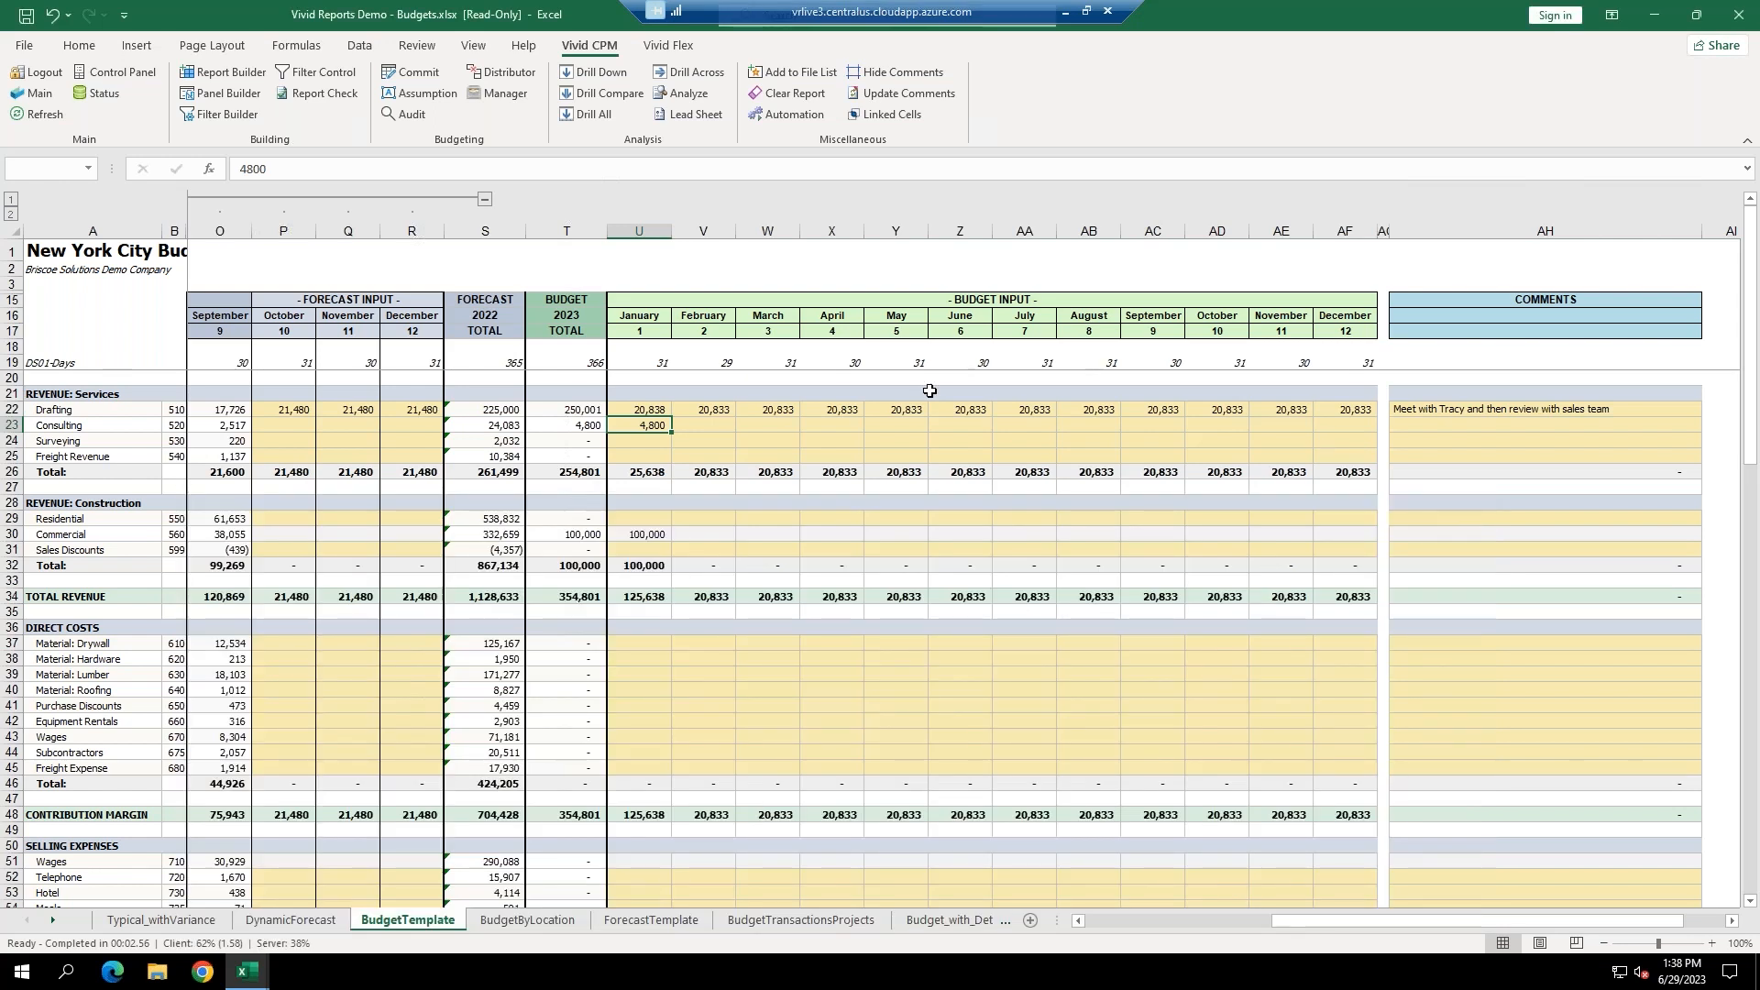
pyautogui.click(620, 445)
pyautogui.click(502, 73)
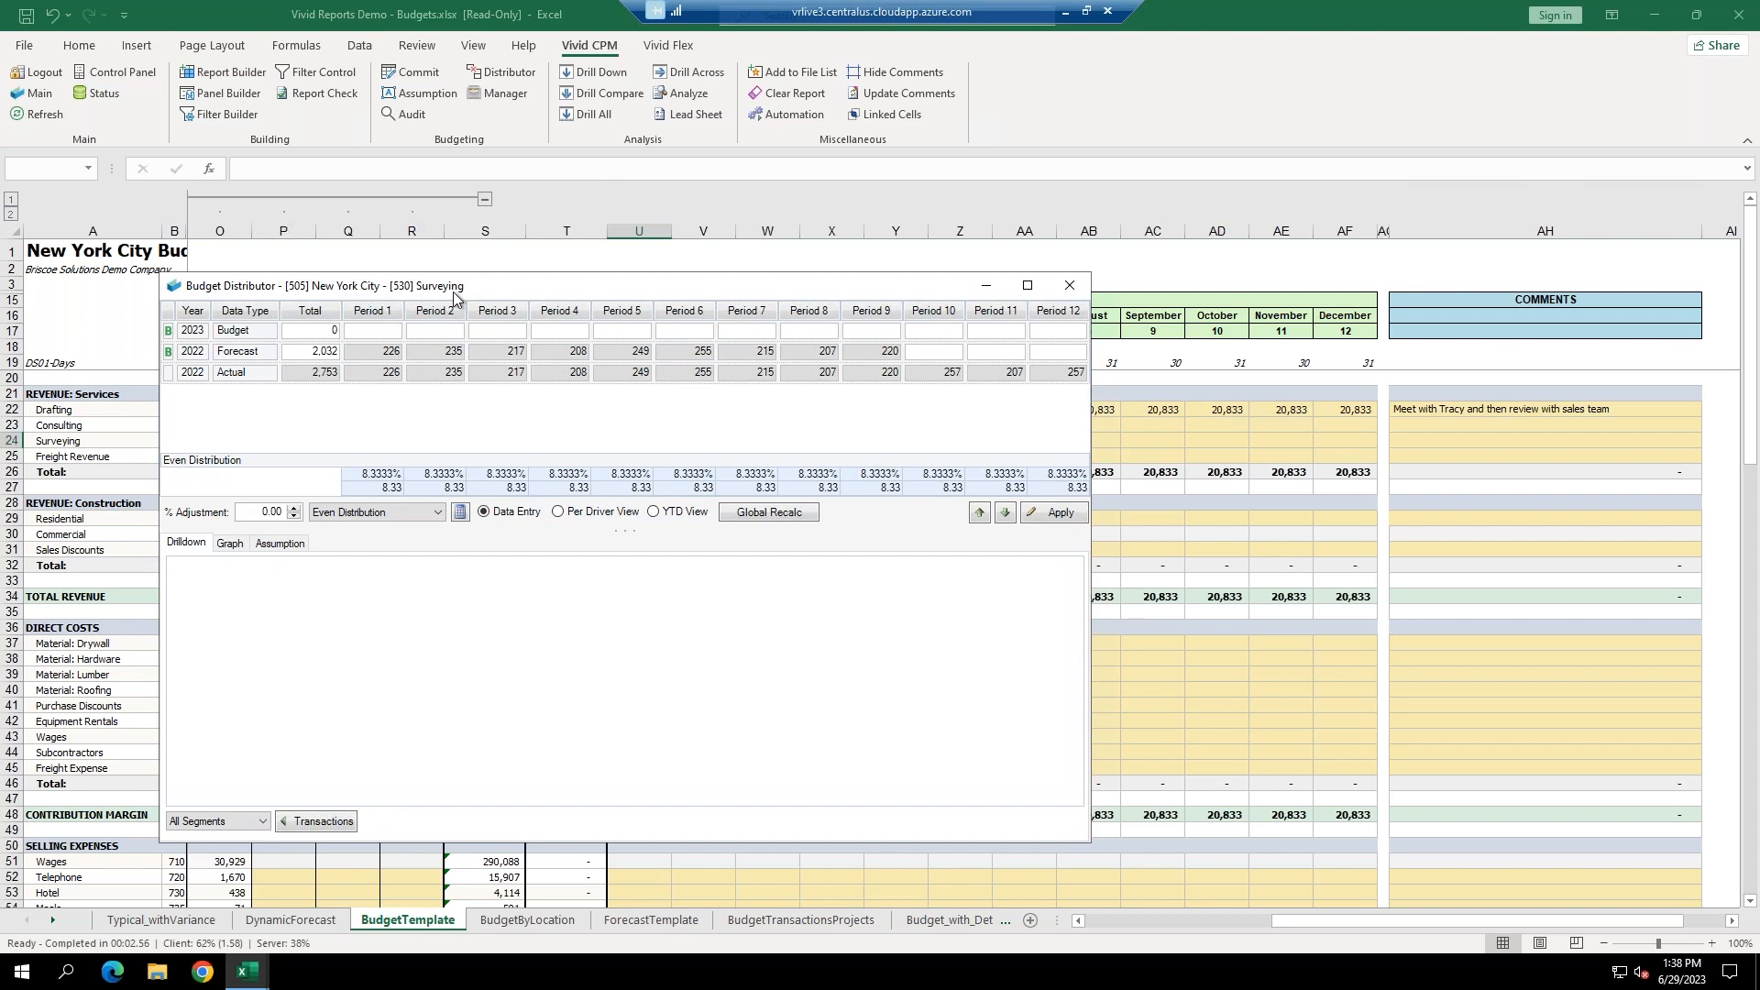
# Review Surveying's 2022 actual detail, enter a 2,400 budget total spread evenly, and chart it by period.
pyautogui.click(434, 374)
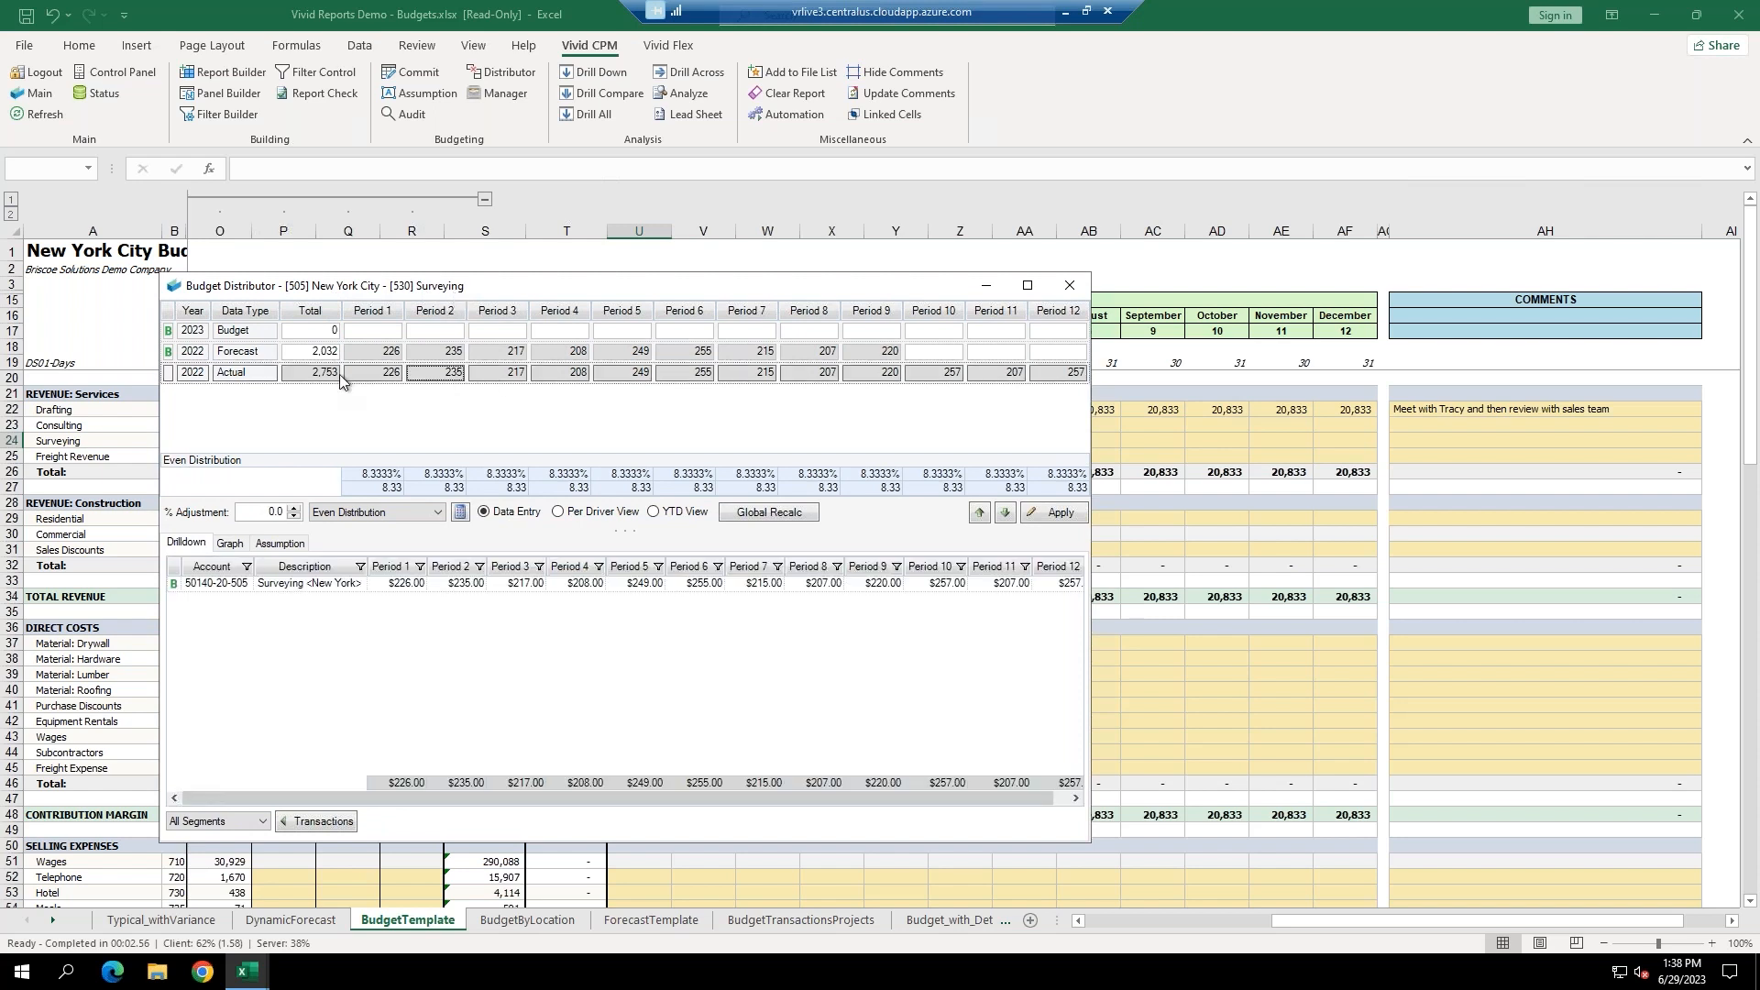
pyautogui.click(396, 584)
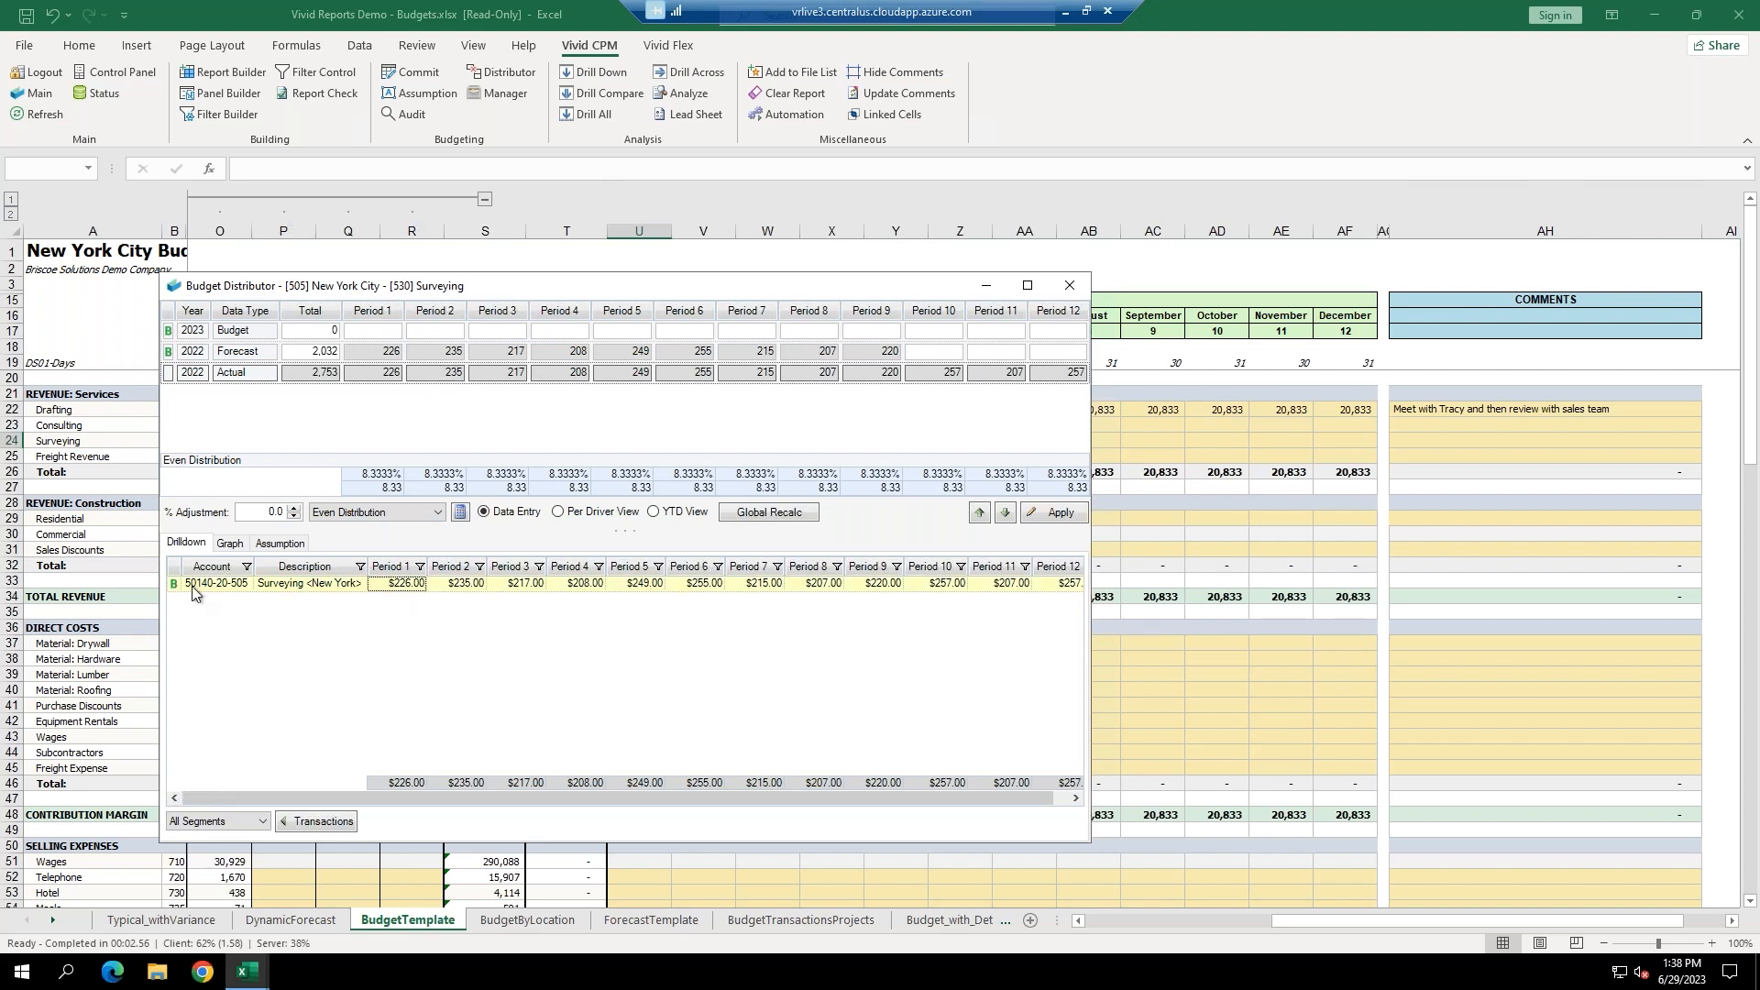
pyautogui.click(322, 334)
pyautogui.write('2400')
pyautogui.press('Tab')
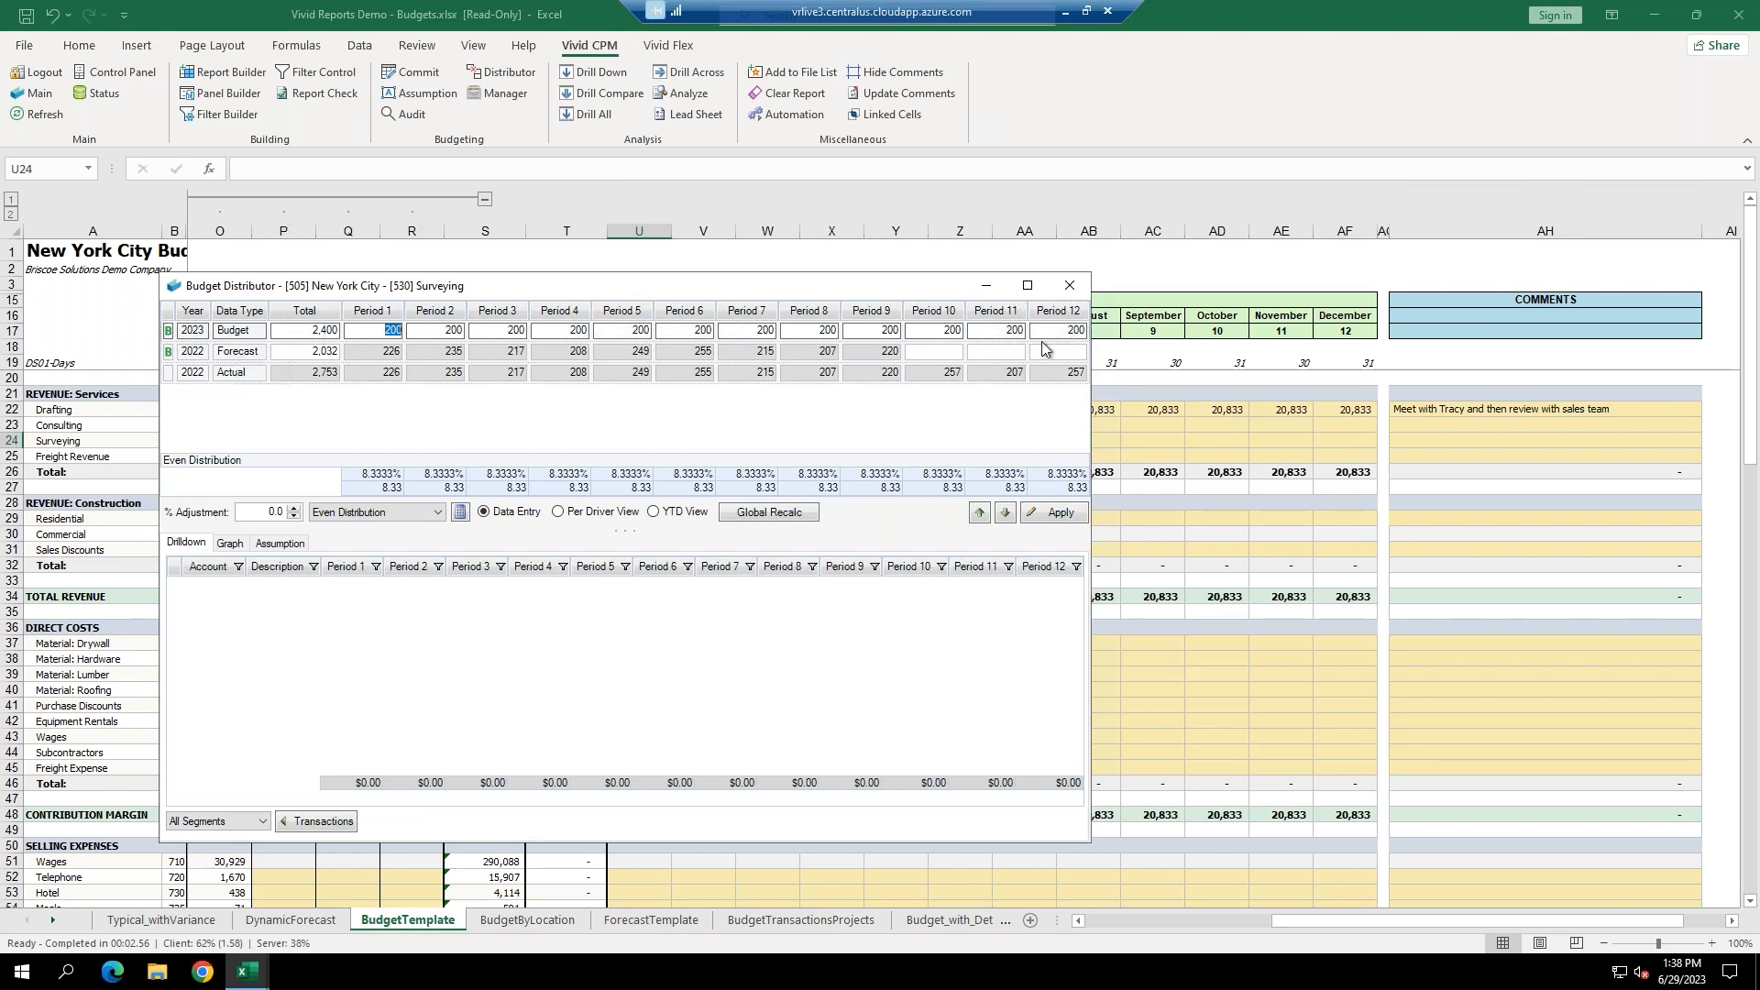
pyautogui.click(227, 548)
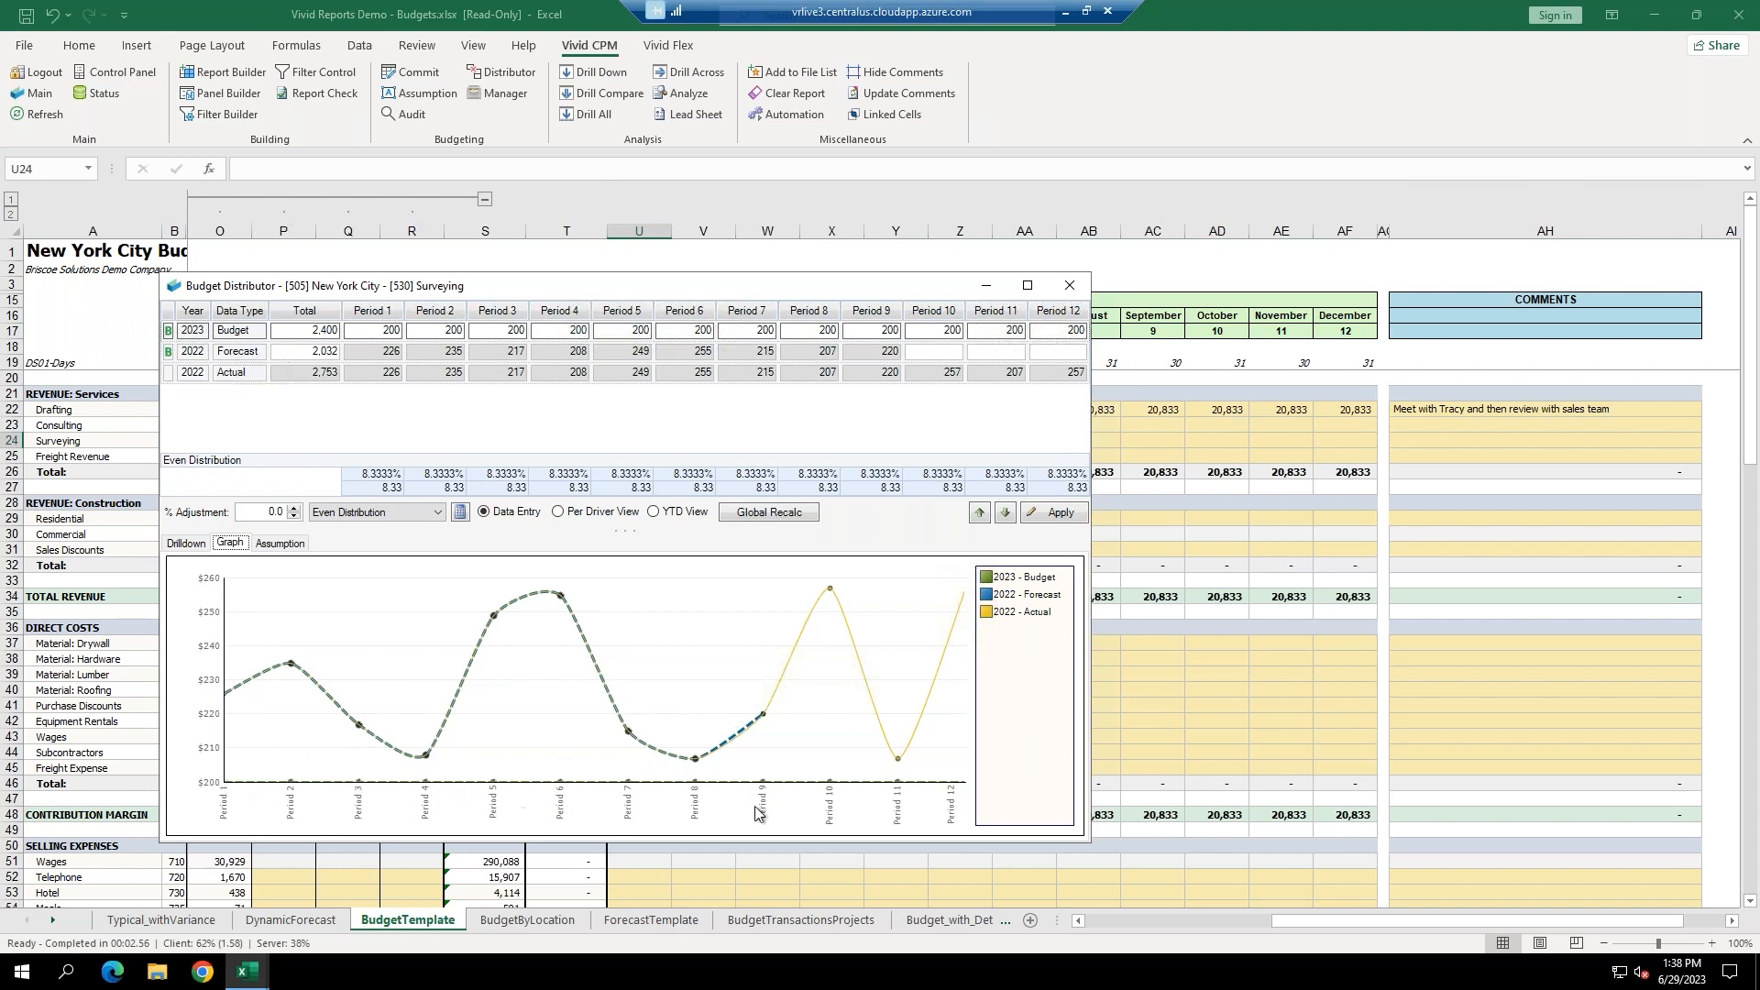
# Redistribute Surveying by 2022 - Actual with a 12% uplift to 2,688 and apply it to the sheet.
pyautogui.click(376, 512)
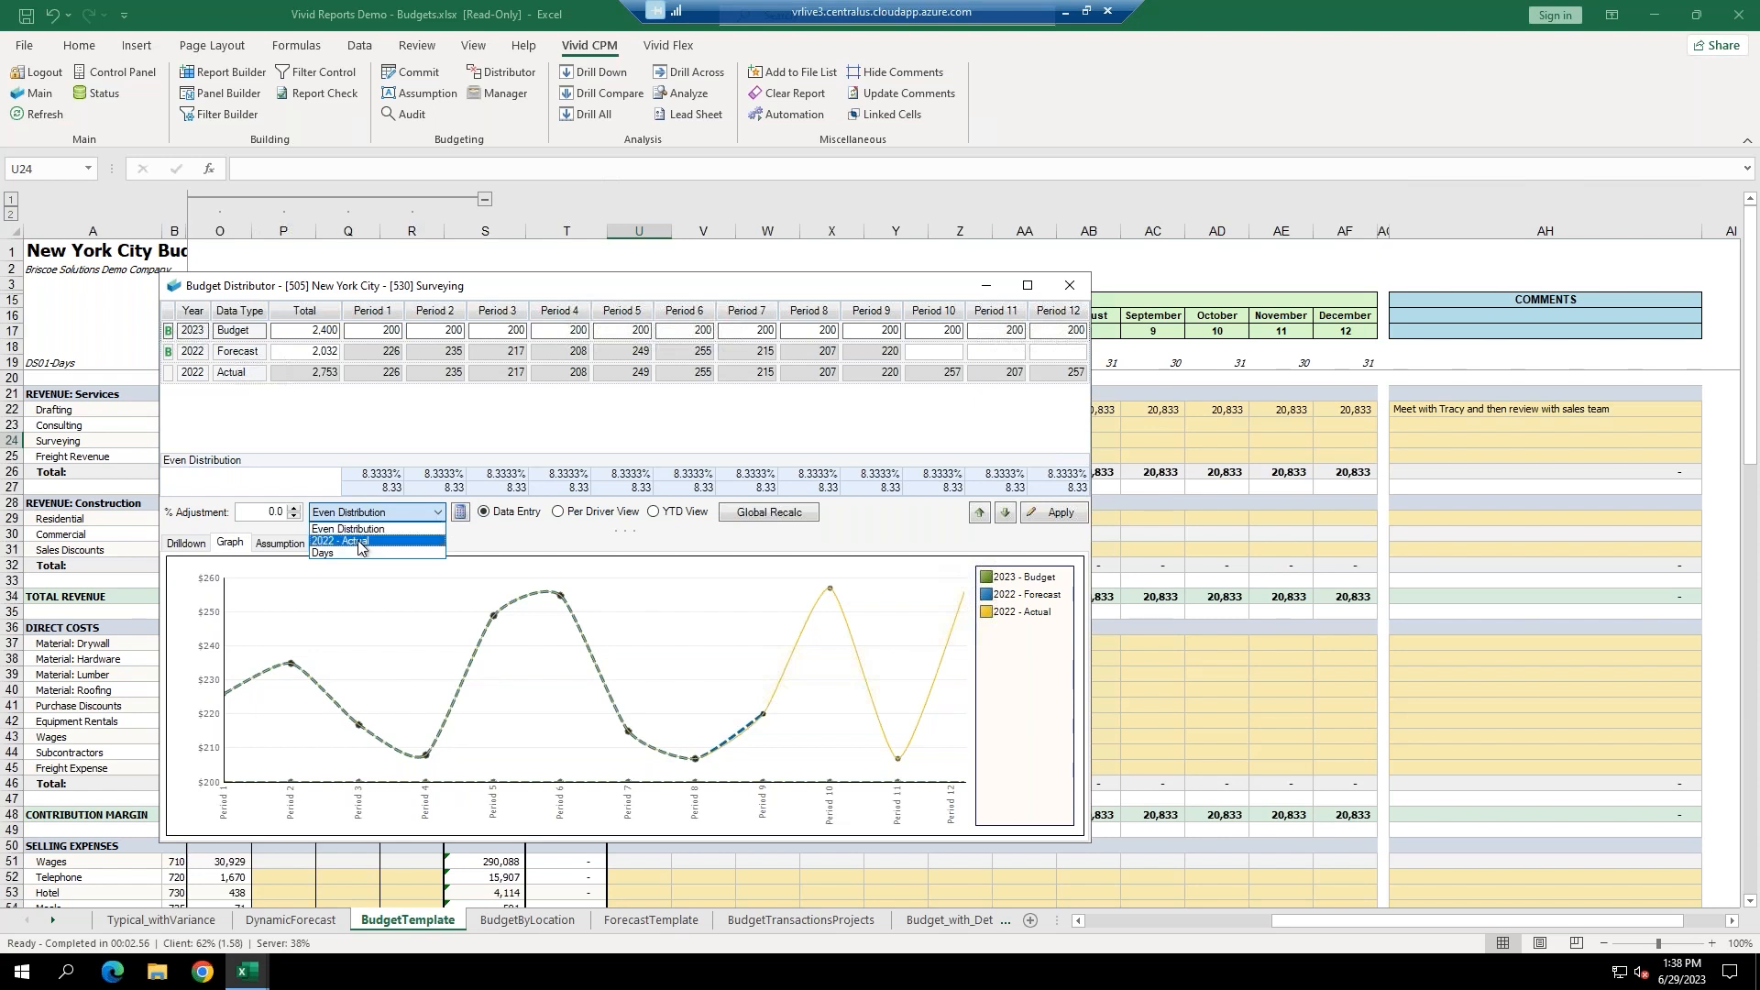
pyautogui.click(359, 541)
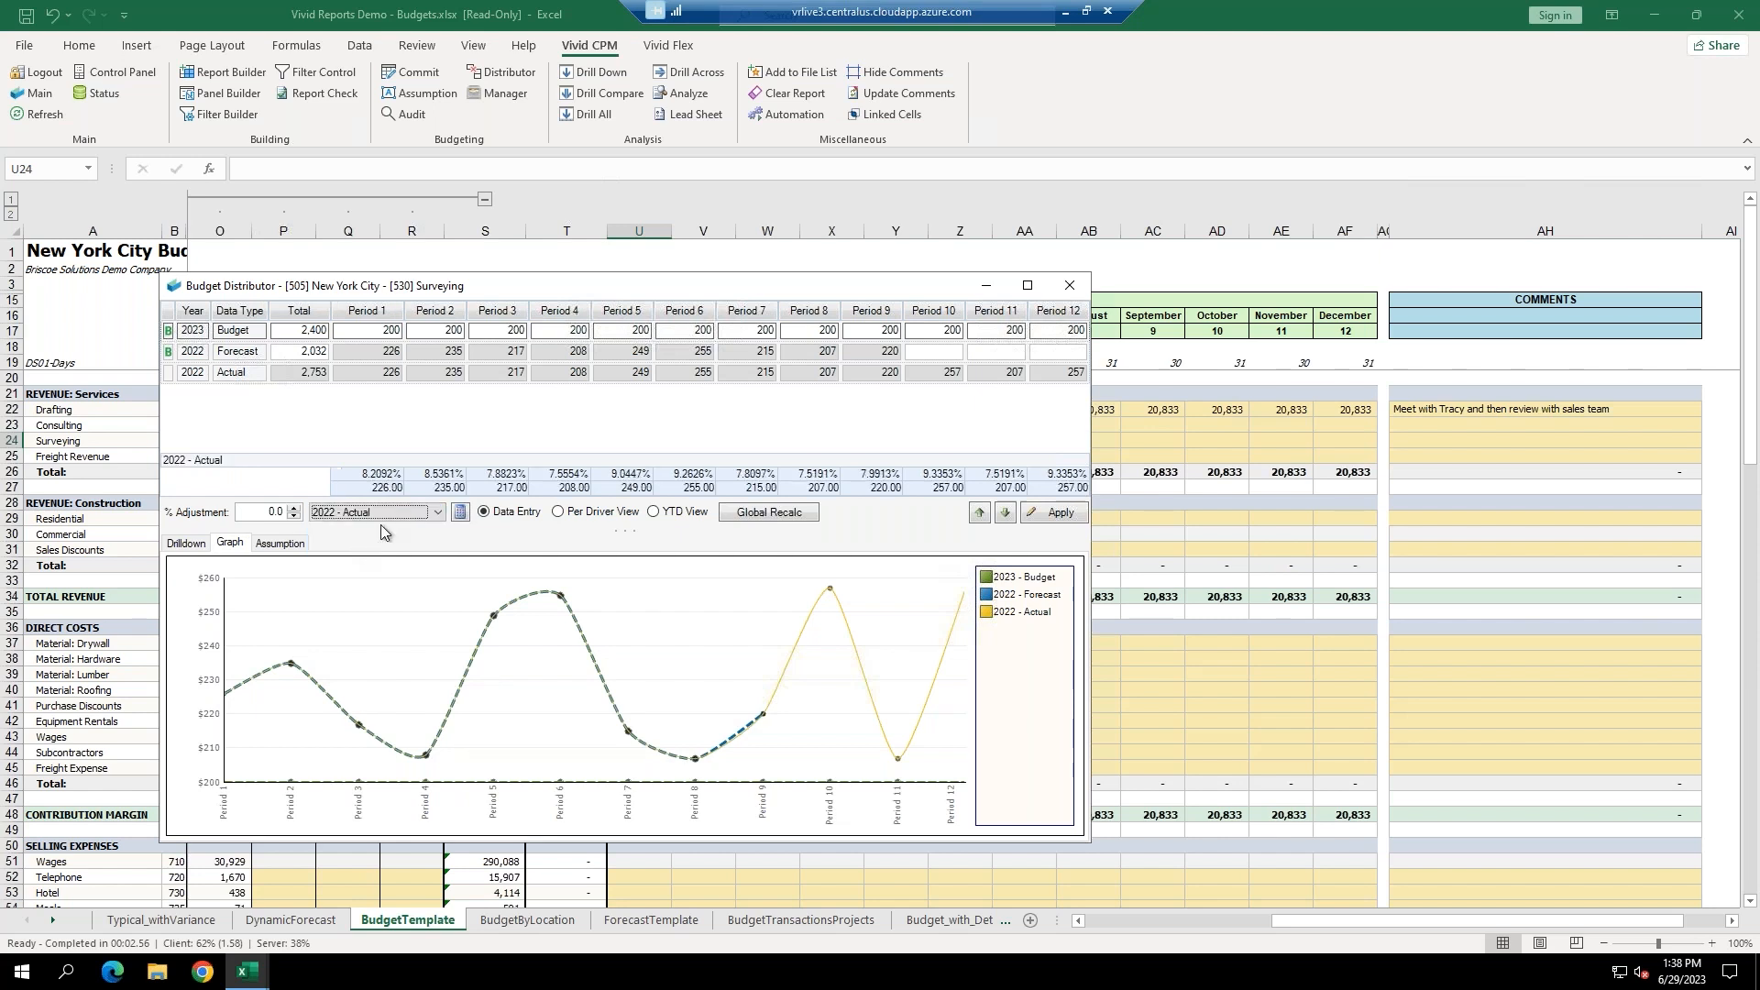
pyautogui.click(460, 514)
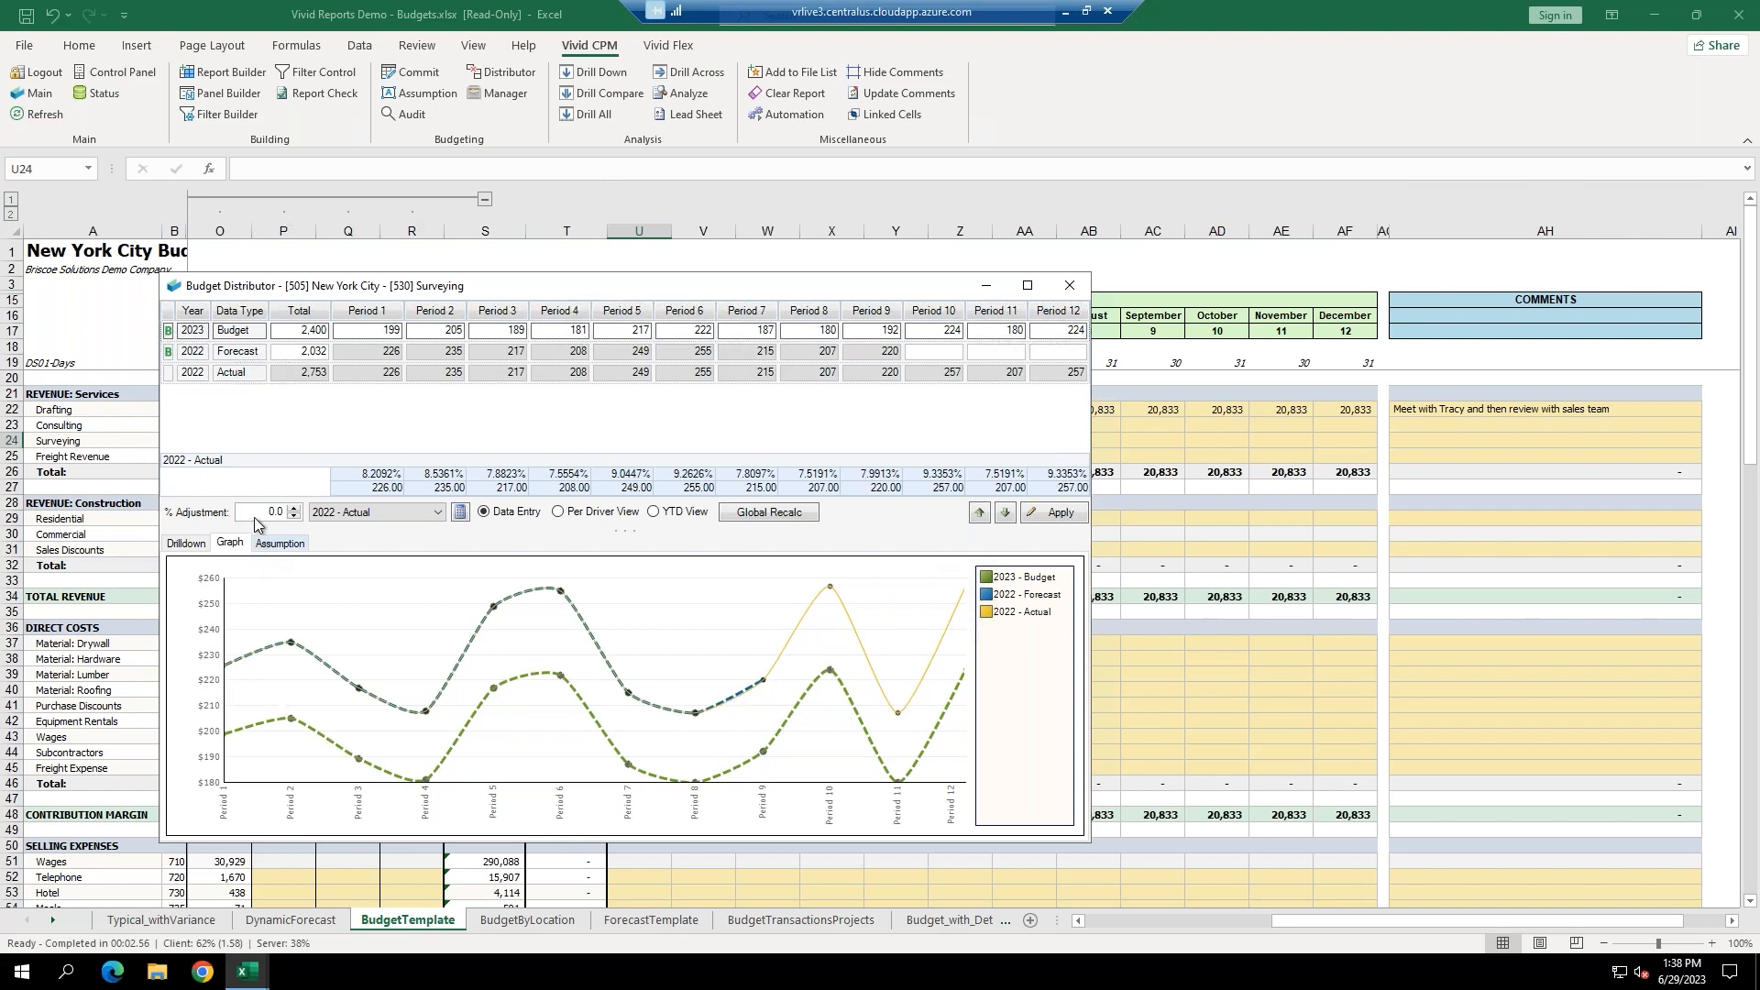
pyautogui.write('12')
pyautogui.click(462, 513)
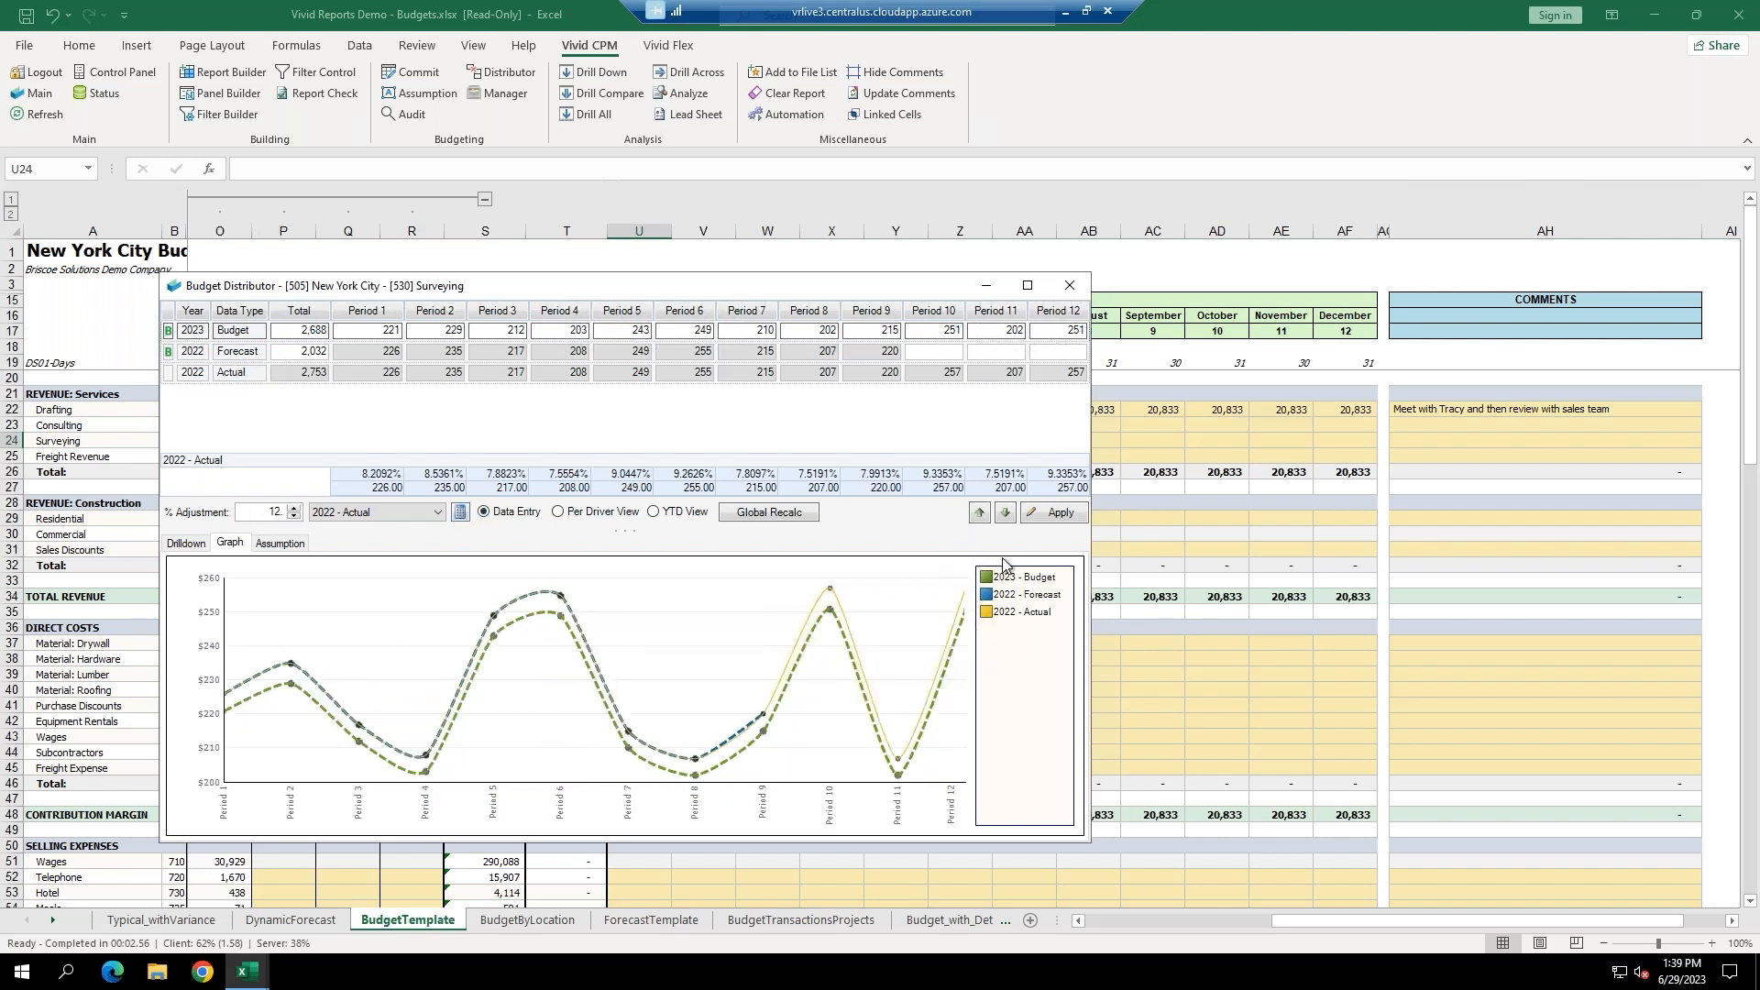
pyautogui.click(1052, 512)
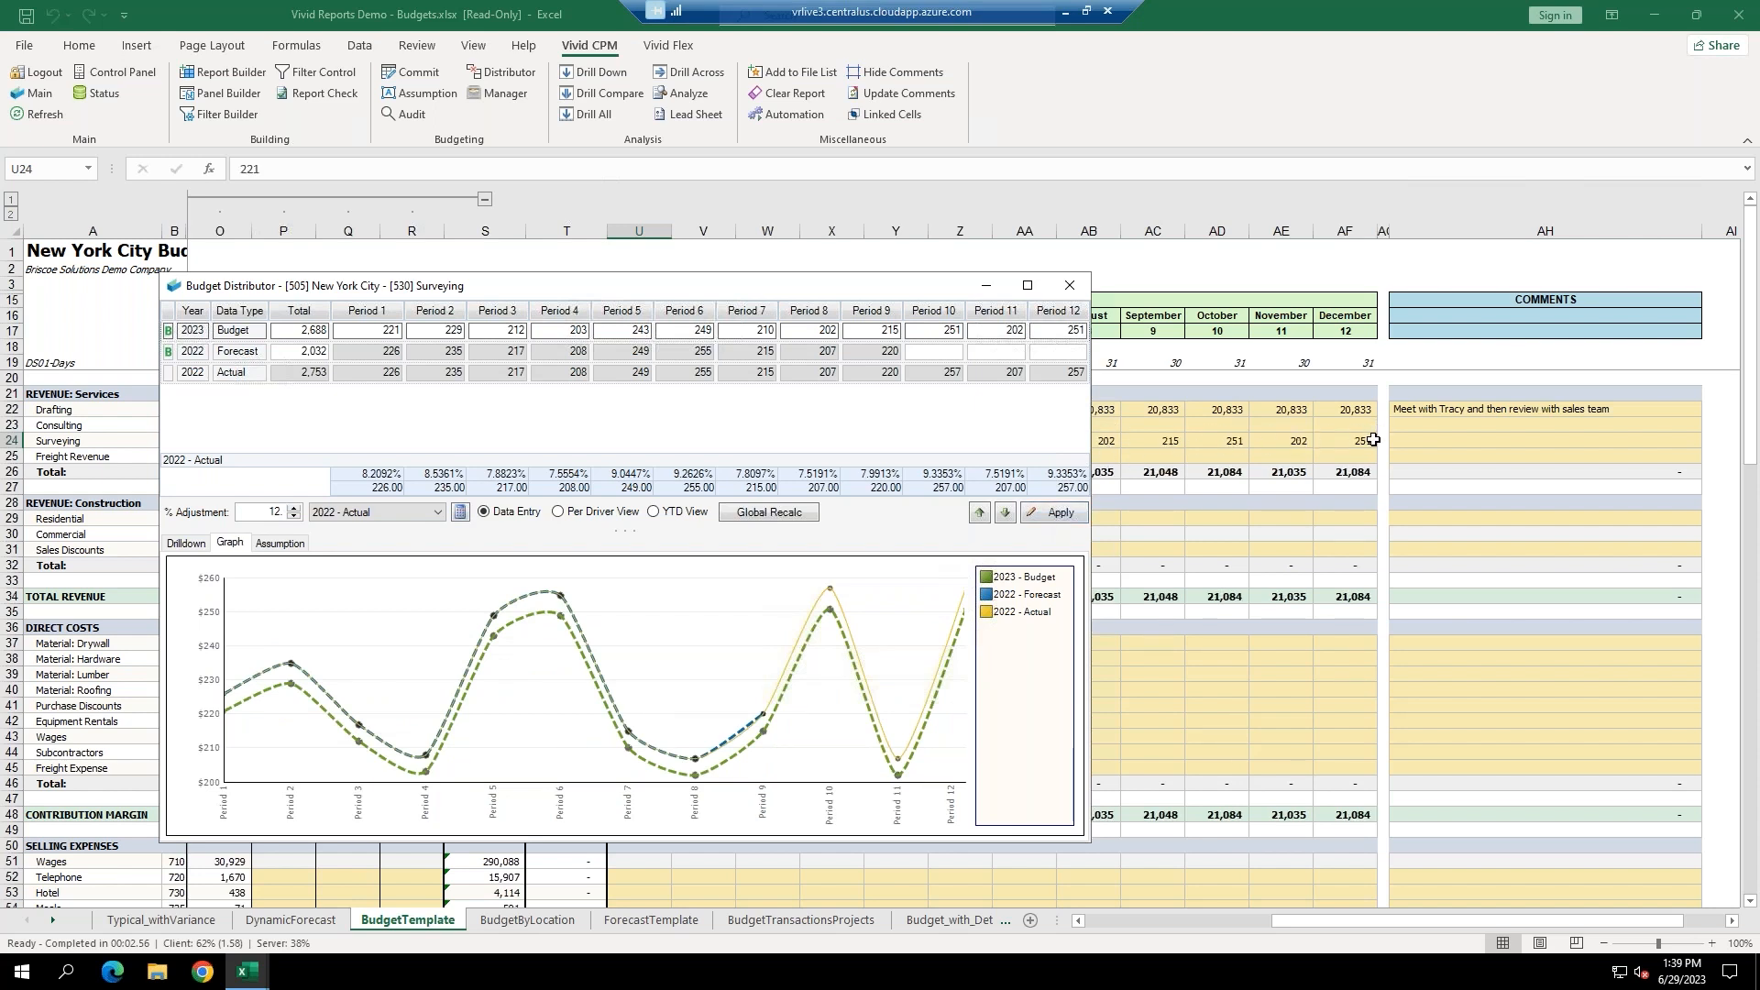
pyautogui.click(1003, 515)
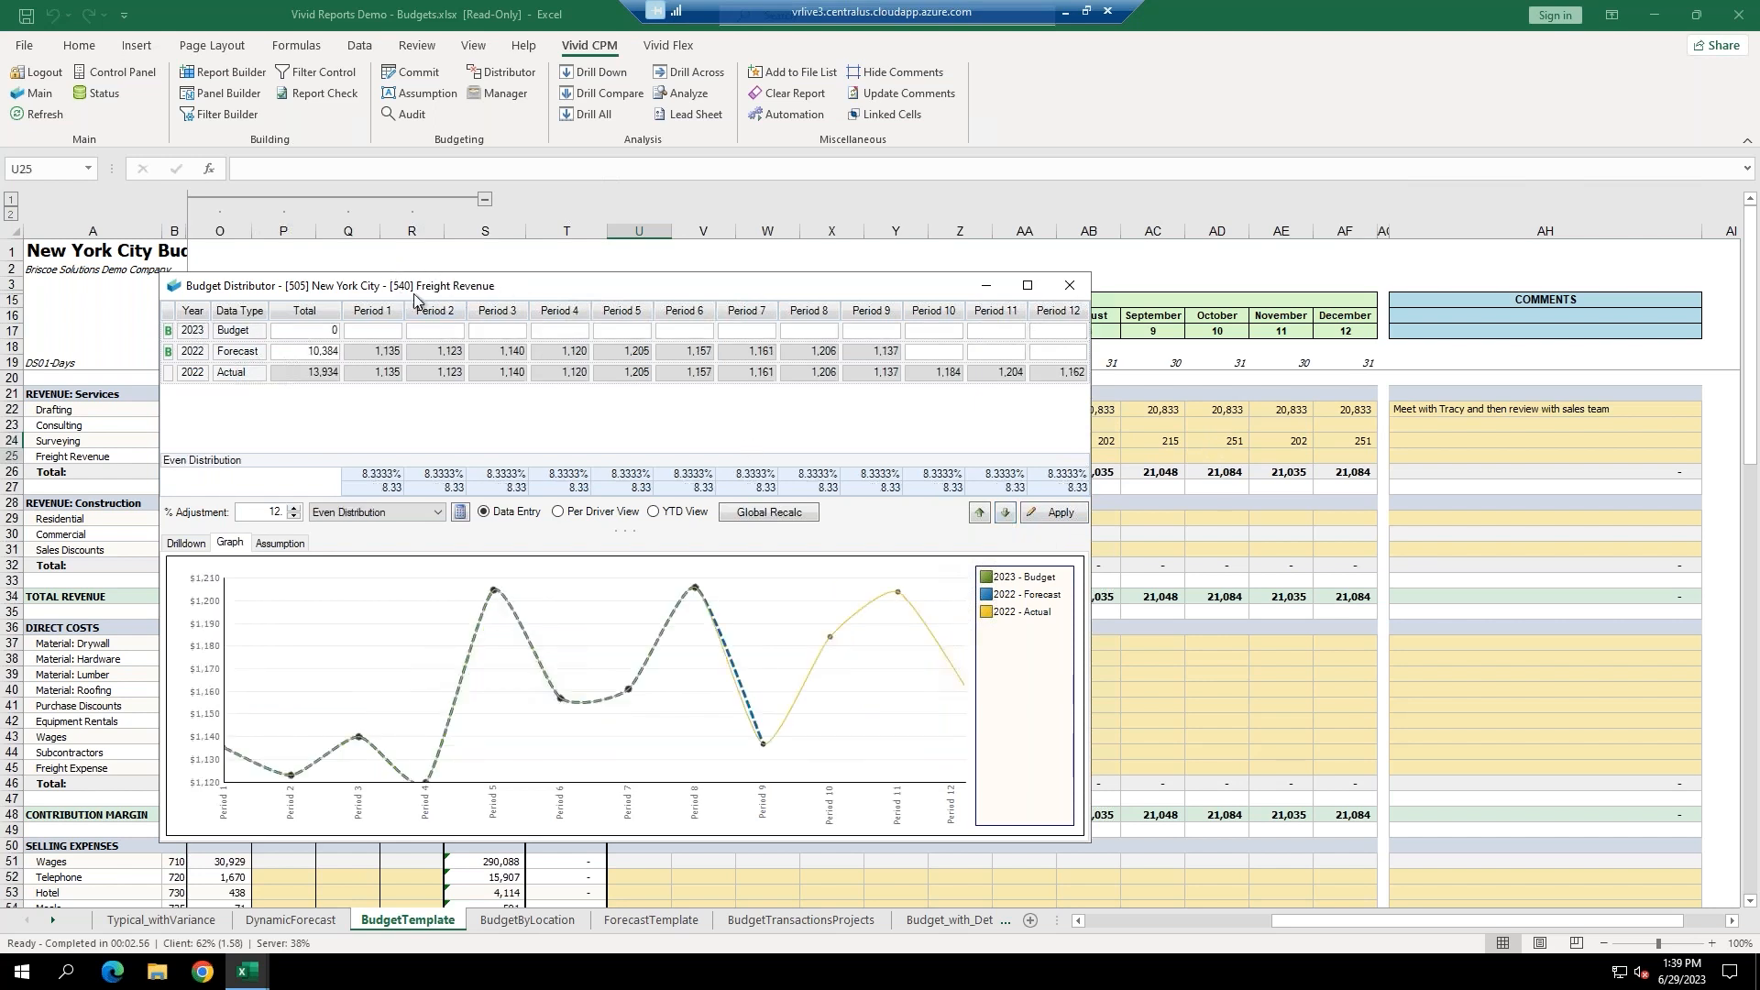
# Enter a 12,000 Freight Revenue total, spread it by 2022 - Actual to 13,440, and post it.
pyautogui.click(328, 331)
pyautogui.write('12000')
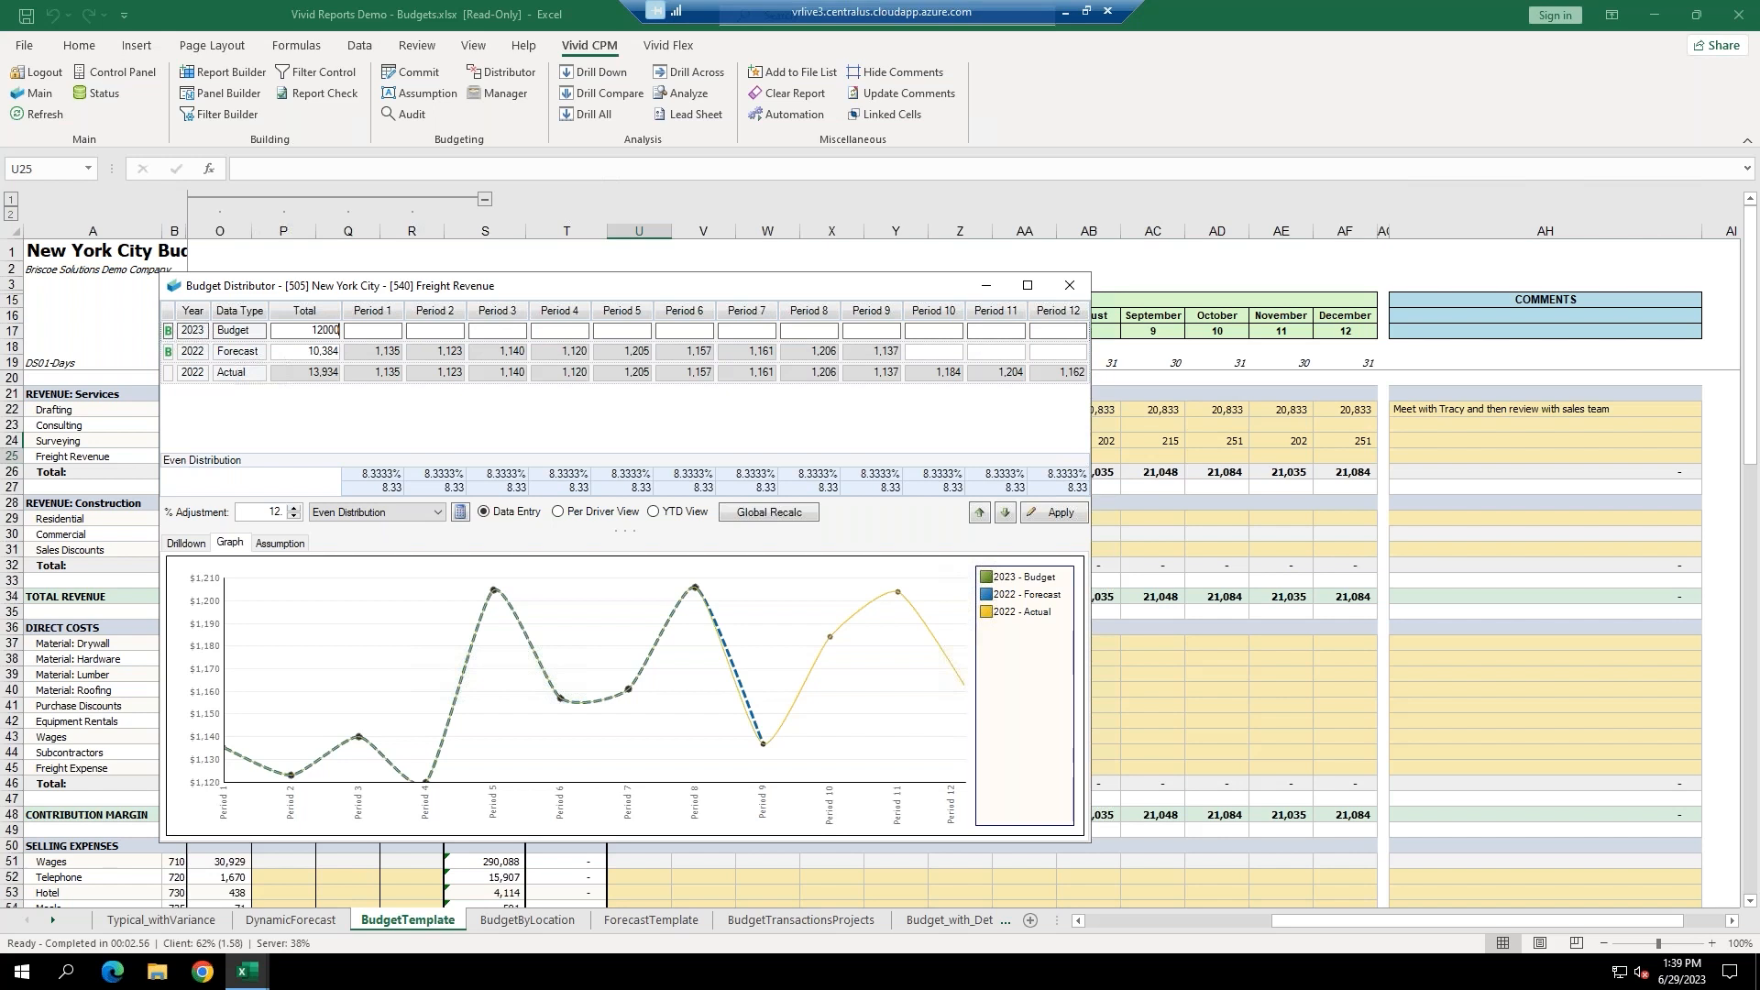
pyautogui.press('Return')
pyautogui.click(377, 512)
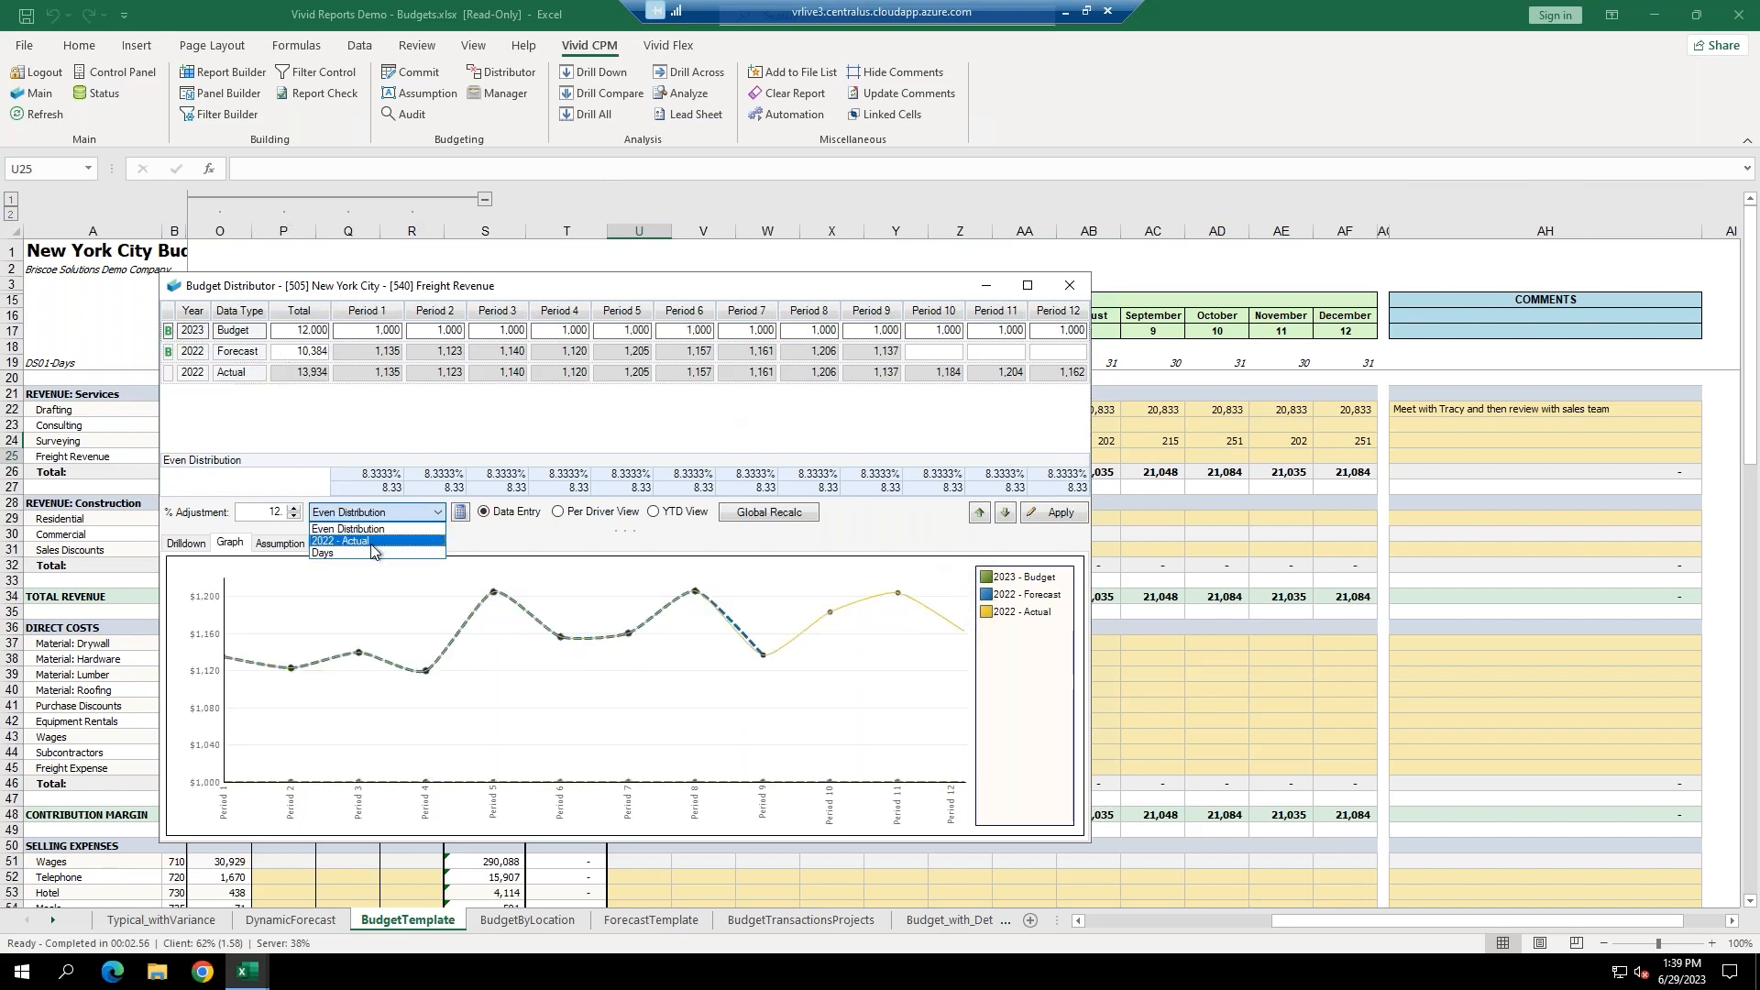
pyautogui.click(371, 542)
pyautogui.click(460, 513)
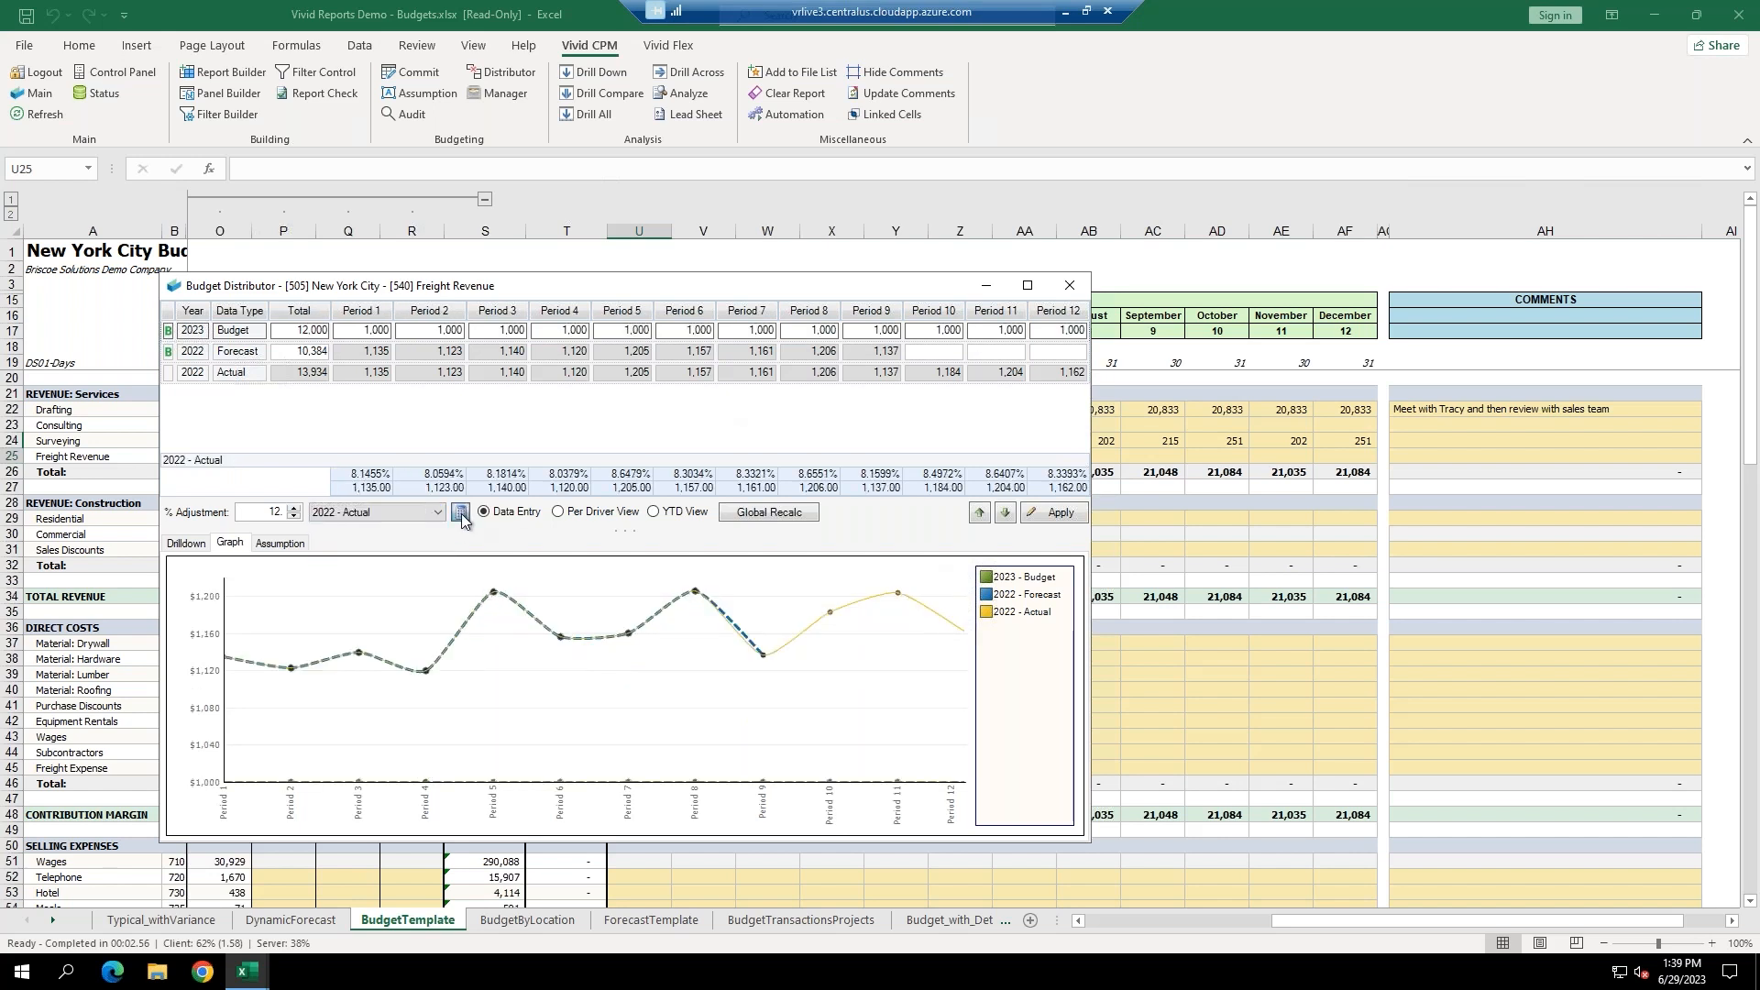
pyautogui.click(1060, 512)
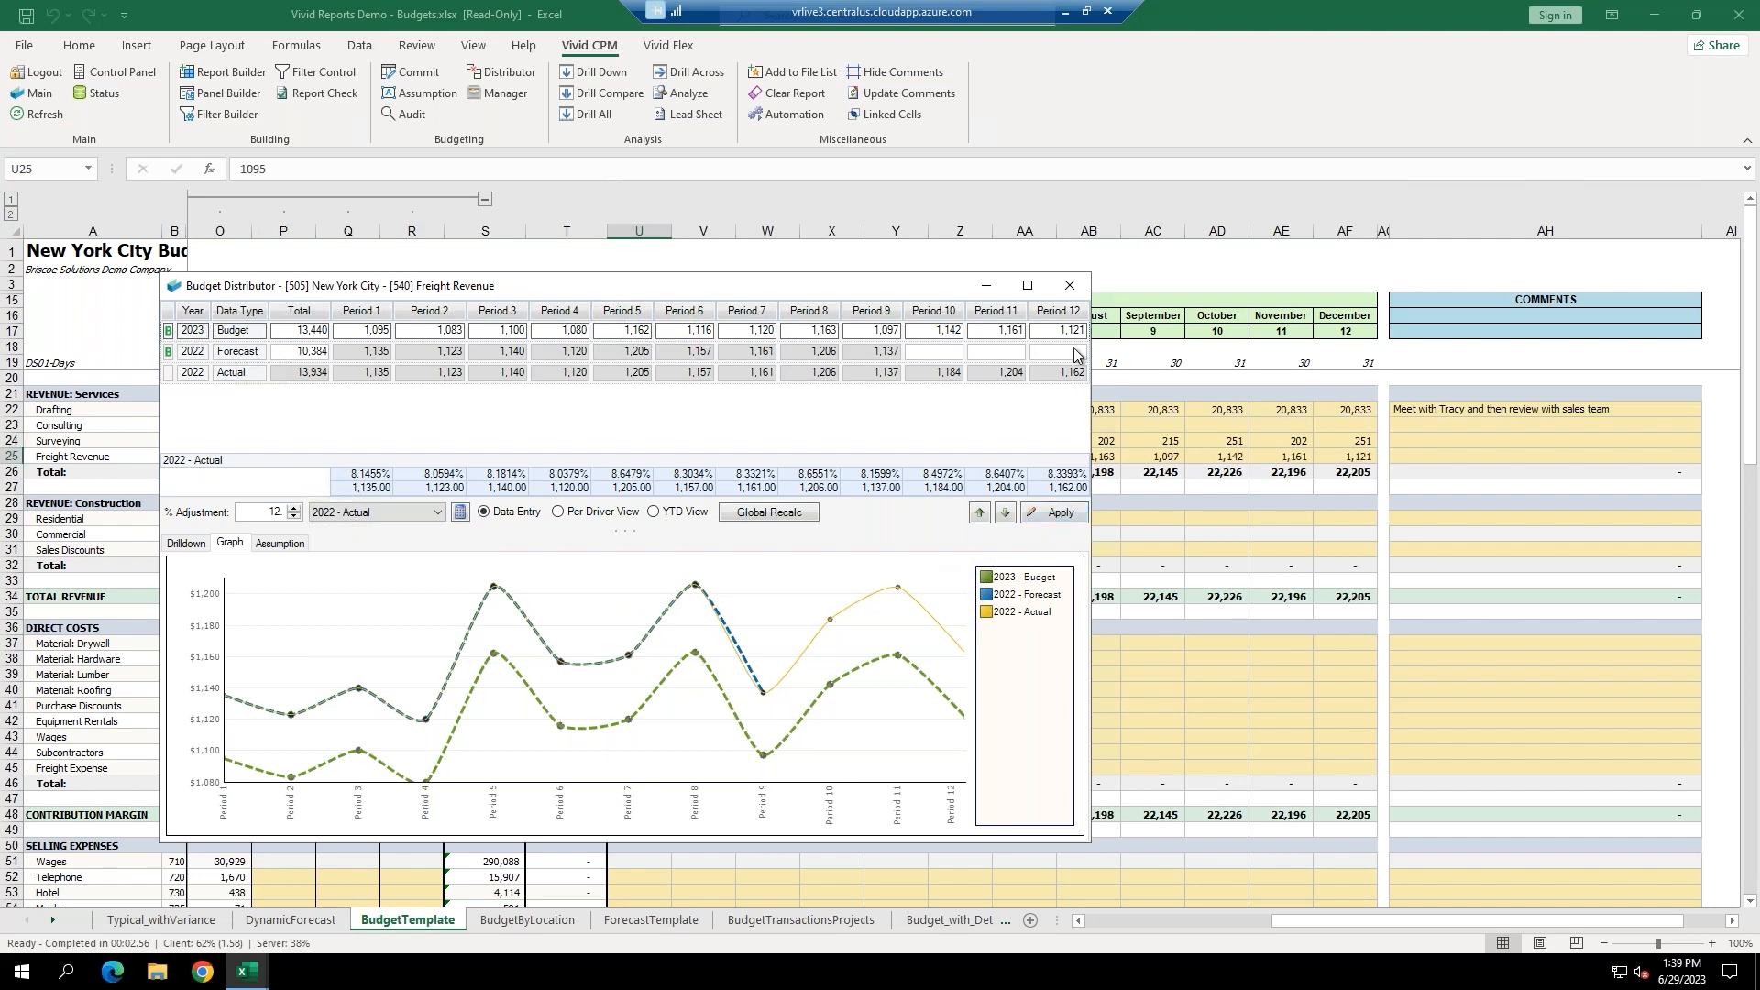
pyautogui.click(1068, 285)
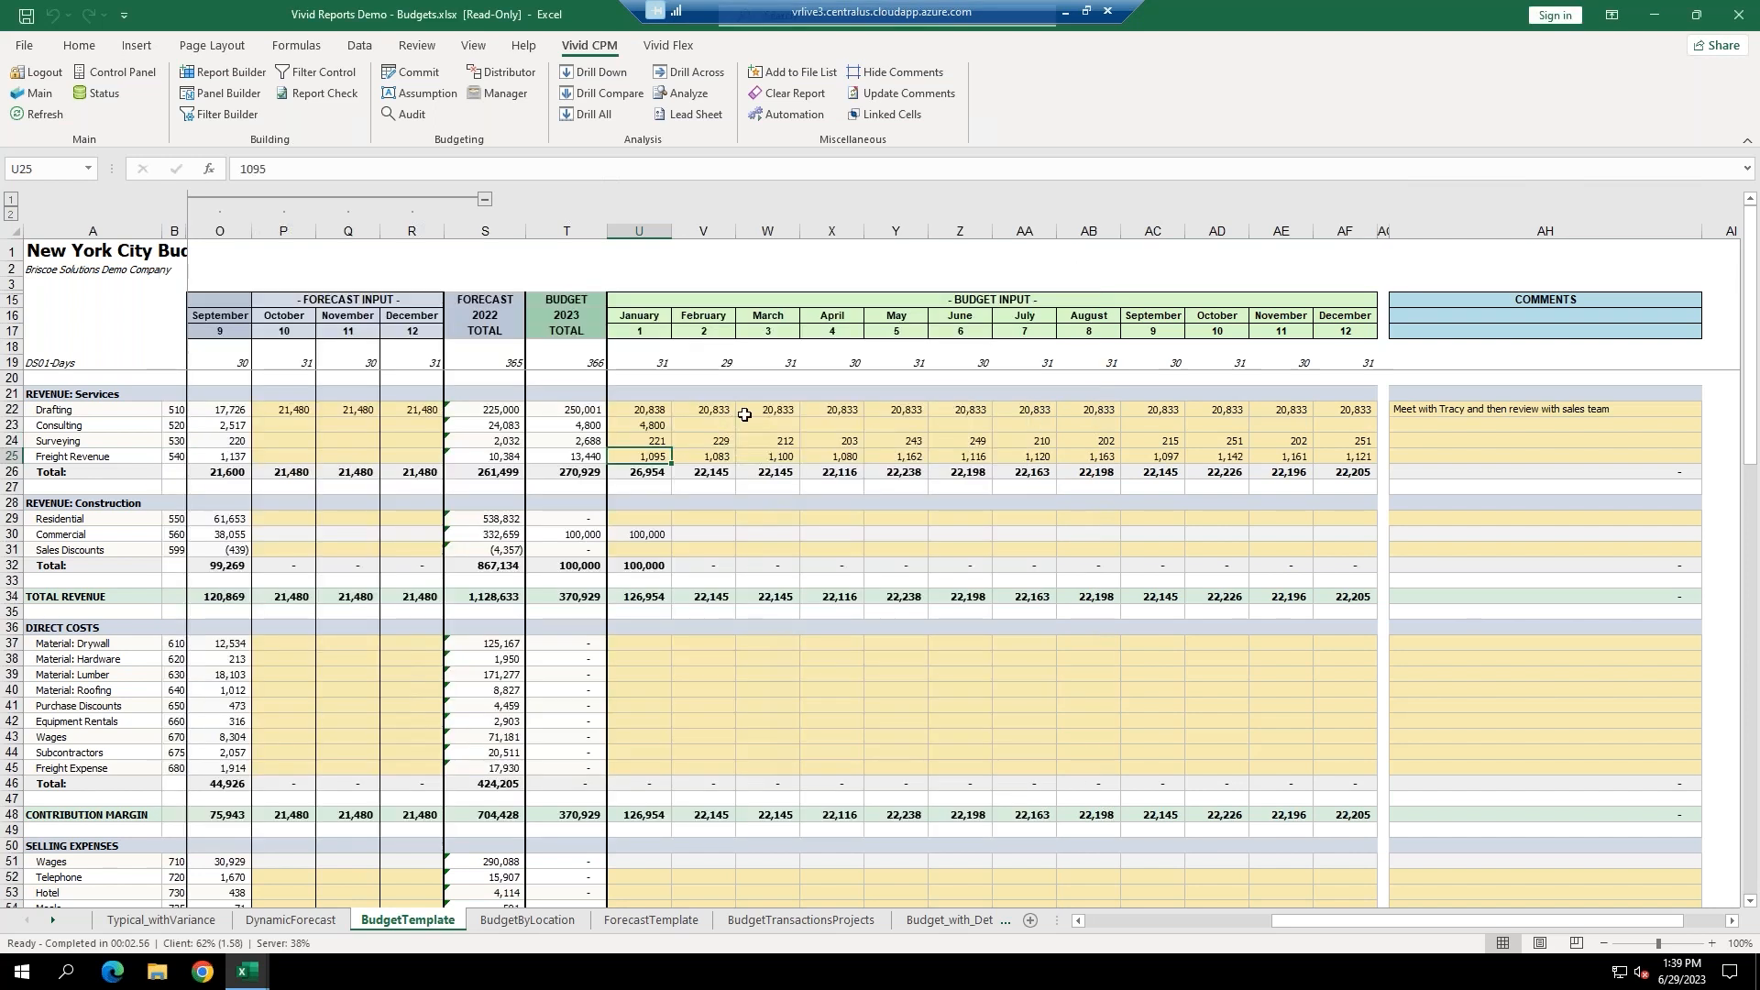
# Commit and confirm the New York City budget changes, leaving 2023 budgeted revenue at 370,929.
pyautogui.click(404, 77)
pyautogui.click(1284, 868)
pyautogui.click(1300, 821)
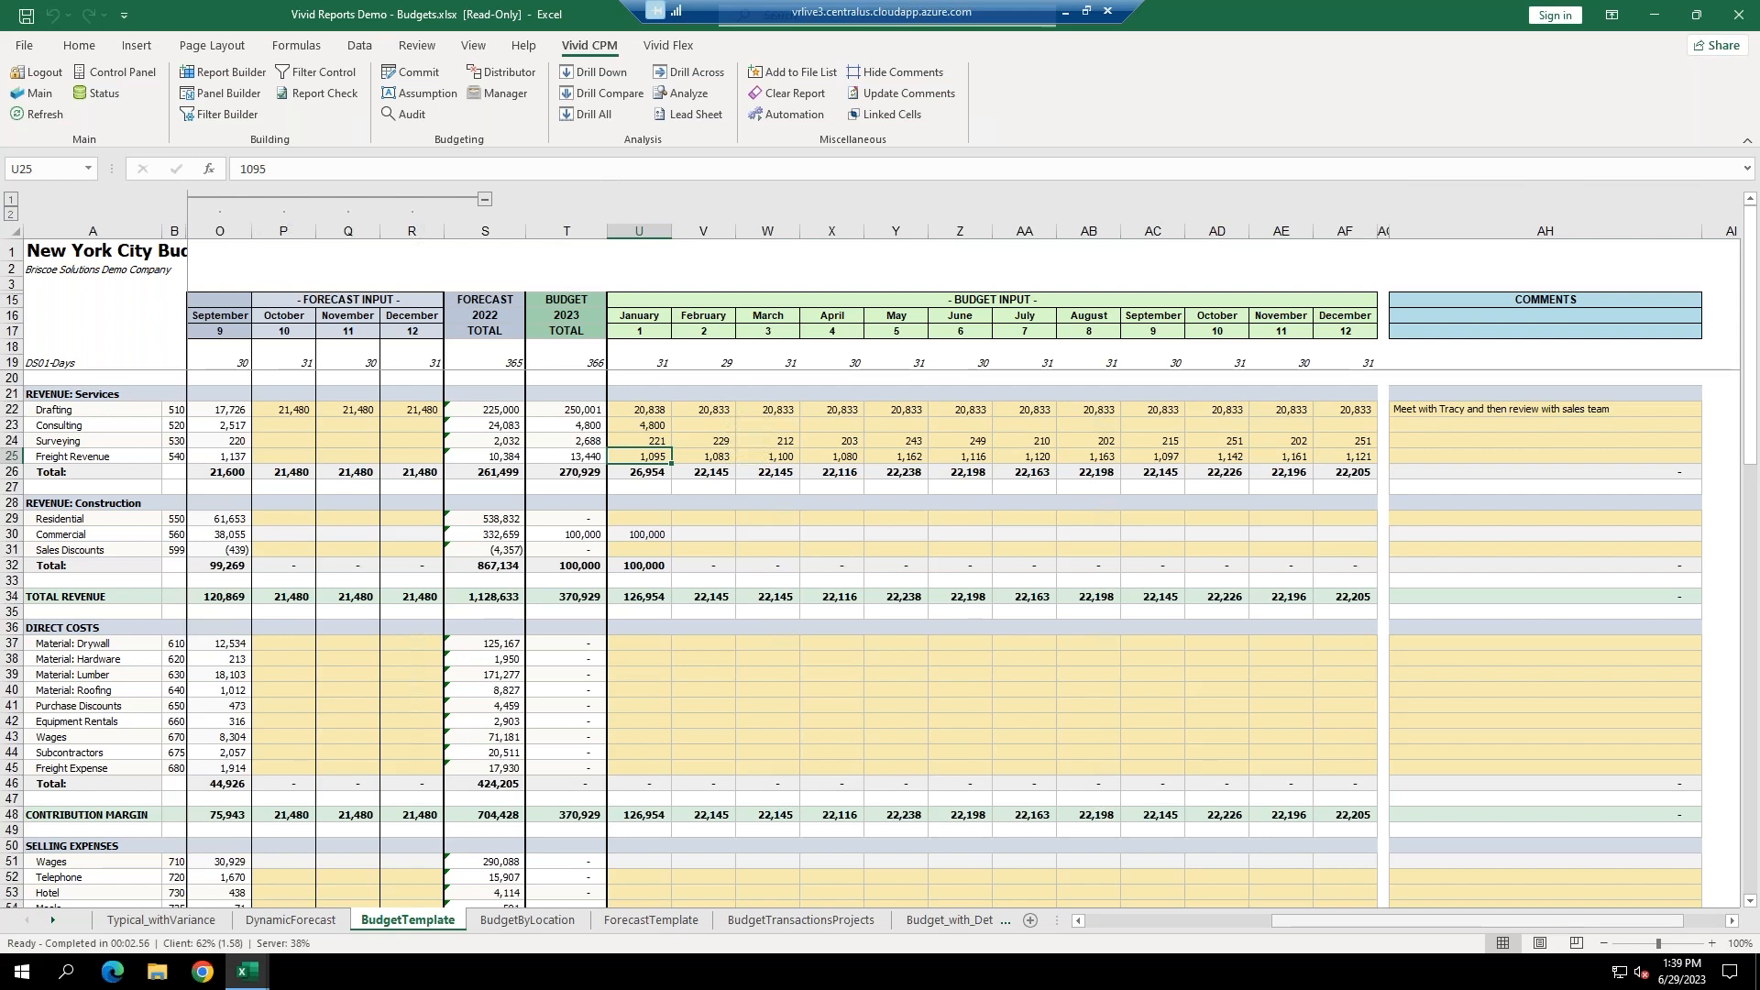
pyautogui.moveTo(1291, 928); pyautogui.dragTo(1164, 922)
# Switch the Control Panel location to Buffalo, refresh, and select Drafting's January cell U22.
pyautogui.click(105, 81)
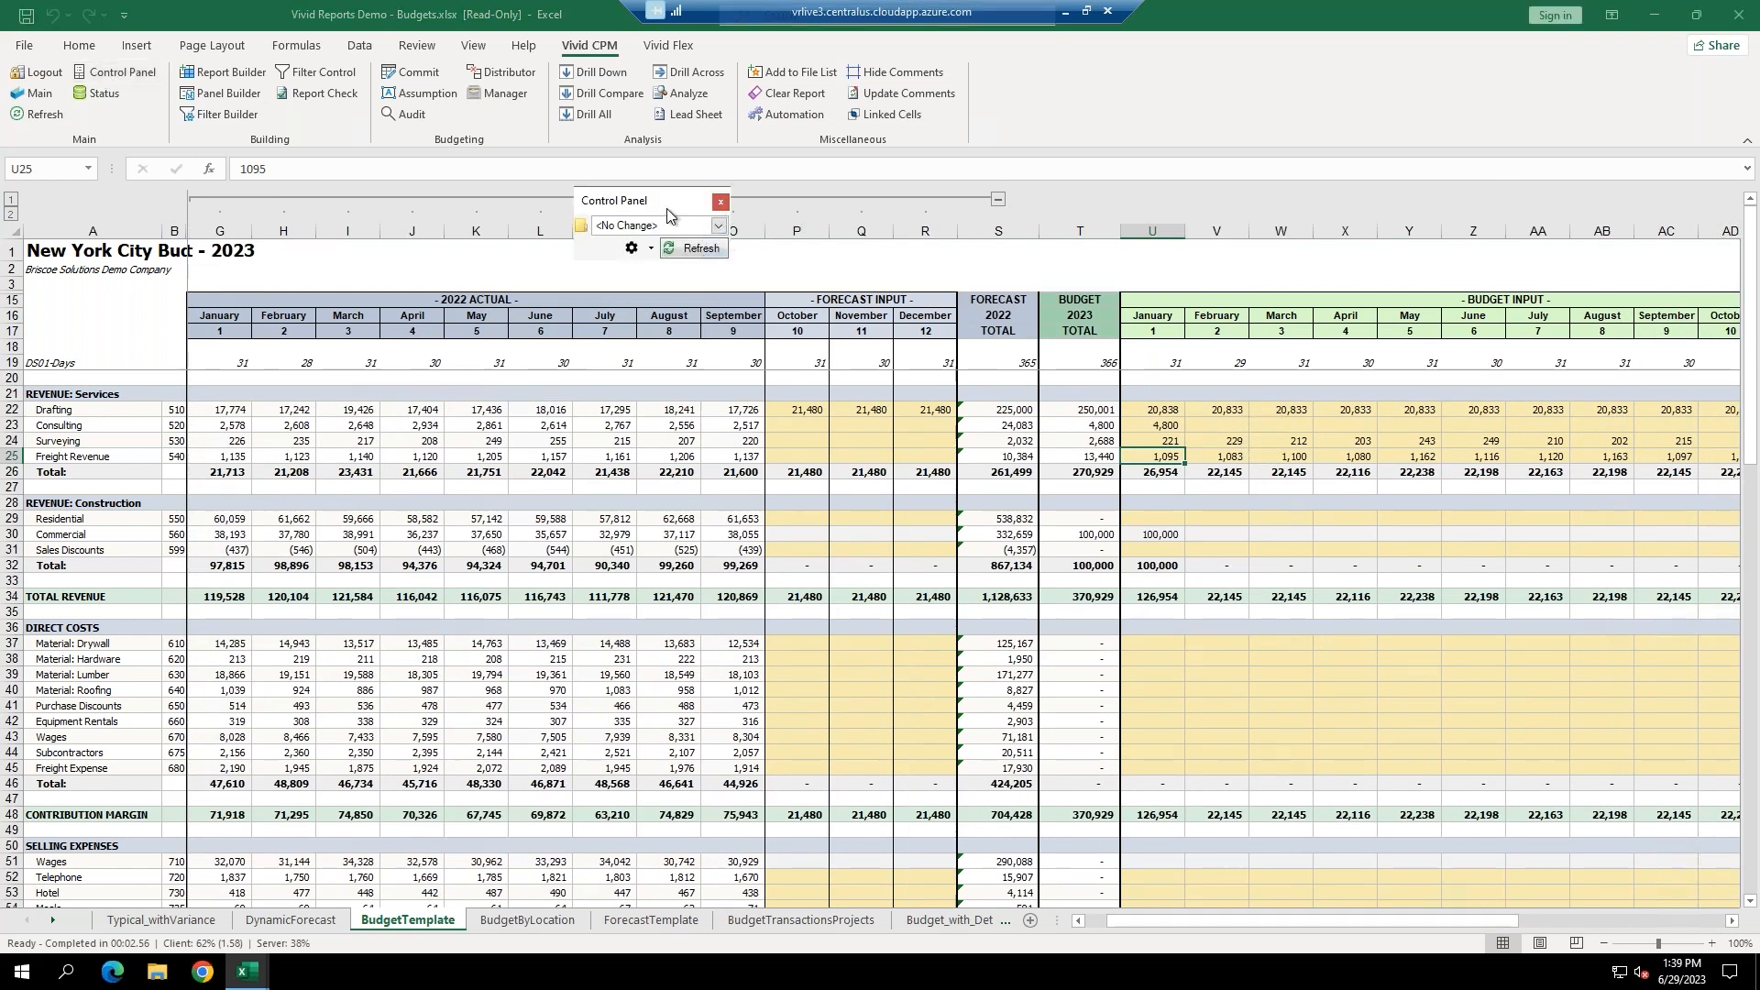
pyautogui.click(719, 225)
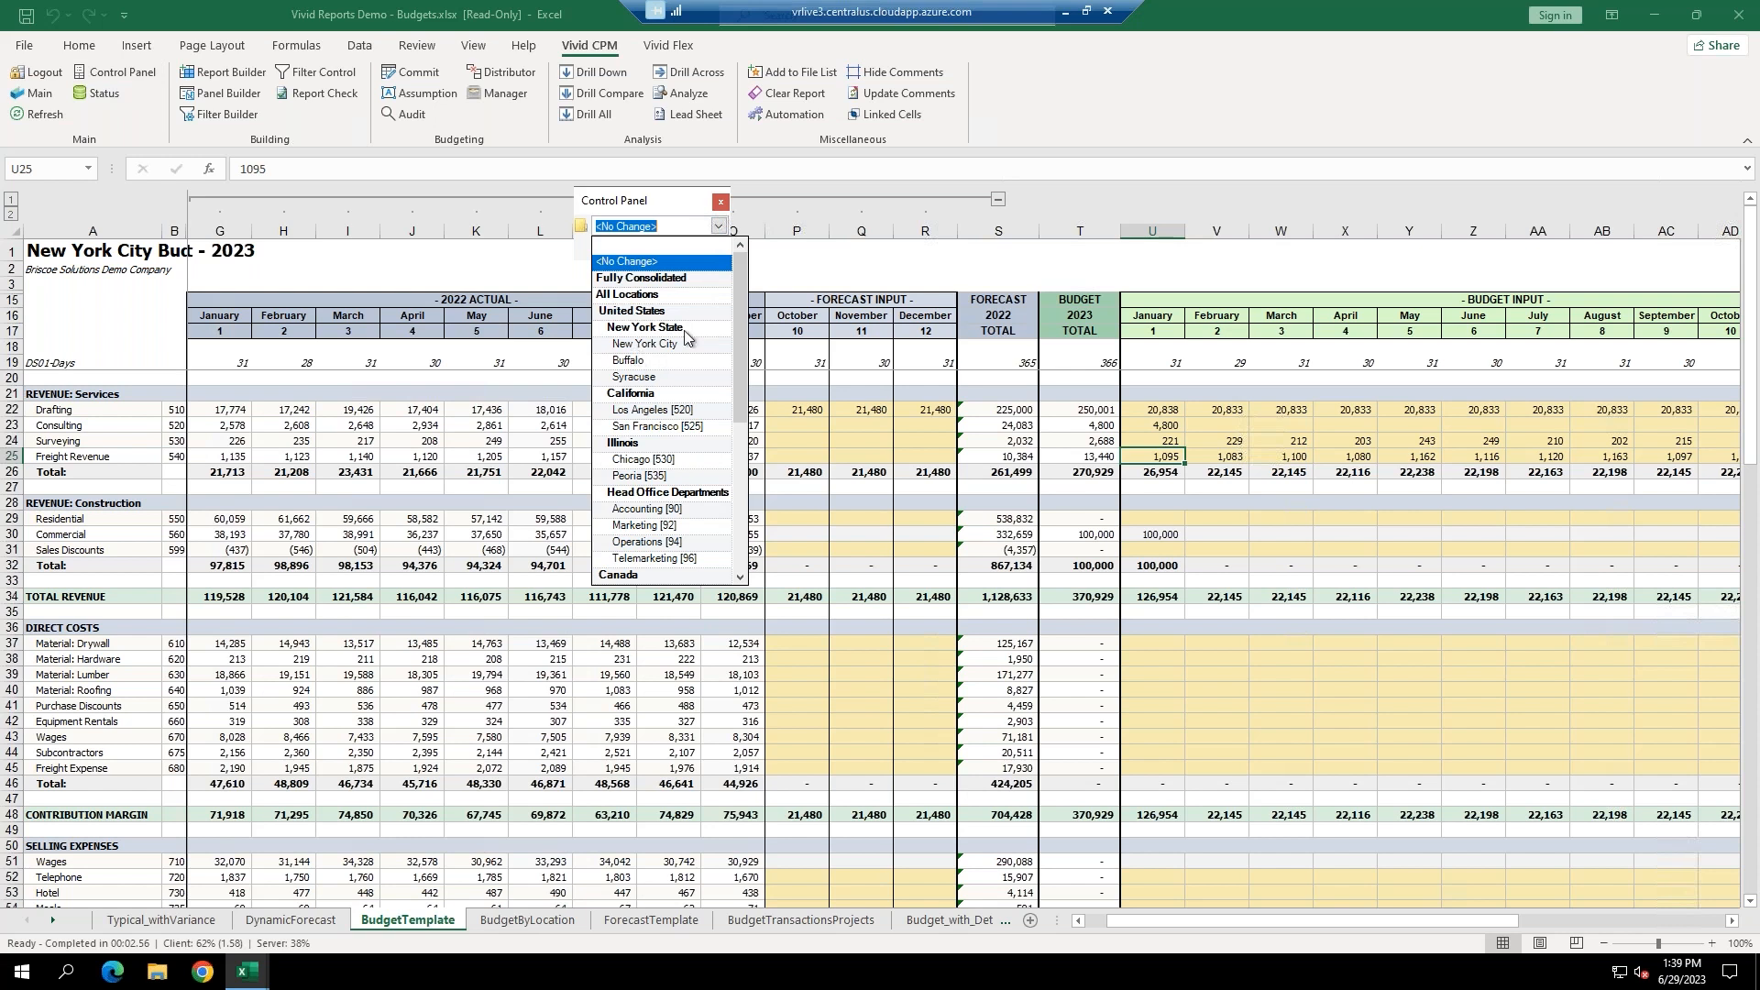
pyautogui.click(629, 362)
pyautogui.click(692, 250)
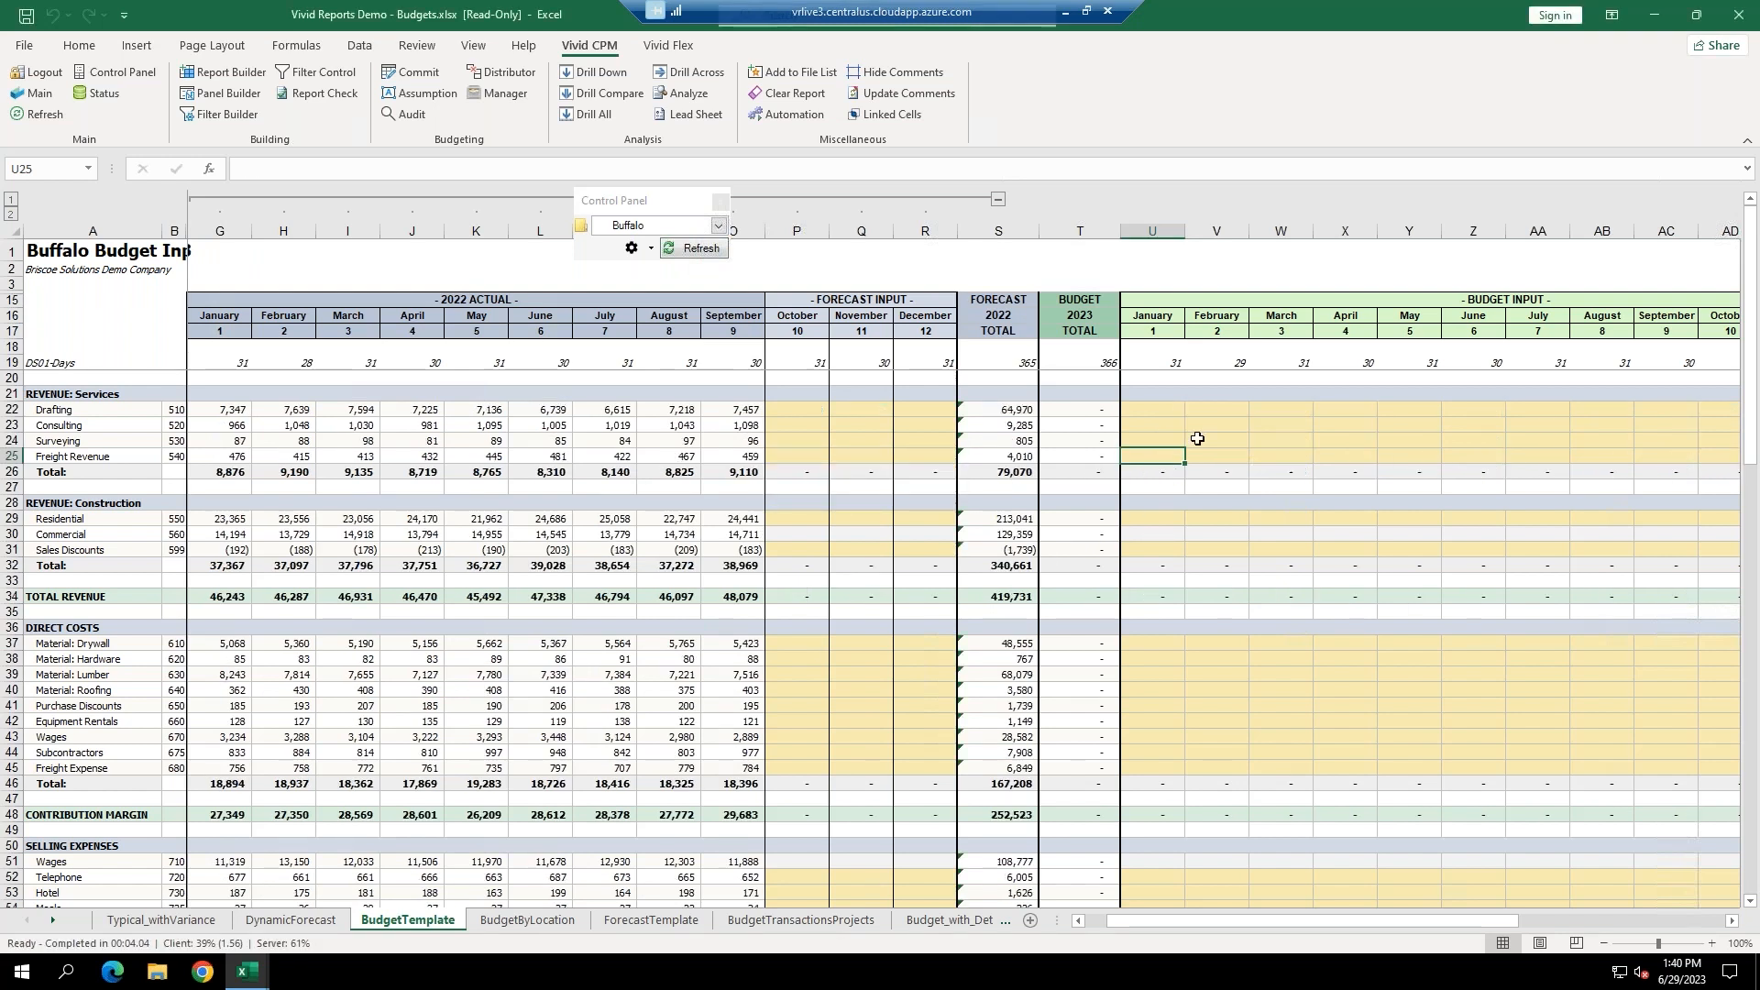
pyautogui.click(1160, 410)
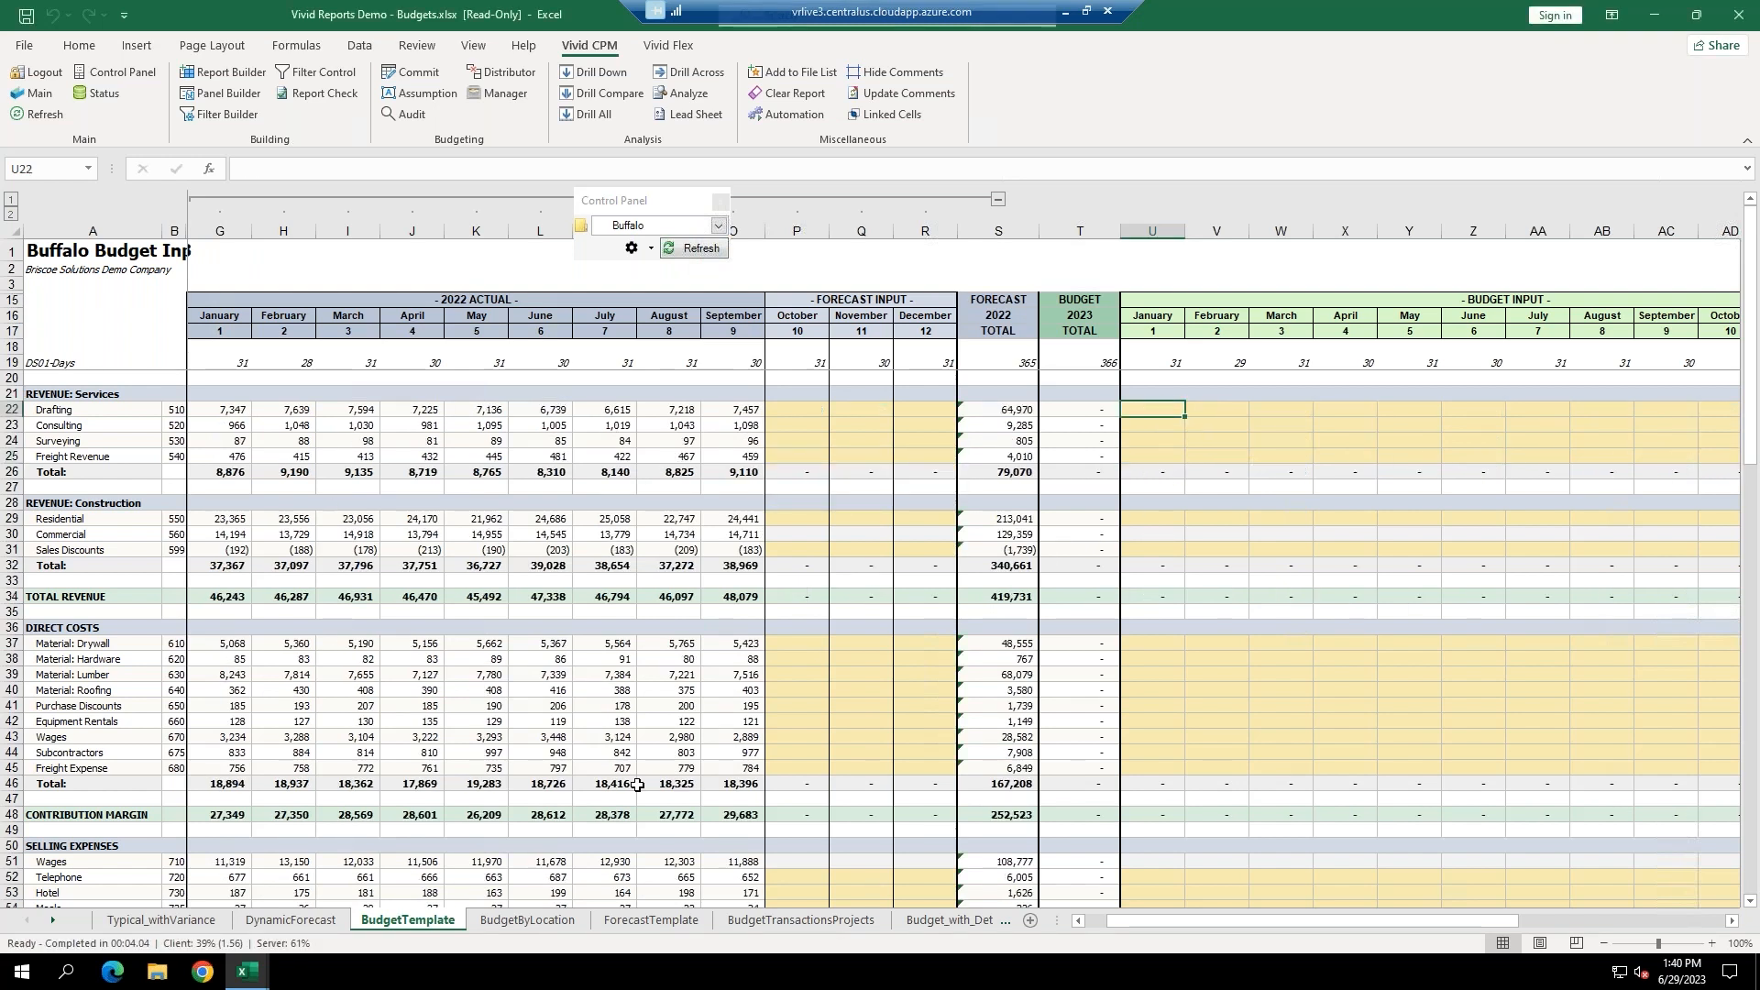
# Enter January budgets of 7,500 Drafting, 1,200 Consulting and 100 Surveying in U22:U24.
pyautogui.write('7500')
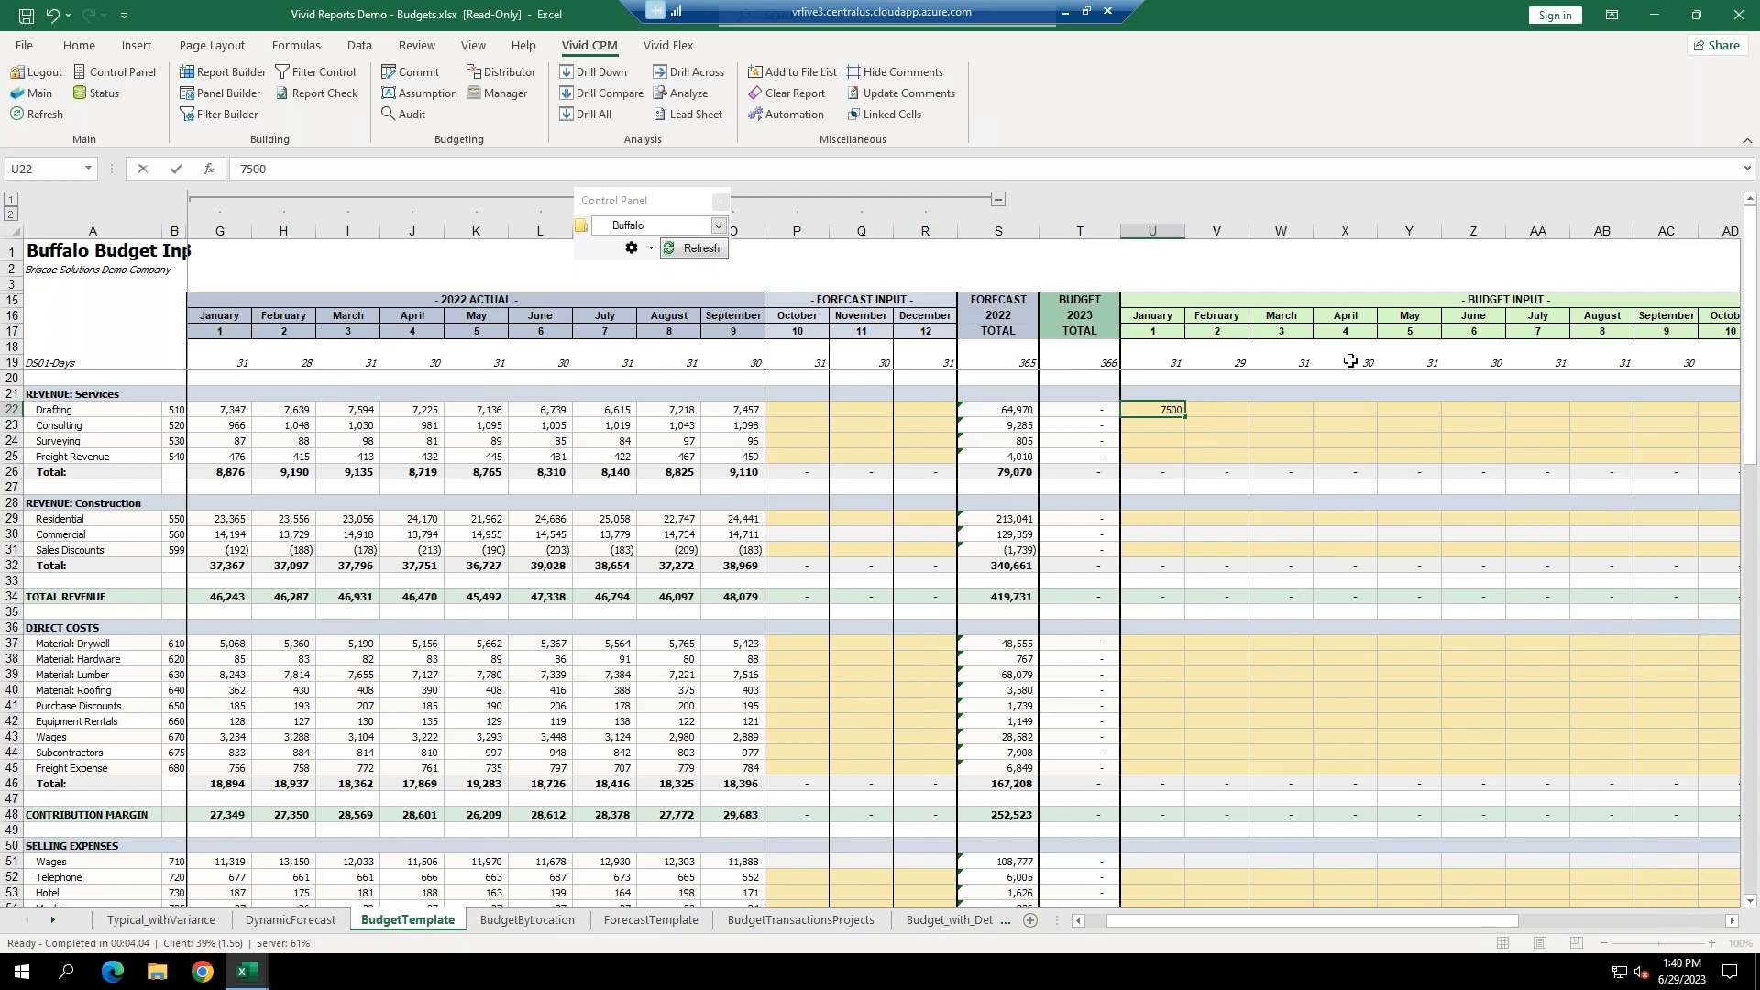
pyautogui.press('Return')
pyautogui.write('1200')
pyautogui.press('Return')
pyautogui.write('100')
pyautogui.press('Return')
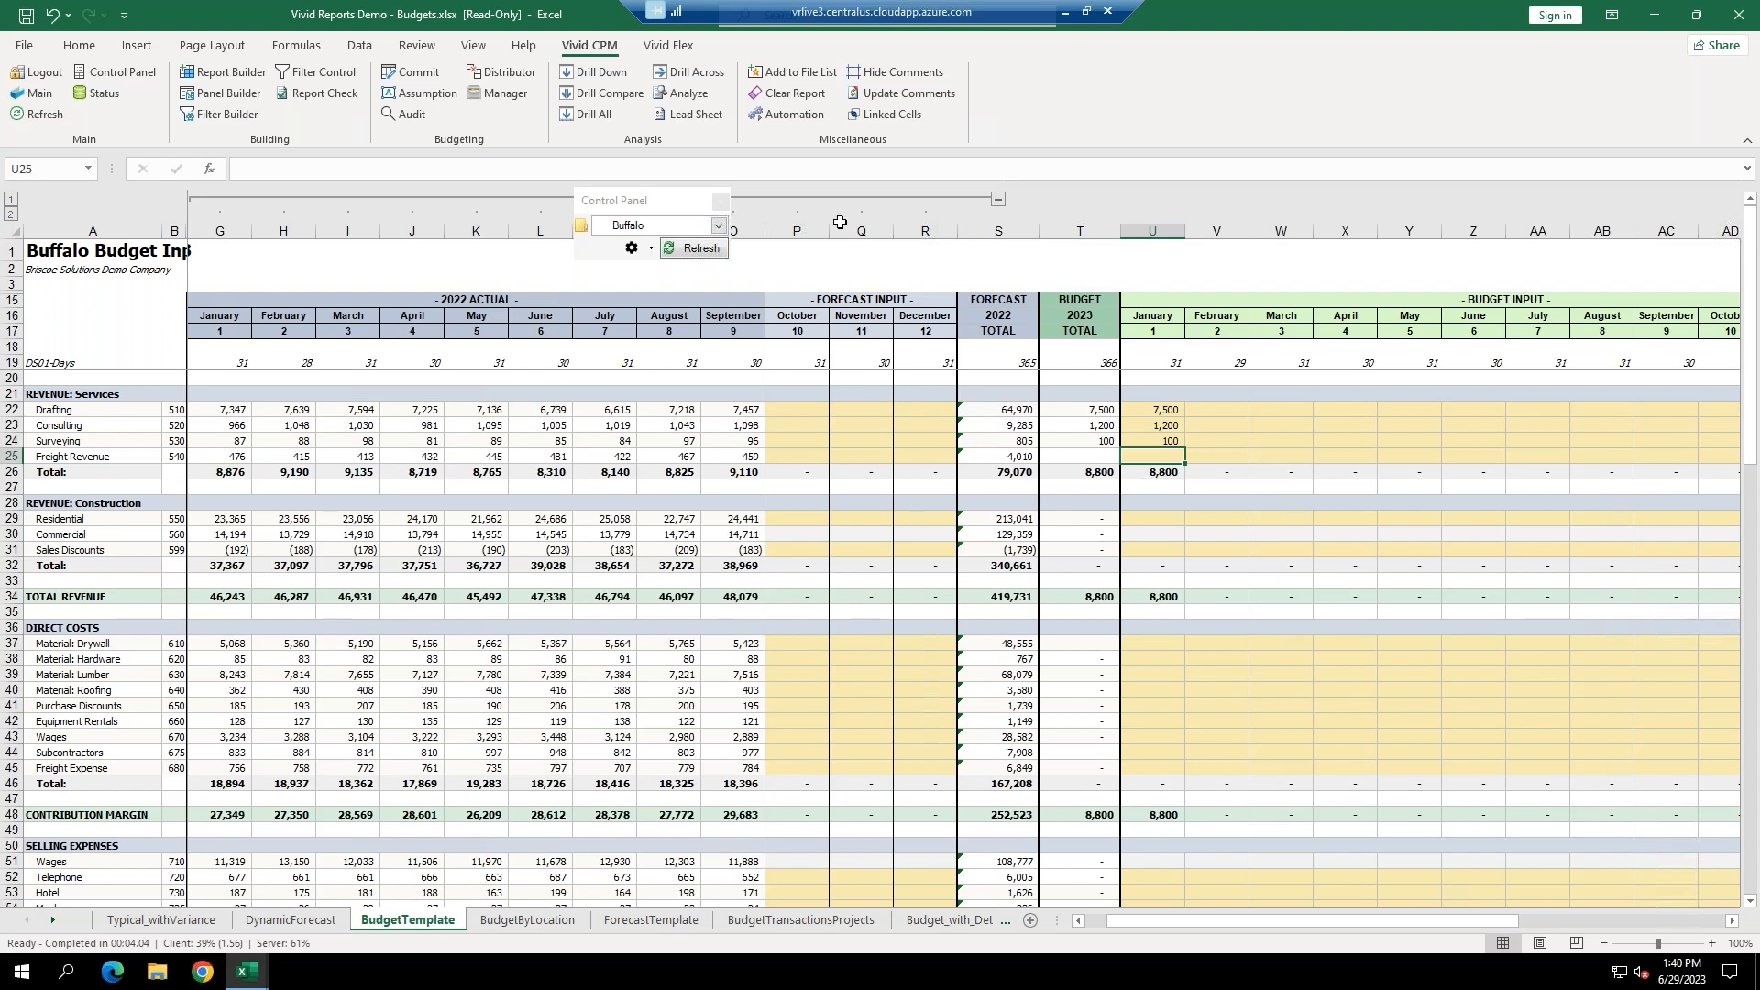
# Commit Buffalo's three January budget cells to the database.
pyautogui.click(403, 75)
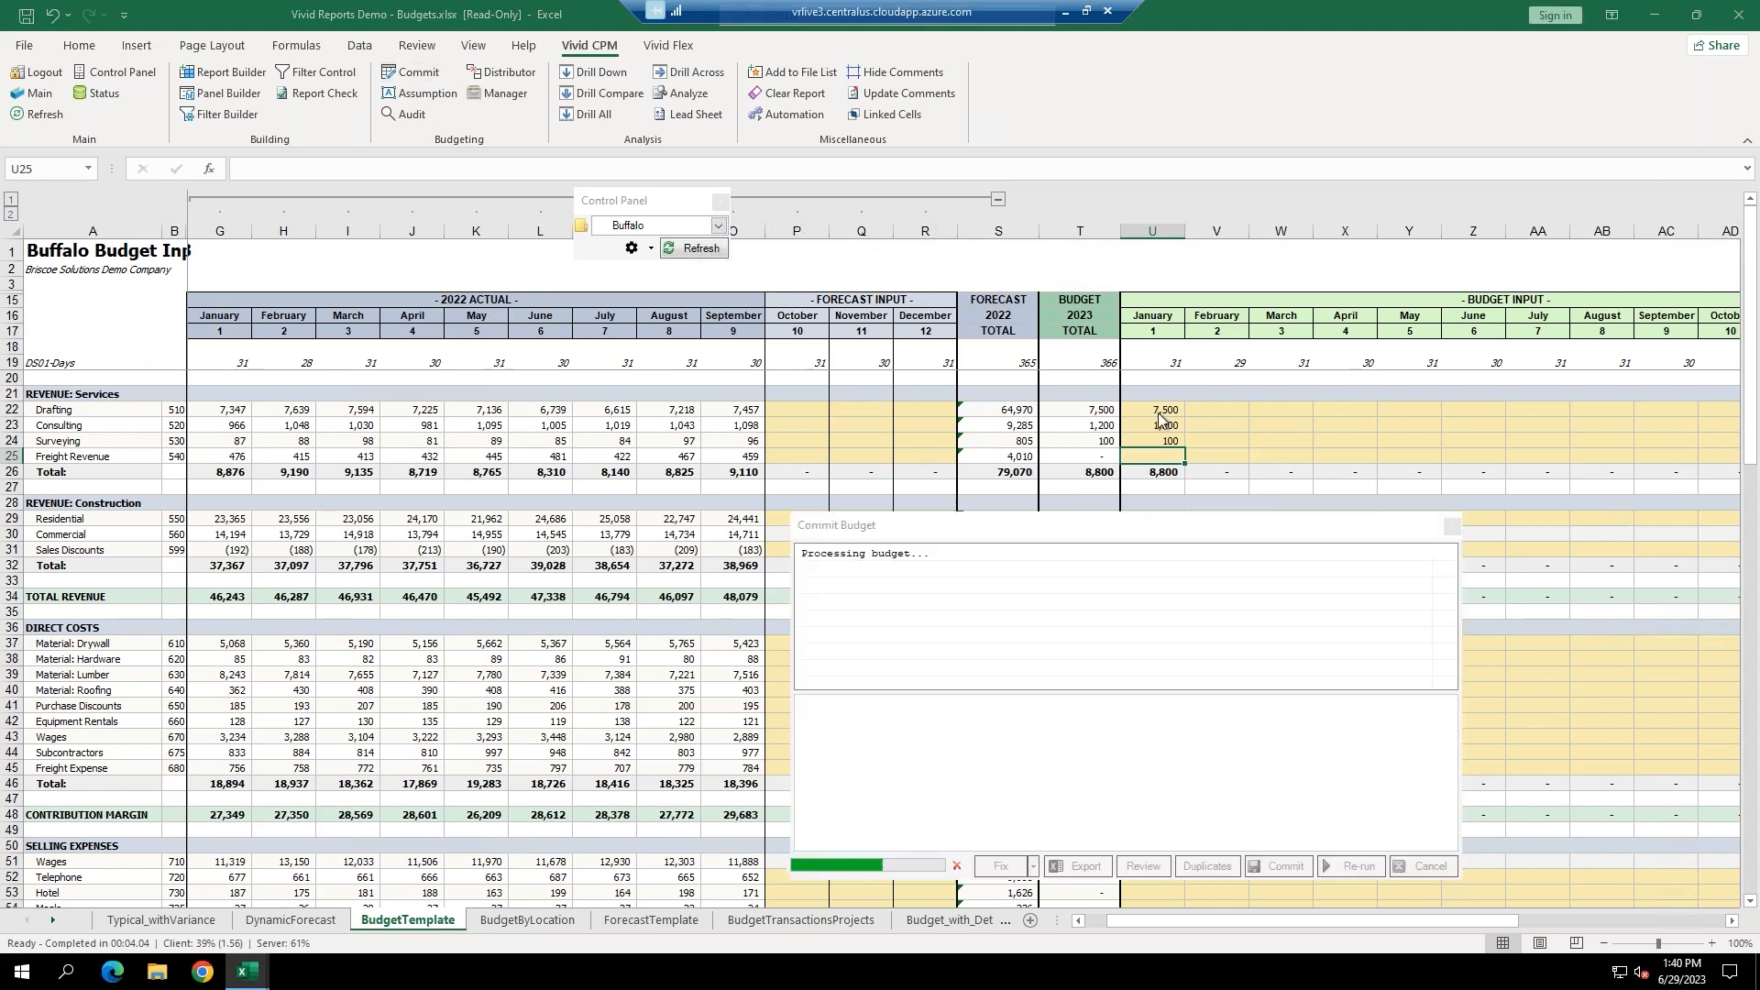
pyautogui.click(1280, 868)
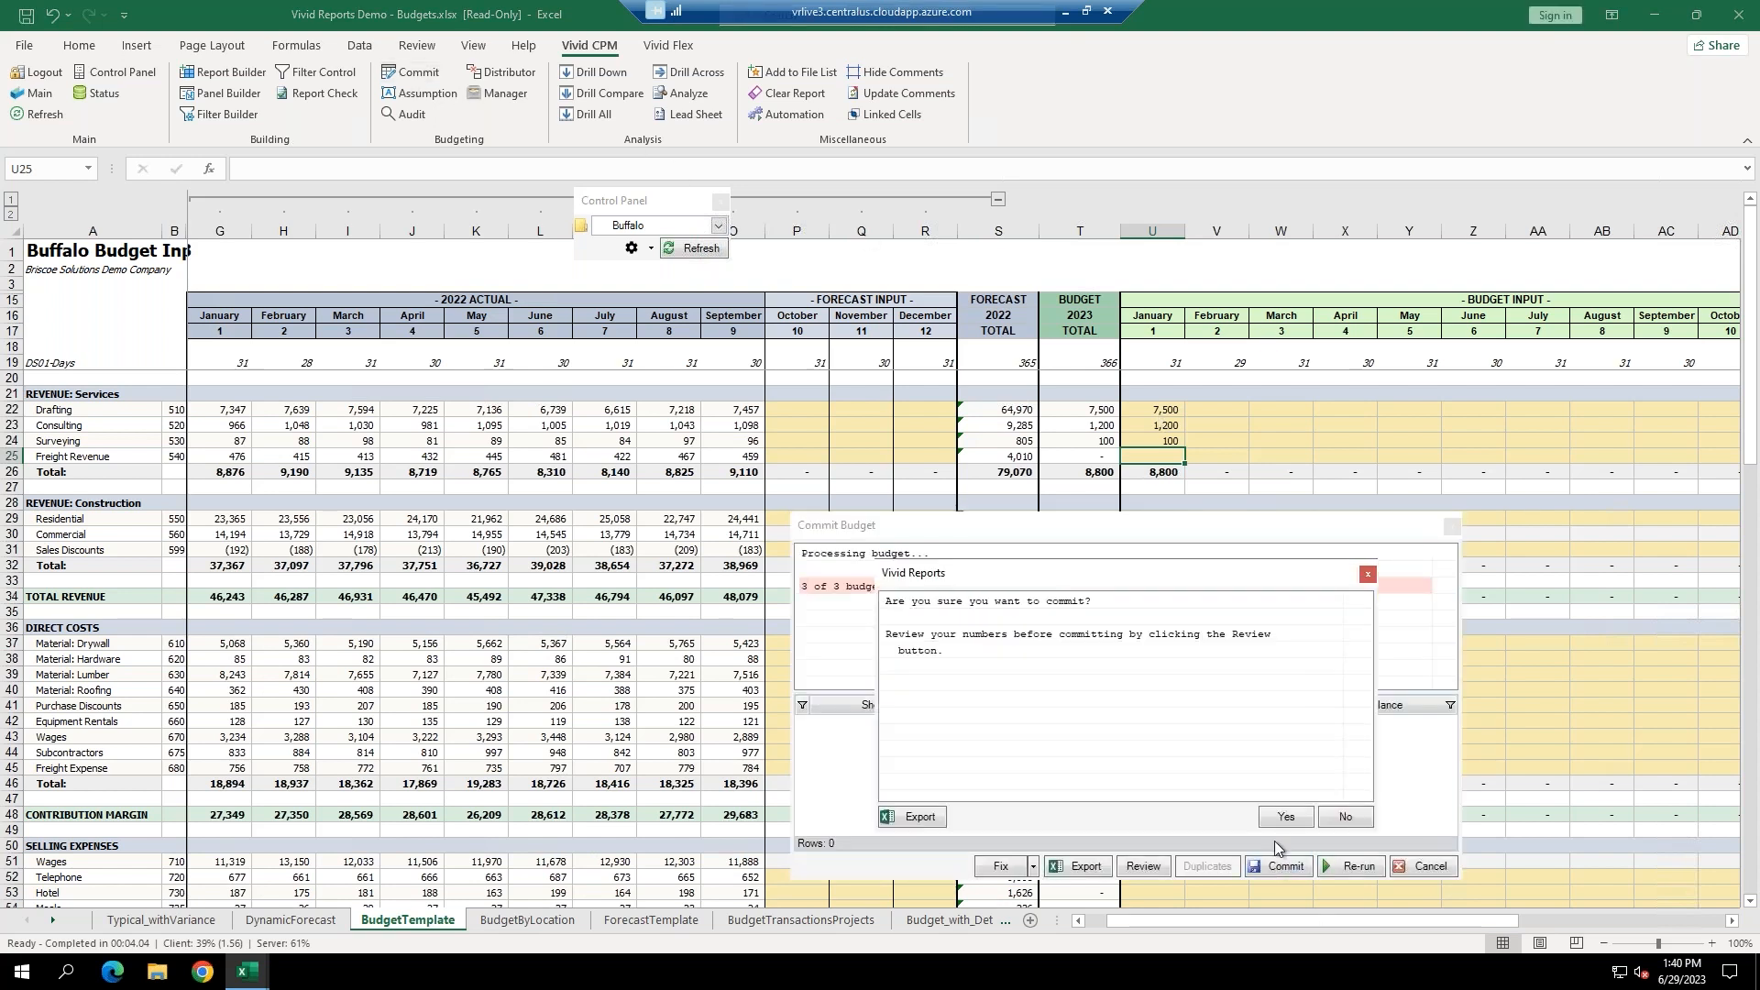
pyautogui.click(1285, 820)
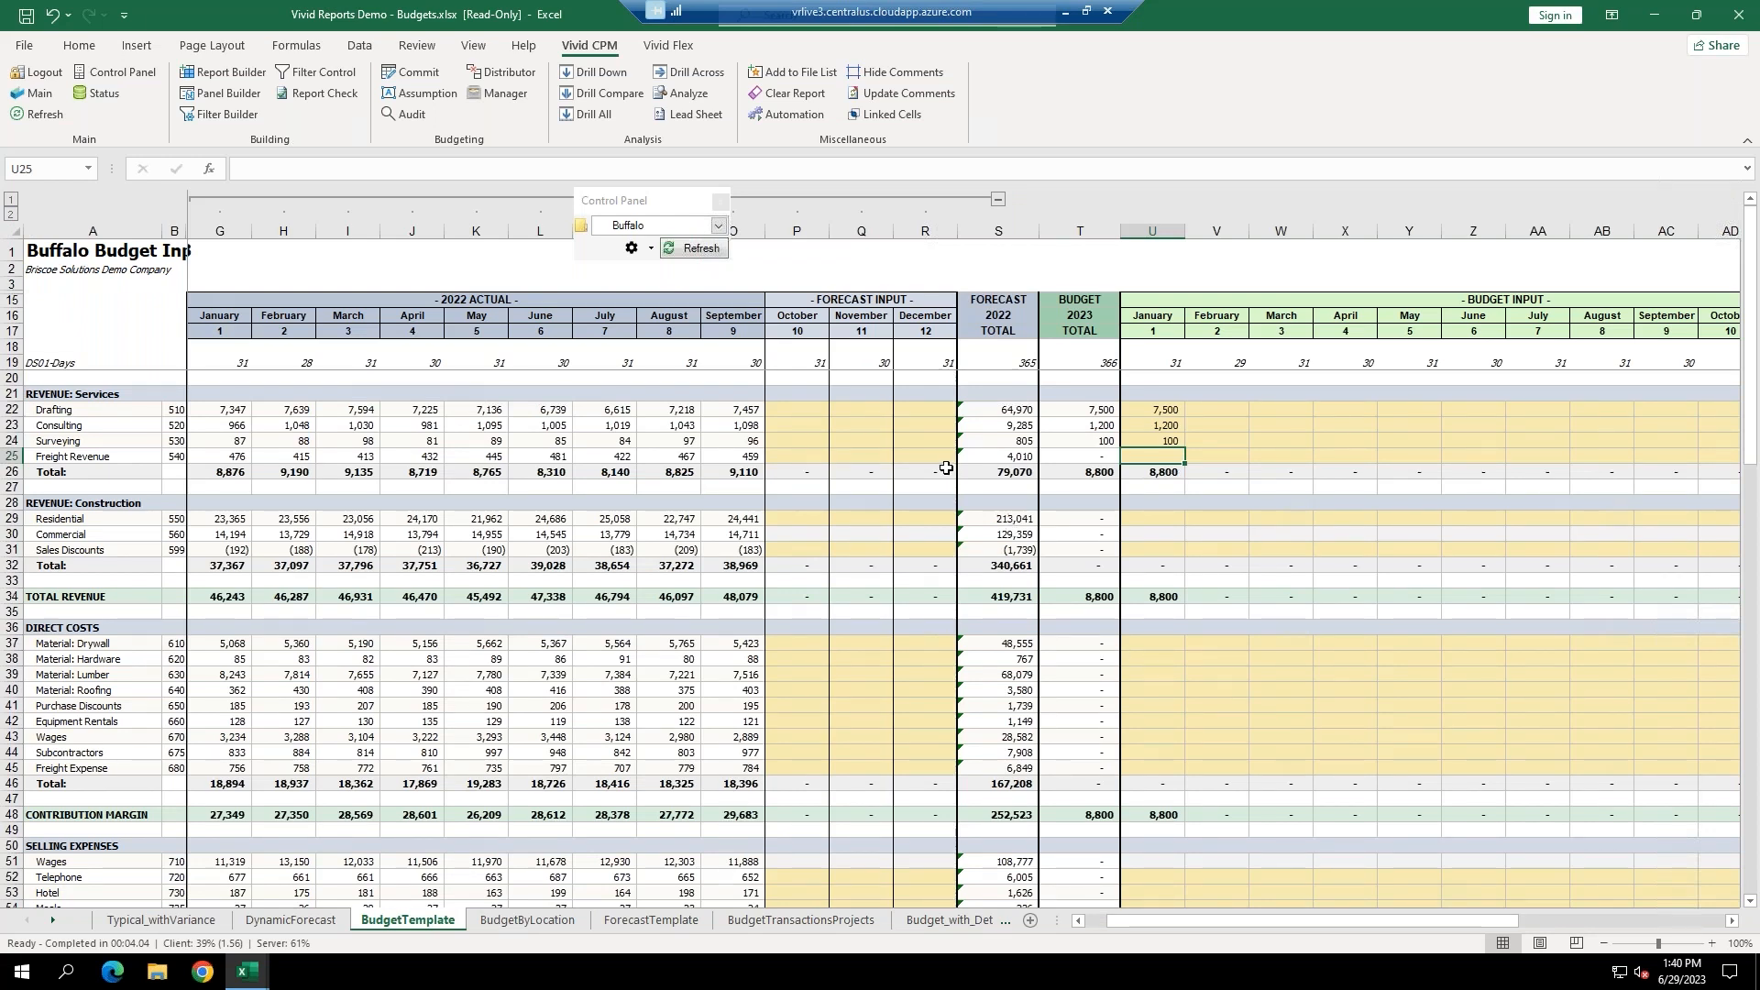
# Switch the location to New York State, refresh, and select Consulting's 6,000 January cell U23.
pyautogui.click(718, 226)
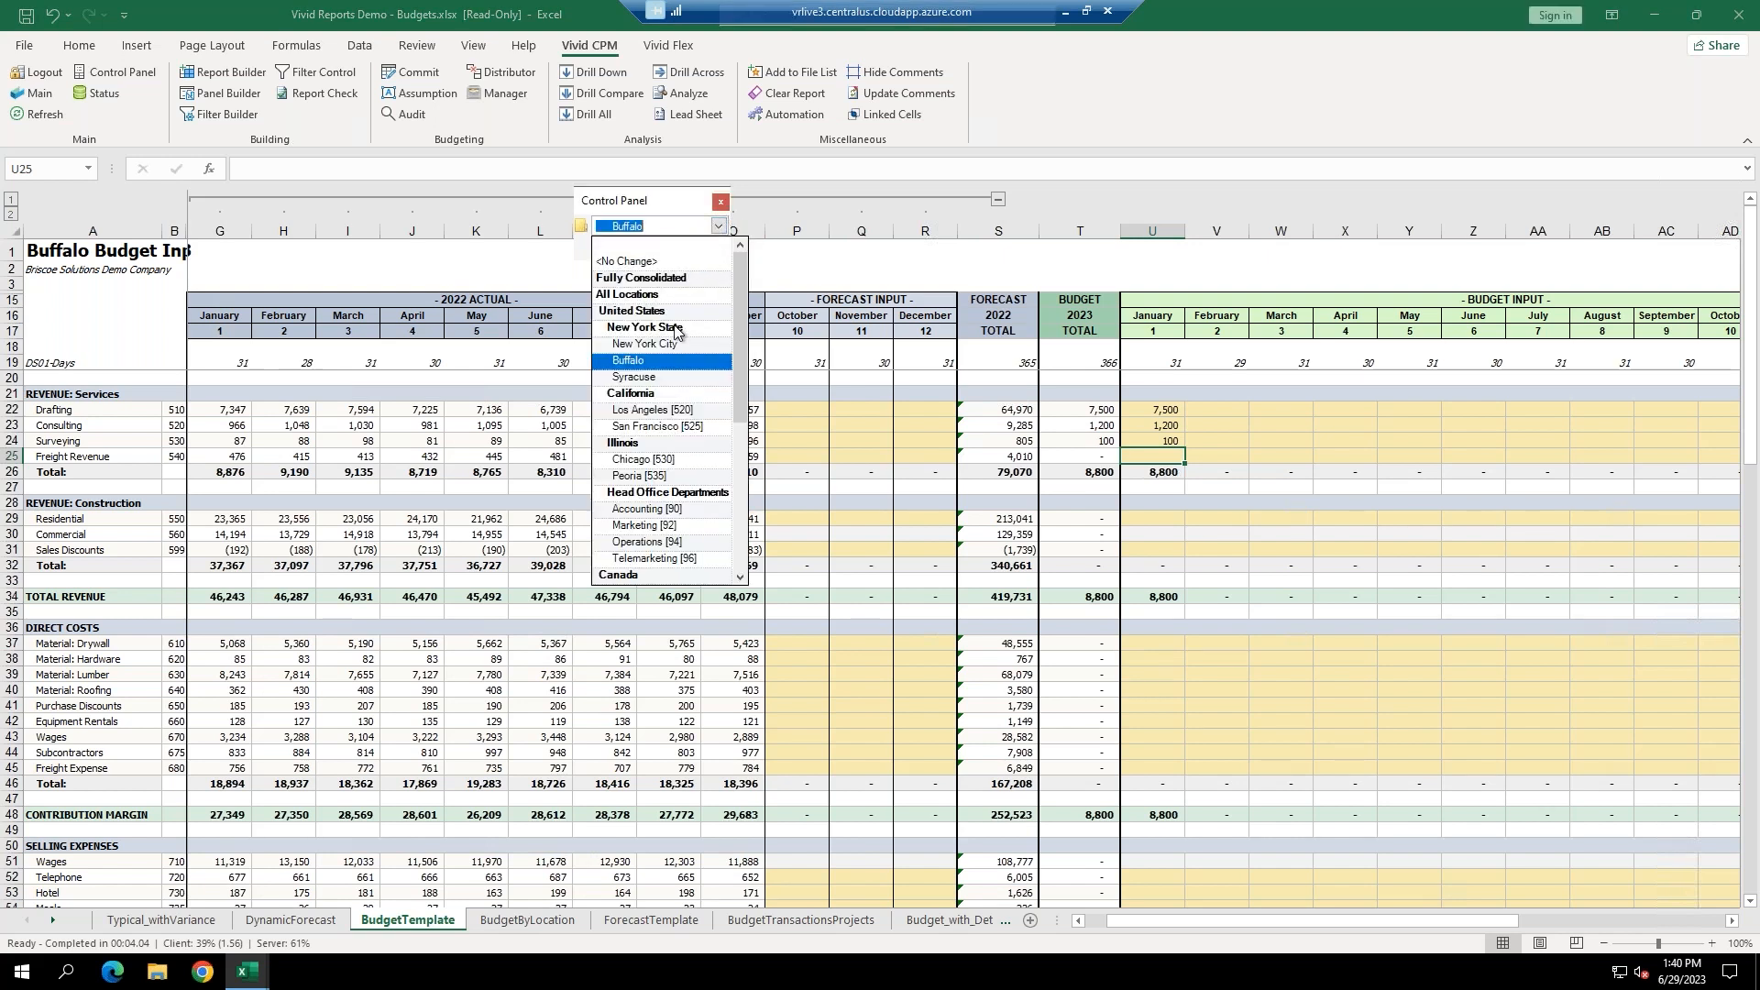
pyautogui.click(675, 329)
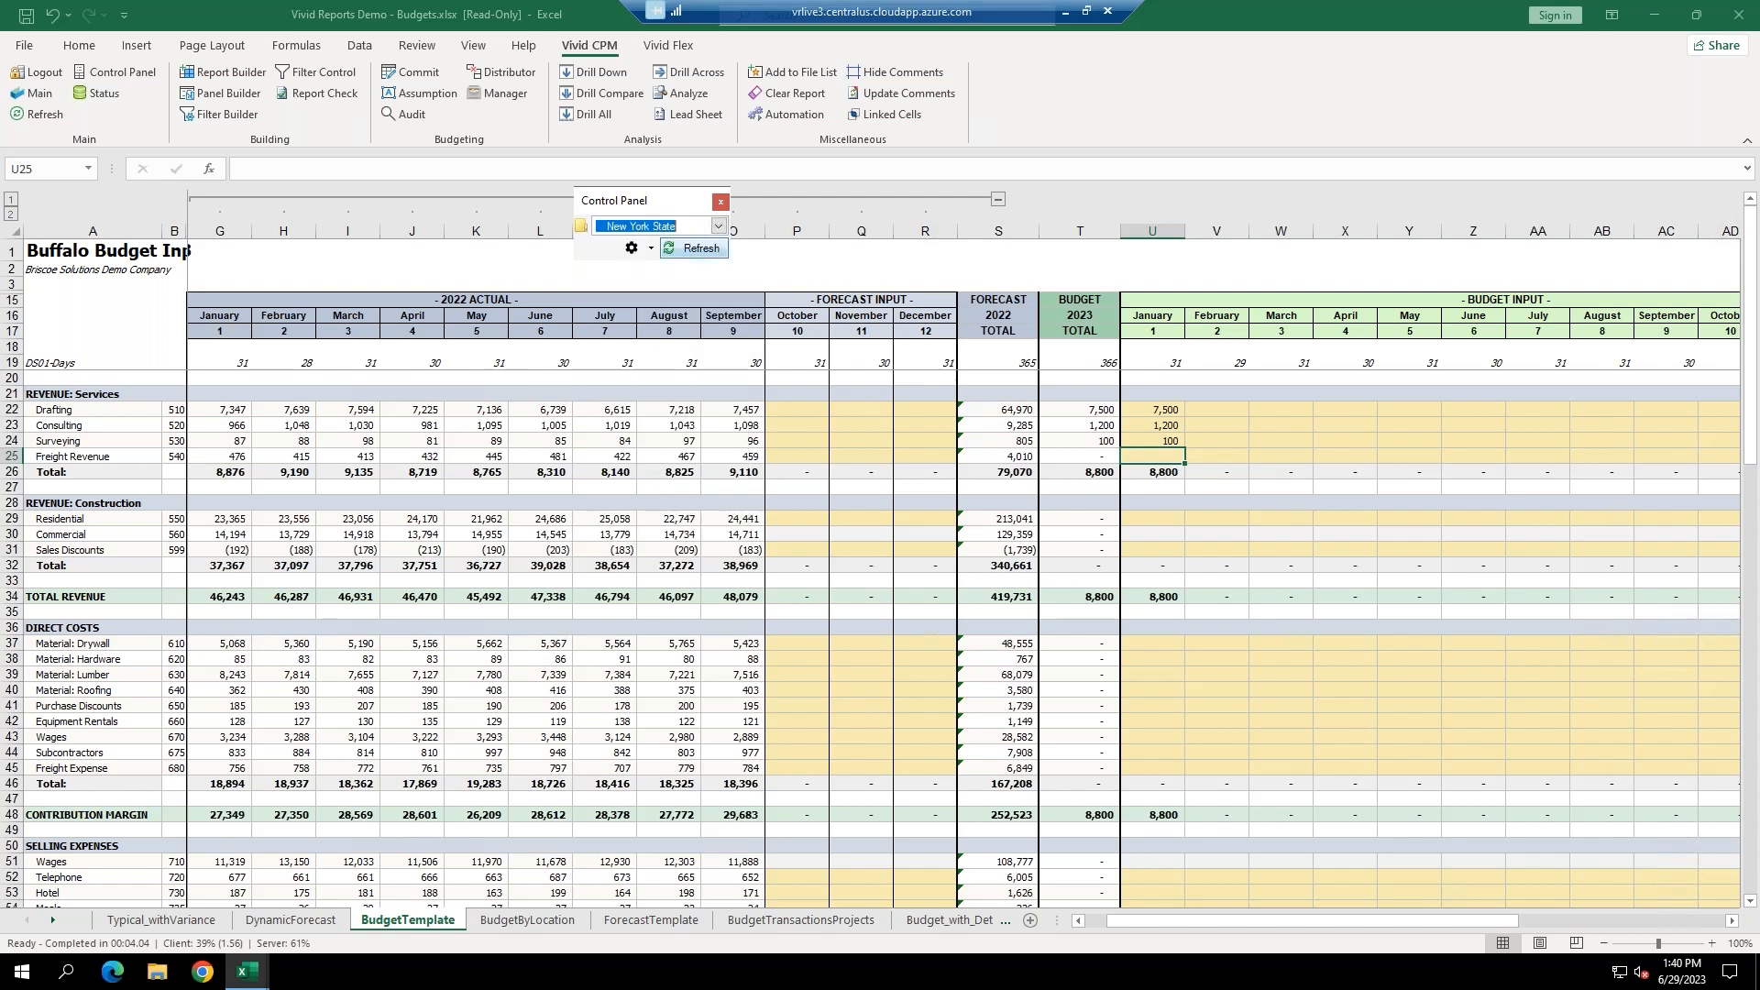
pyautogui.click(694, 249)
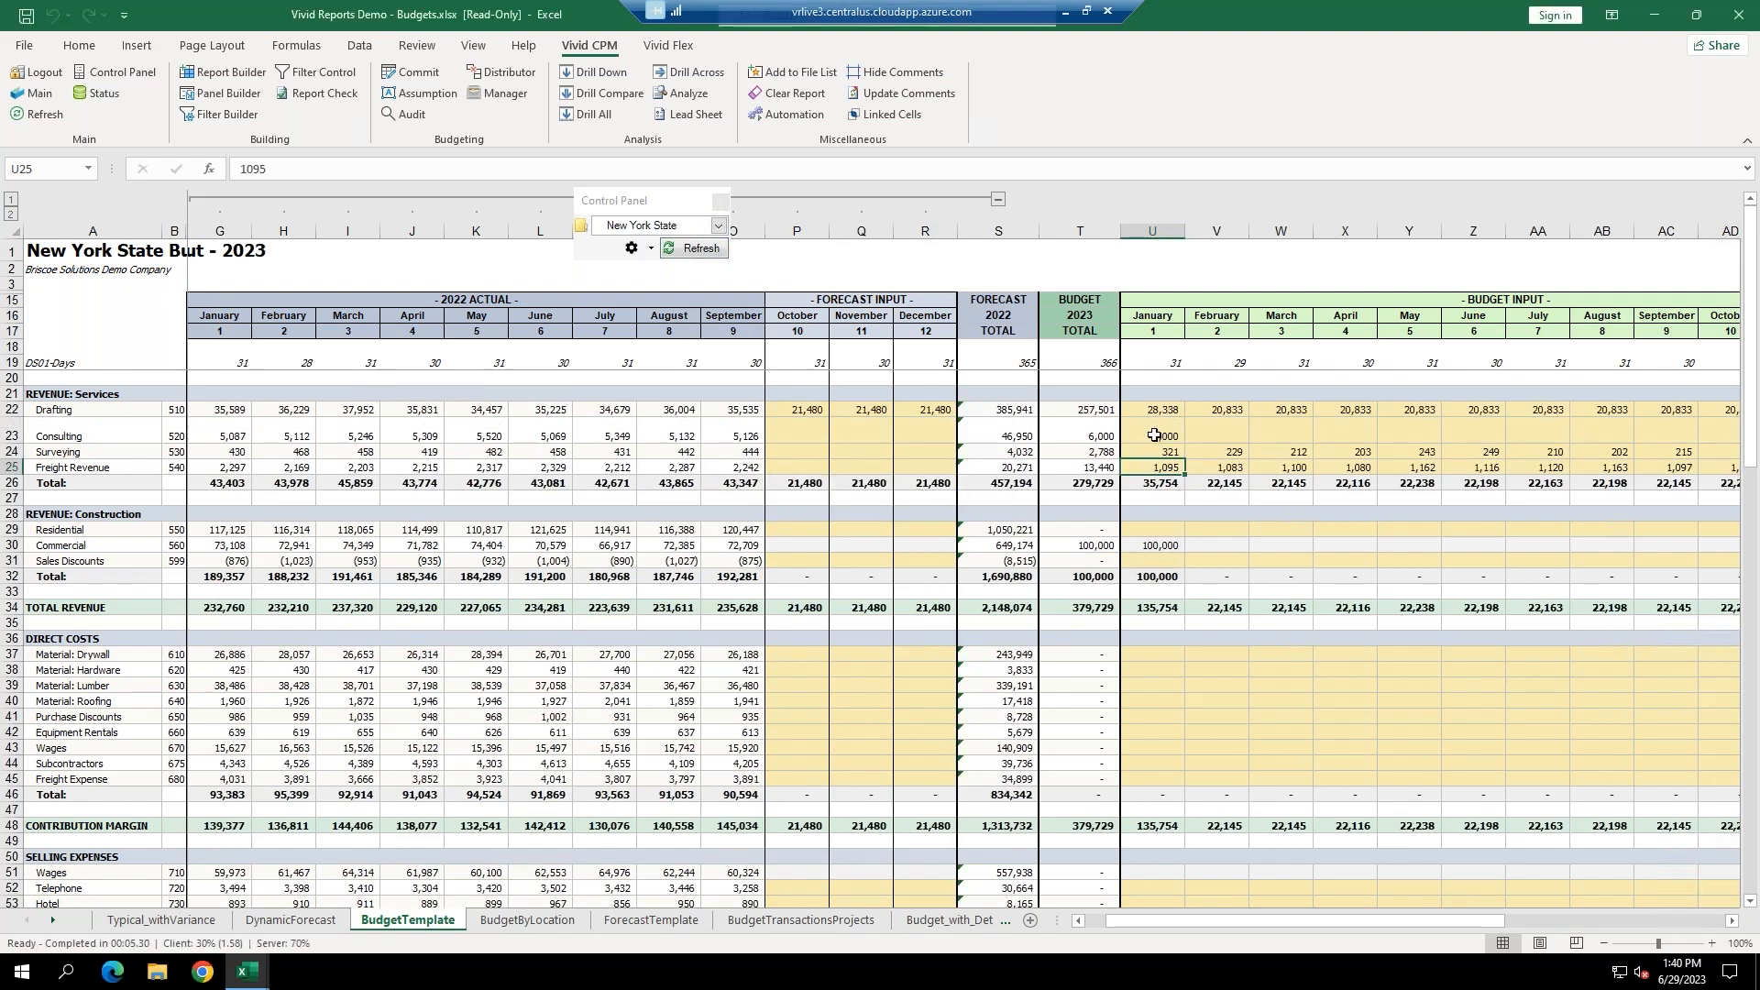
pyautogui.click(1156, 436)
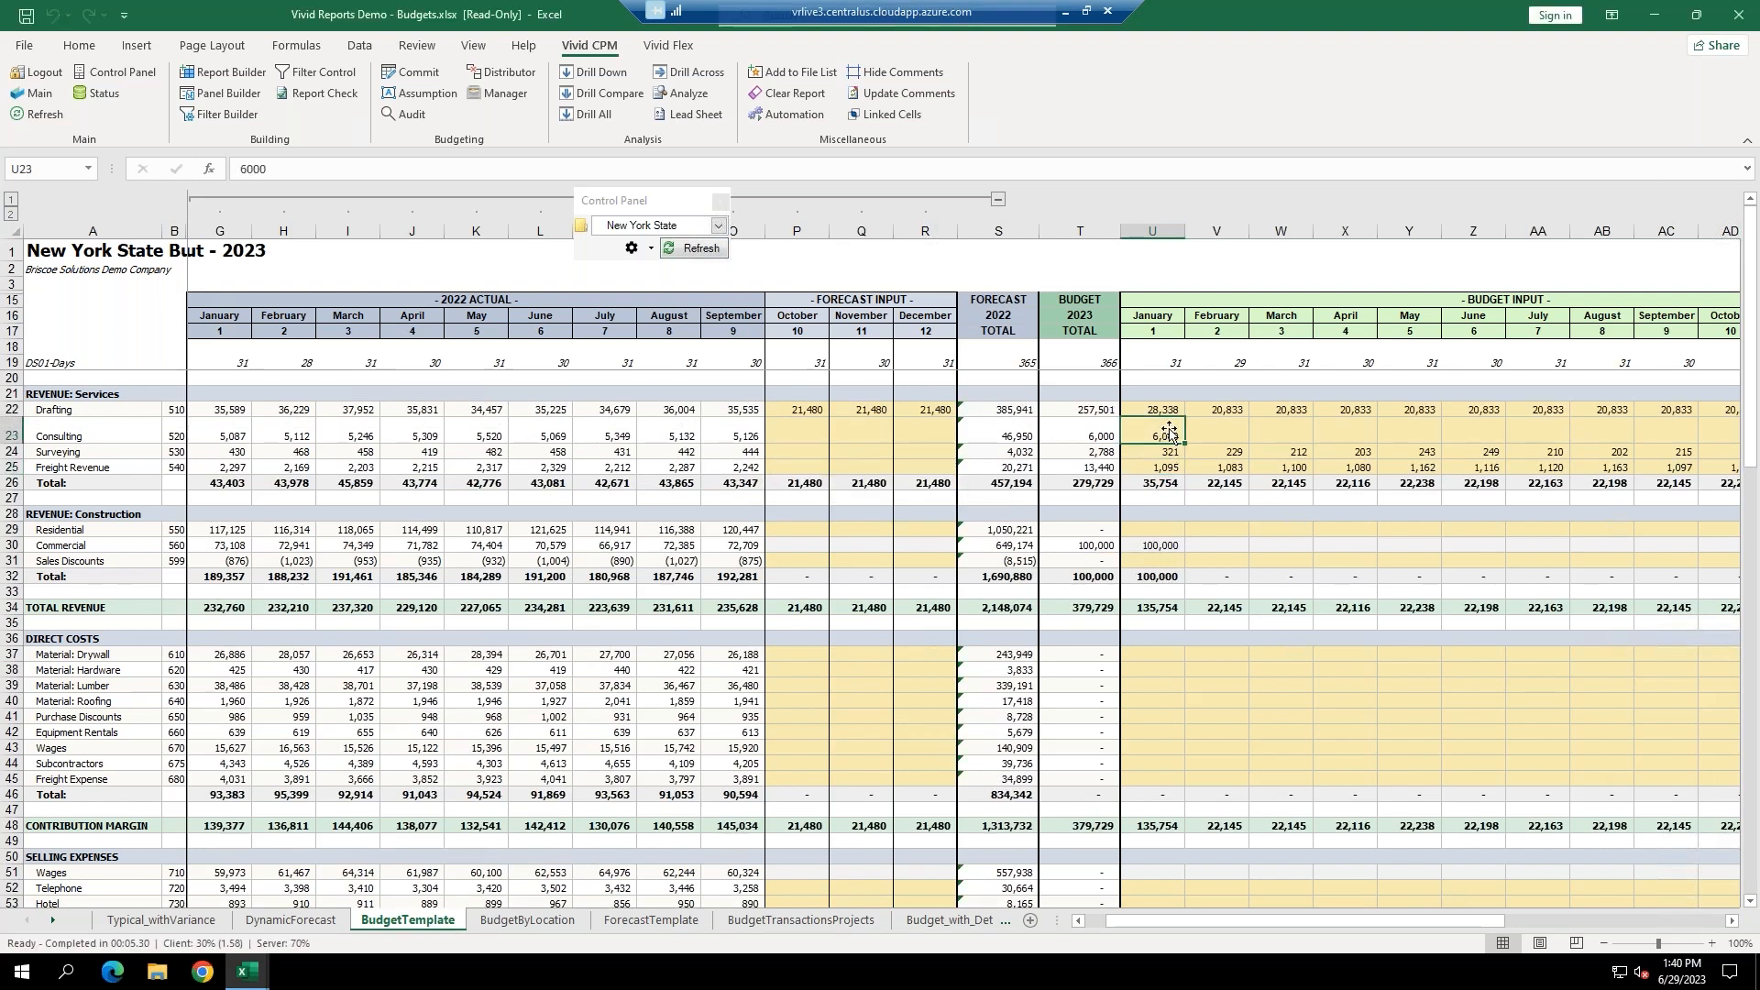
# Drill down on the 6,000 Consulting budget to see New York's 4,800 and Buffalo's 1,200.
pyautogui.click(581, 77)
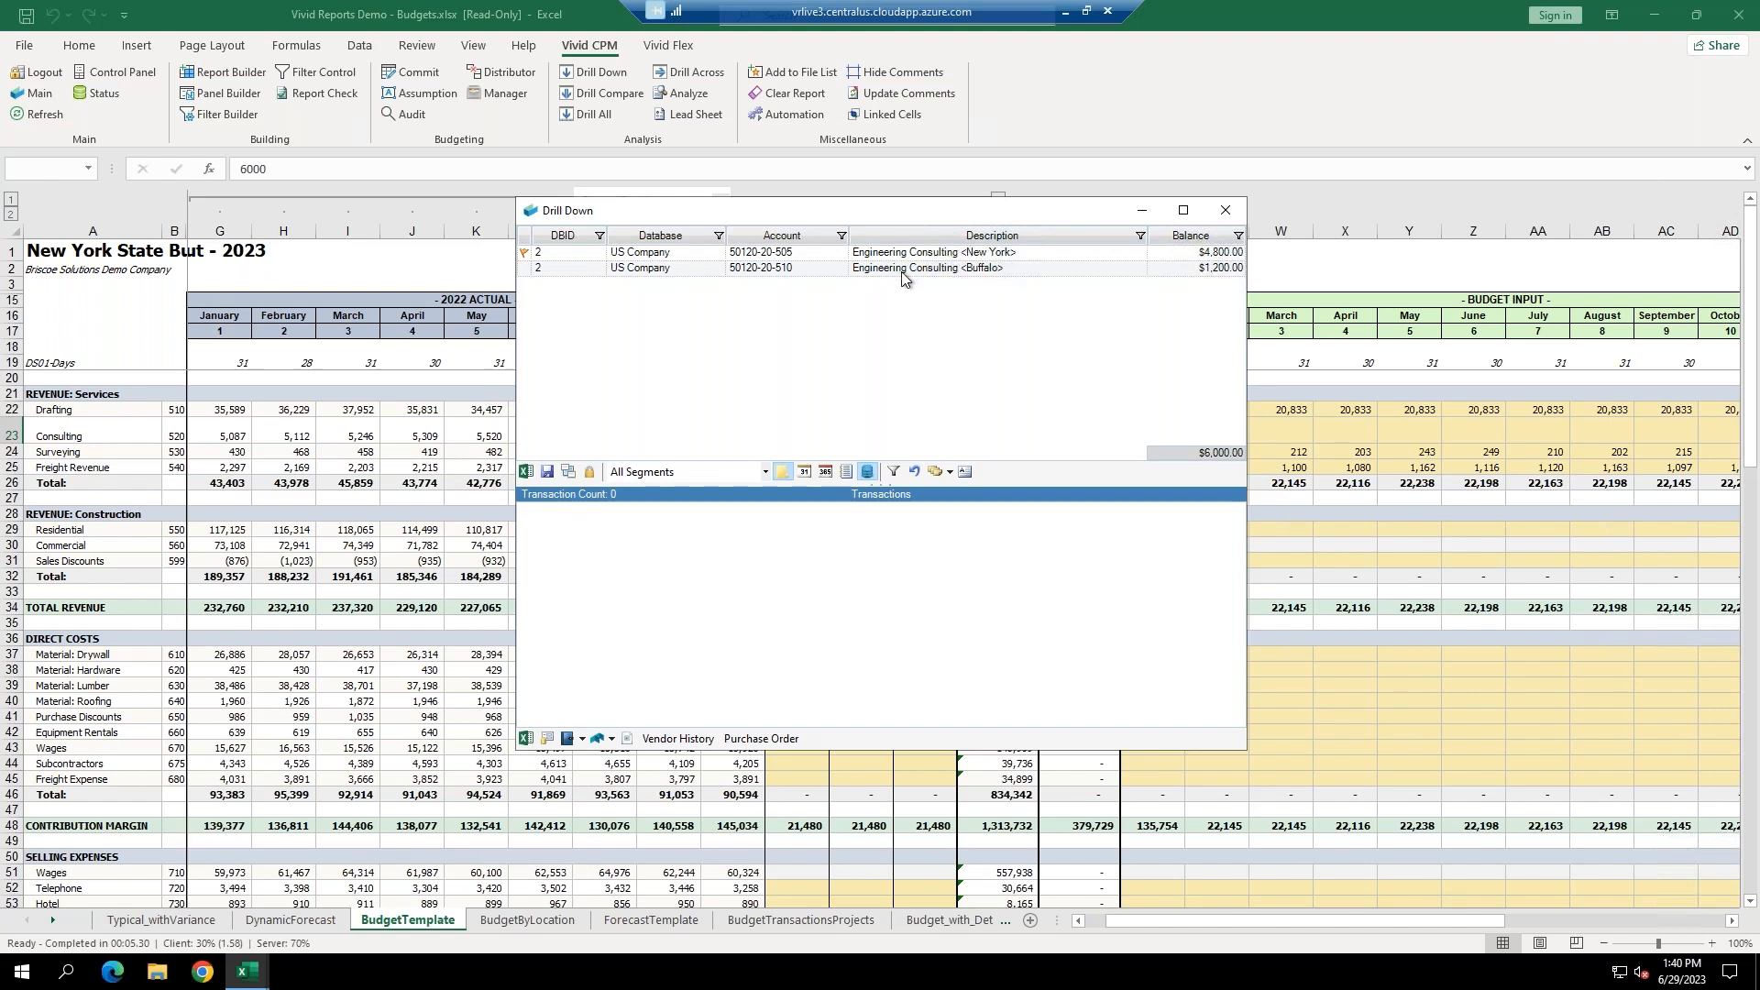
pyautogui.moveTo(524, 258)
# Close the Drill Down window and select the Construction revenue labels A28:A30, ending on A30.
pyautogui.click(1224, 212)
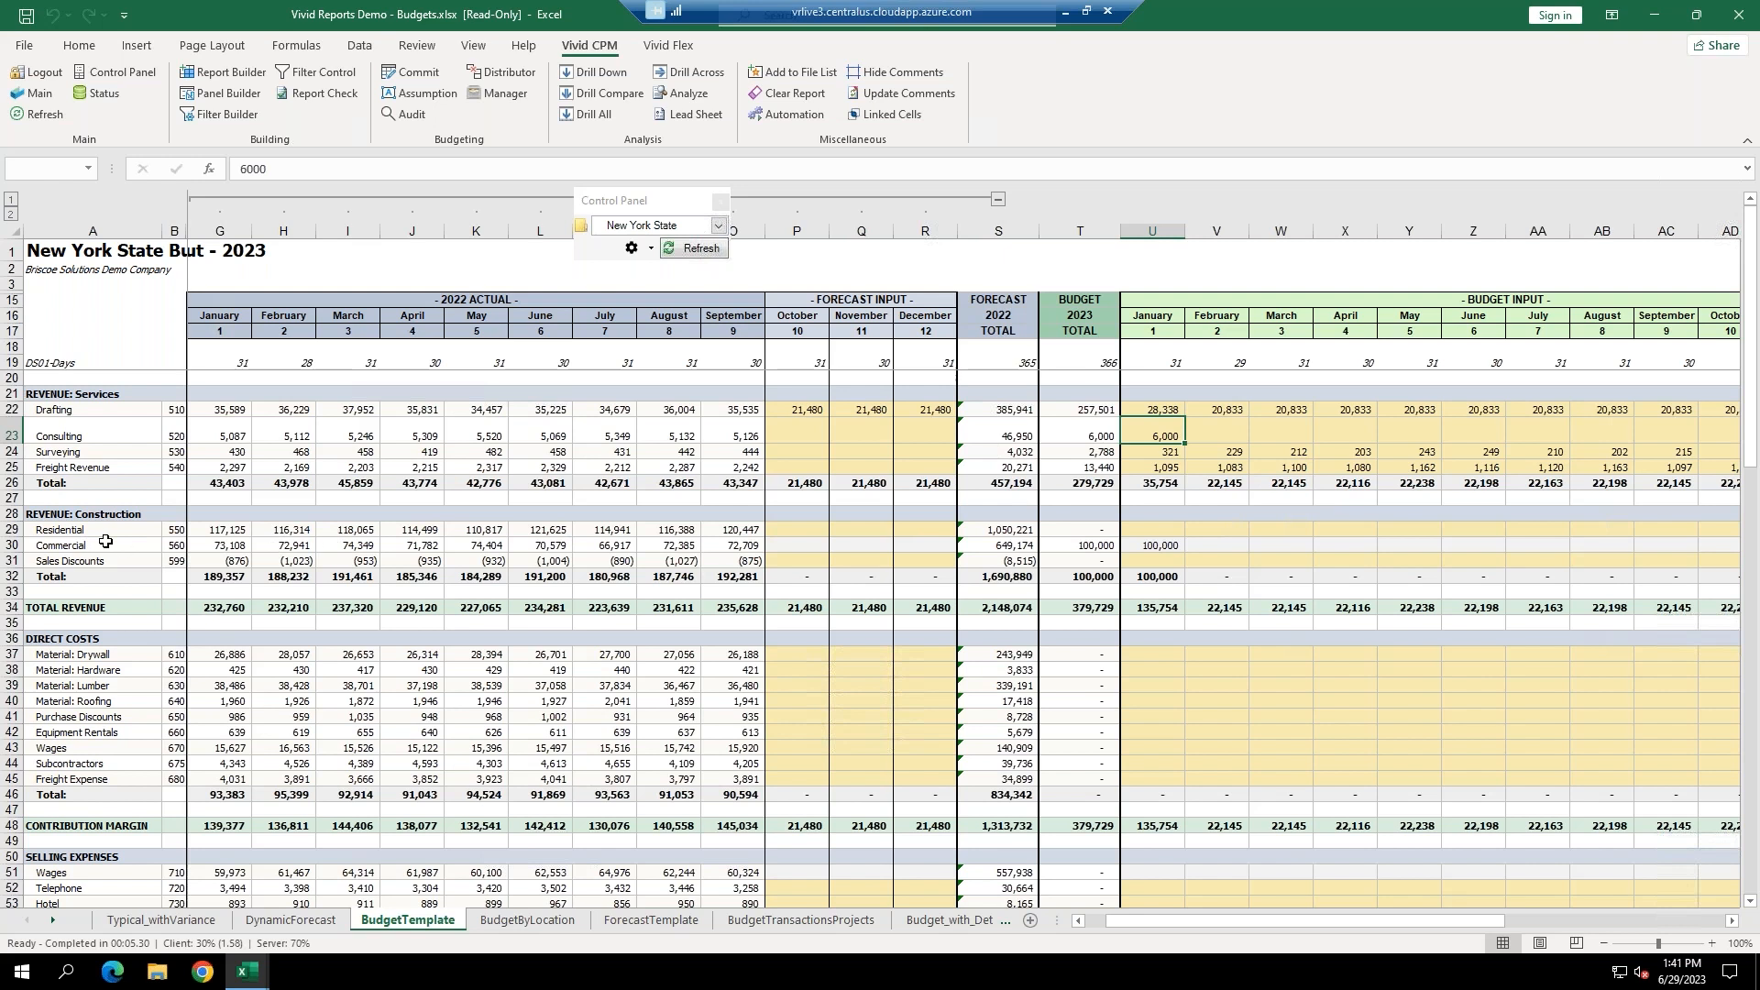
pyautogui.moveTo(110, 514); pyautogui.dragTo(110, 577)
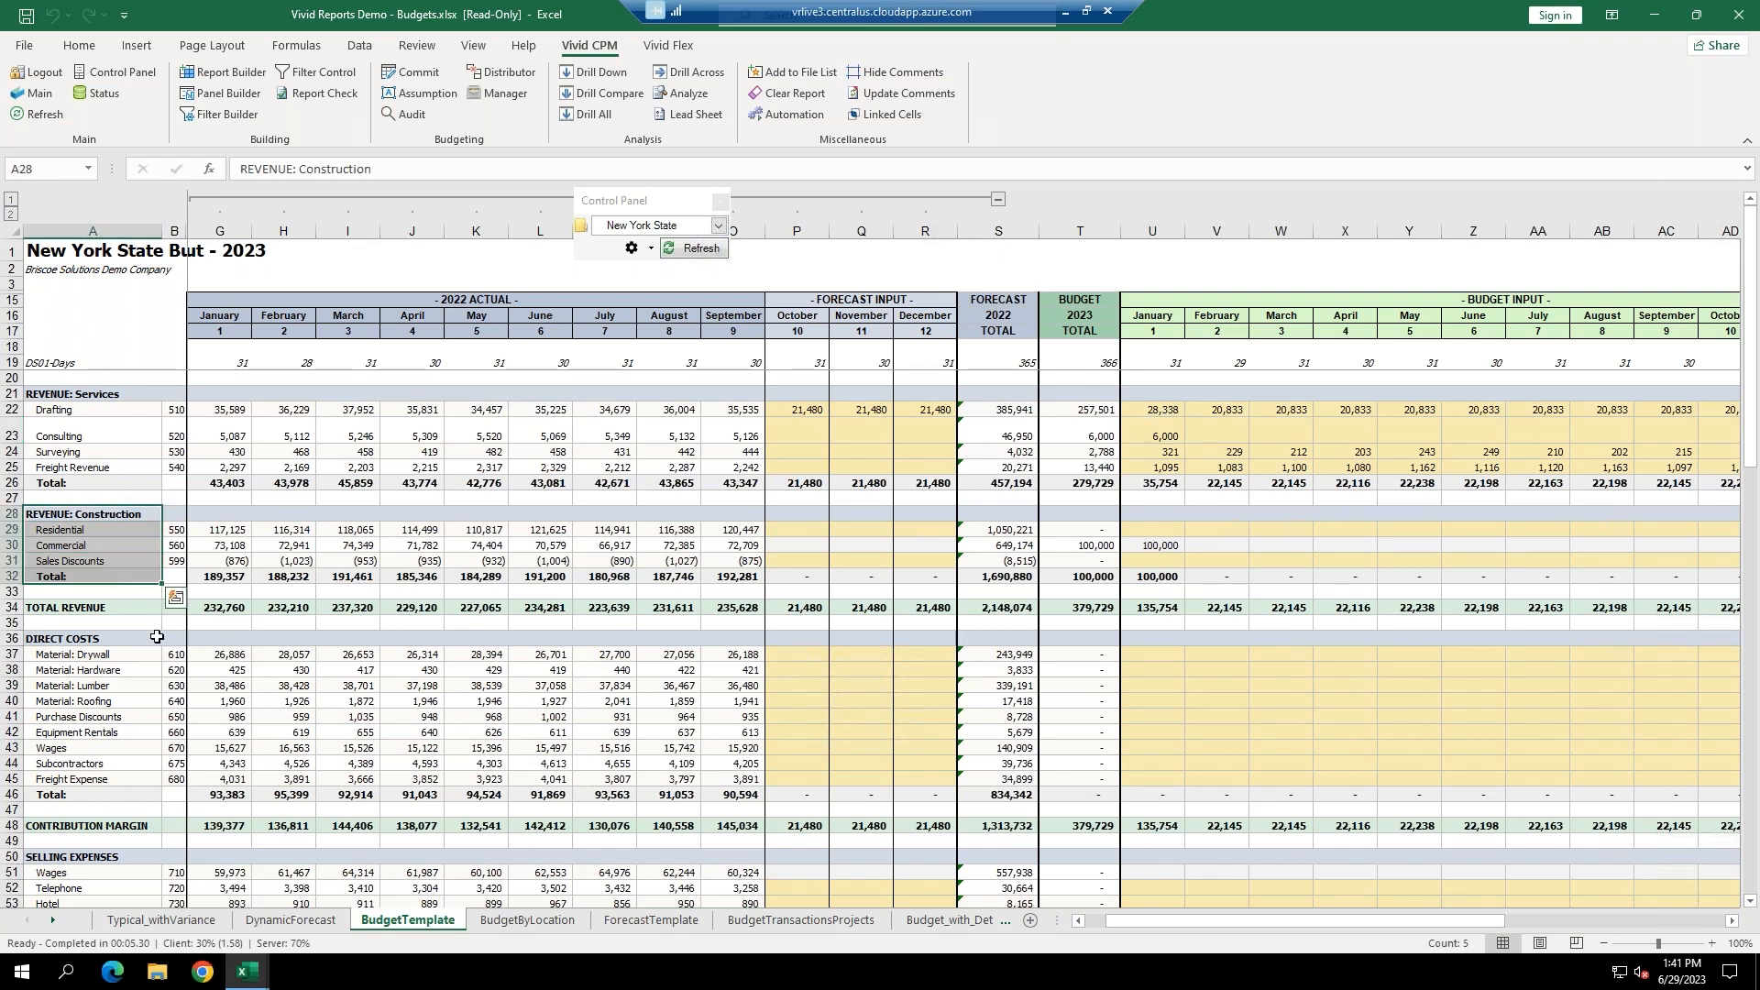
pyautogui.click(89, 545)
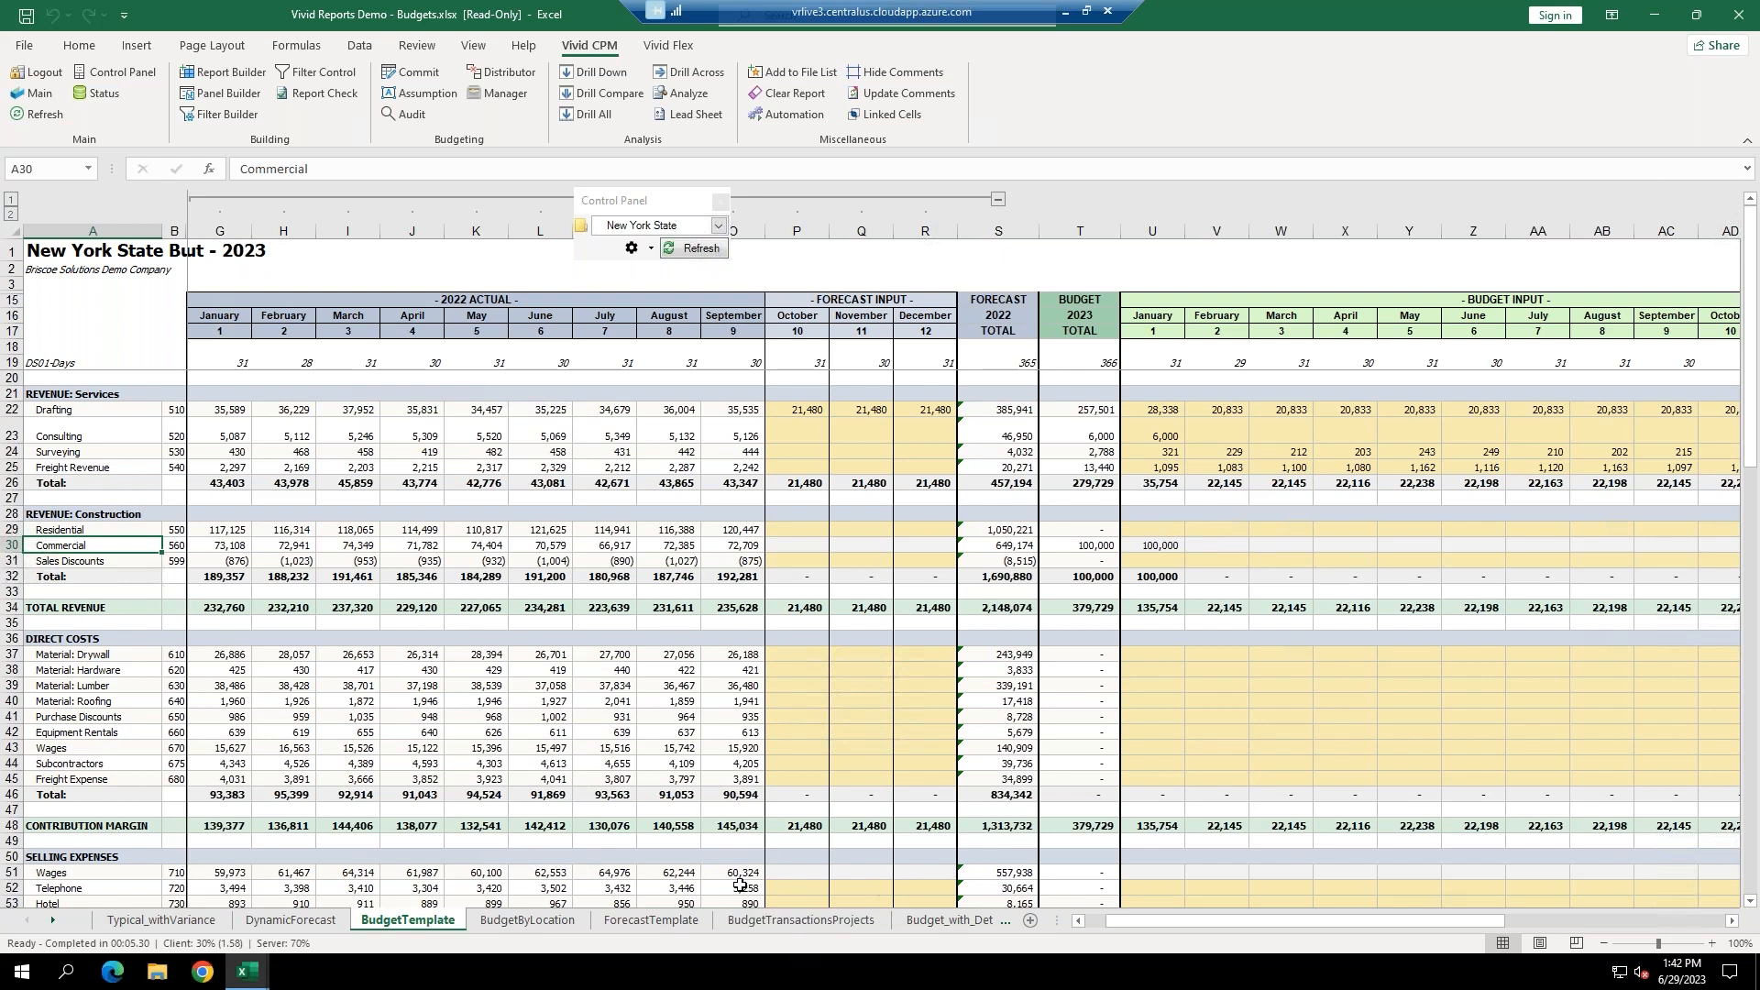
# On BudgetTransactionsProjects, add Project 2 'Library' with its street address under Commercial in row 28.
pyautogui.click(806, 921)
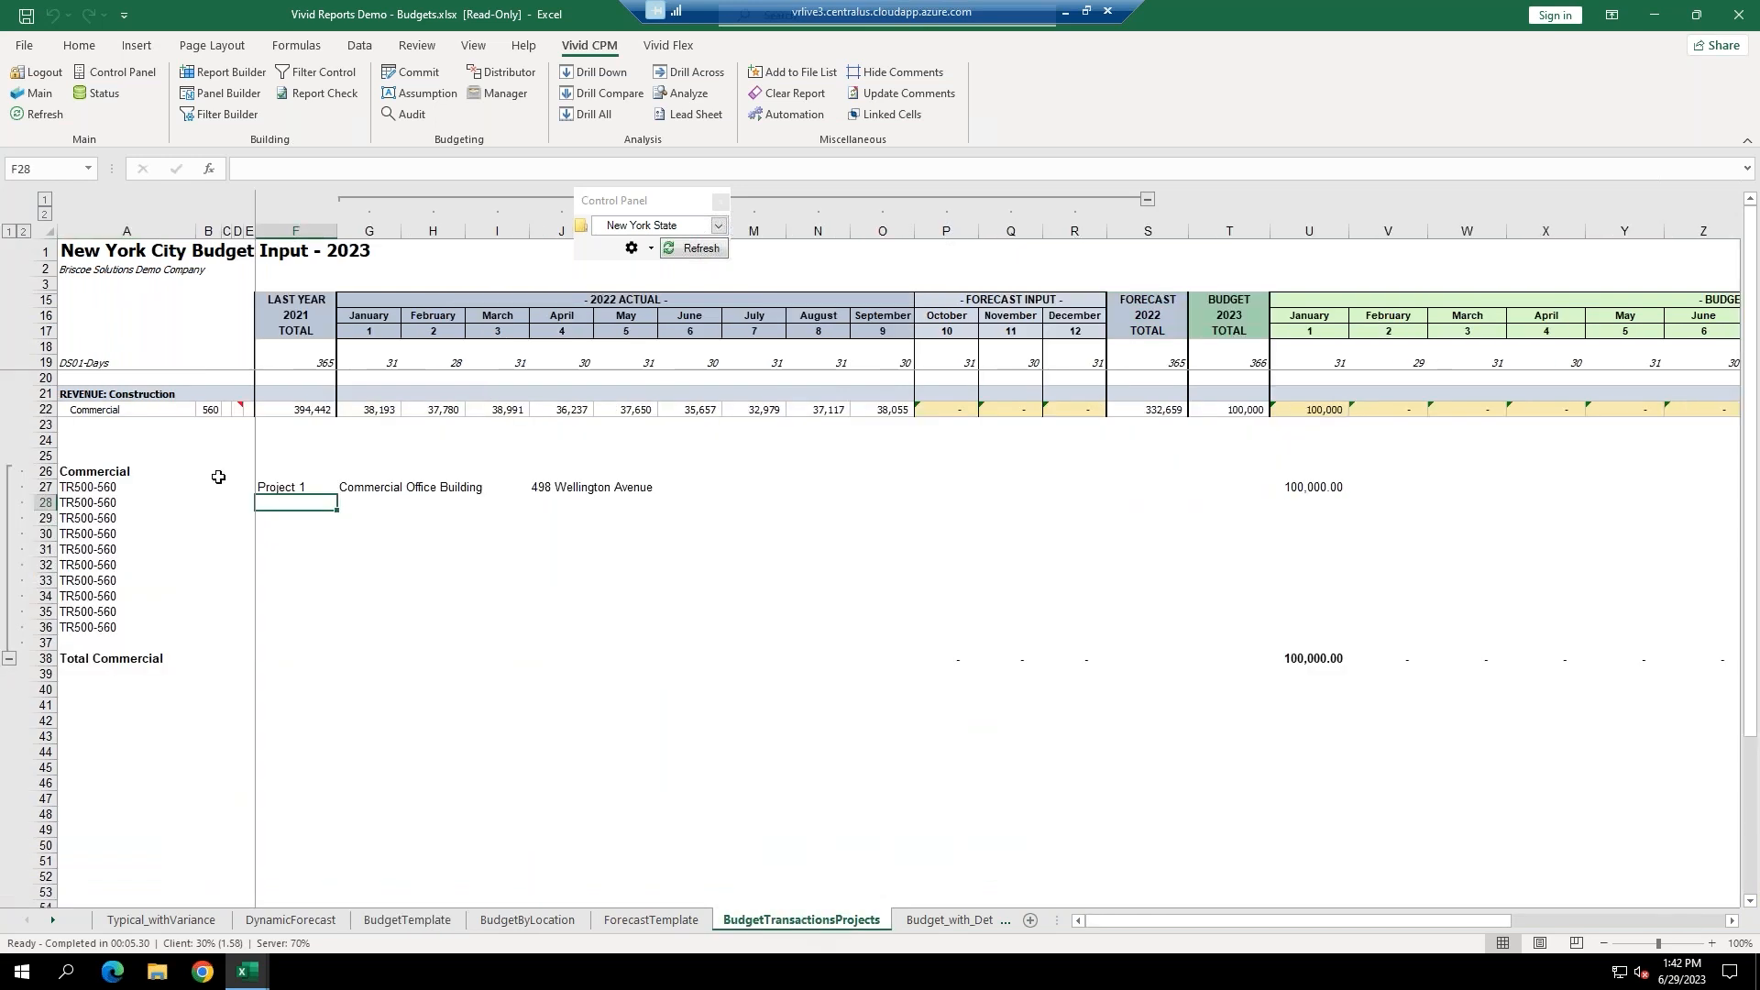
pyautogui.click(132, 413)
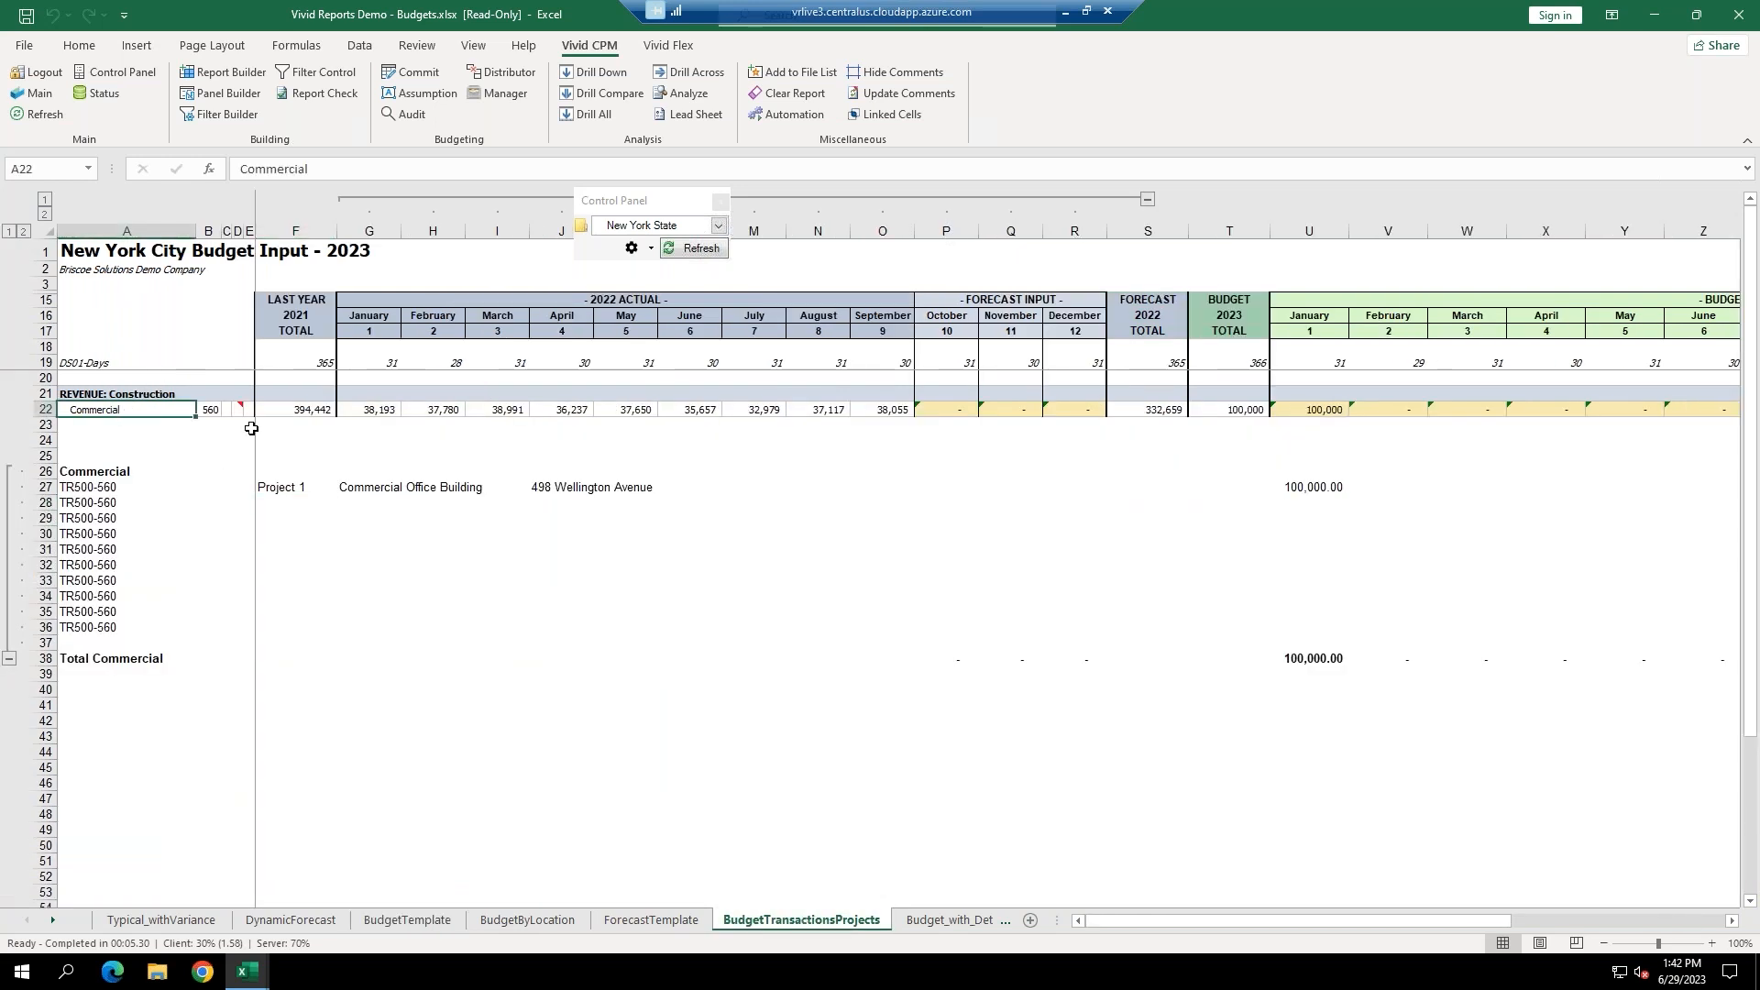
pyautogui.moveTo(91, 493); pyautogui.dragTo(91, 646)
pyautogui.click(277, 502)
pyautogui.write('Project 2')
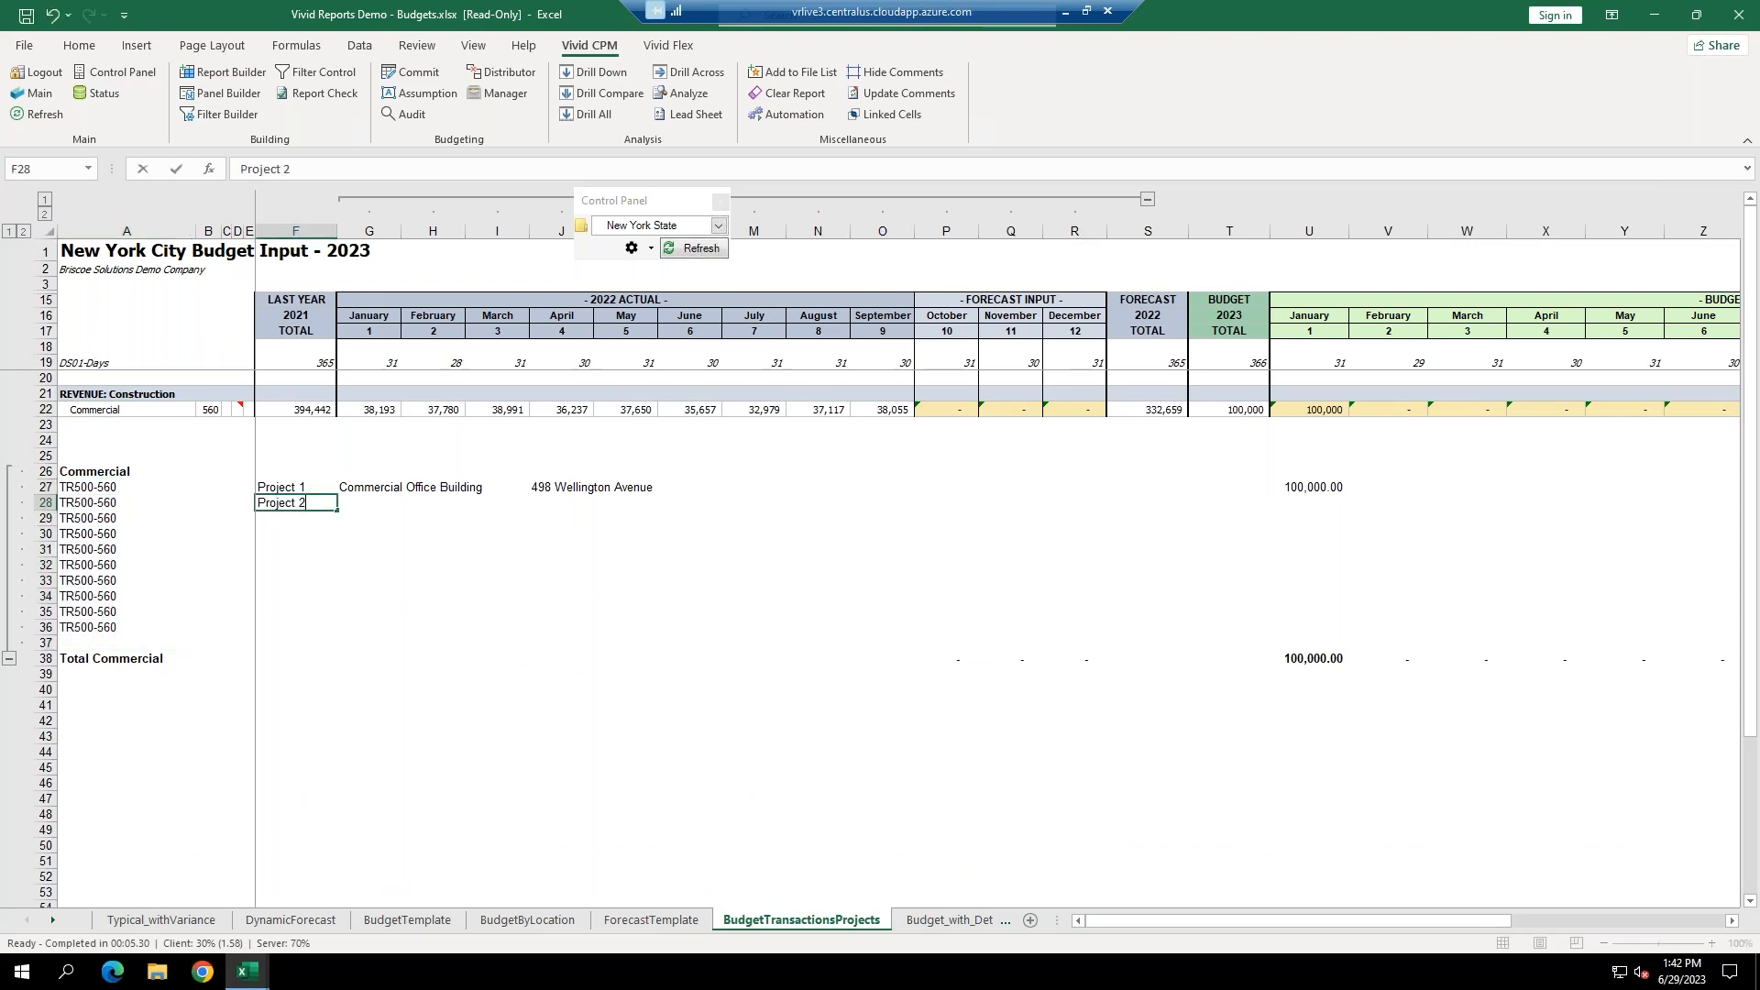
pyautogui.press('Tab')
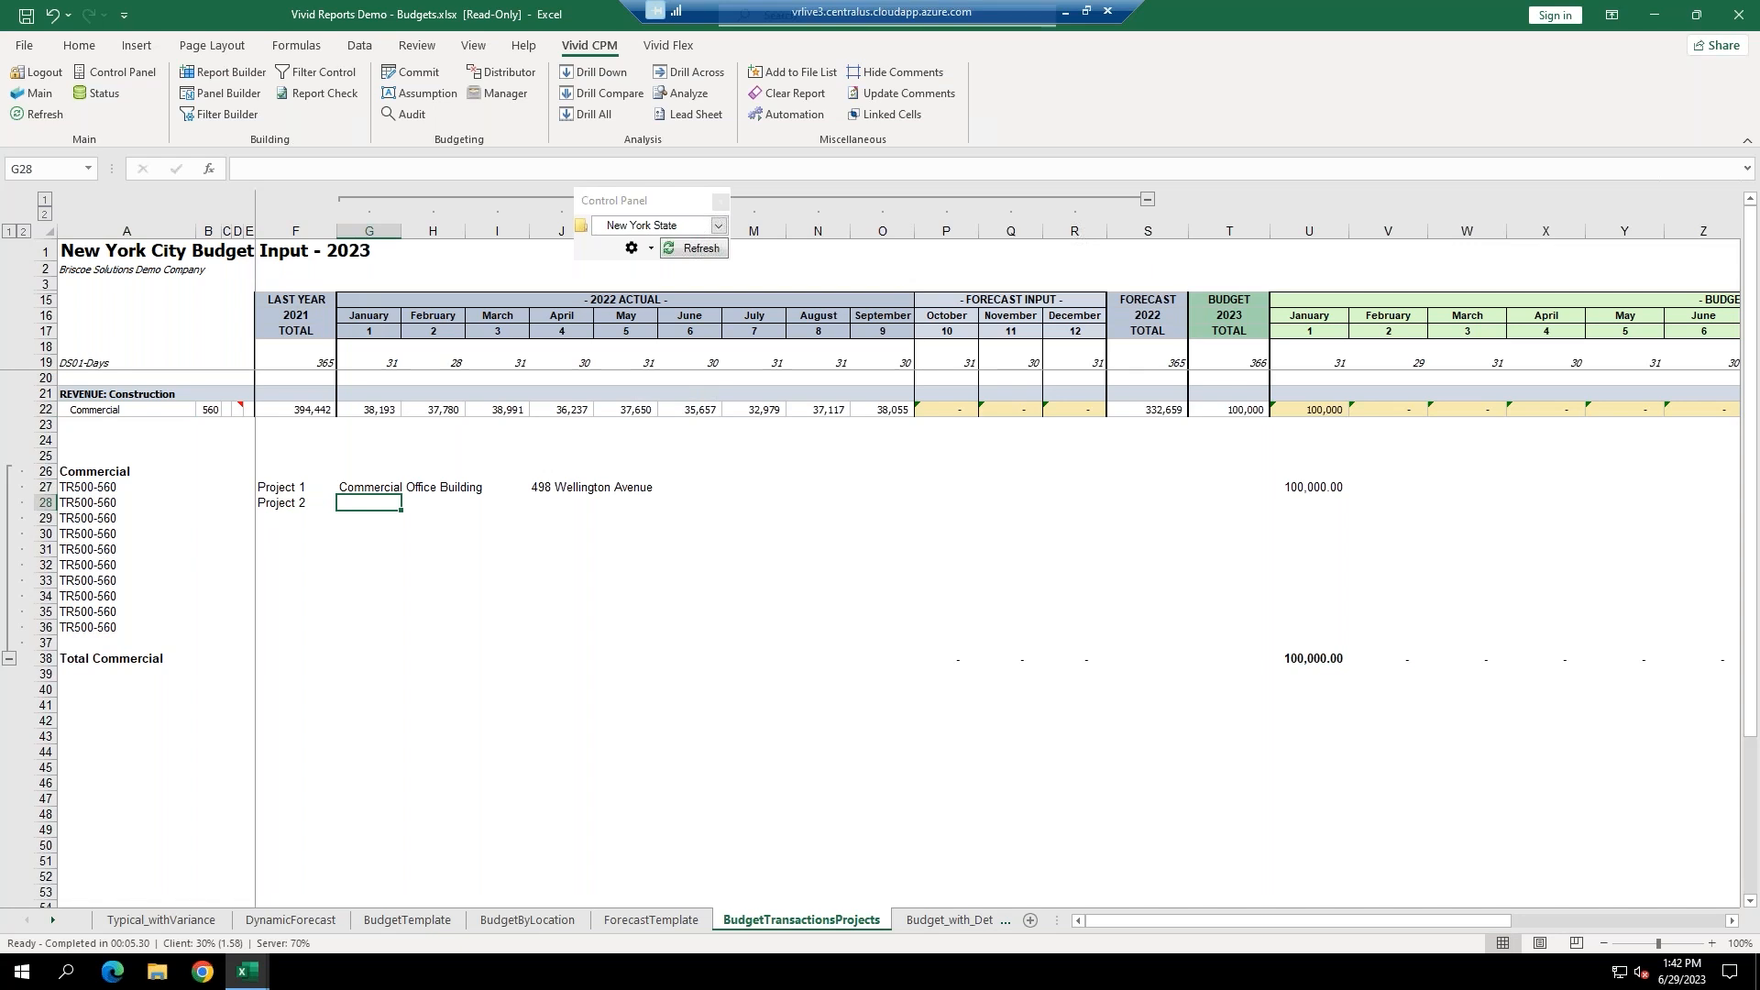
pyautogui.write('Library')
pyautogui.press('Tab')
pyautogui.press('Tab')
pyautogui.press('Tab')
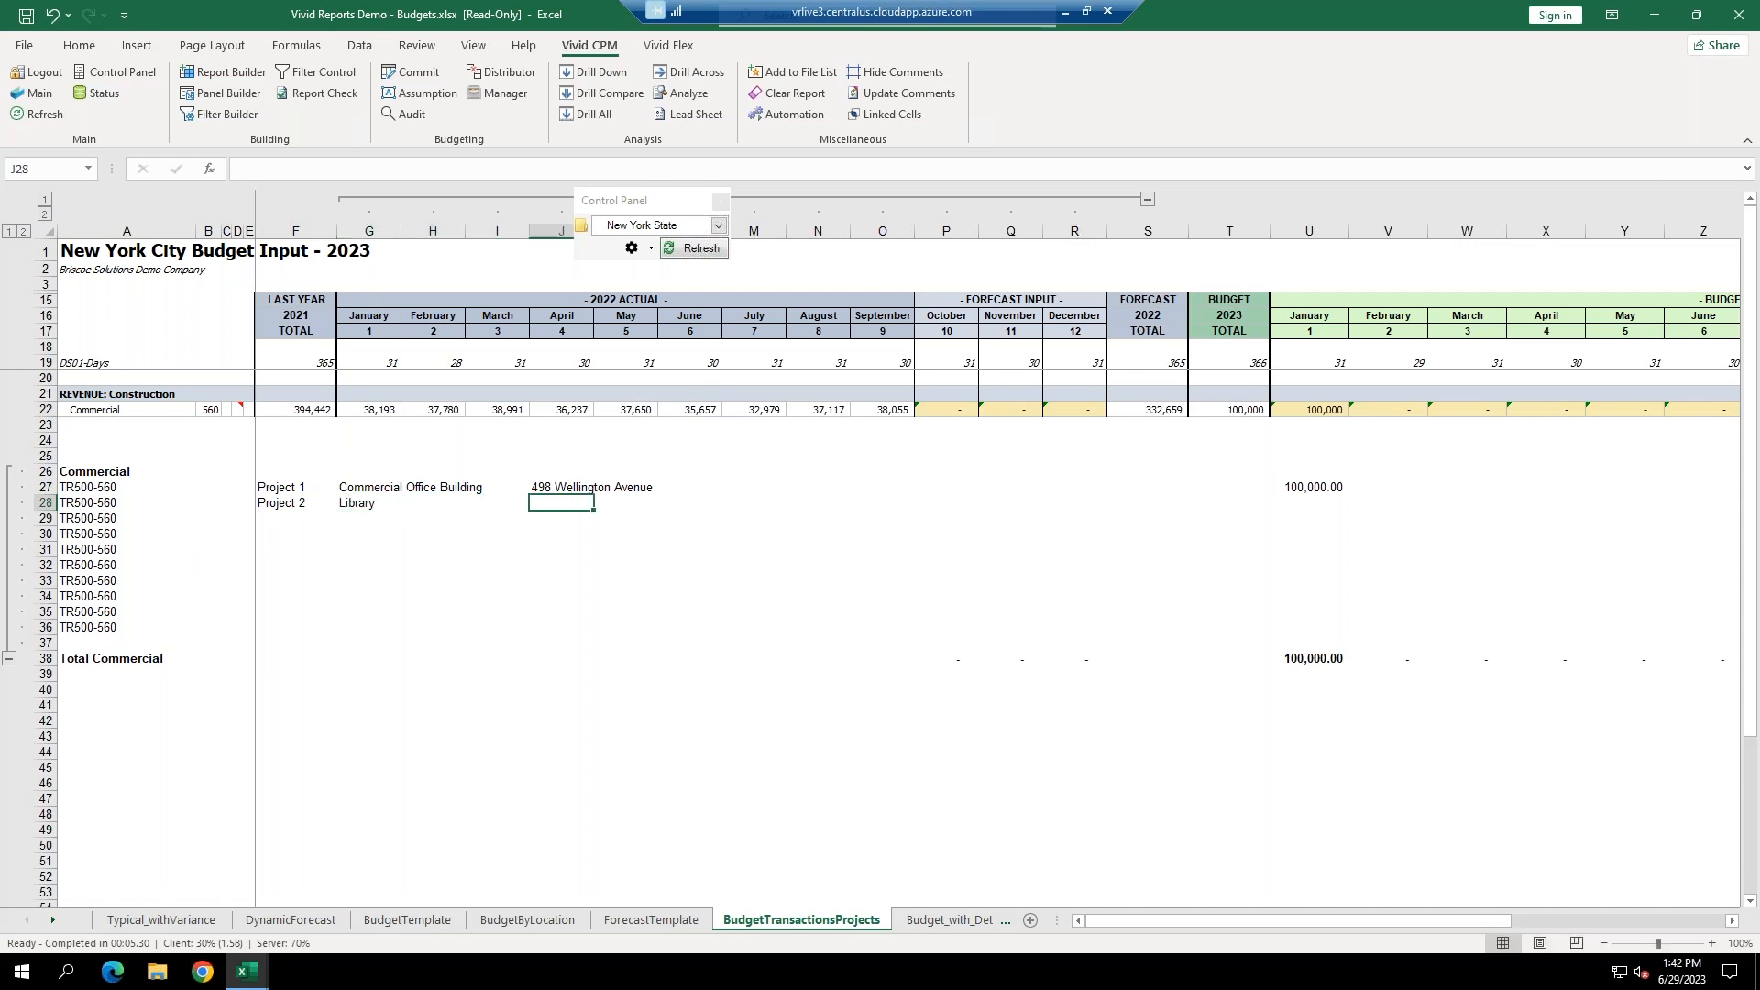
pyautogui.write('555 M')
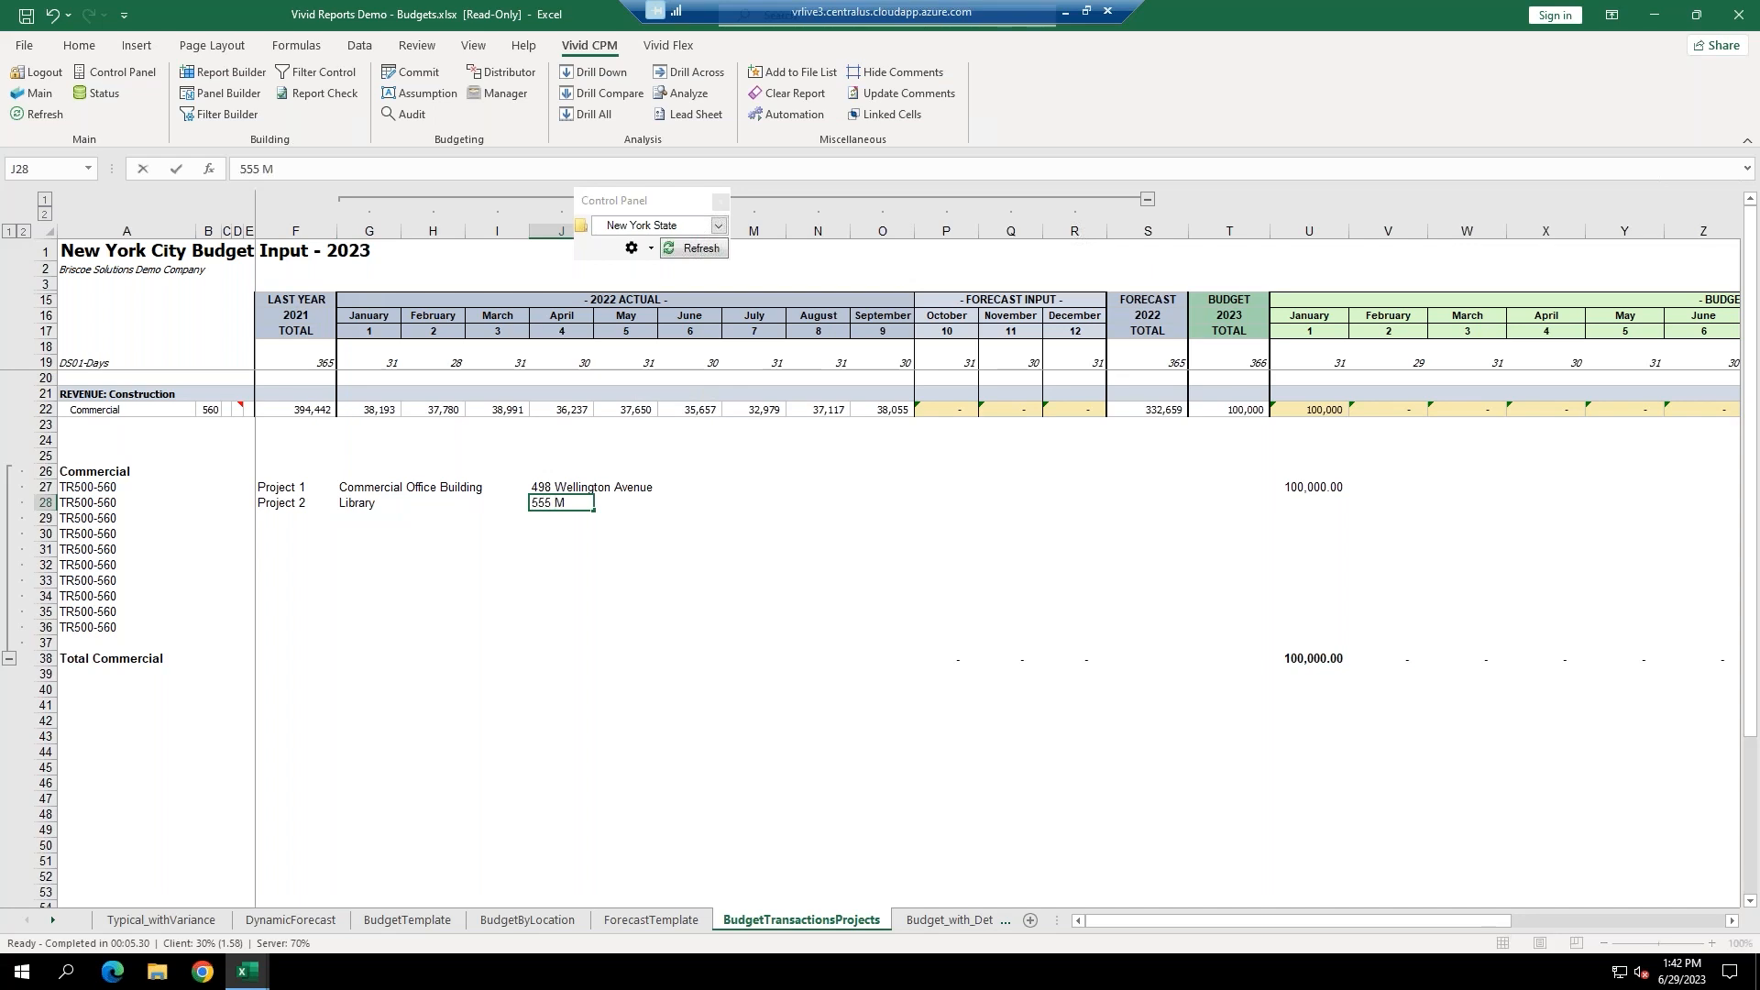
pyautogui.write('ain Street')
pyautogui.click(1305, 506)
# Budget Library at 50,000, 75,000 and 15,000 for January–March, then check the U22:W22 total formulas.
pyautogui.write('50000')
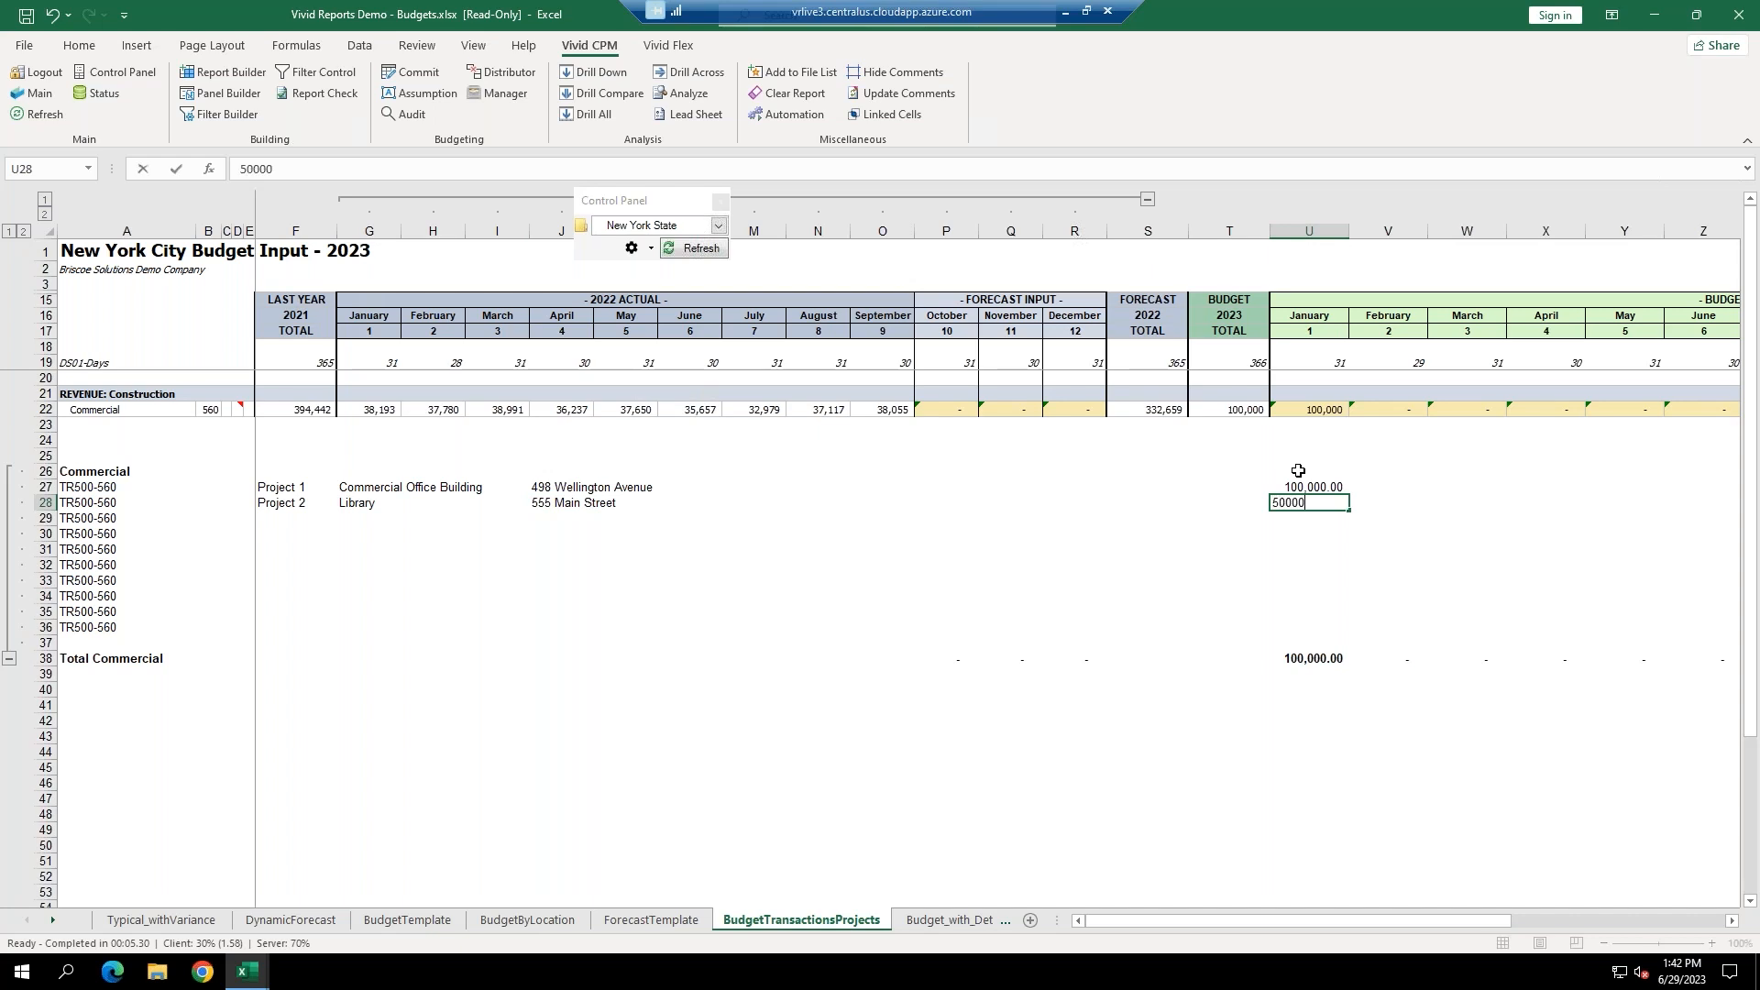
pyautogui.press('Tab')
pyautogui.write('75000')
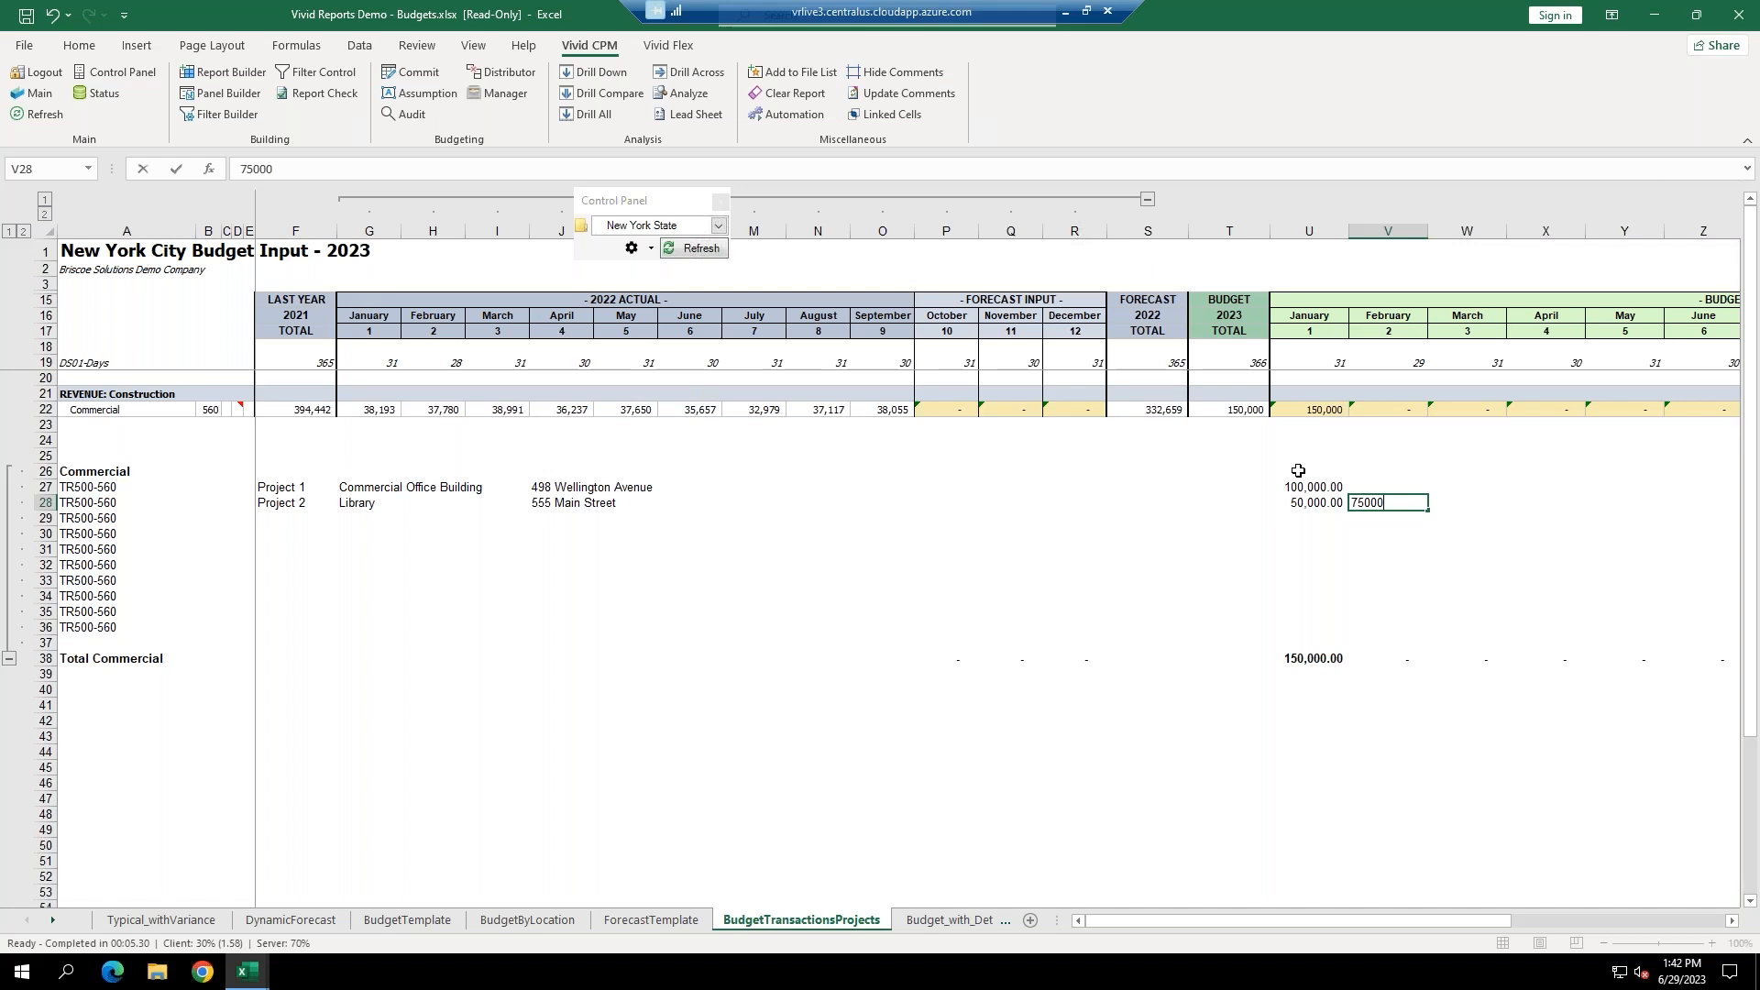
pyautogui.press('Tab')
pyautogui.write('15000')
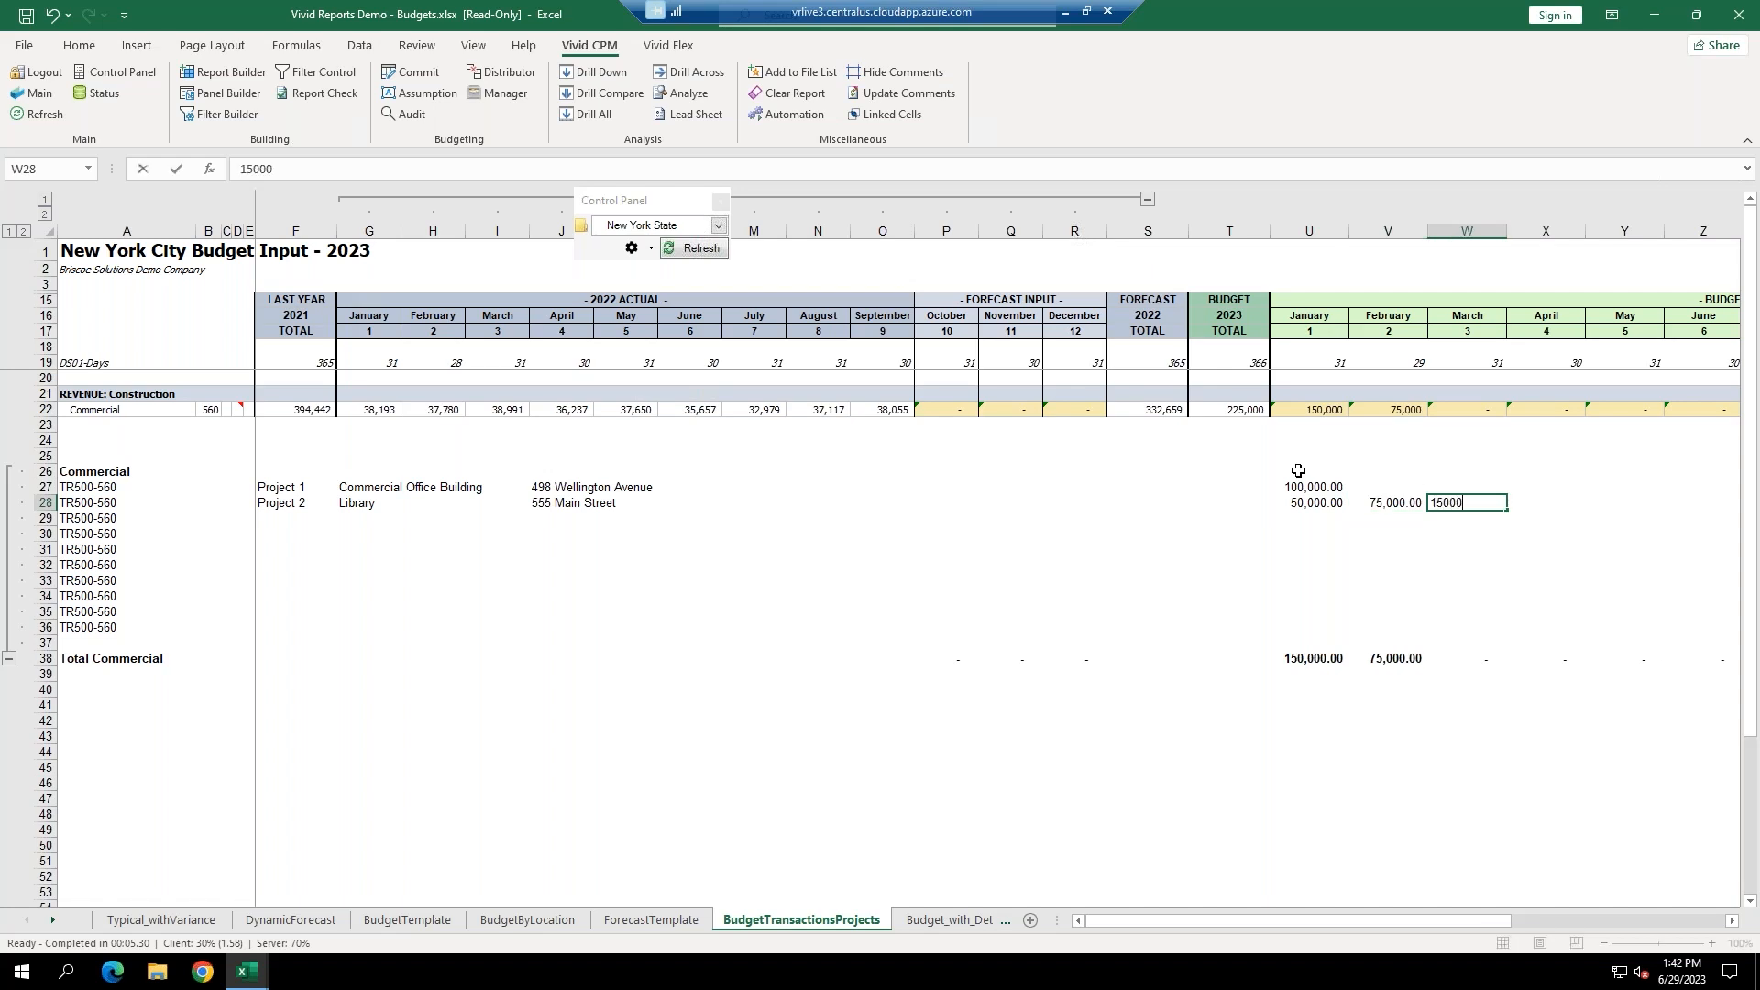
pyautogui.press('Return')
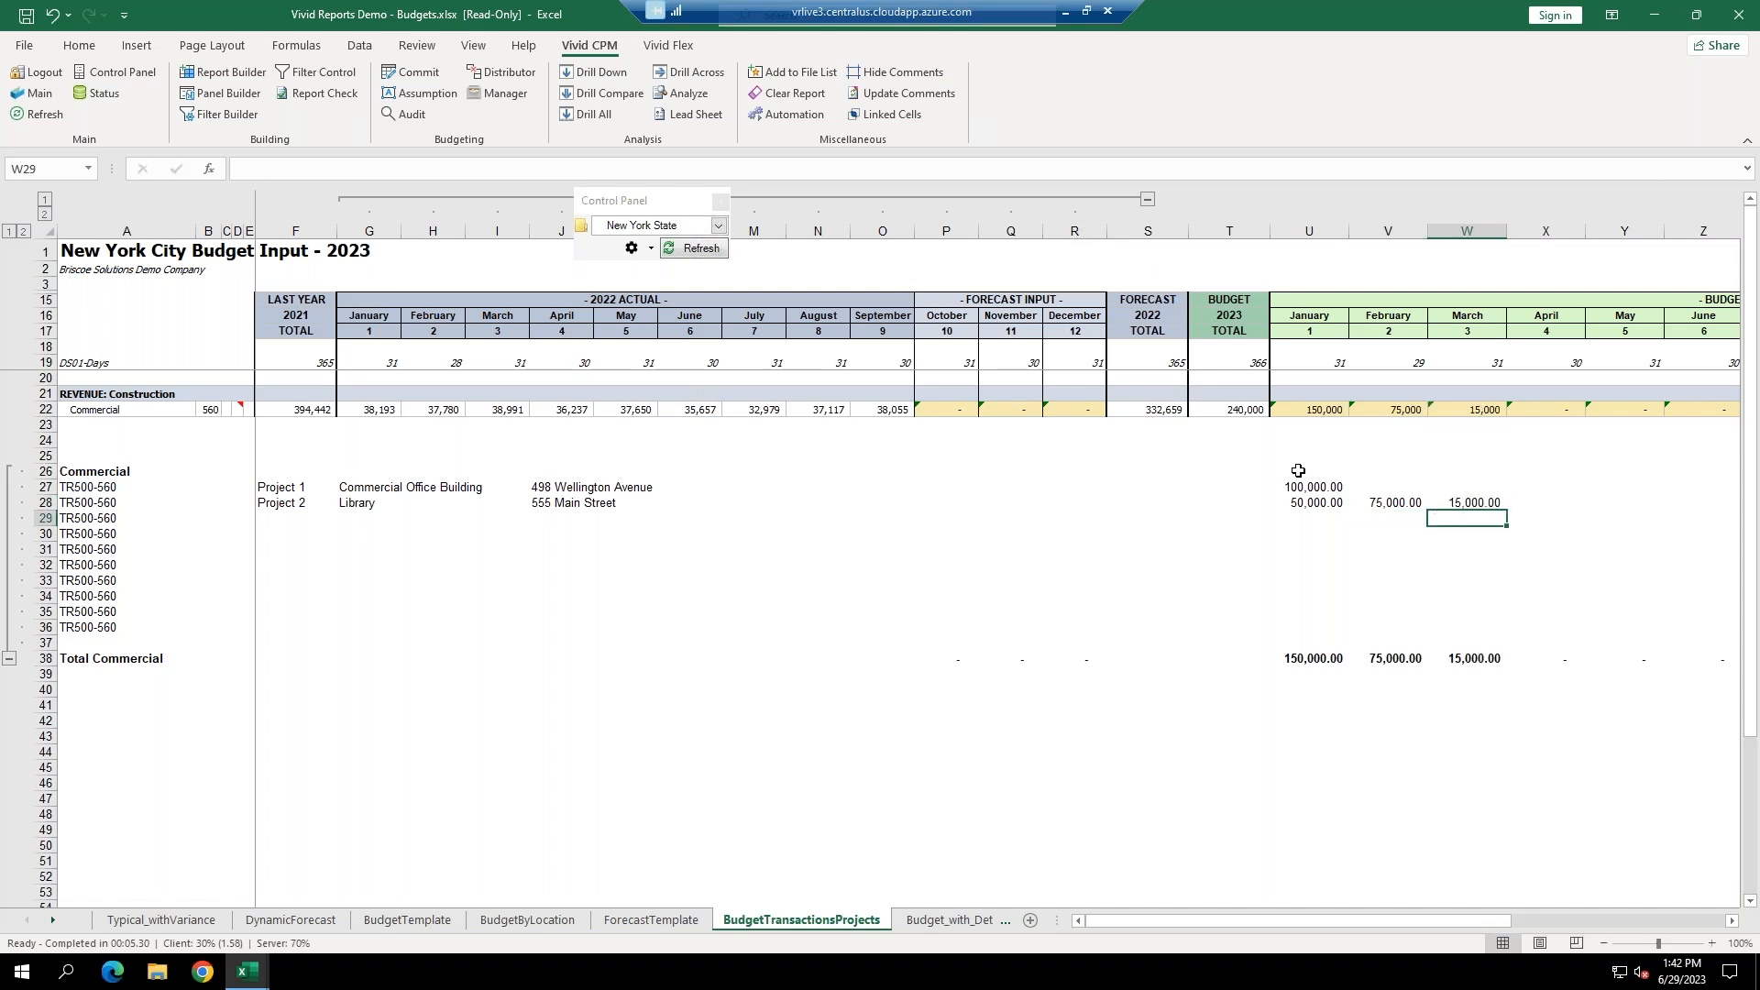
pyautogui.click(1311, 413)
pyautogui.click(1380, 413)
pyautogui.click(1472, 410)
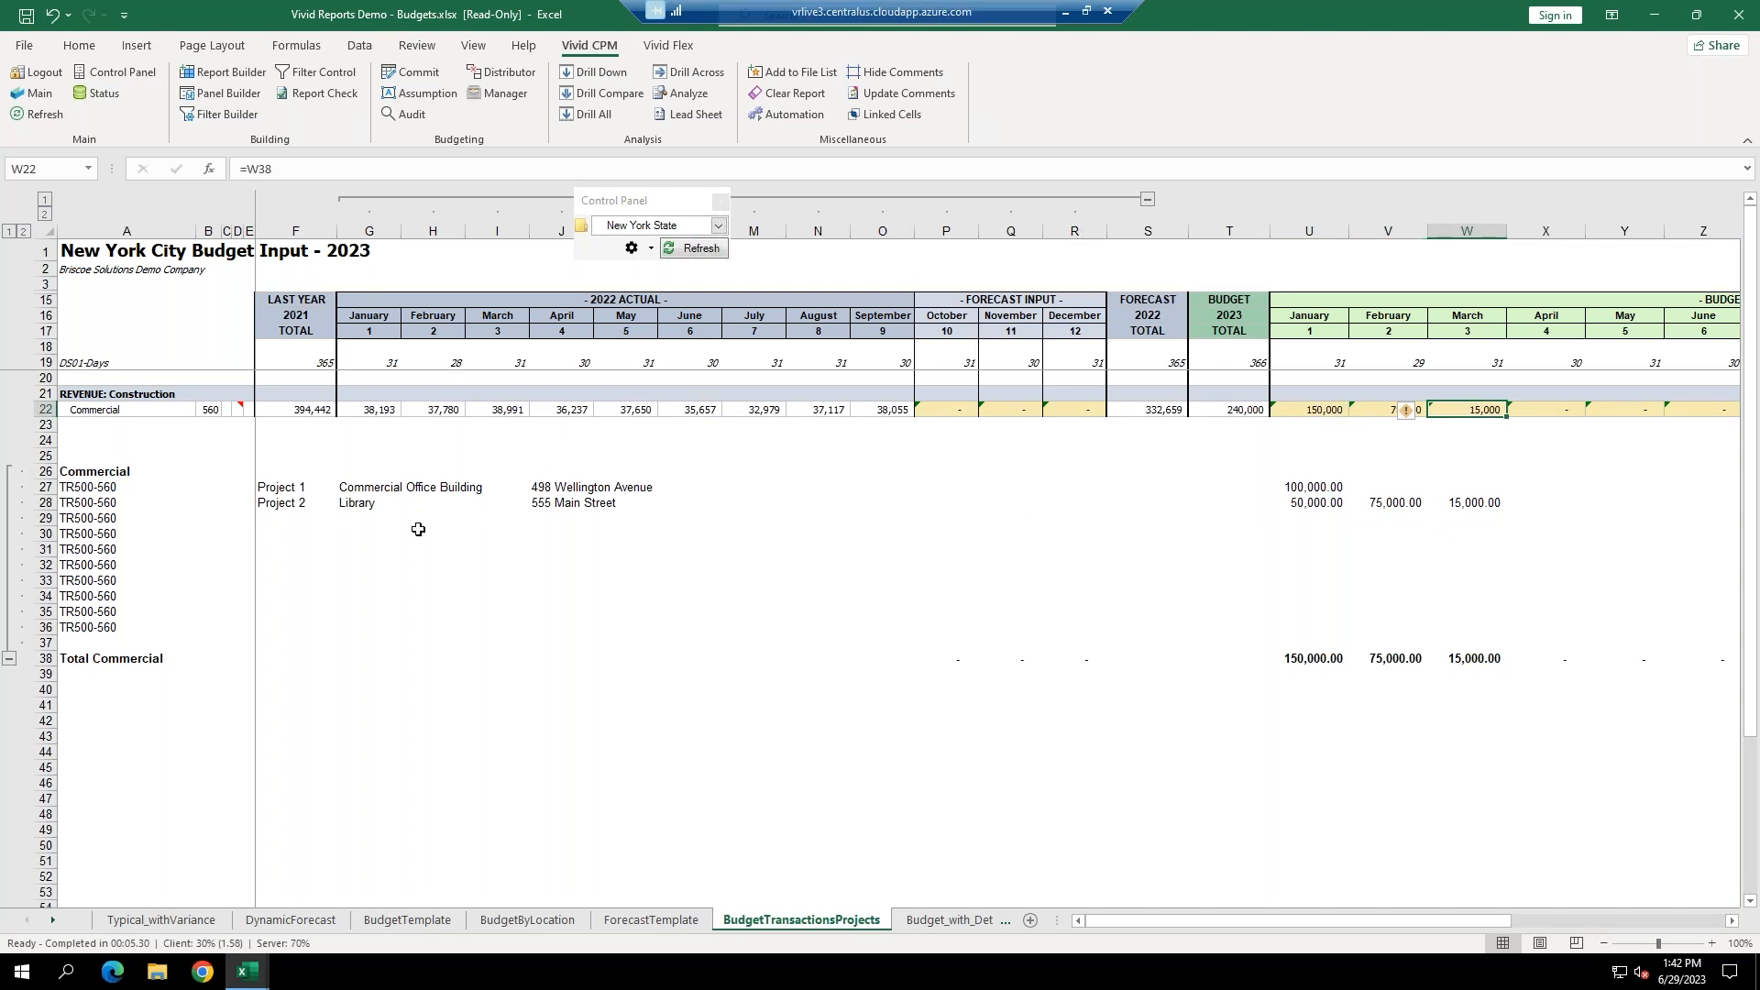
# Commit the Library project's 3 changed budget cells and 4 transactions to the budget database.
pyautogui.click(414, 73)
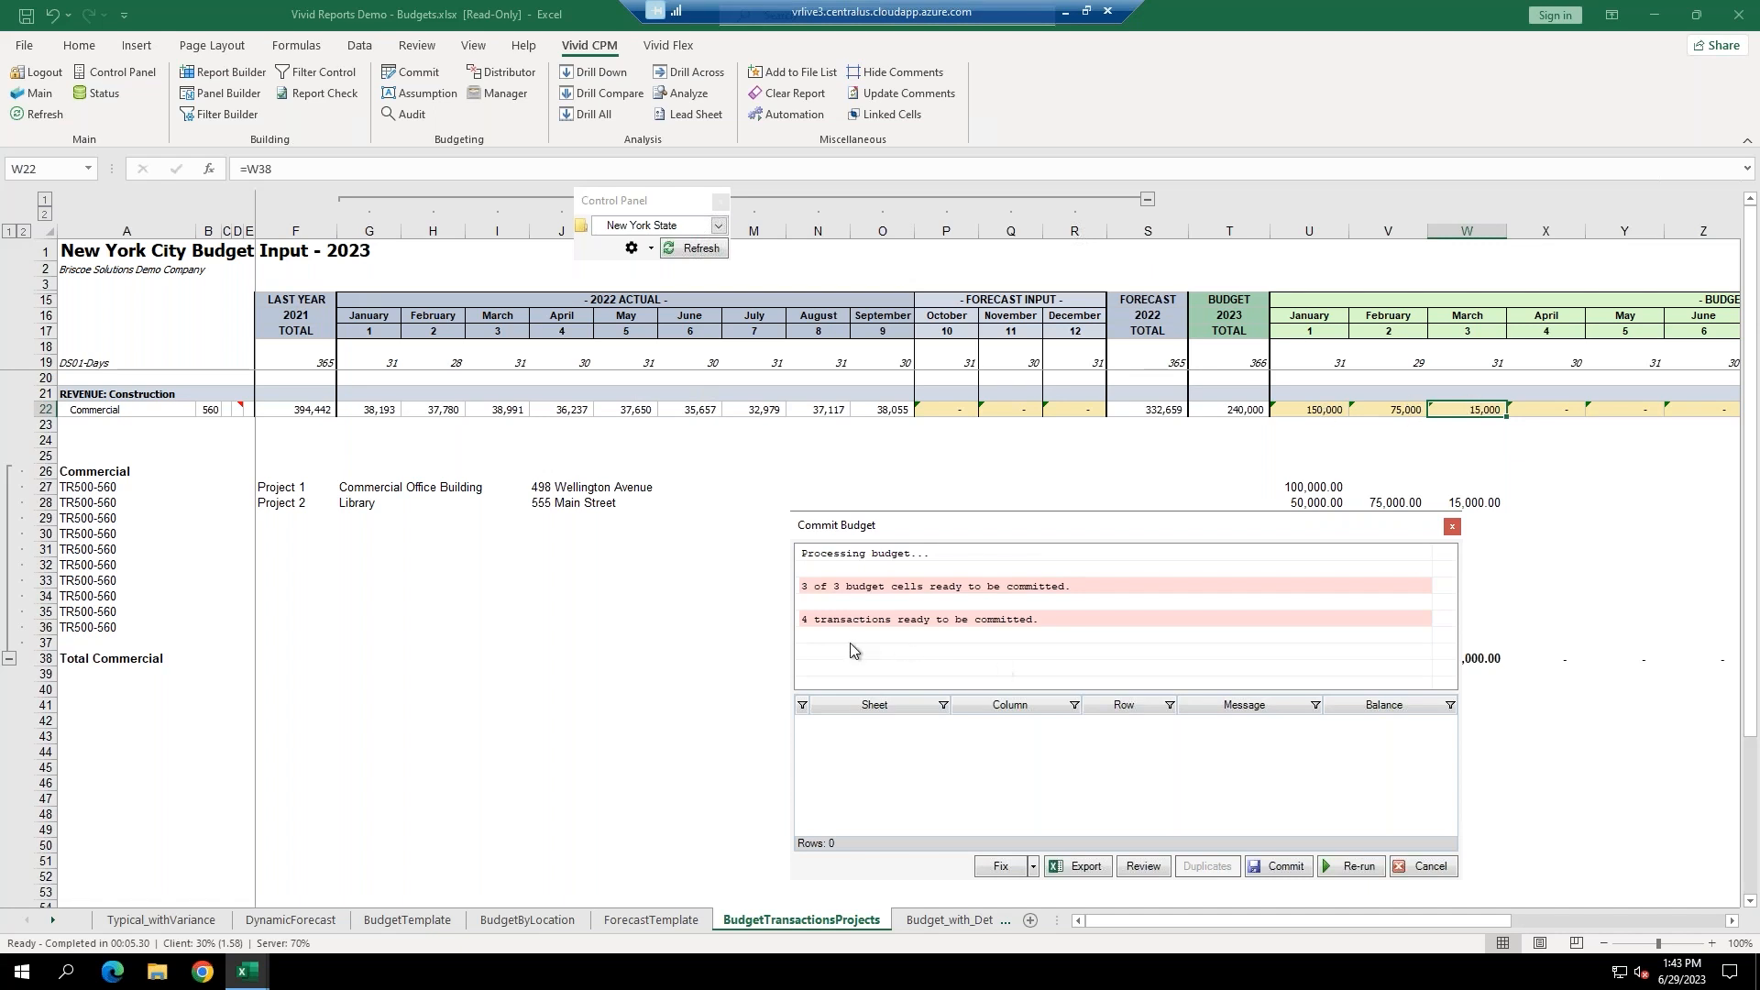
pyautogui.click(1281, 862)
pyautogui.click(1285, 816)
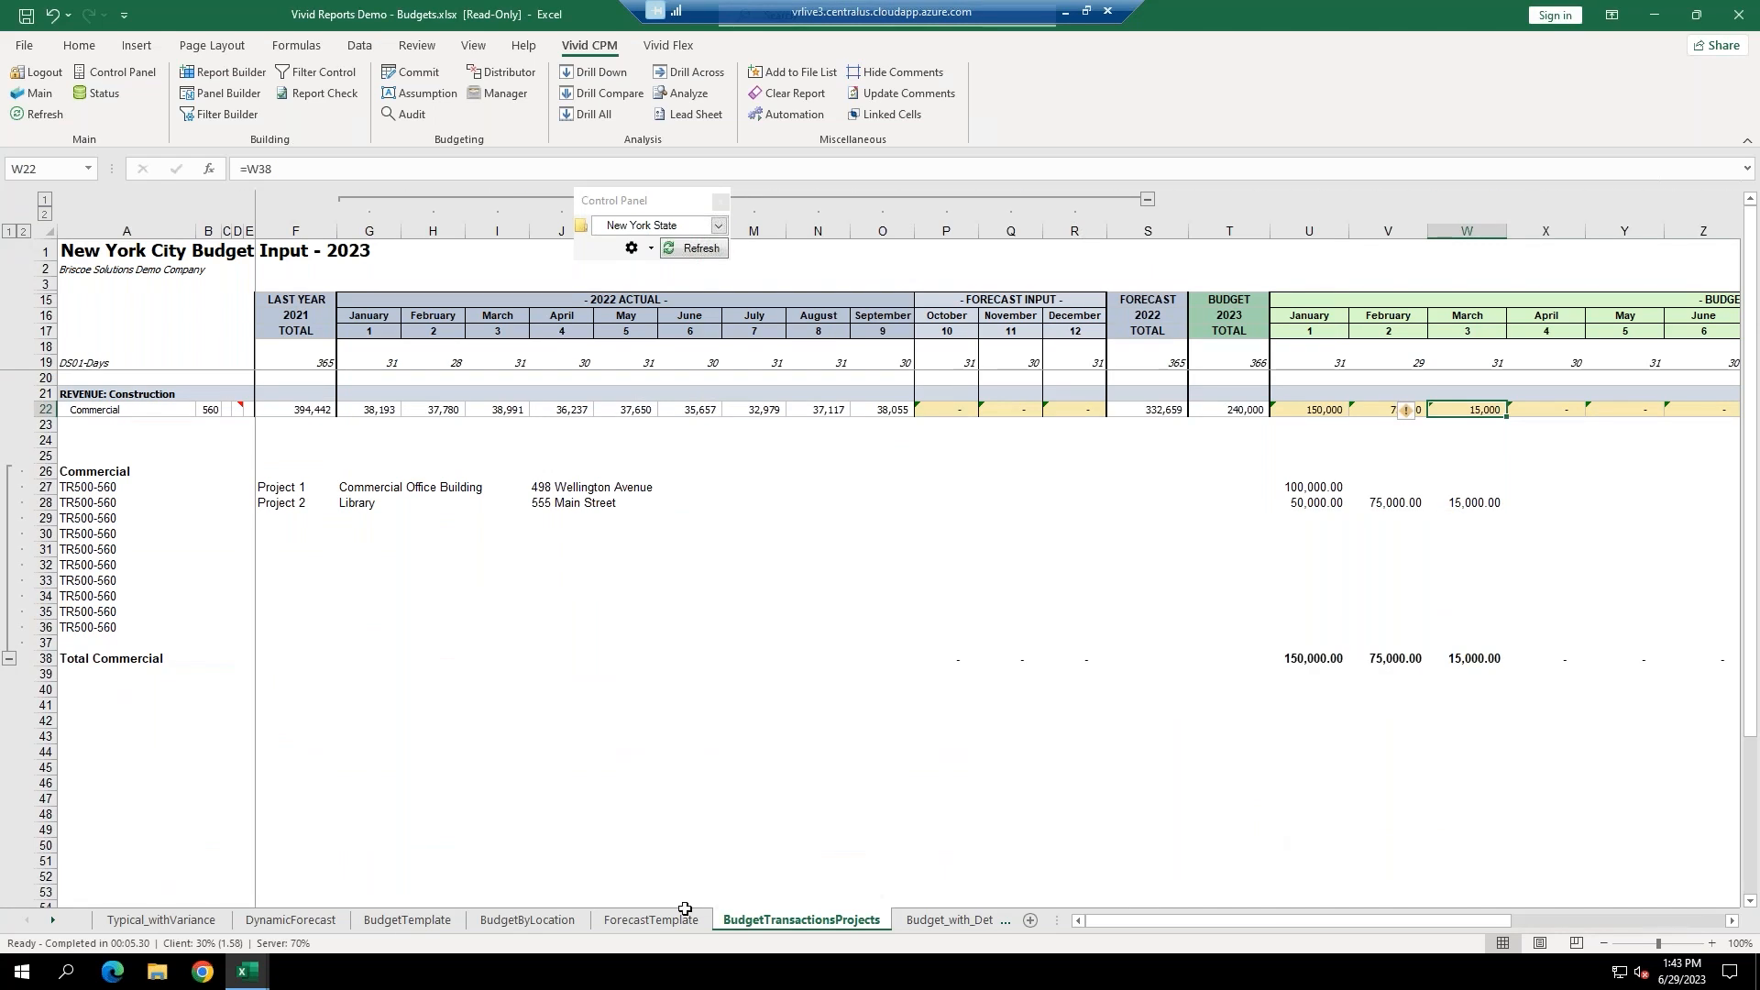
# Refresh the New York State budget on the BudgetTemplate sheet and select the Commercial January amount.
pyautogui.click(371, 920)
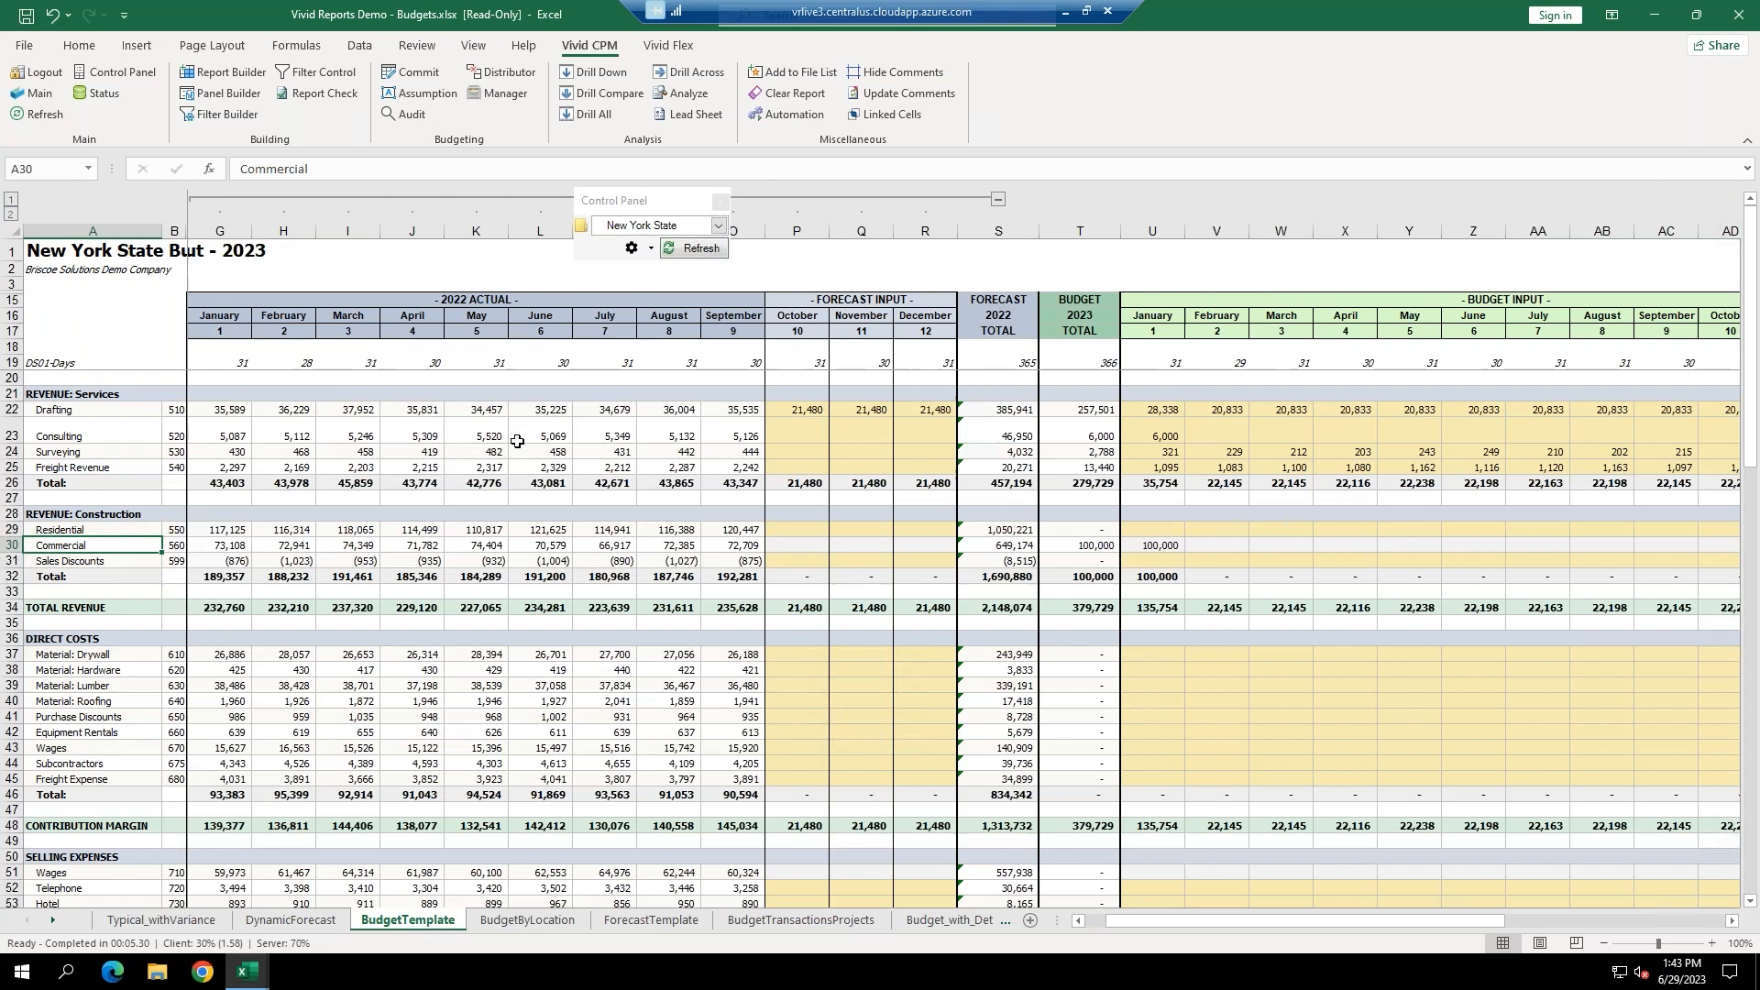
pyautogui.click(707, 250)
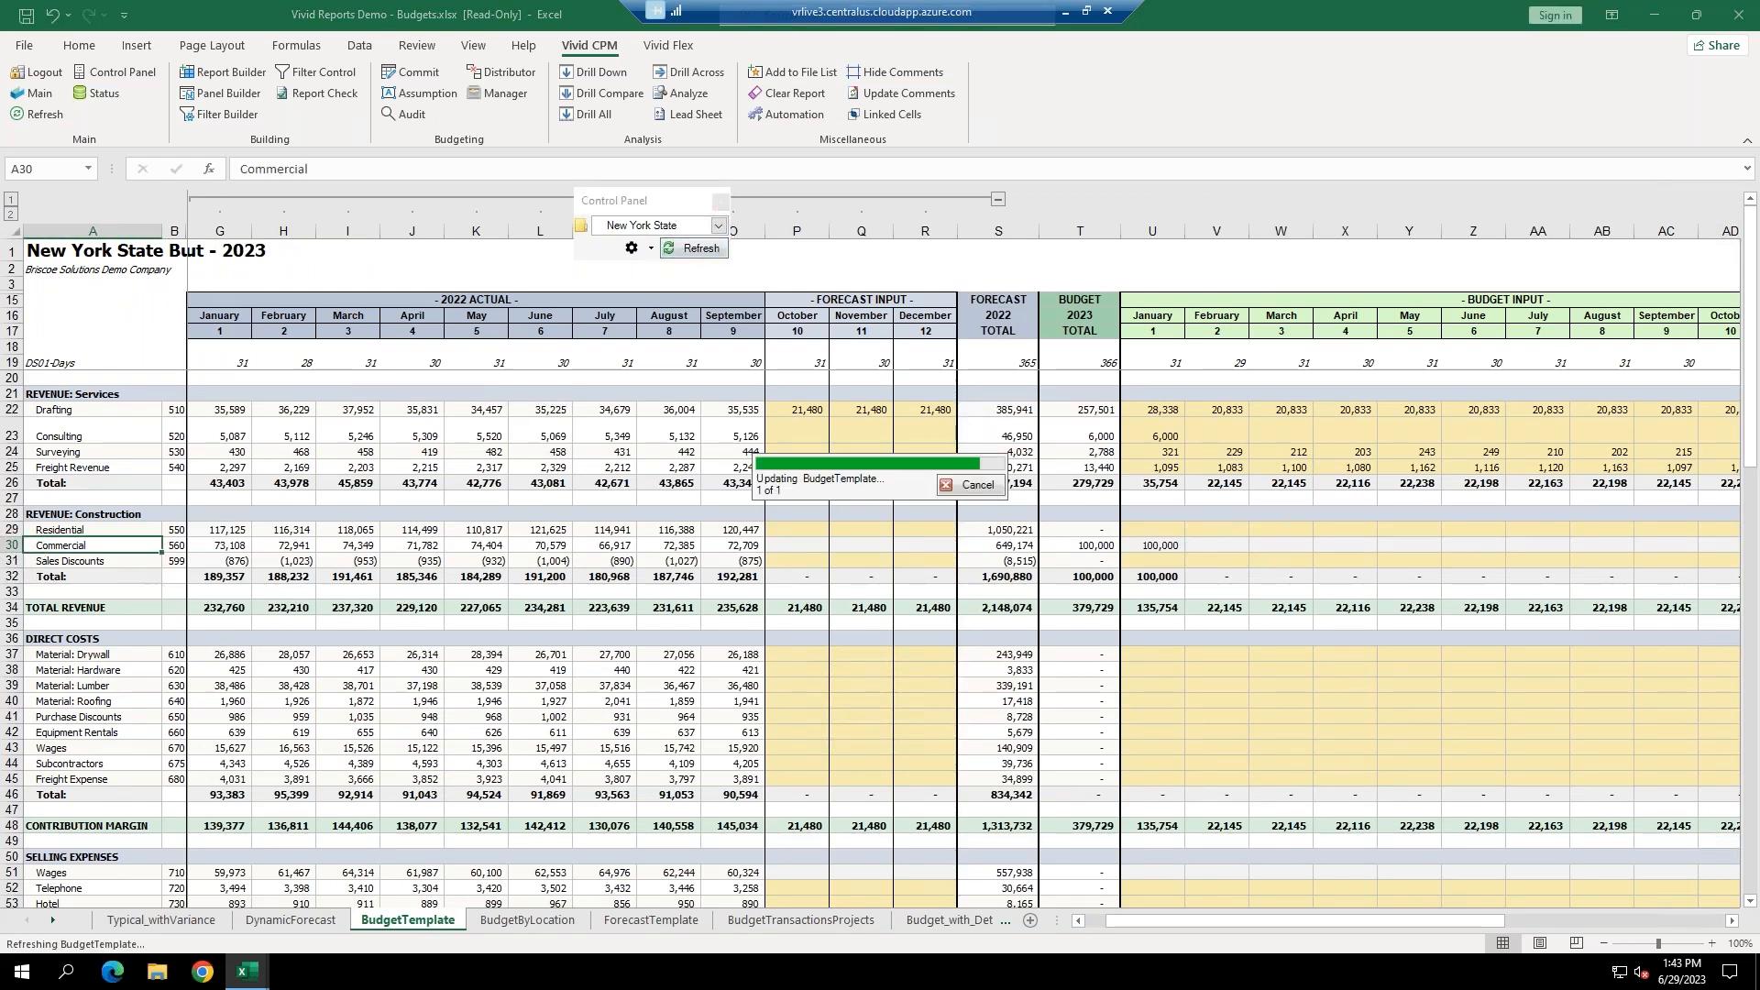
pyautogui.click(1157, 548)
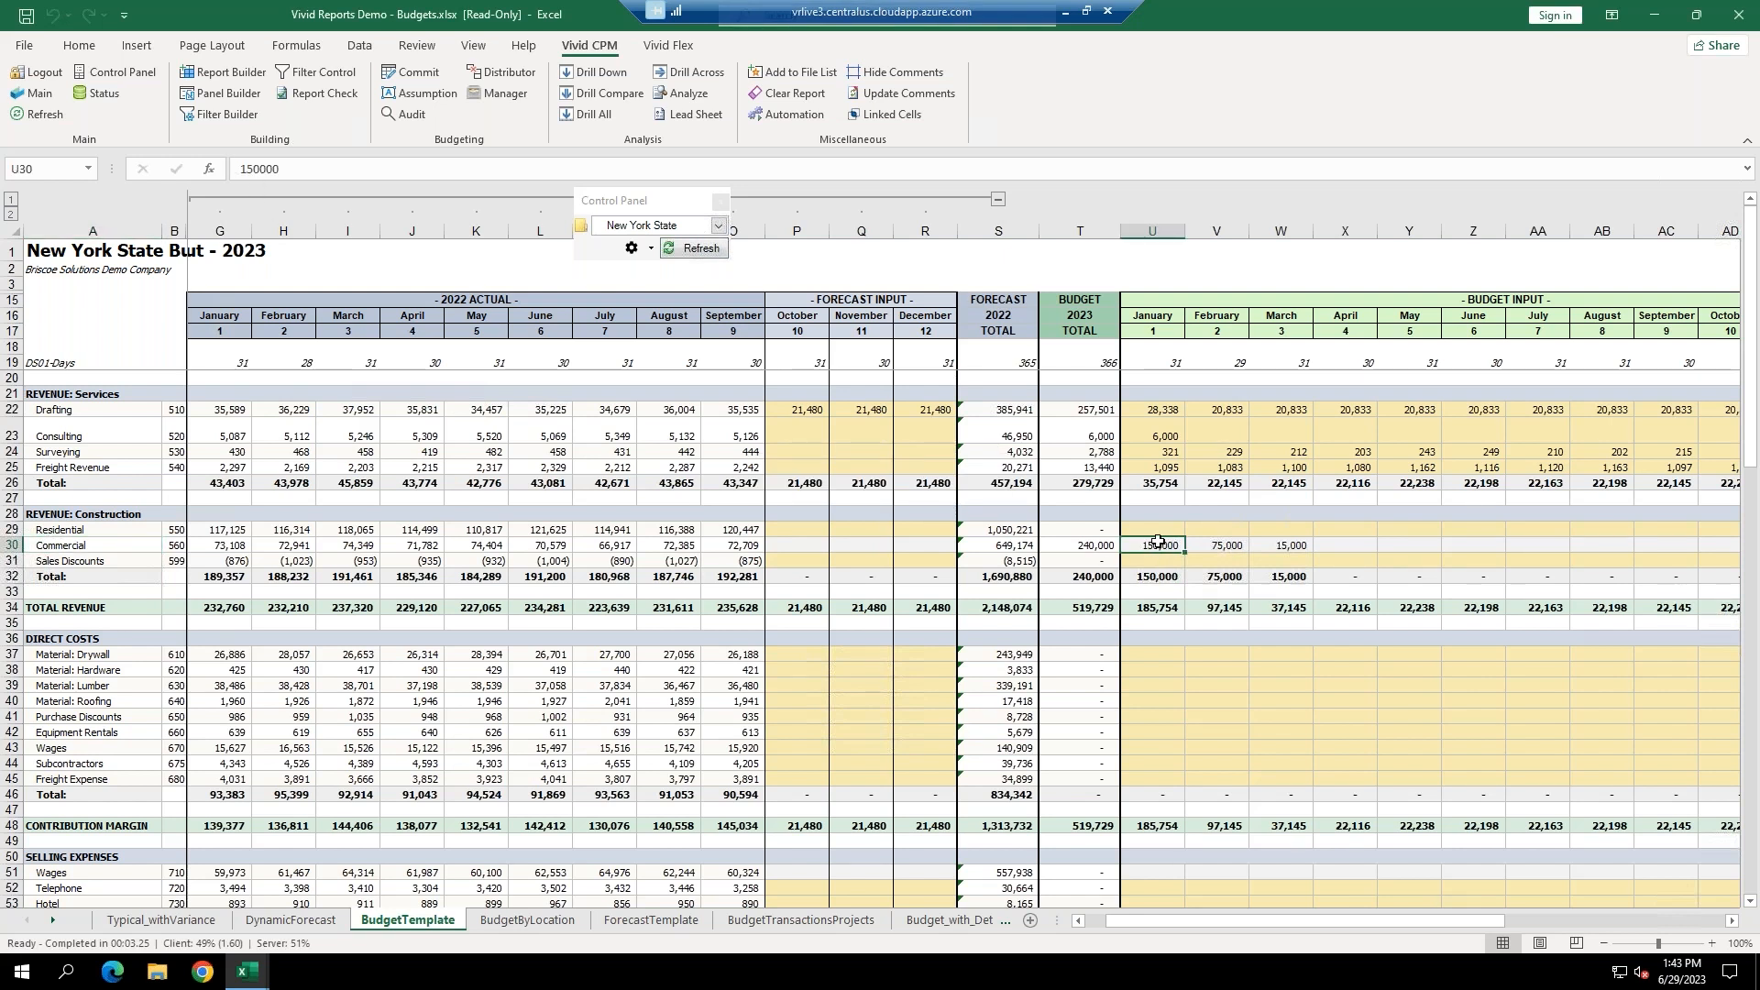
# Drill down into the Commercial January budget, close the results and minimize the workbook.
pyautogui.click(604, 75)
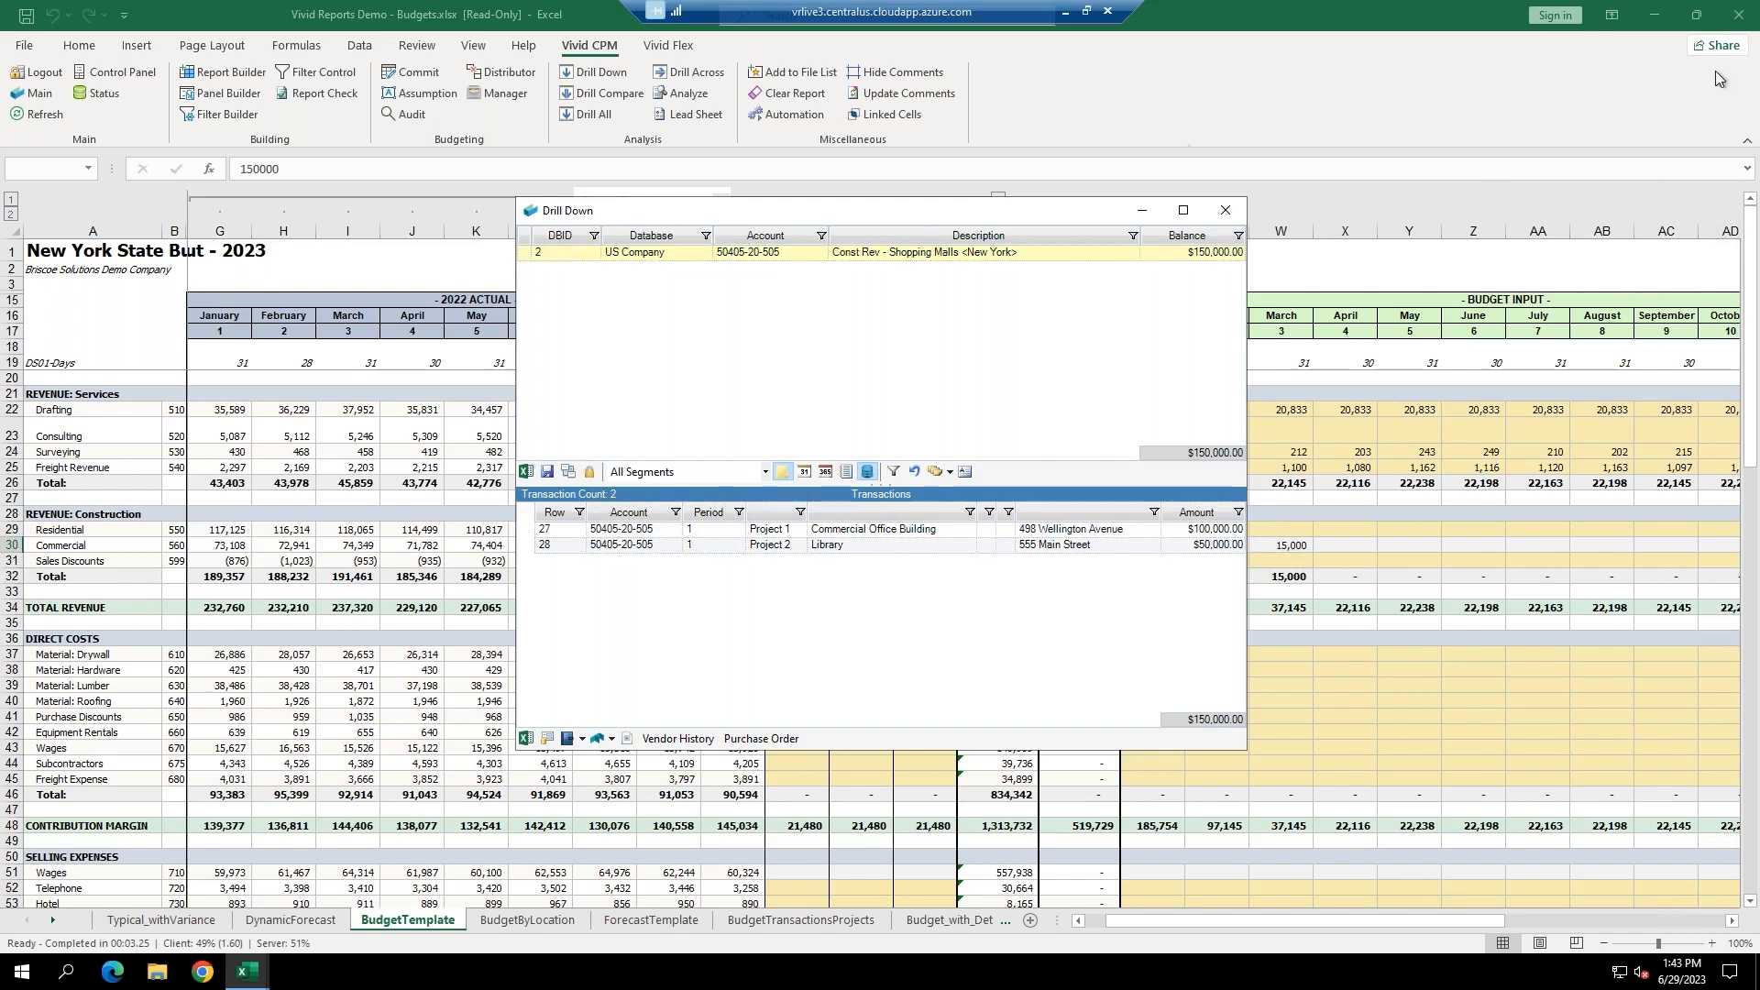
pyautogui.click(1229, 216)
pyautogui.click(1654, 15)
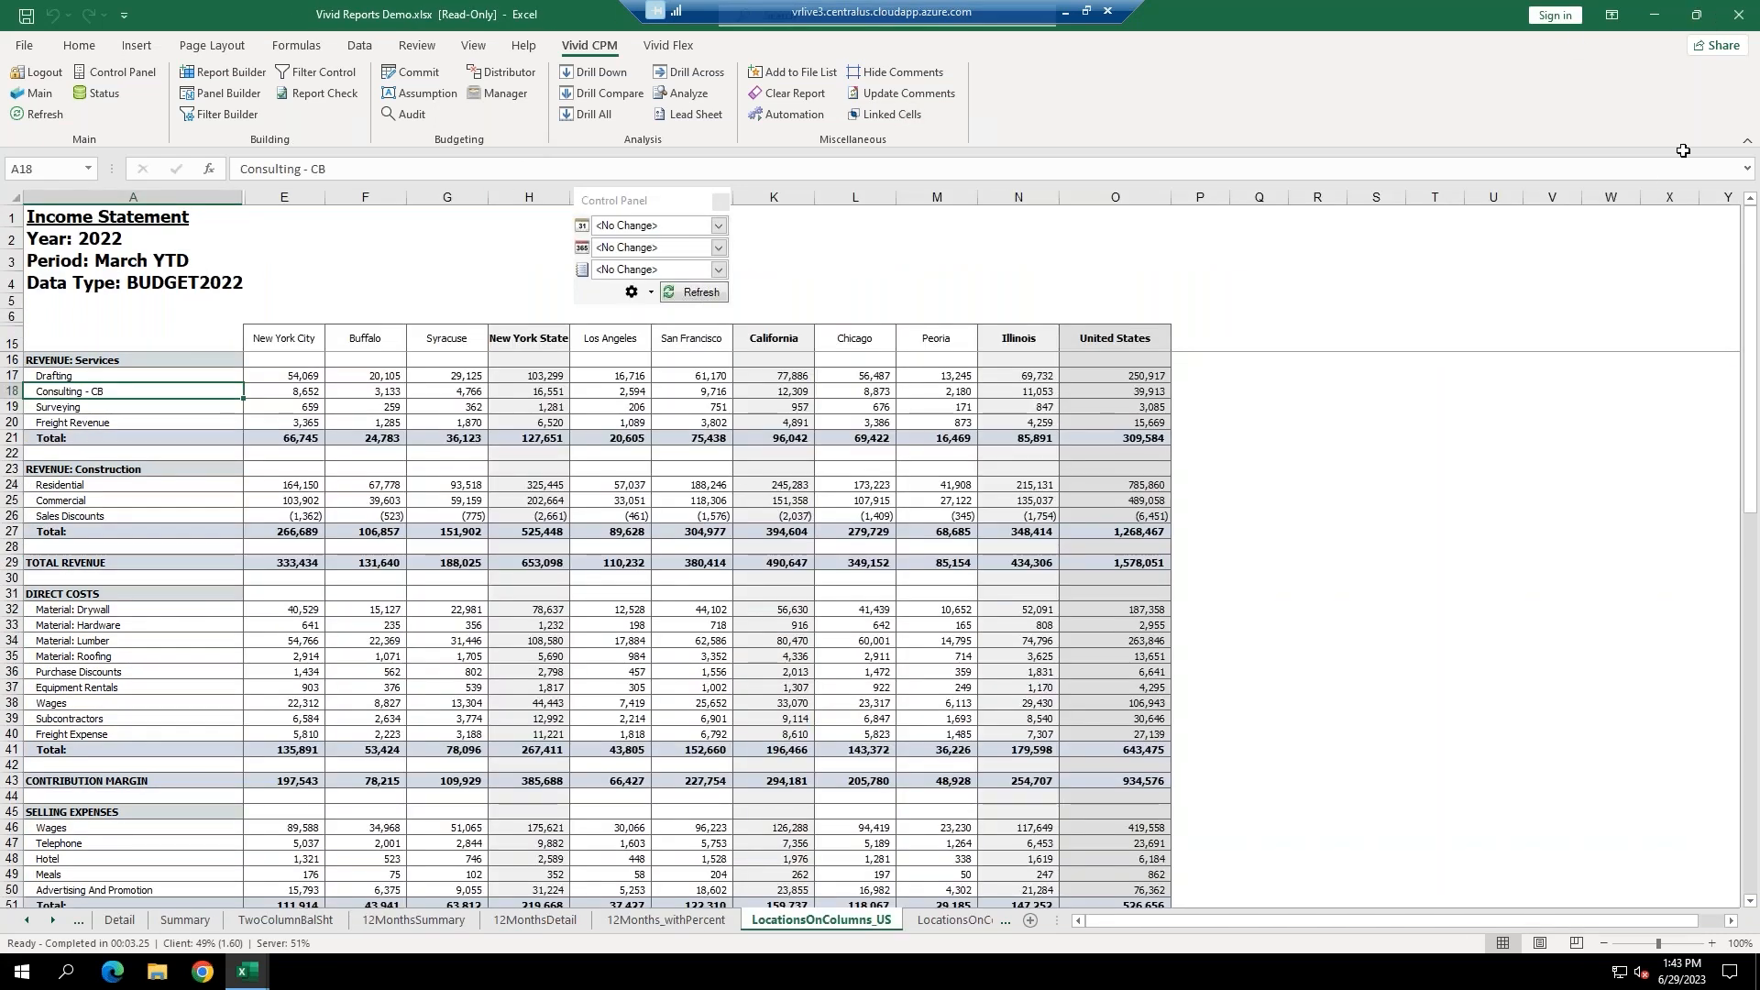
# Minimize the remaining Excel workbooks and launch Google Chrome from the desktop icon.
pyautogui.click(1653, 13)
pyautogui.click(1653, 13)
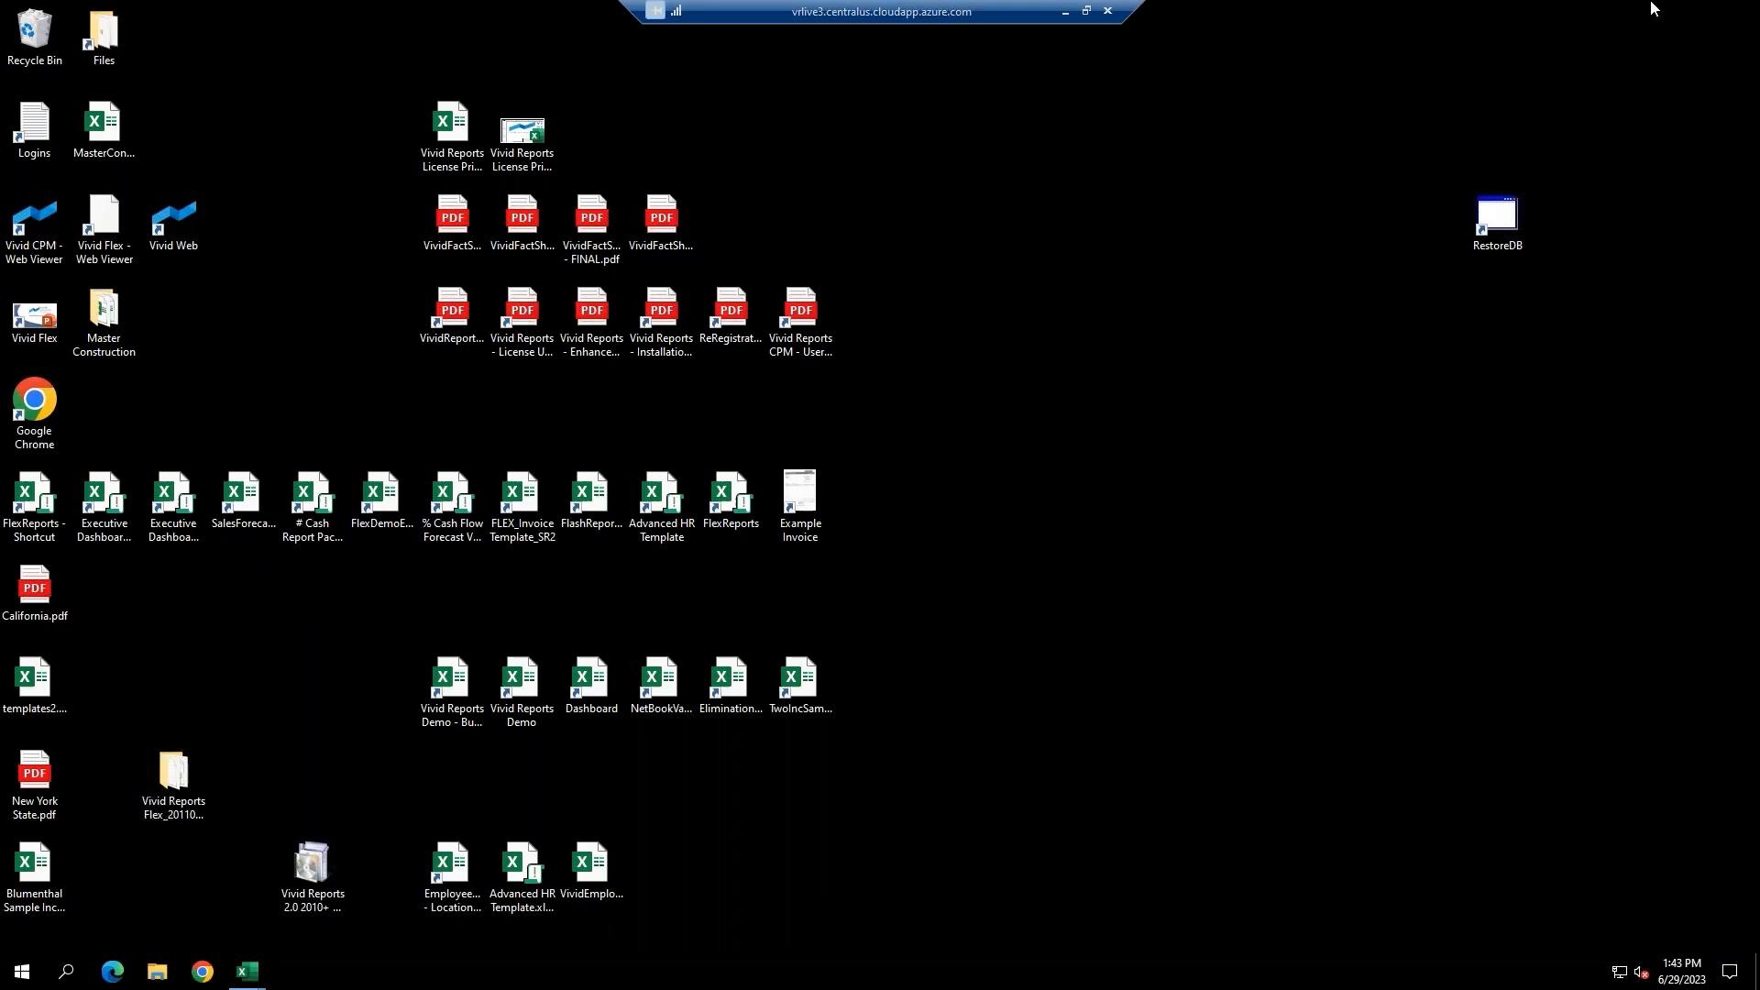
pyautogui.doubleClick(37, 412)
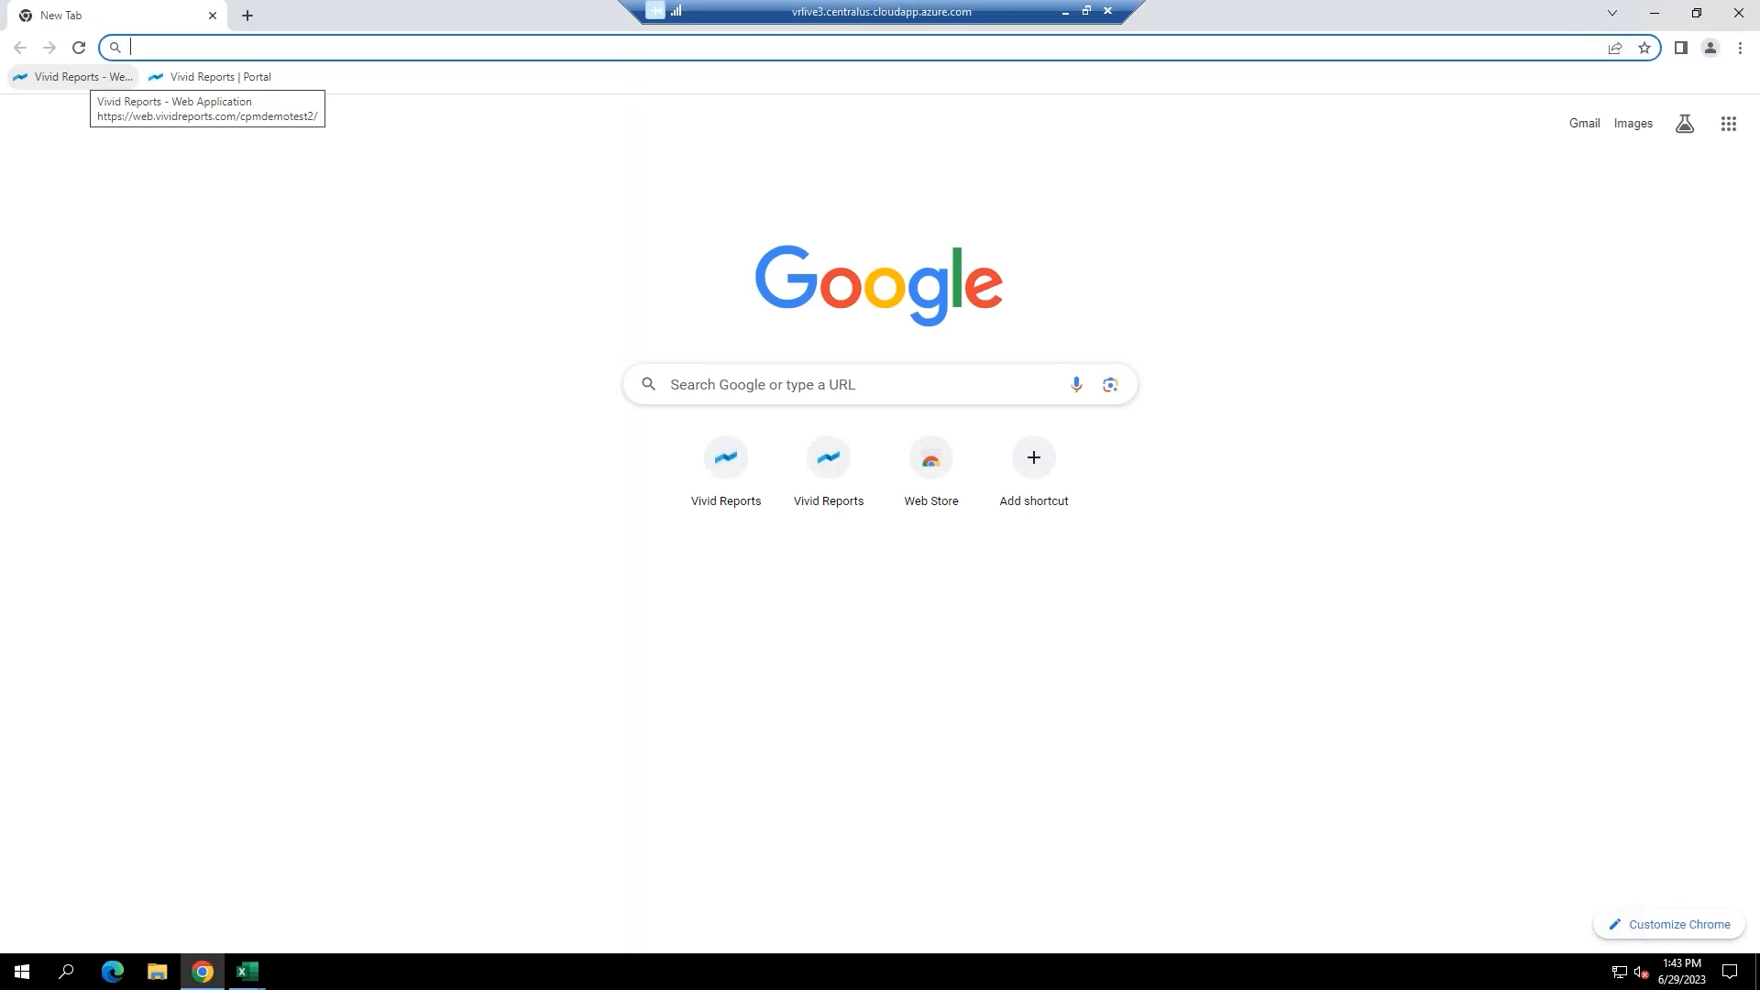
# Open the Vivid Reports - Web Application bookmark and log in with the account password.
pyautogui.click(78, 77)
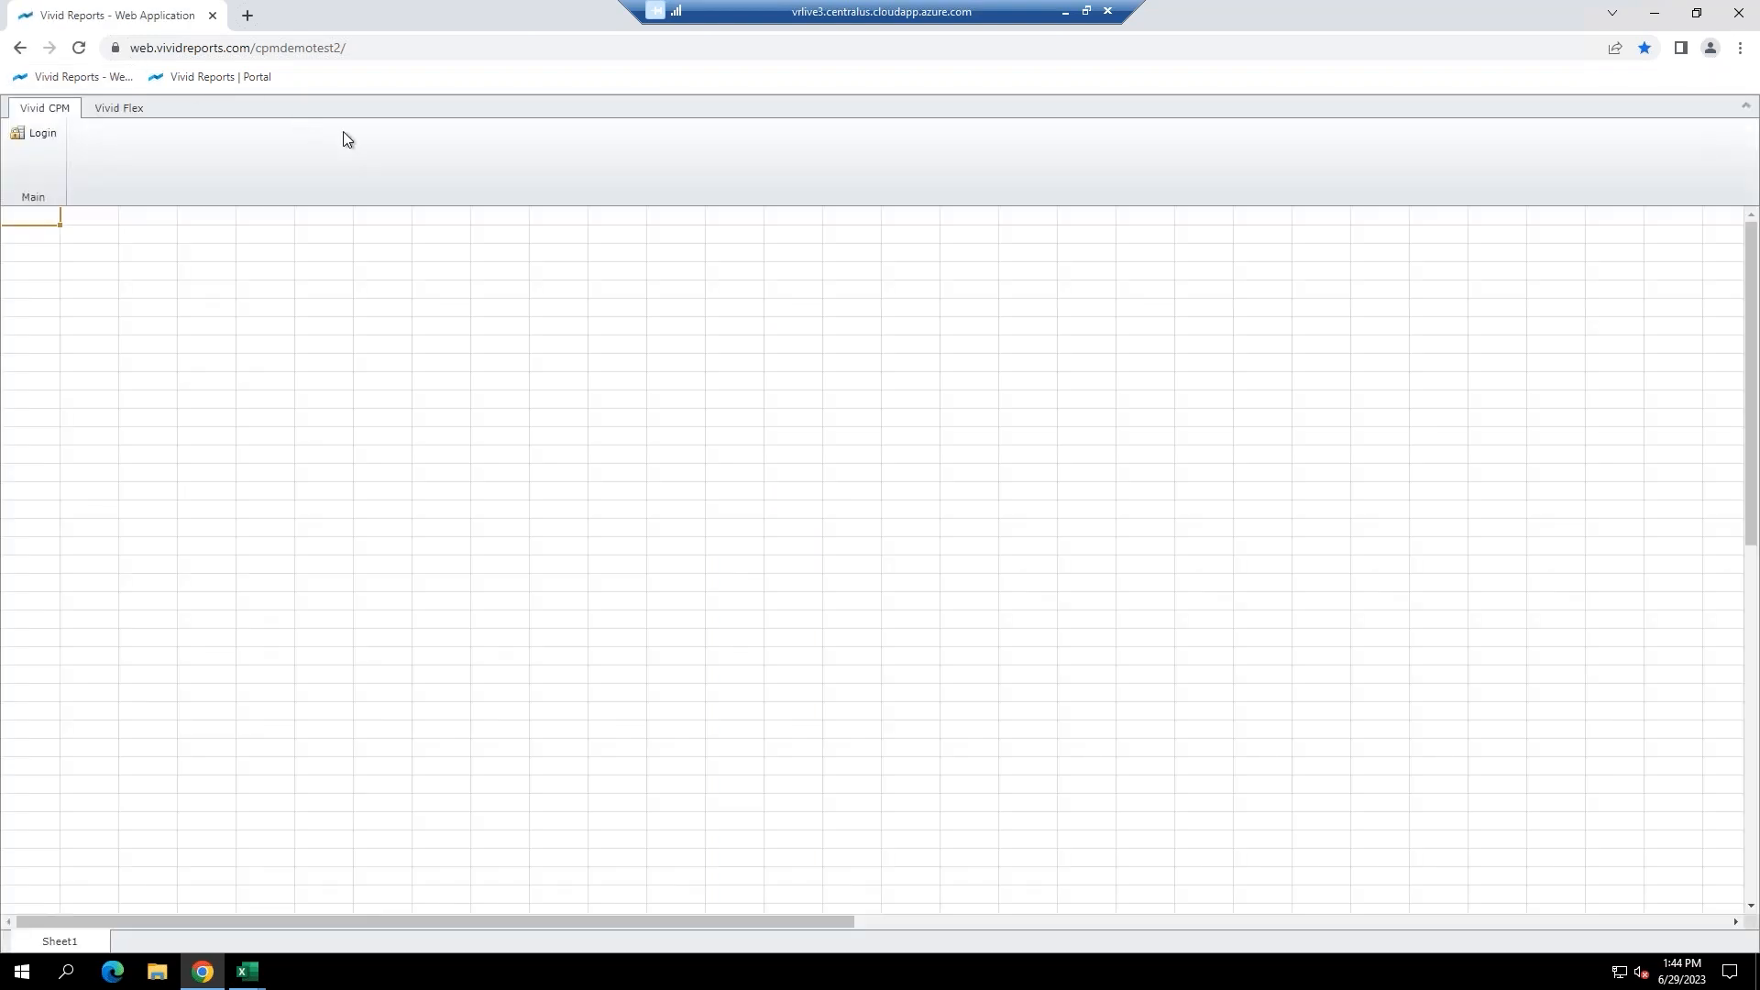
pyautogui.click(37, 137)
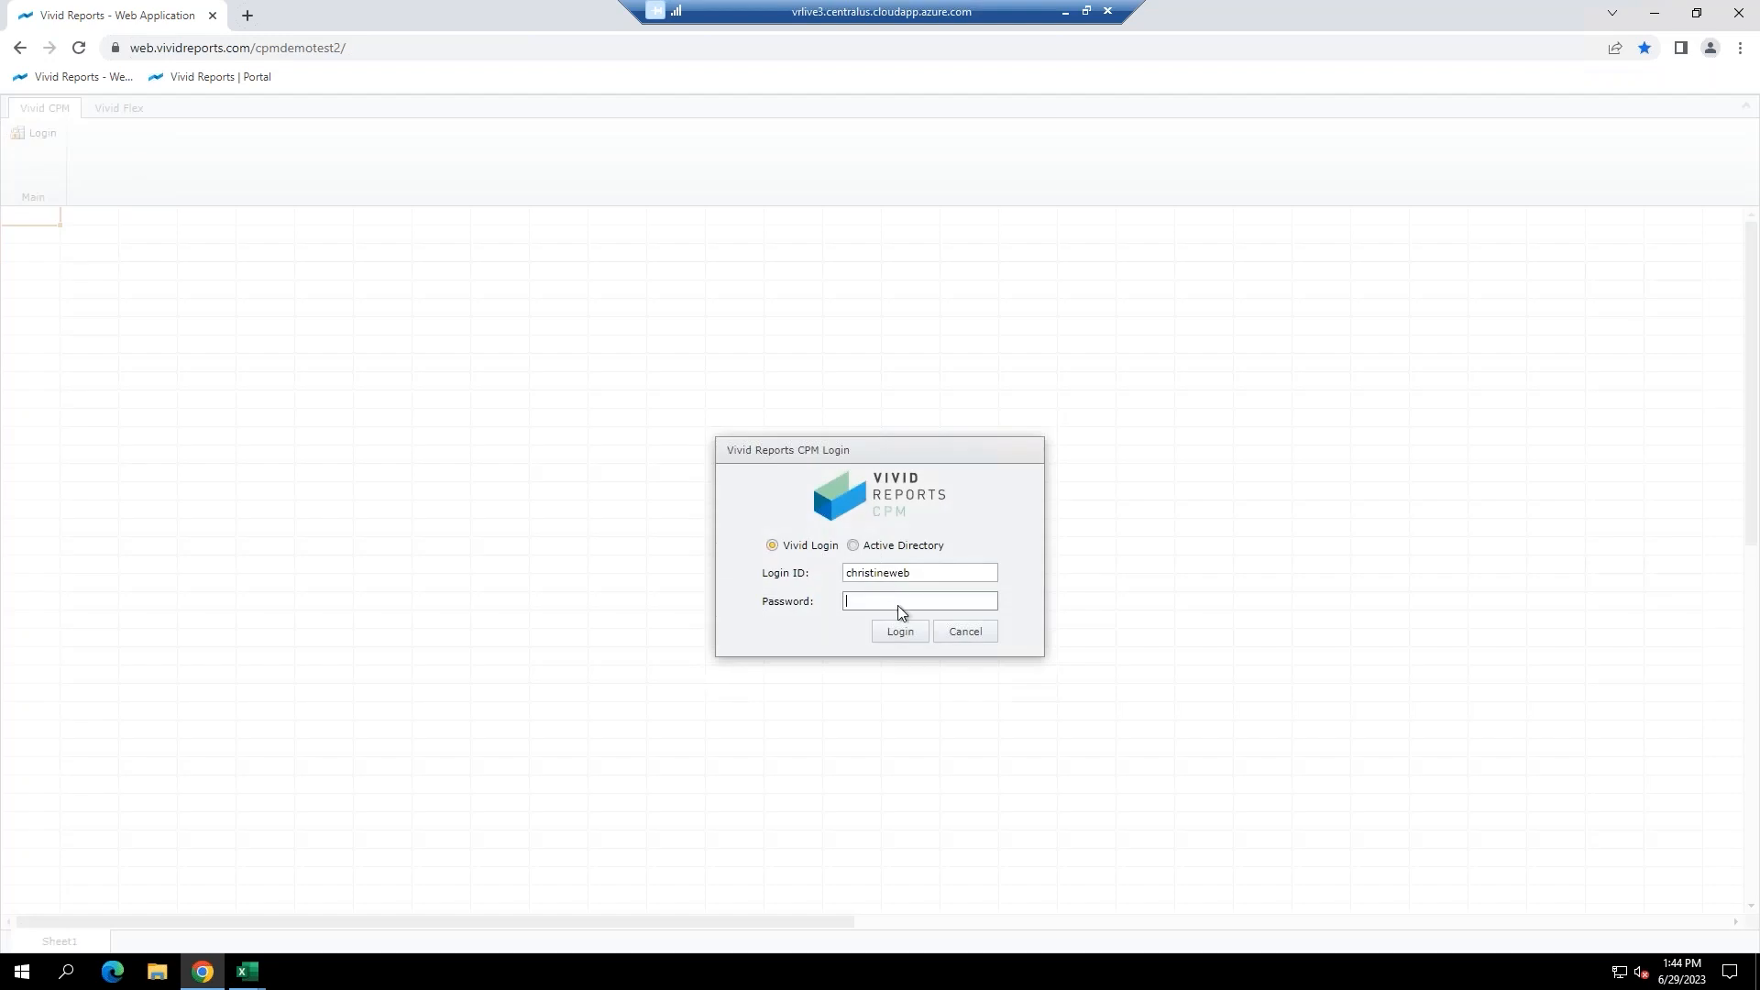
pyautogui.write('•••••••••')
pyautogui.press('Return')
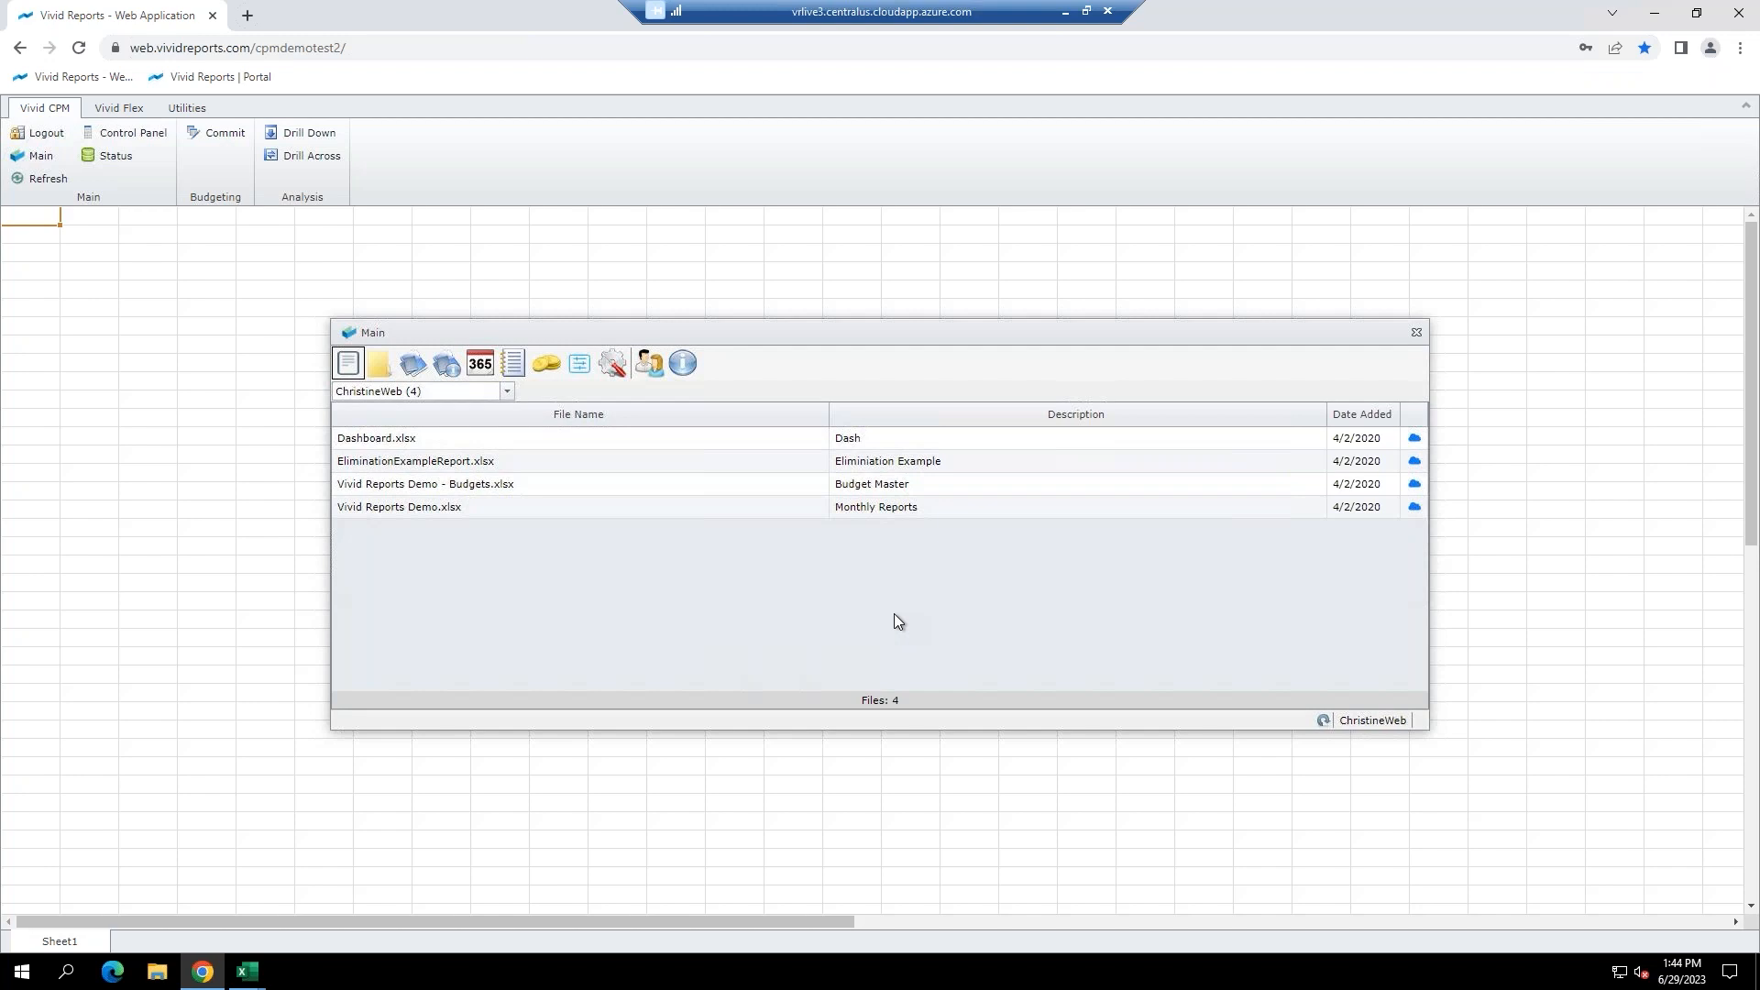
# Open Vivid Reports Demo.xlsx in the web app and glance through its sheet list.
pyautogui.doubleClick(431, 509)
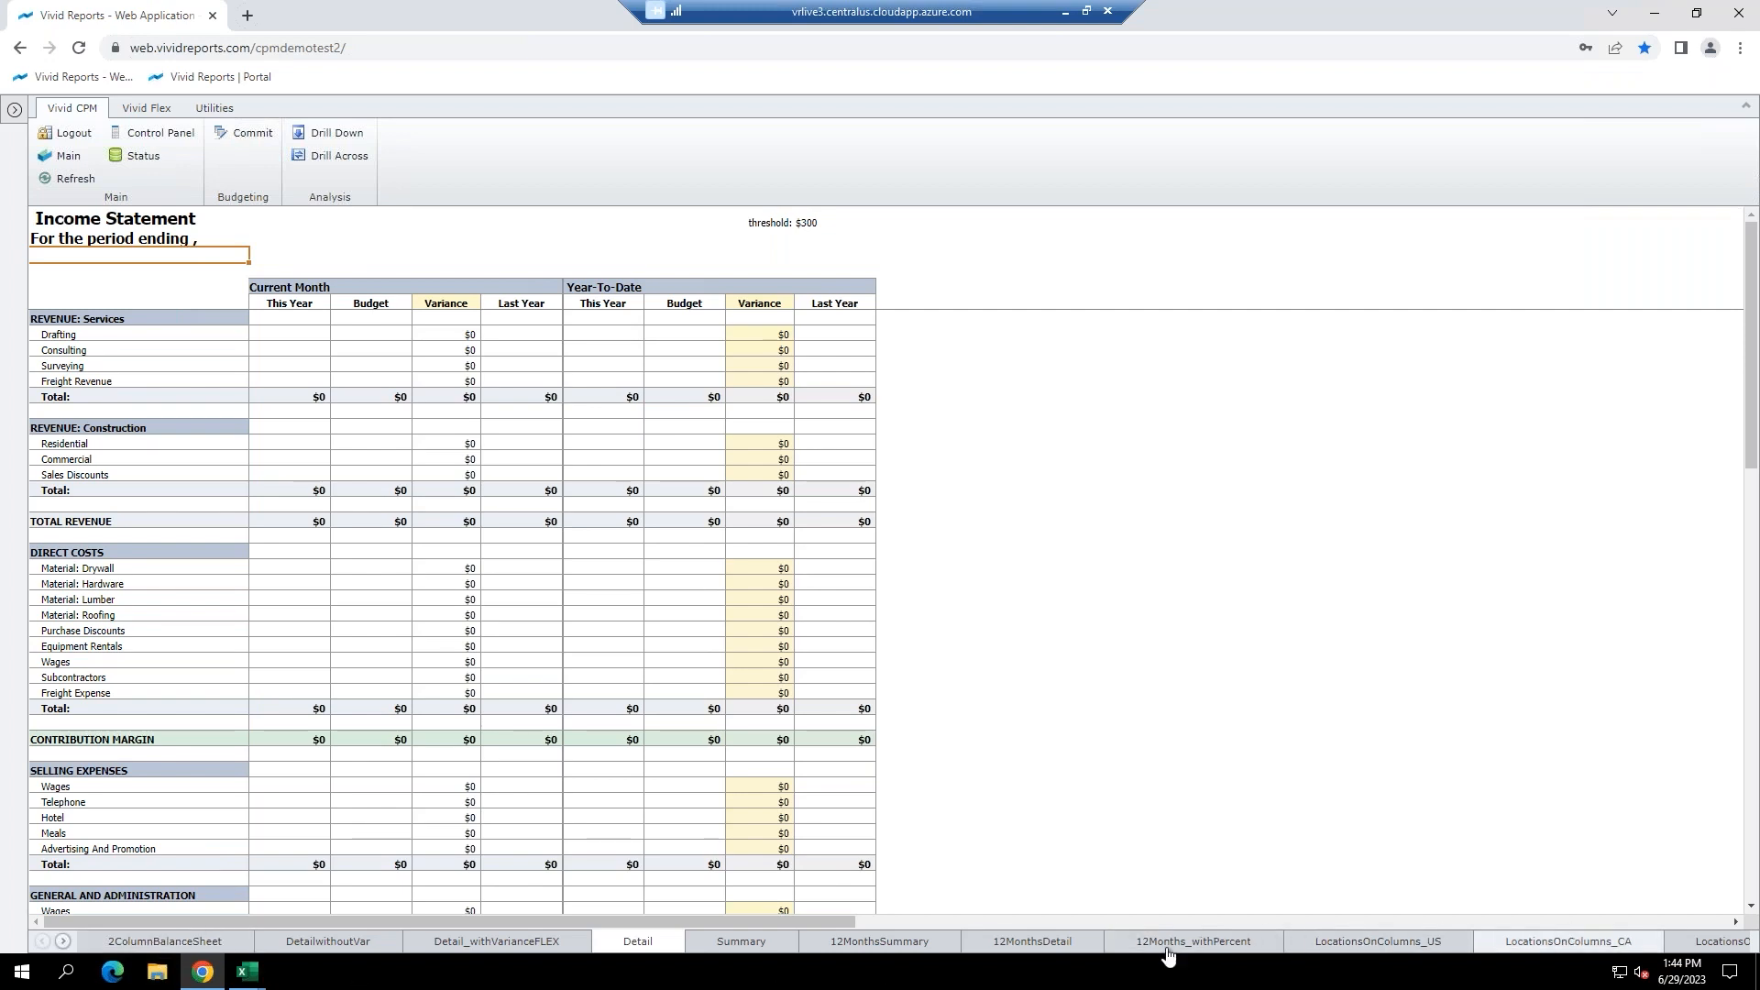
pyautogui.click(14, 111)
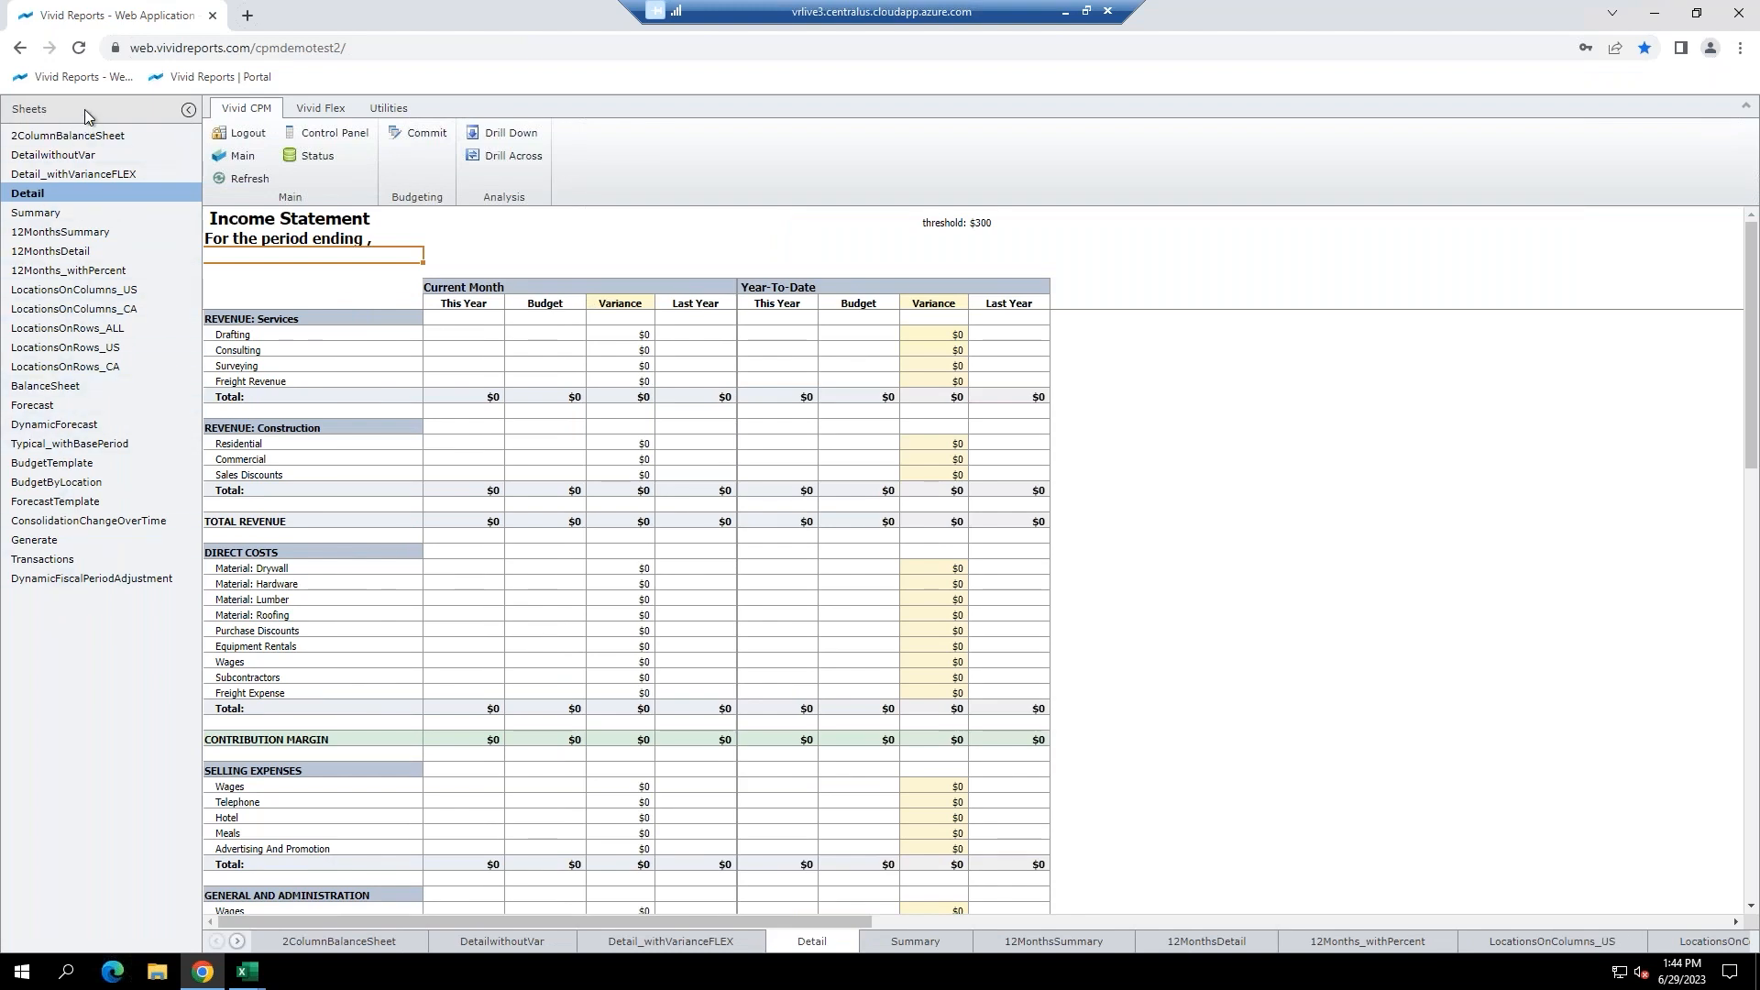
pyautogui.click(187, 112)
# Refresh the income statement for New York State and May 2022, then select Drafting's $34,457.
pyautogui.click(332, 133)
pyautogui.click(954, 558)
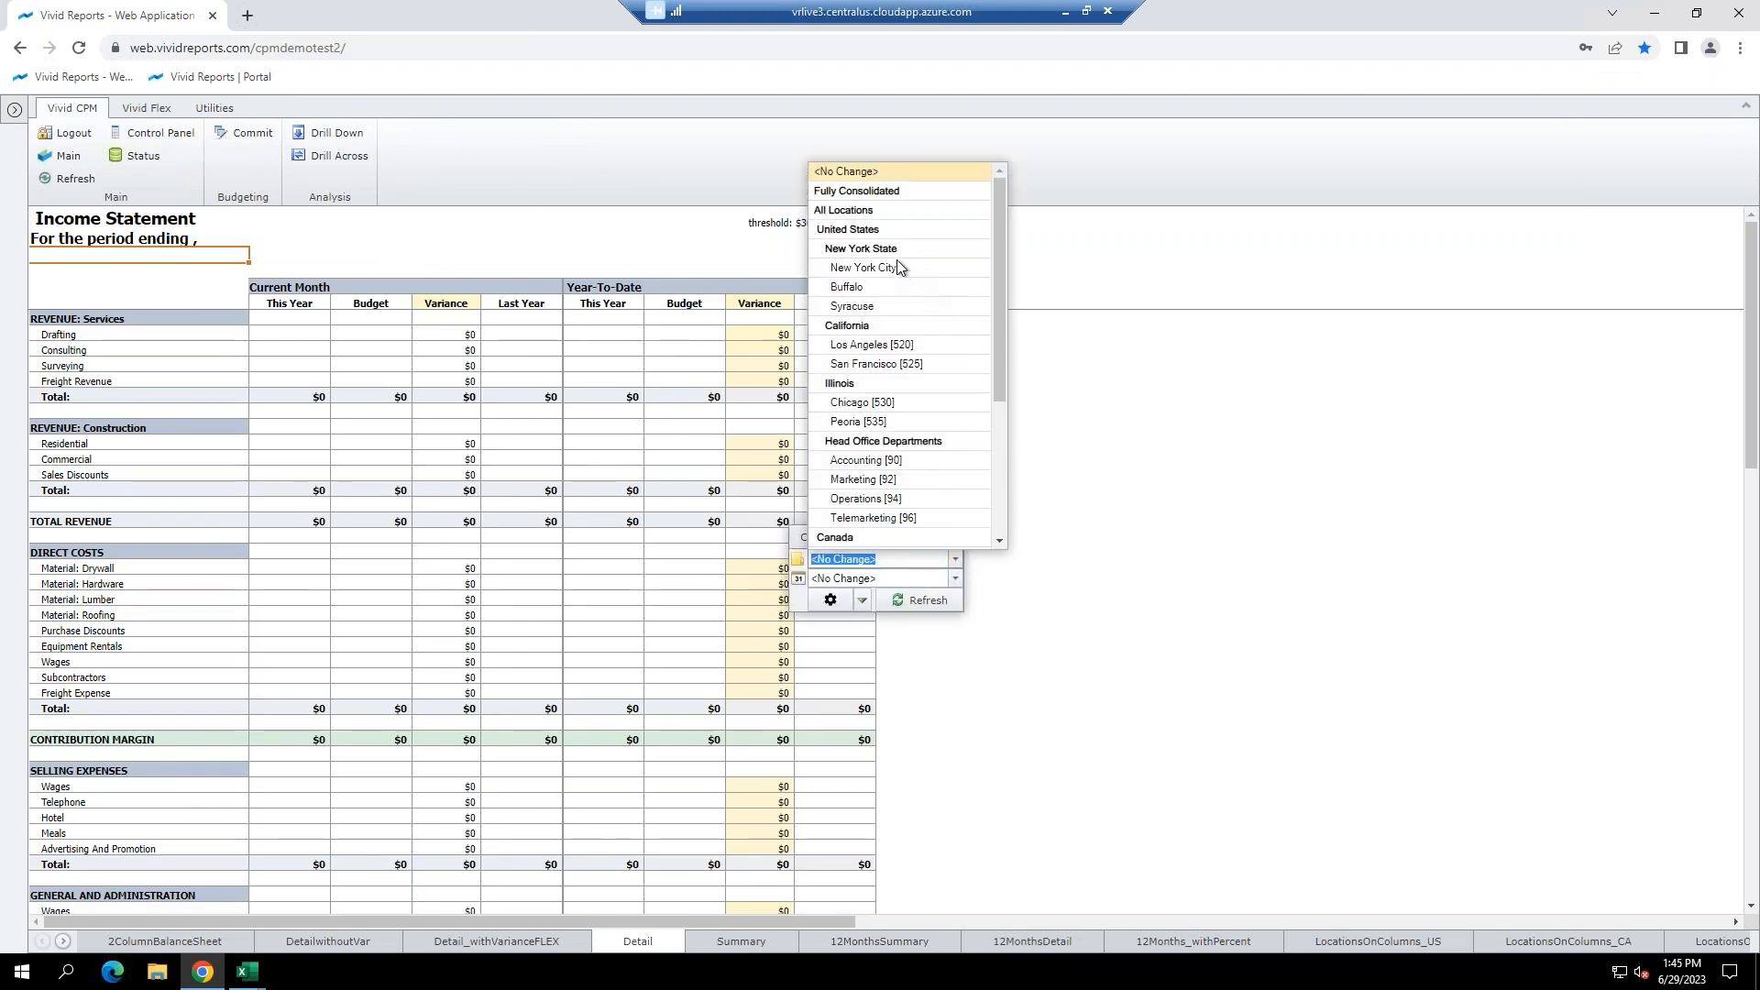
pyautogui.click(894, 250)
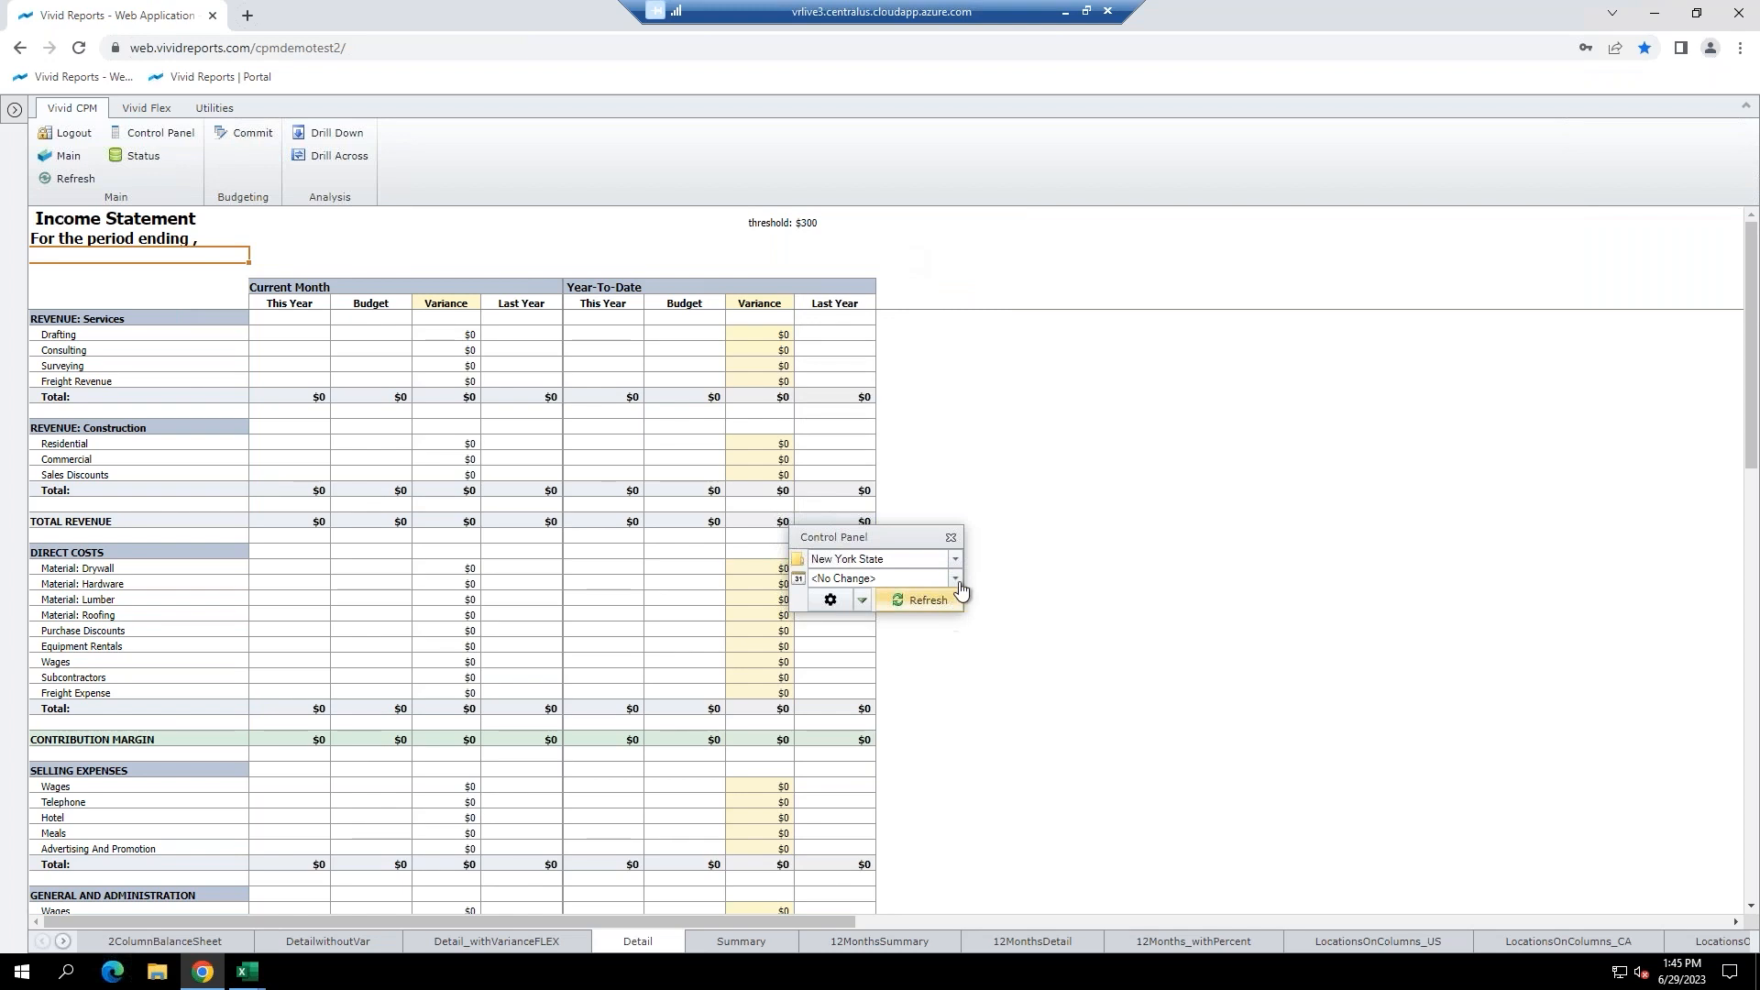
pyautogui.click(954, 581)
pyautogui.click(829, 692)
pyautogui.click(921, 600)
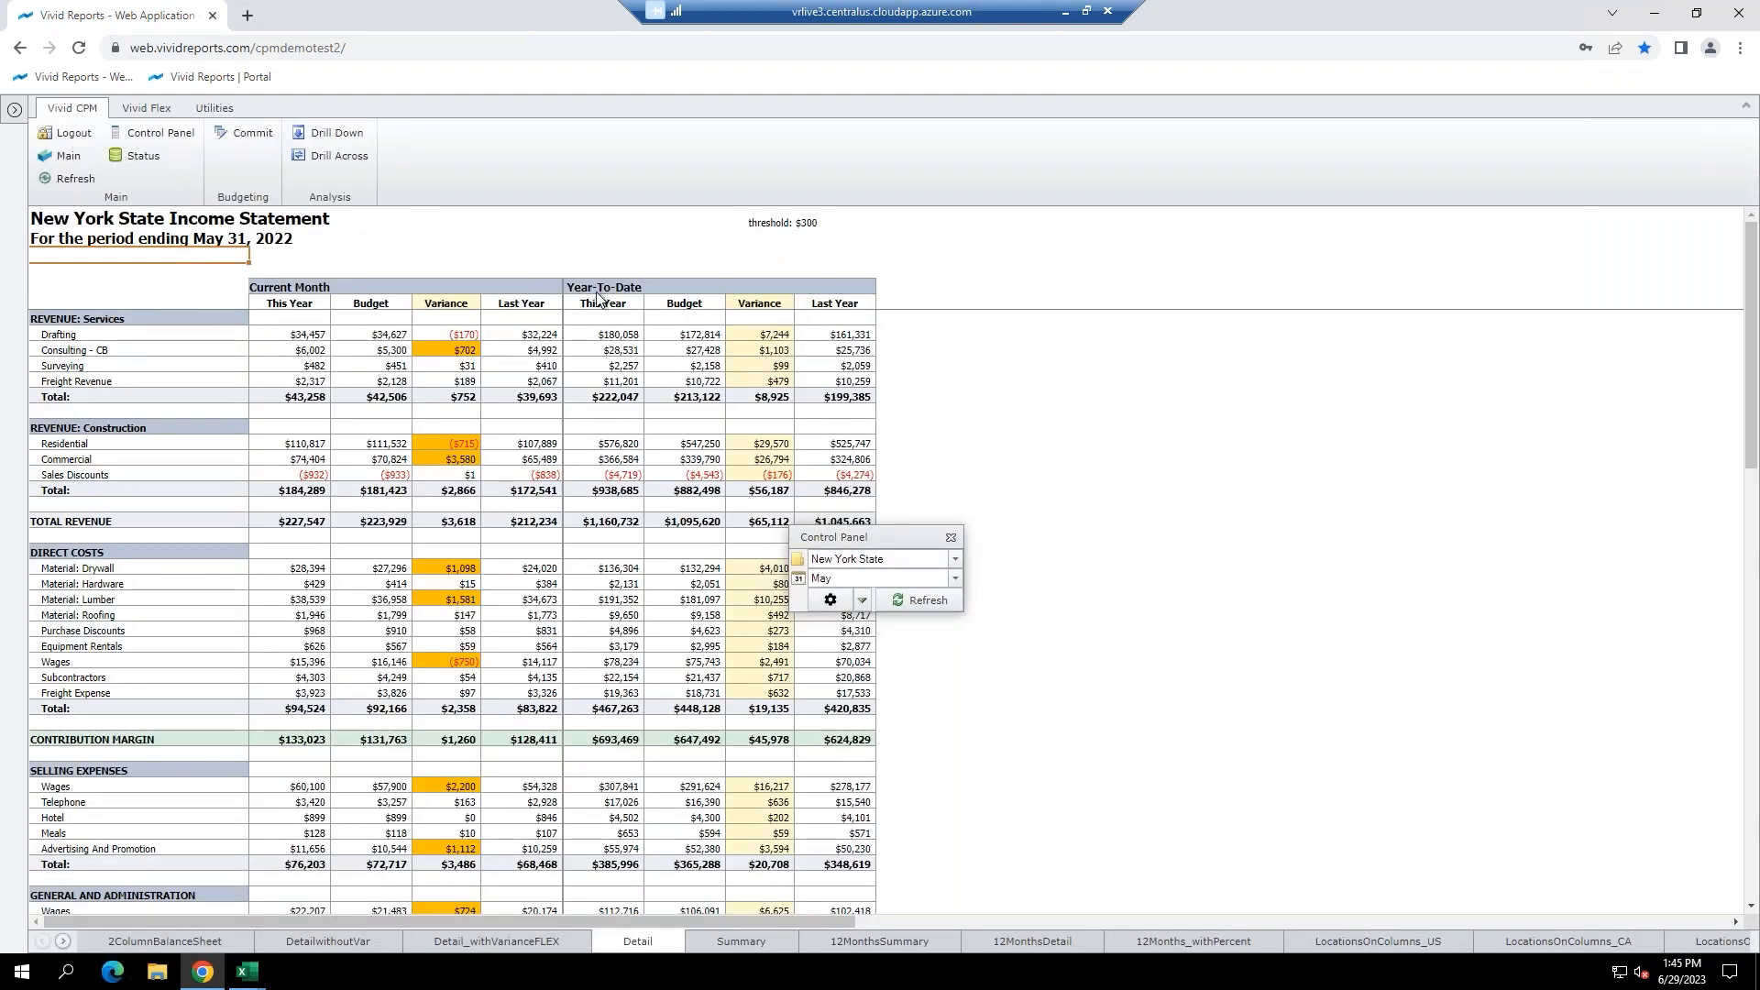
pyautogui.click(311, 335)
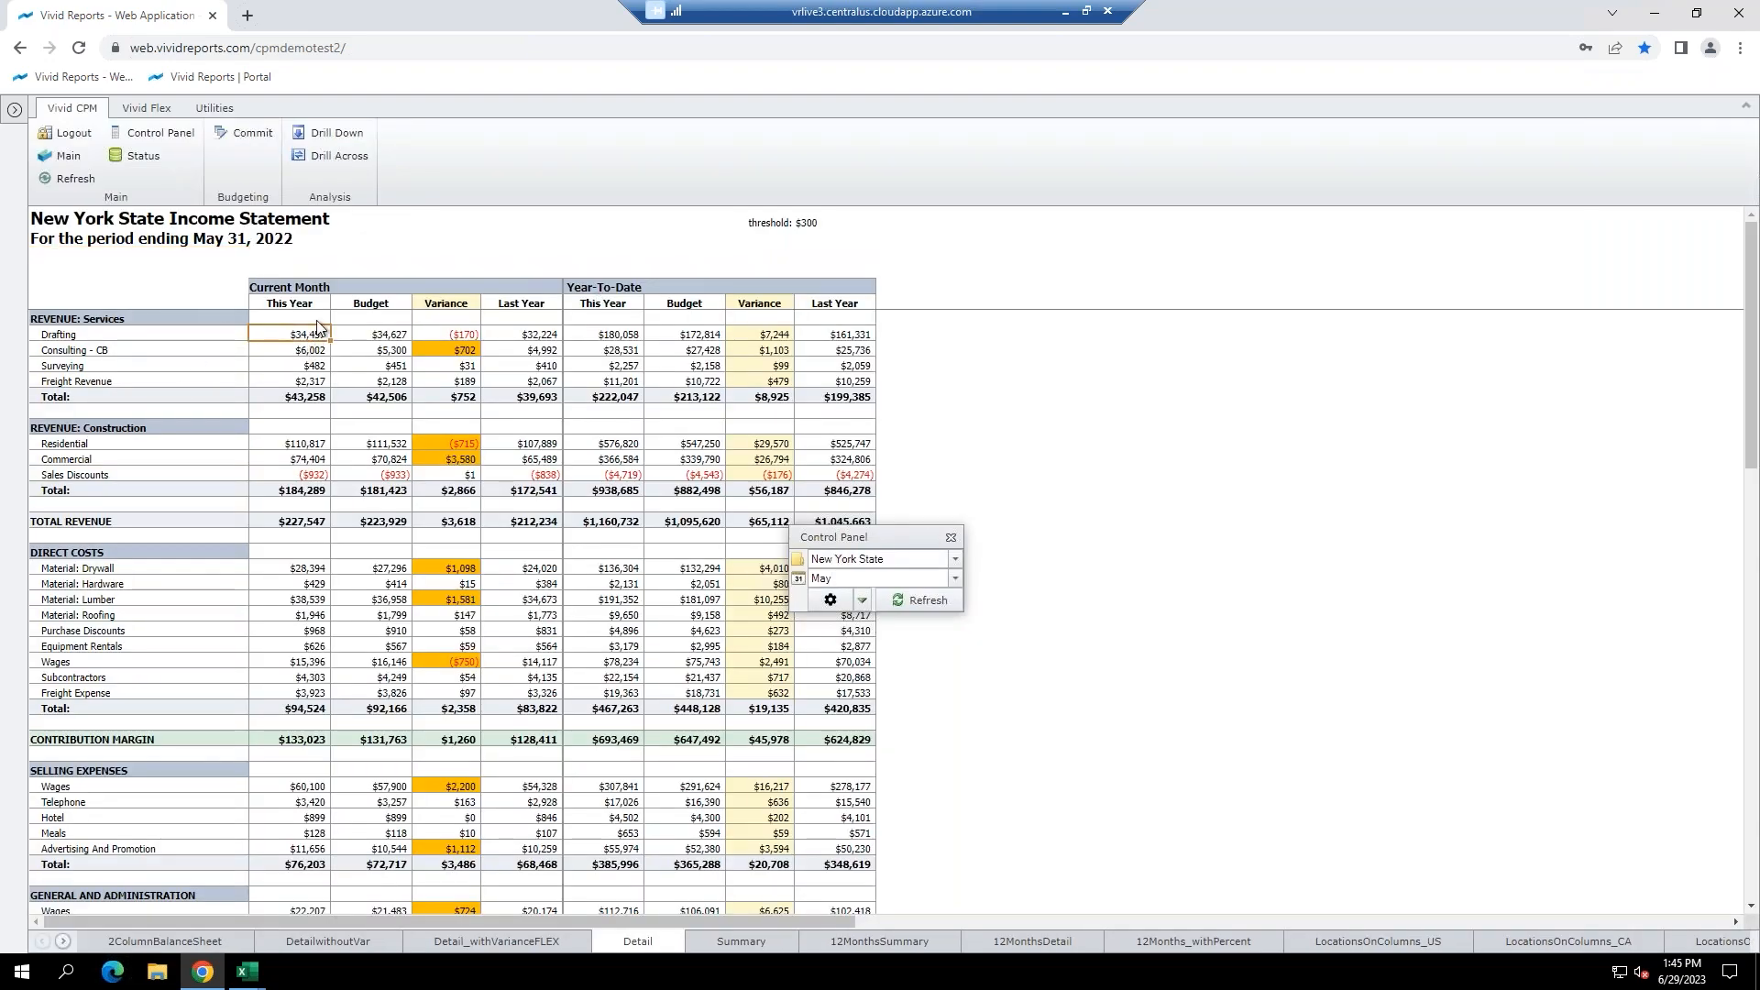
pyautogui.click(335, 133)
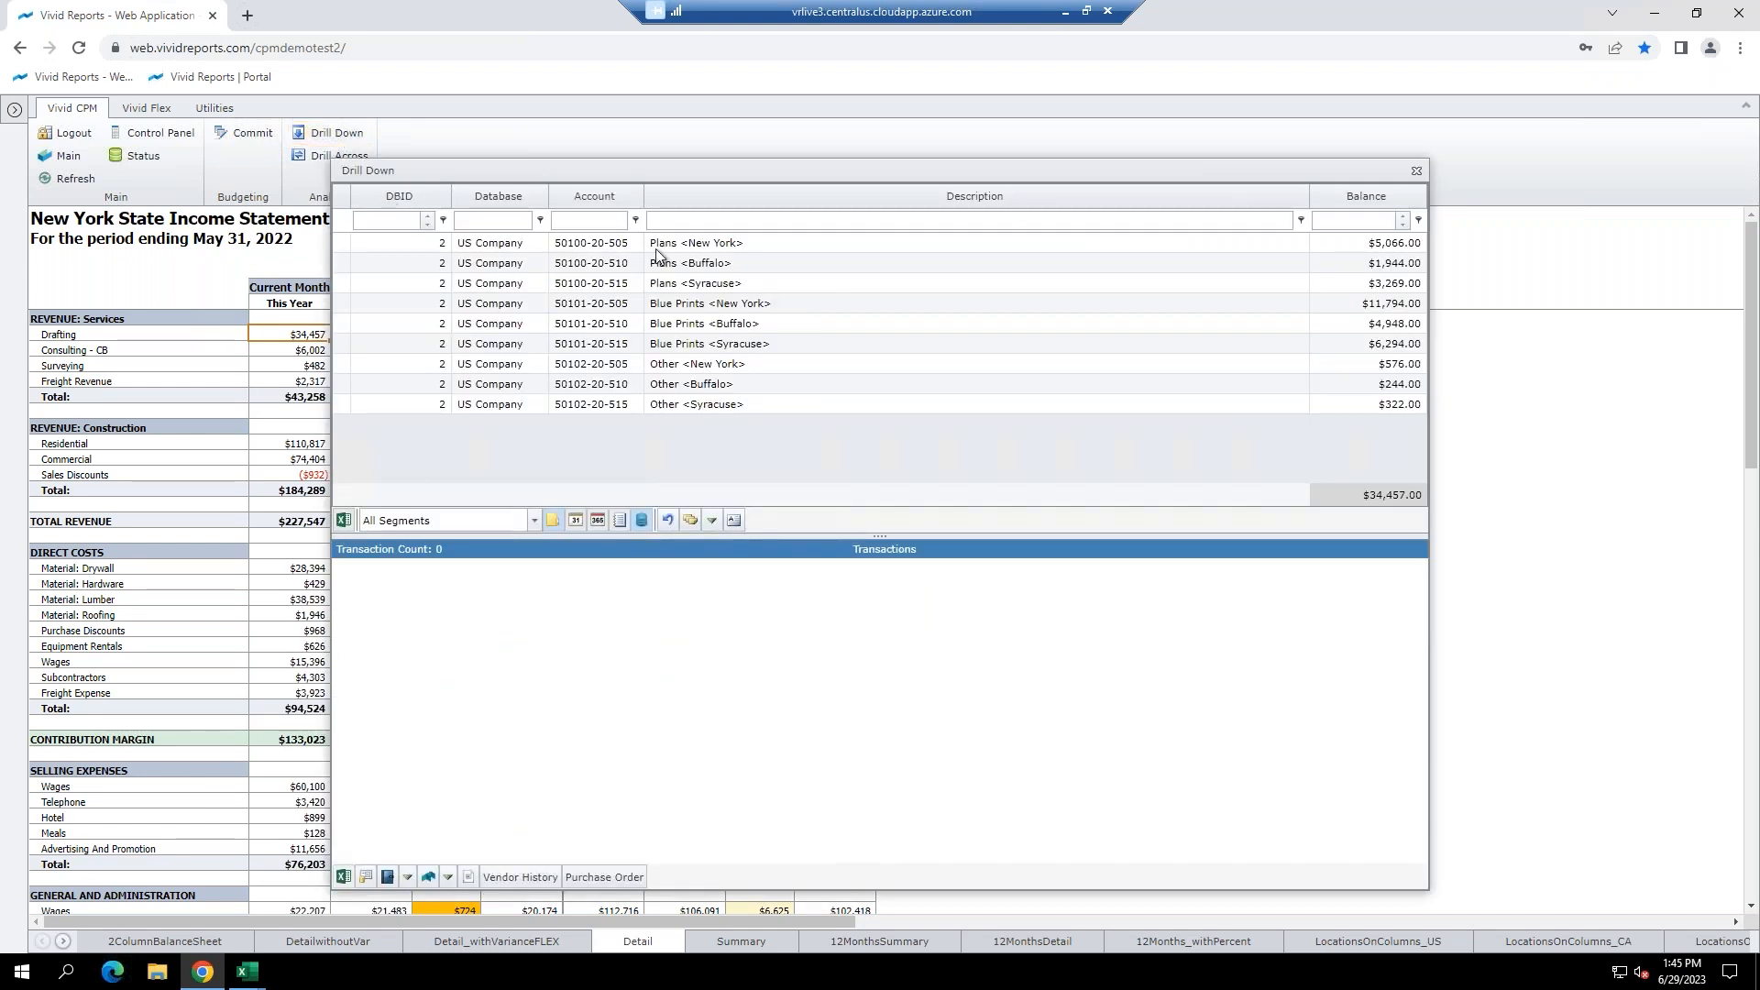
pyautogui.click(698, 283)
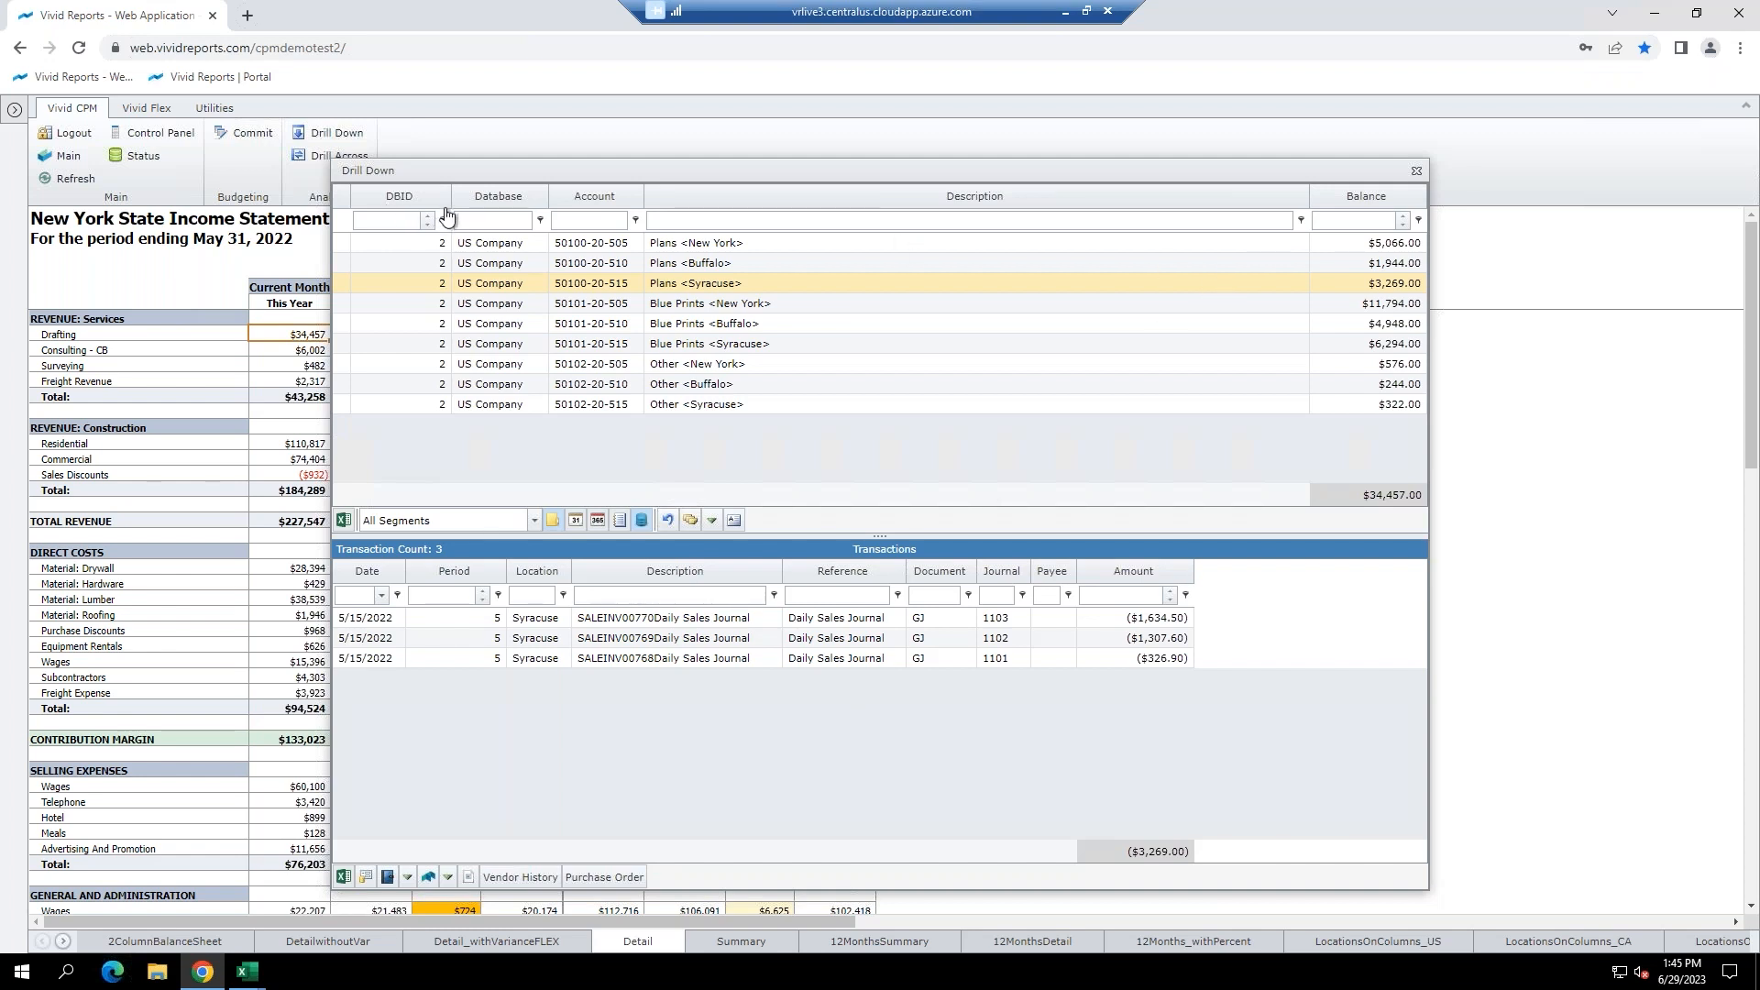
pyautogui.click(1416, 173)
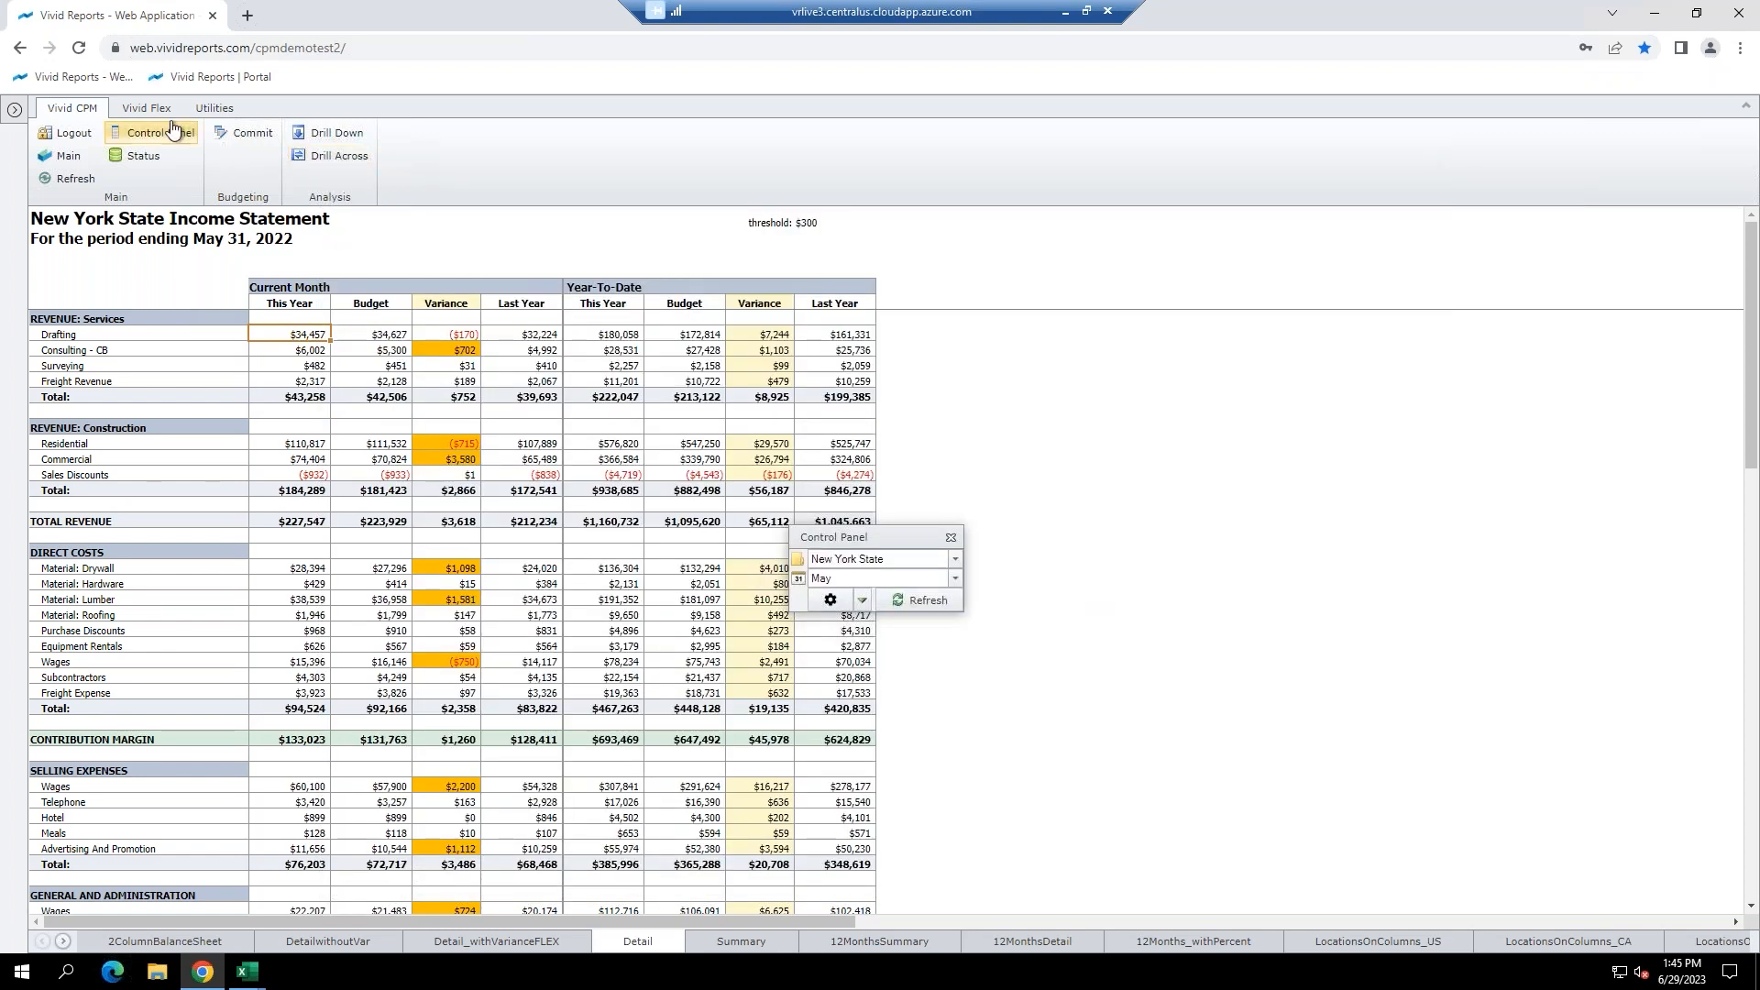
# Leave the web app on the Vivid CPM tab and present the PowerPoint Reach out slide full screen.
pyautogui.click(212, 110)
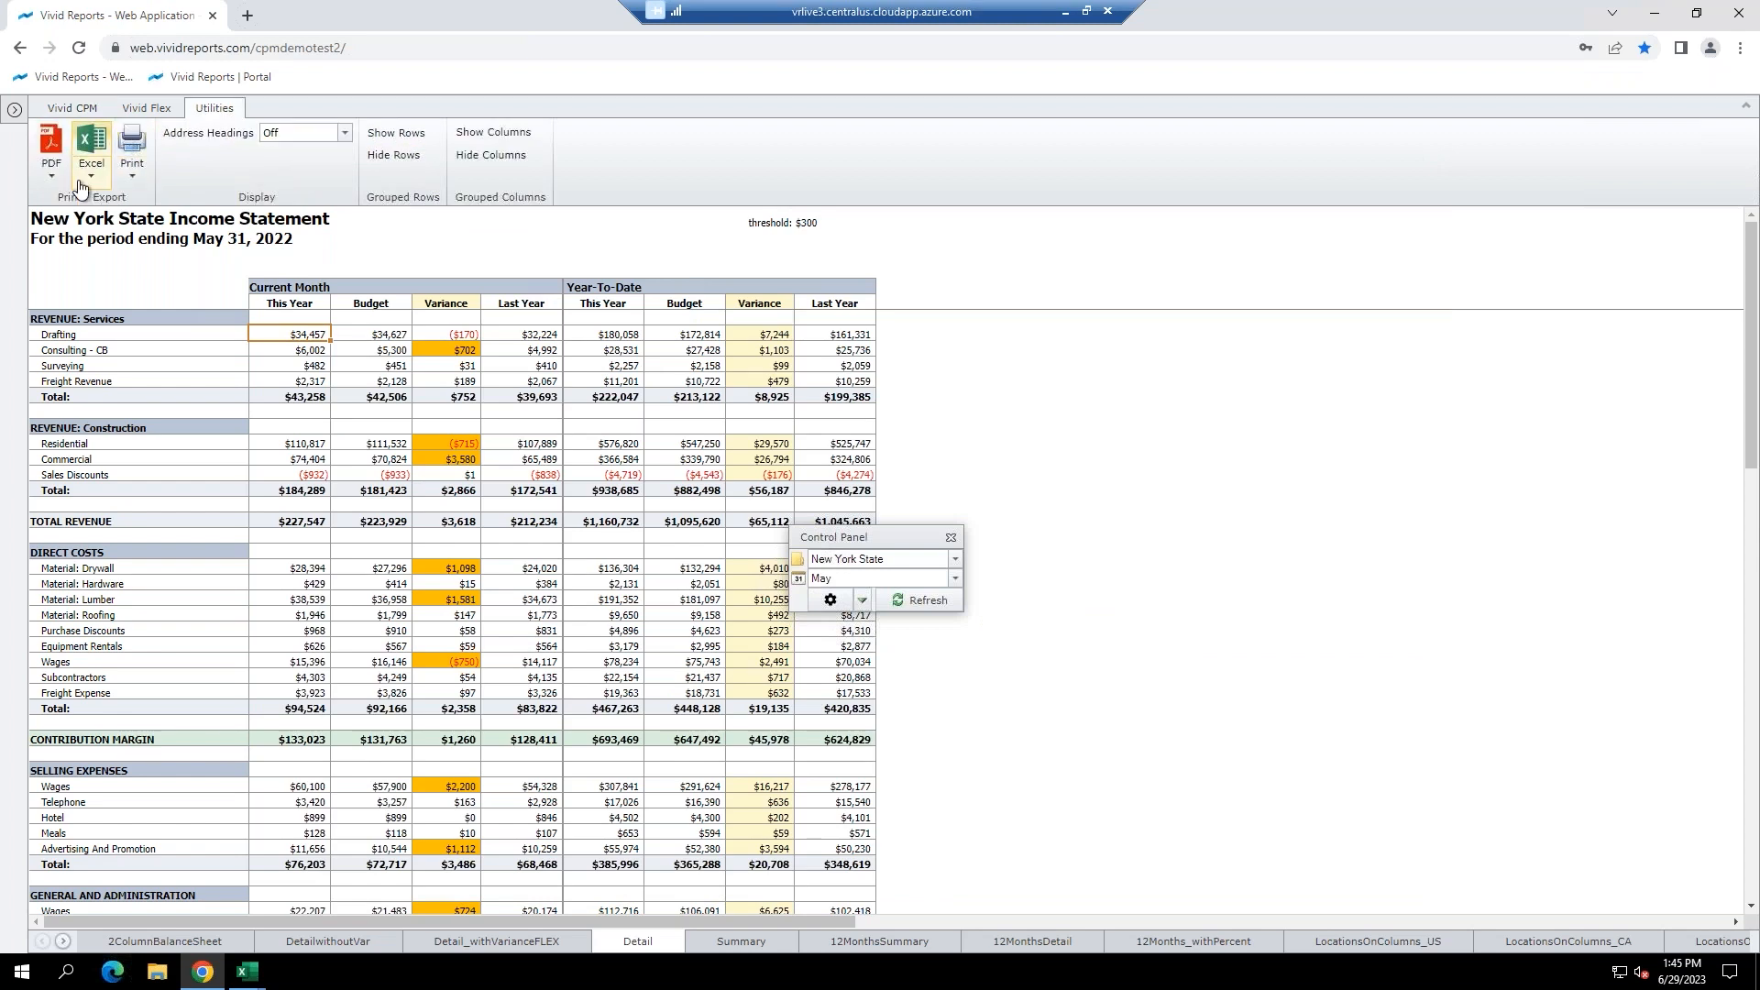
pyautogui.click(72, 108)
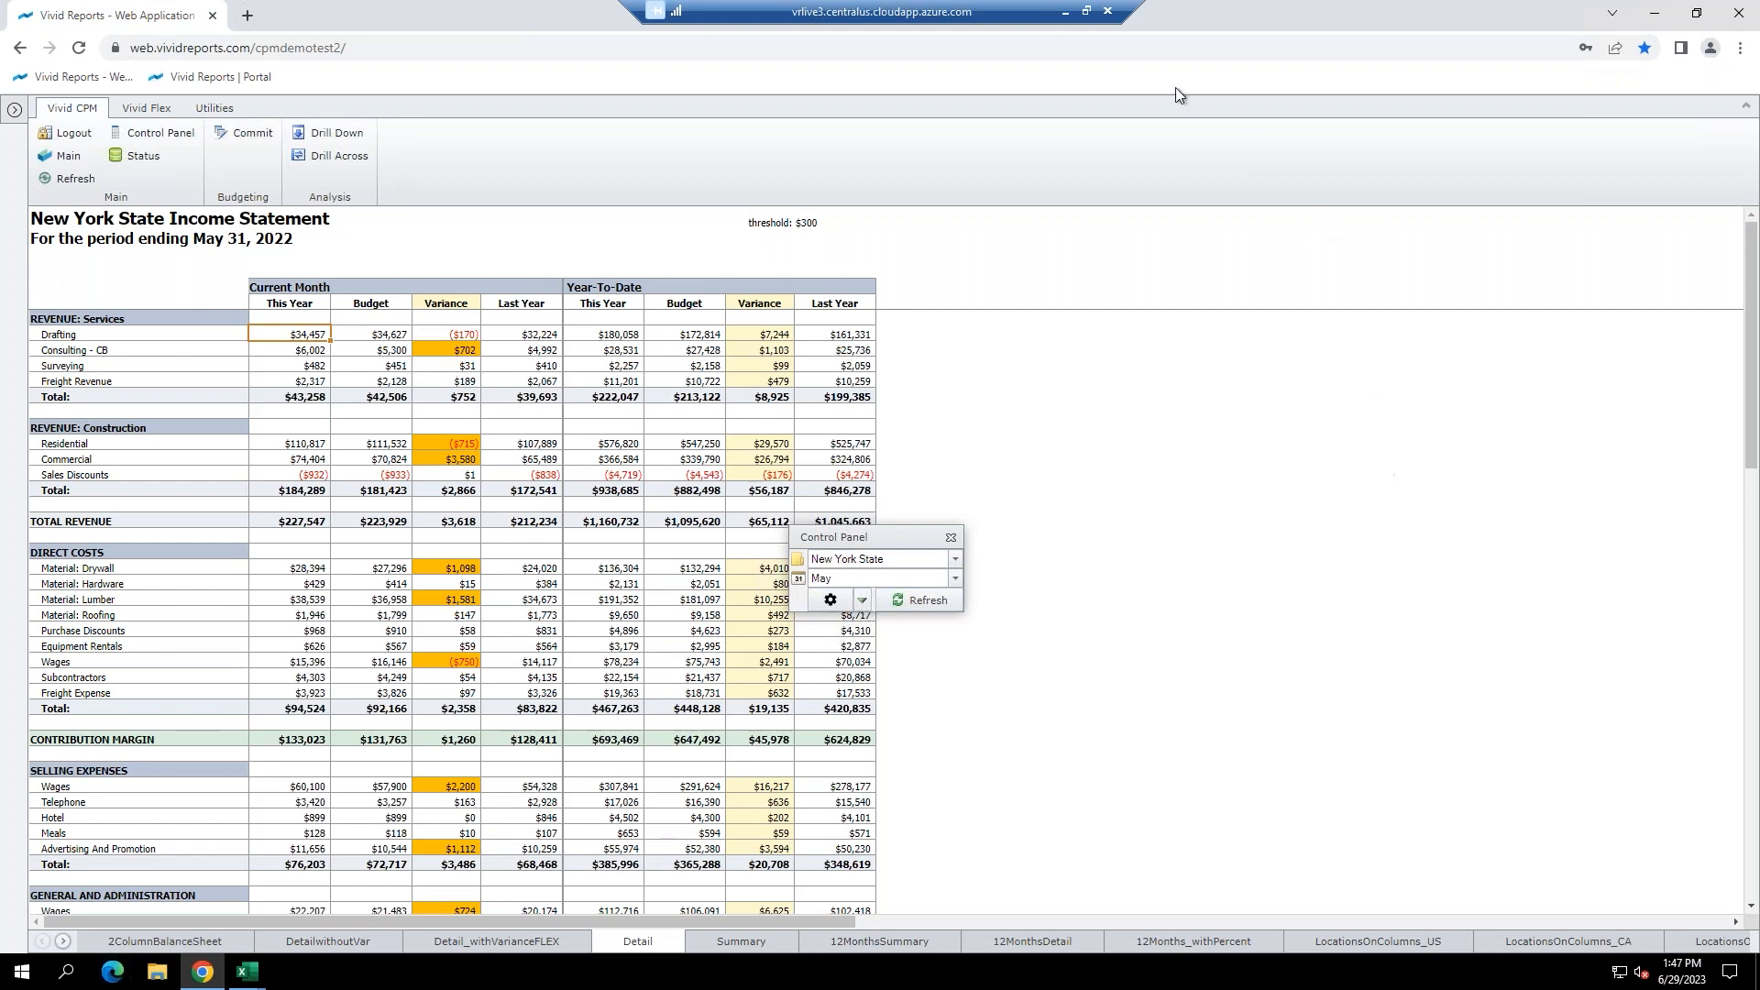
pyautogui.click(1064, 11)
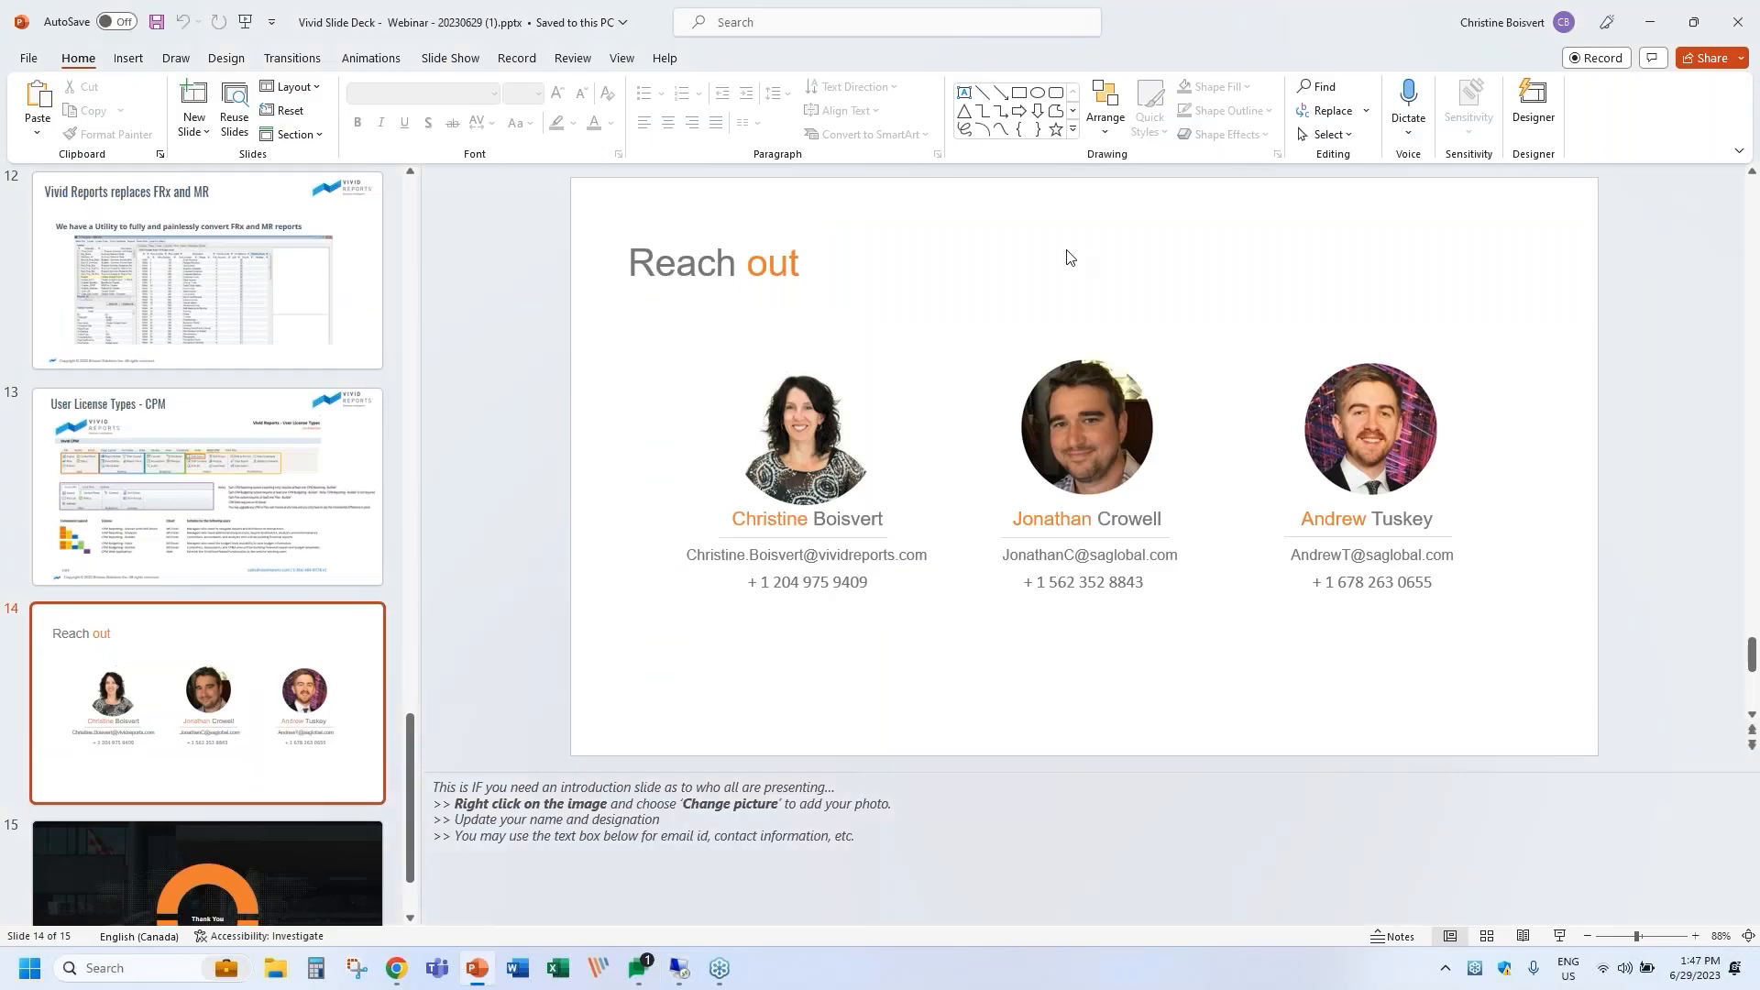
pyautogui.click(1561, 937)
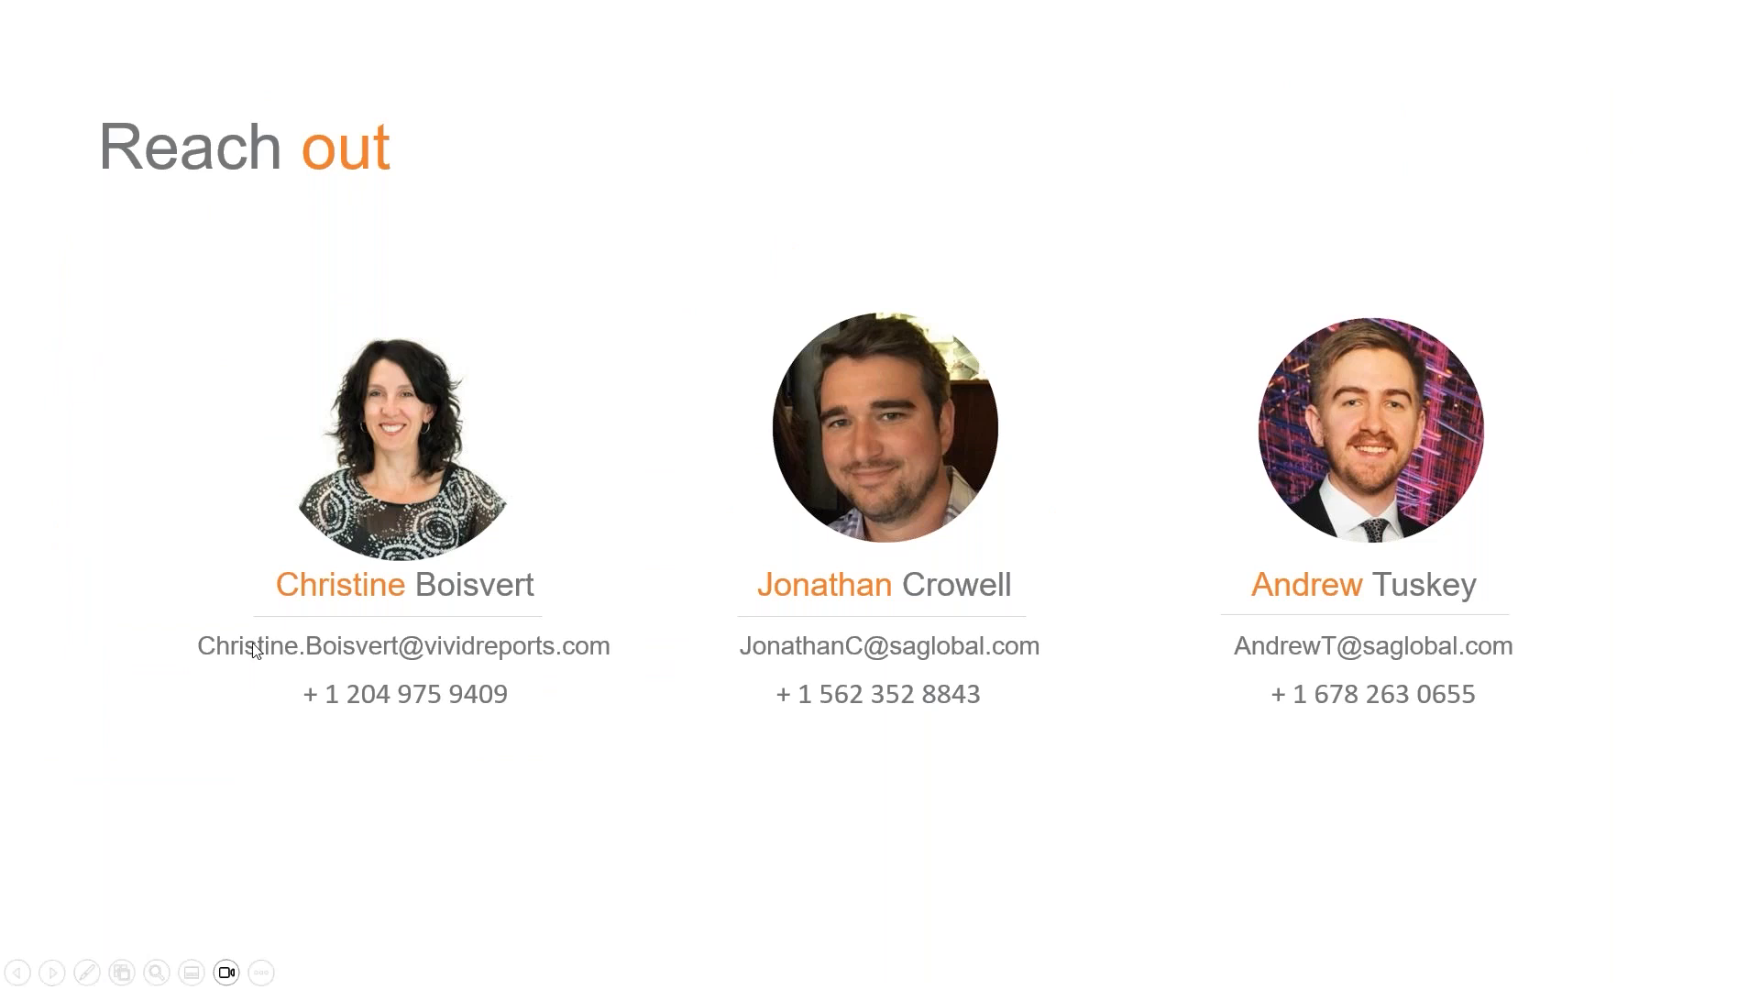